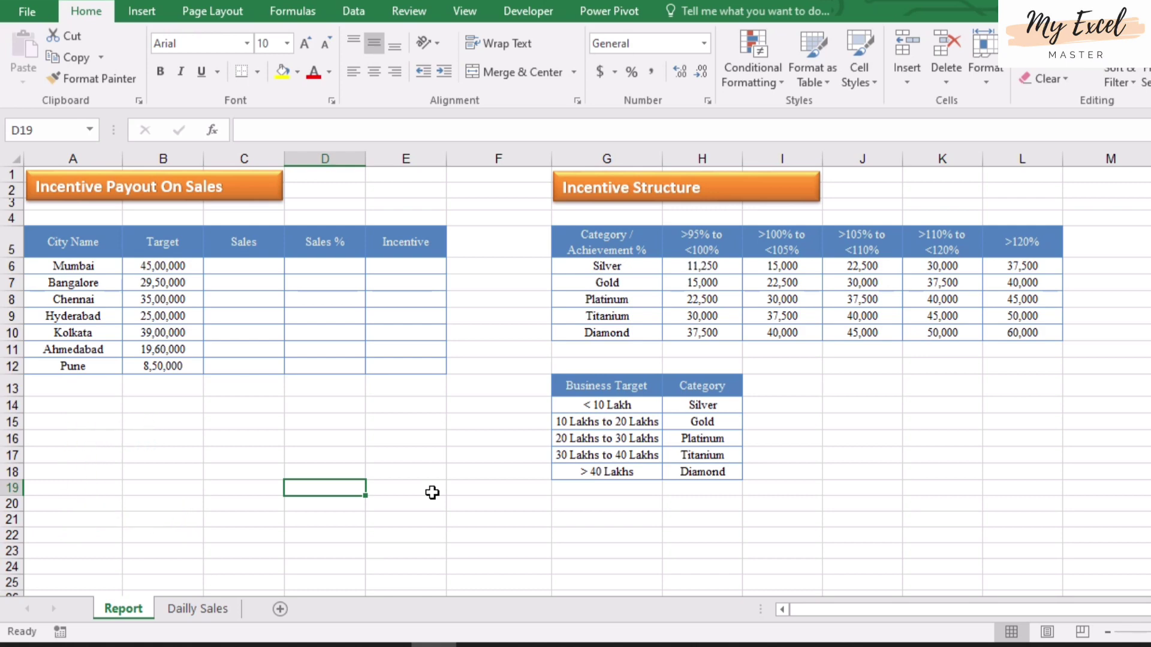
Start a SUMIF formula in Mumbai's Sales cell C6 with column B of the Dailly Sales sheet as the range
click(274, 263)
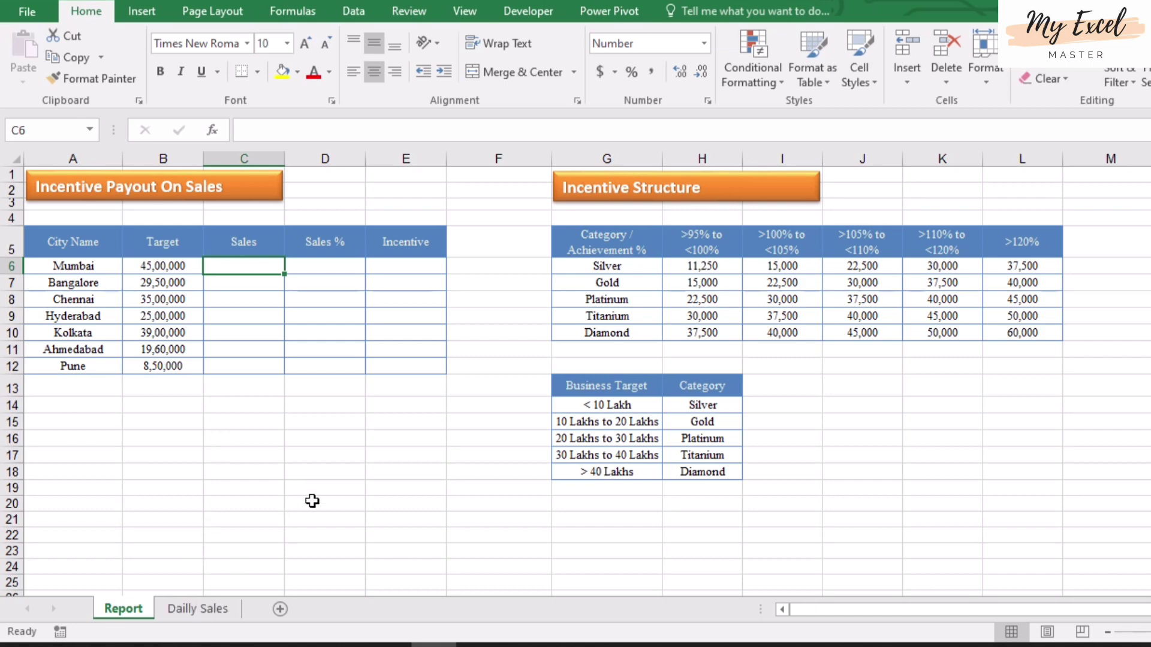
text(=su)
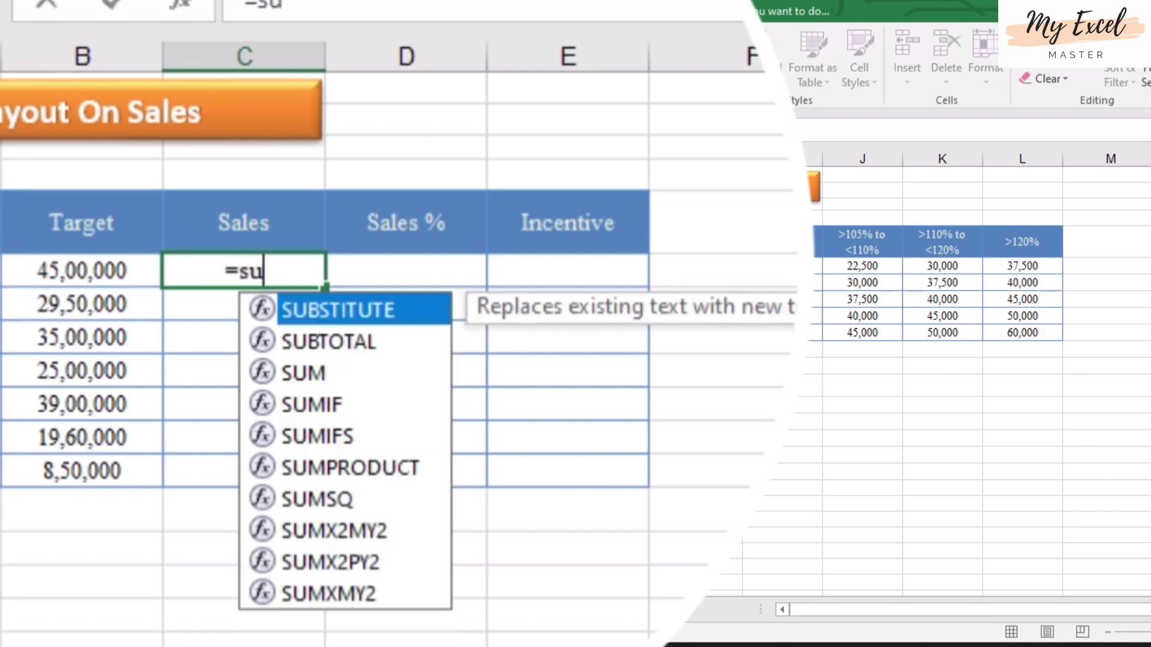
text(mif)
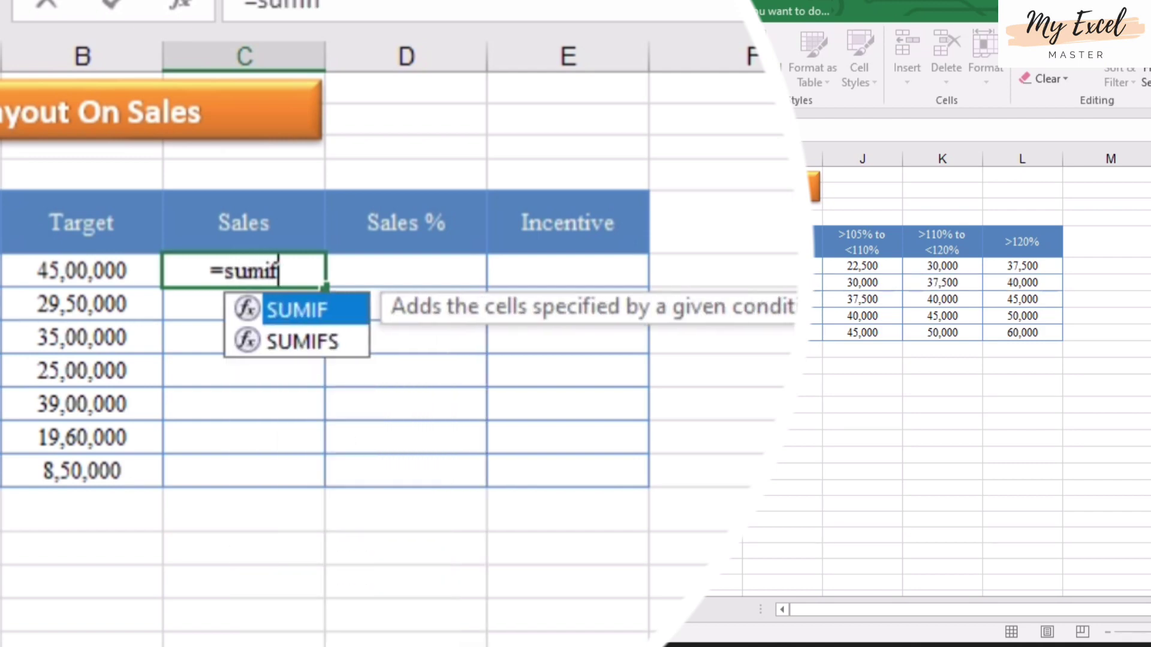
text(()
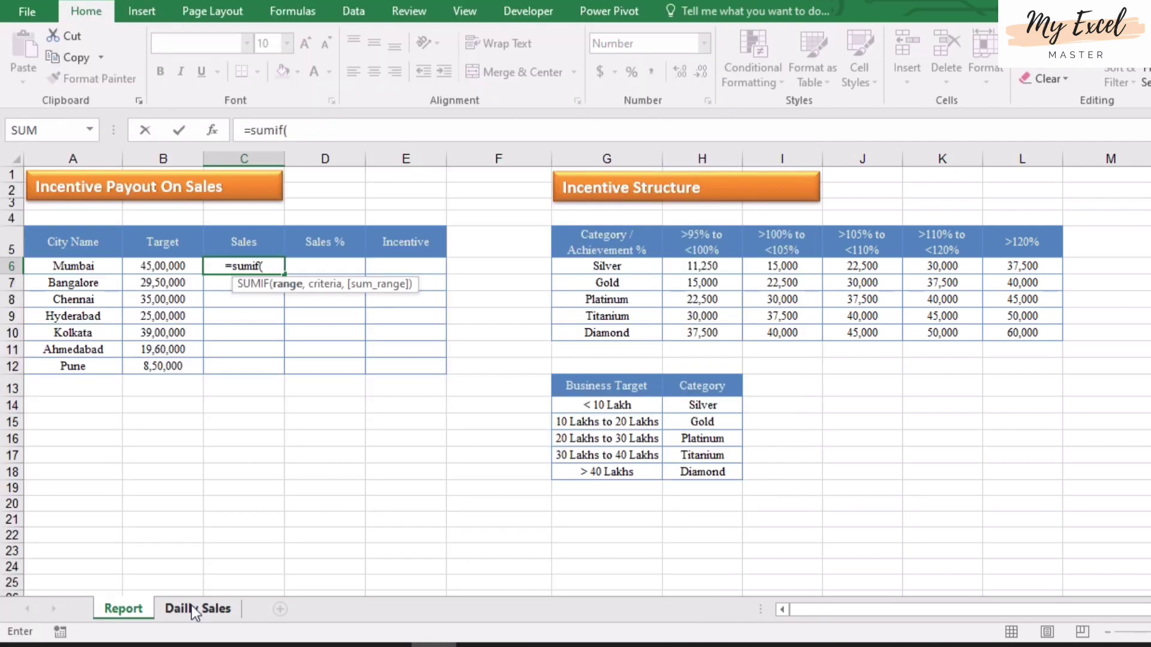
click(193, 608)
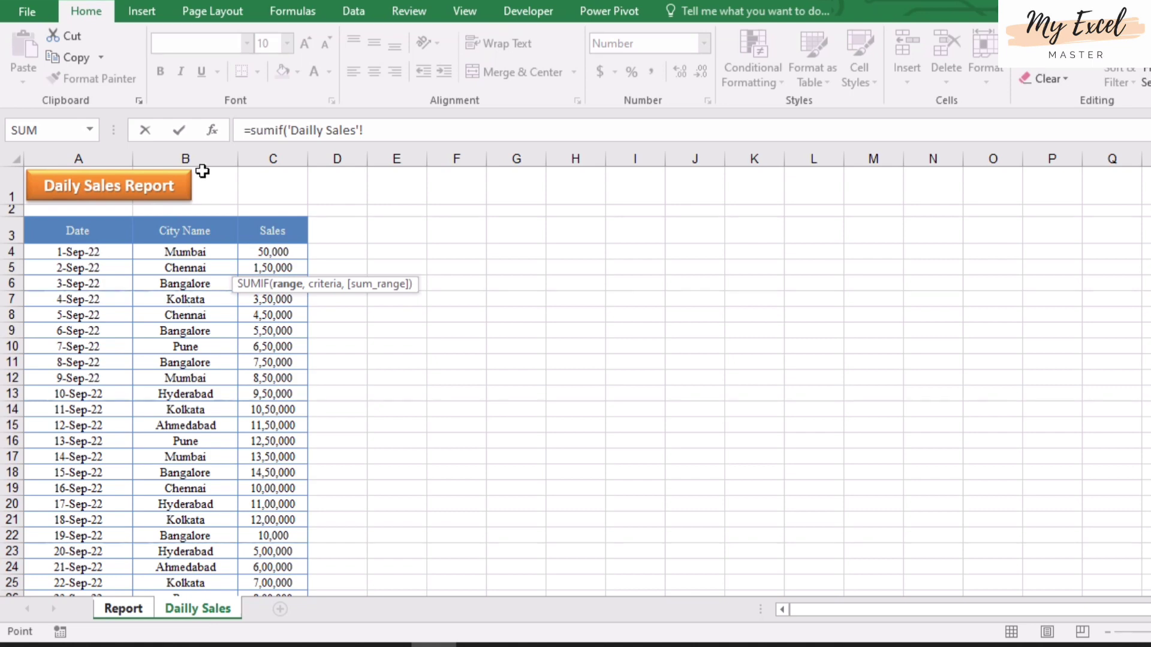
click(202, 158)
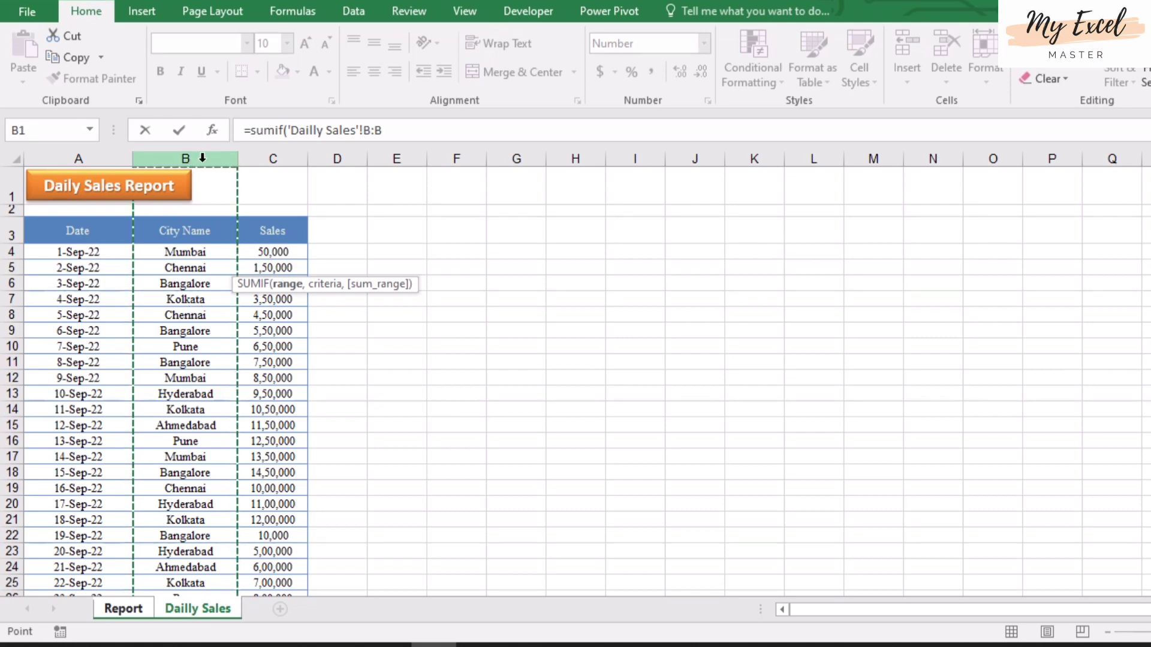
text(,)
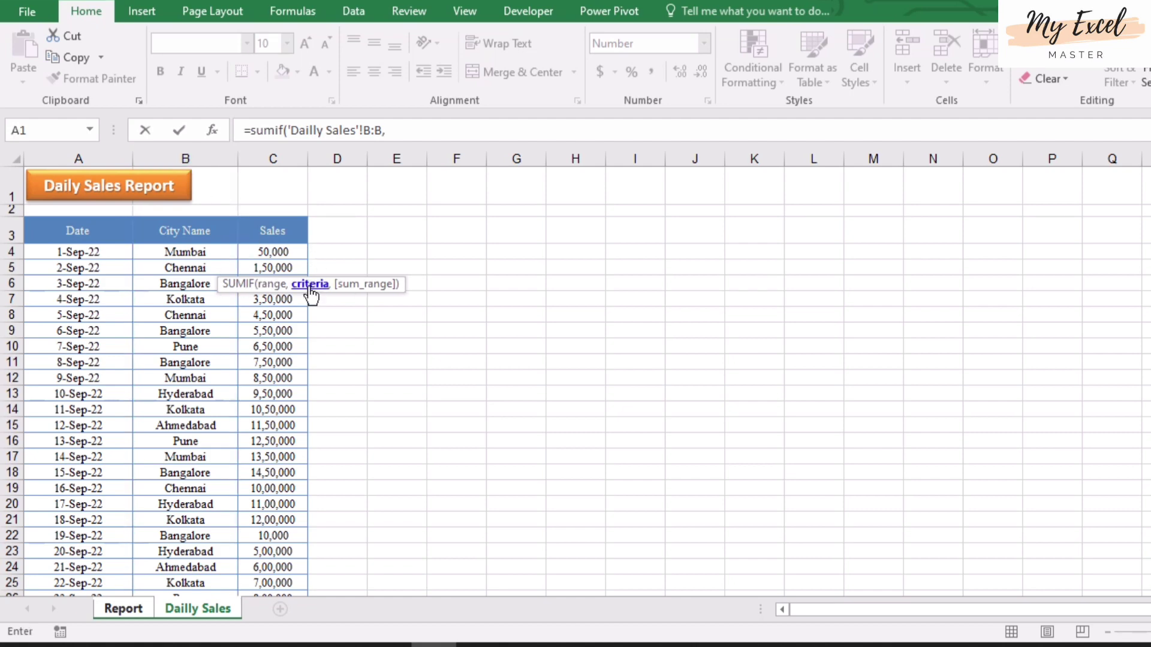
Set the SUMIF criteria to Mumbai's city name cell A6, removing the Report! sheet prefix from the reference
click(132, 610)
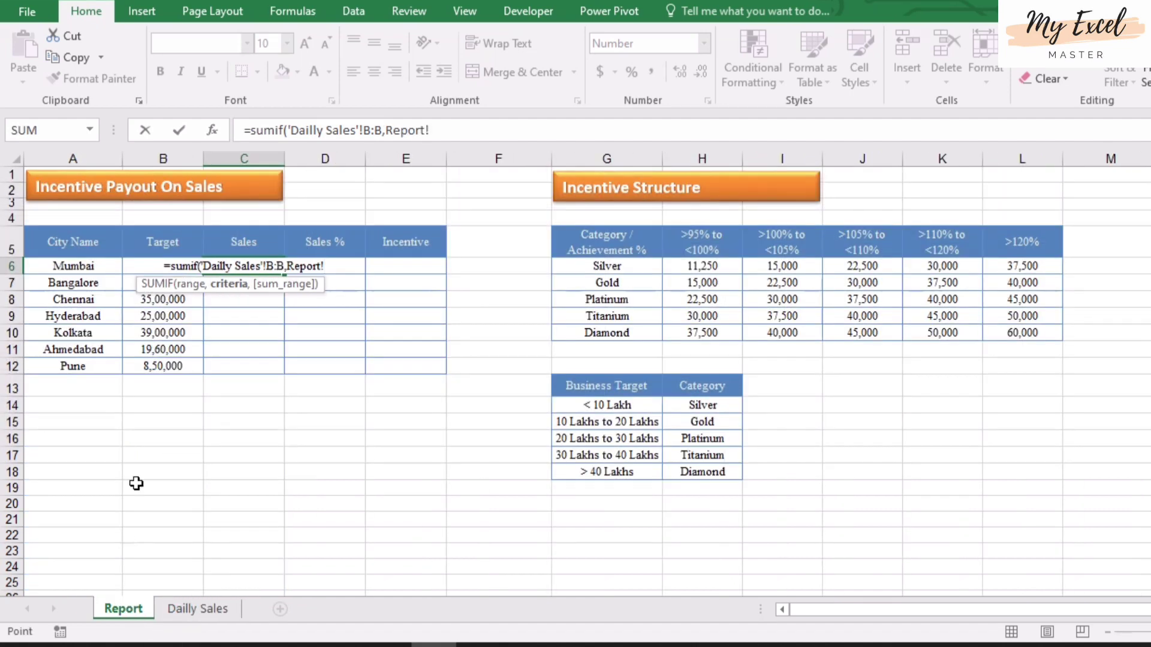
click(68, 267)
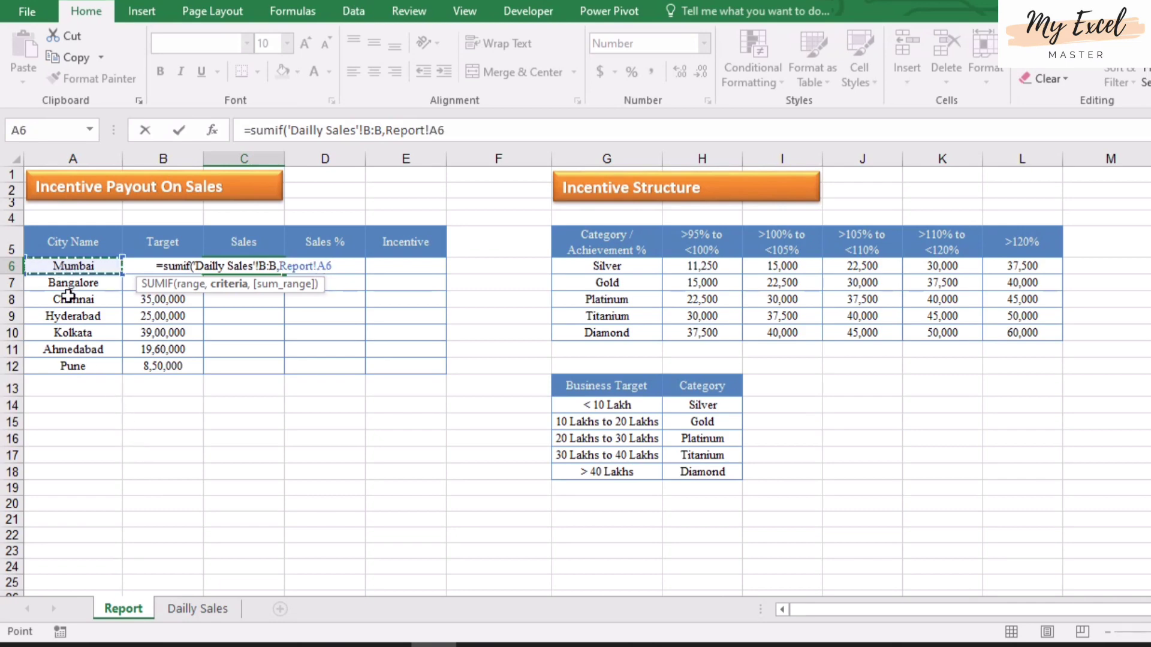
click(384, 130)
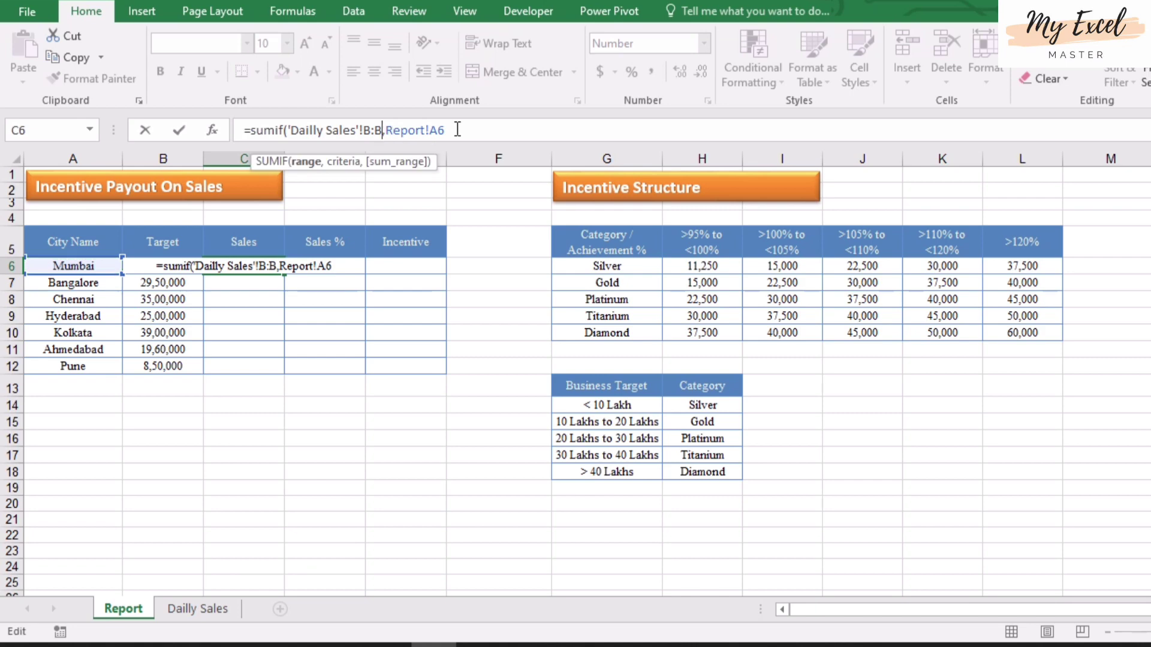
click(431, 130)
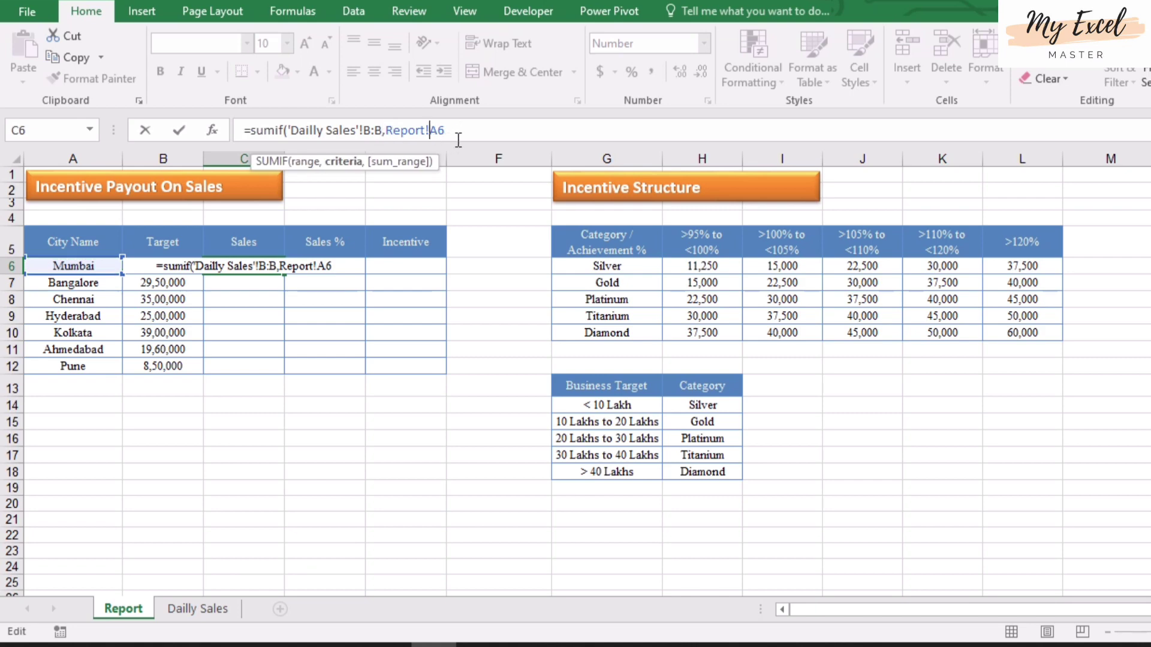
key(BackSpace)
key(BackSpace)
key(BackSpace)
key(BackSpace)
key(BackSpace)
key(BackSpace)
key(BackSpace)
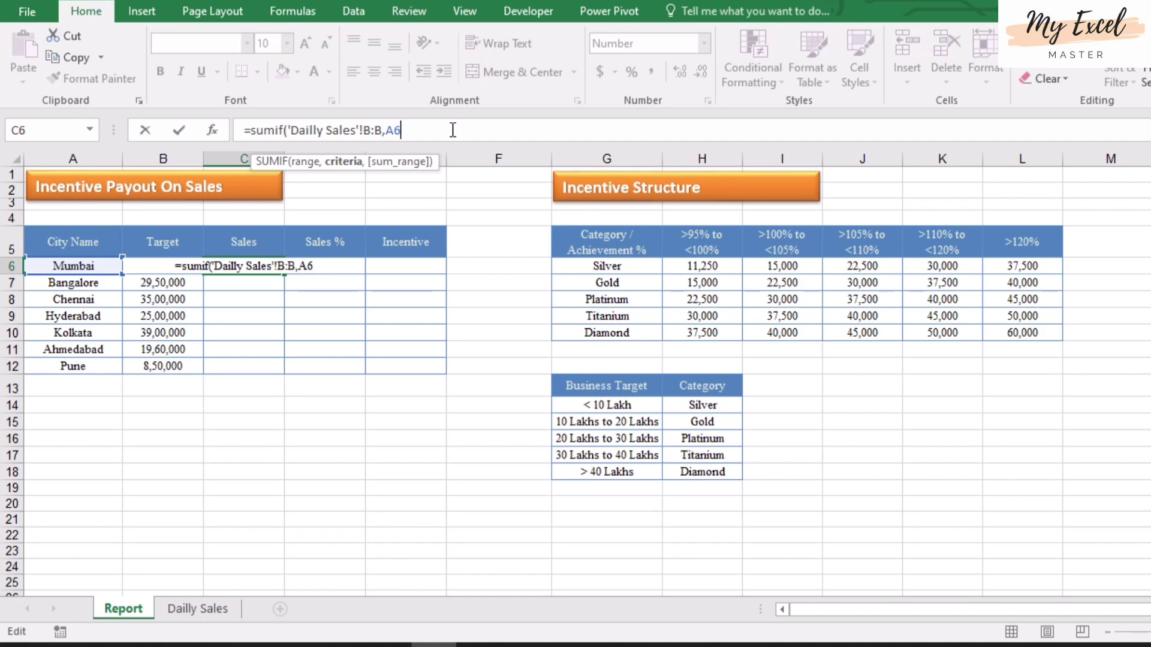
Complete the SUMIF in C6 with column C of the Dailly Sales sheet as the sum range
text(,)
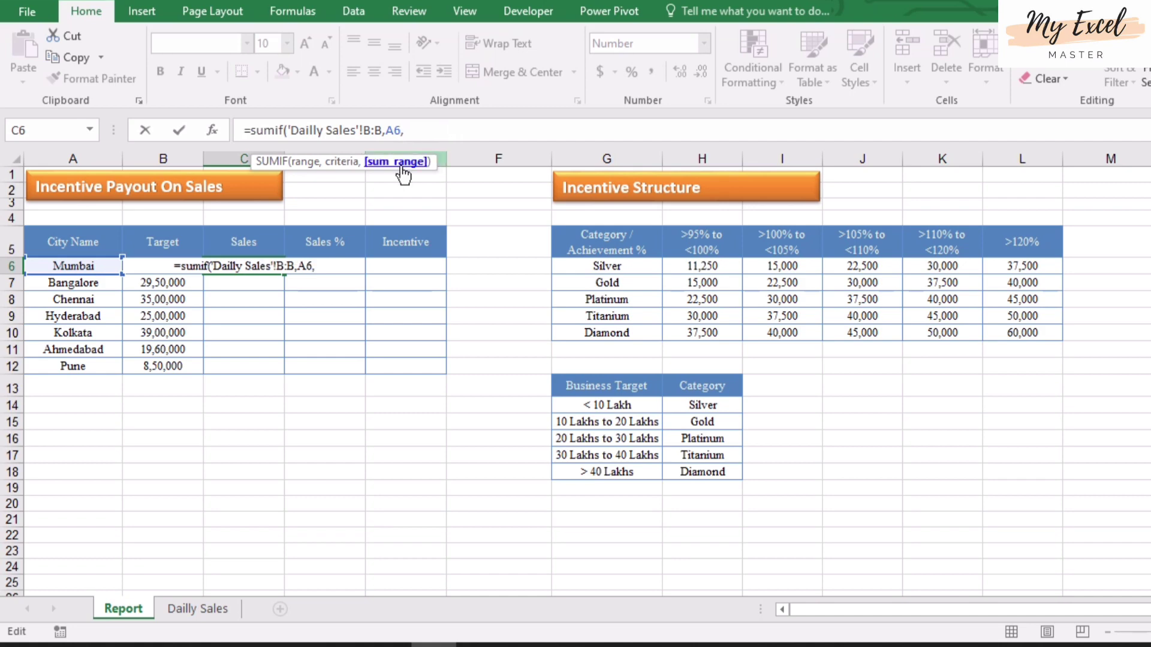
click(201, 616)
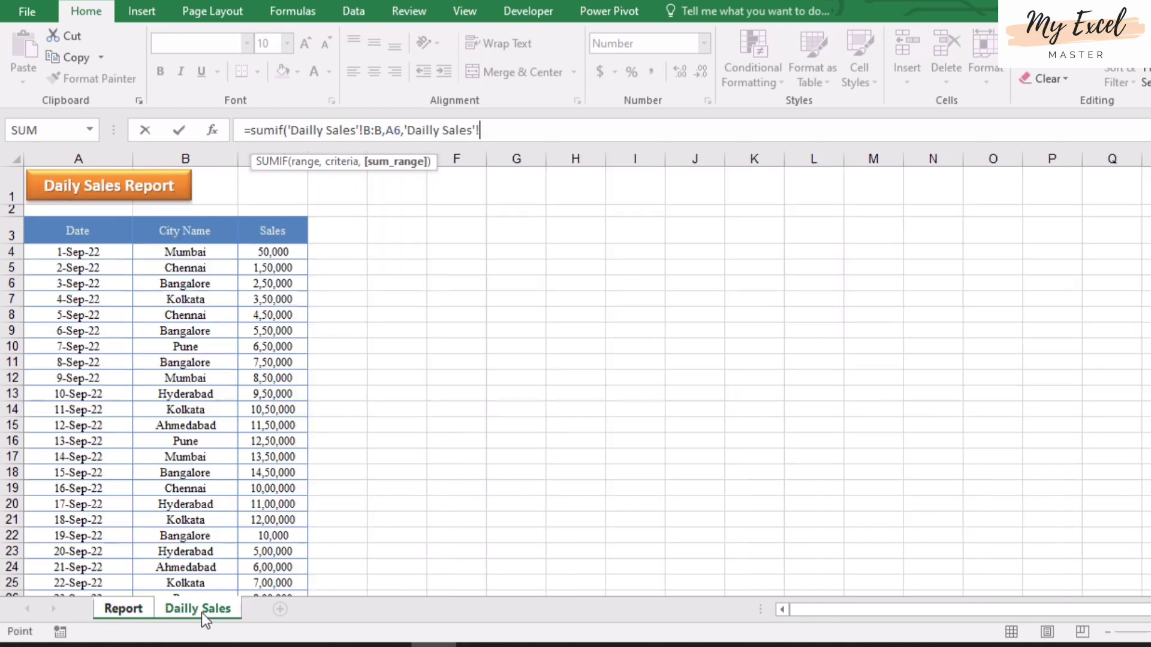
click(248, 155)
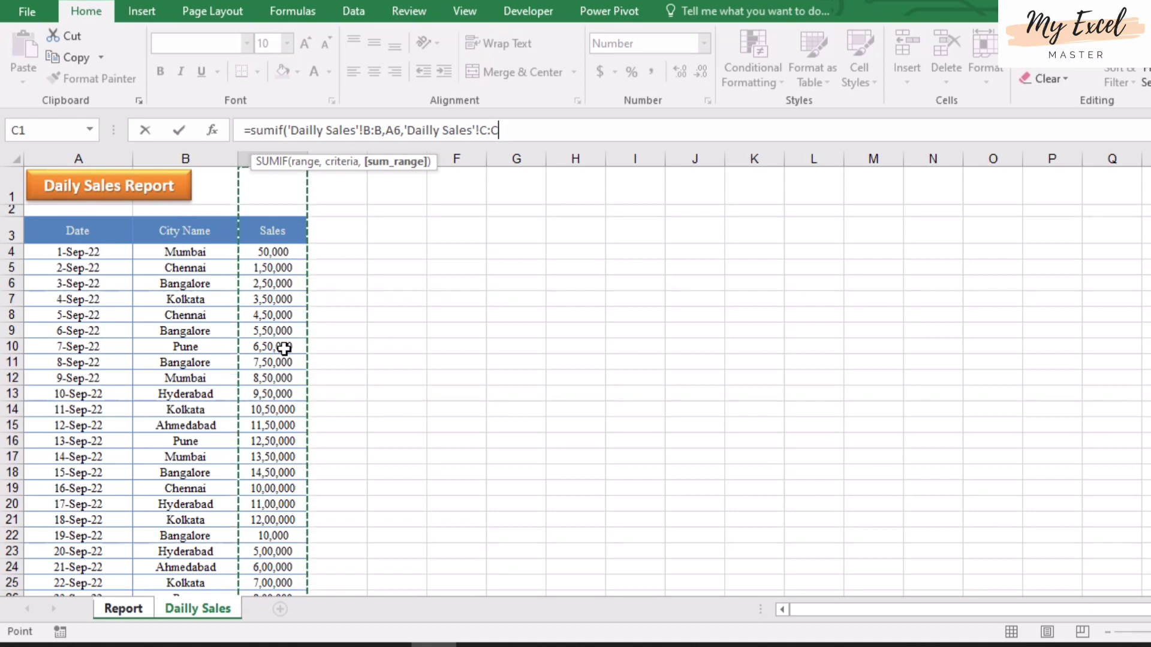
text())
key(Return)
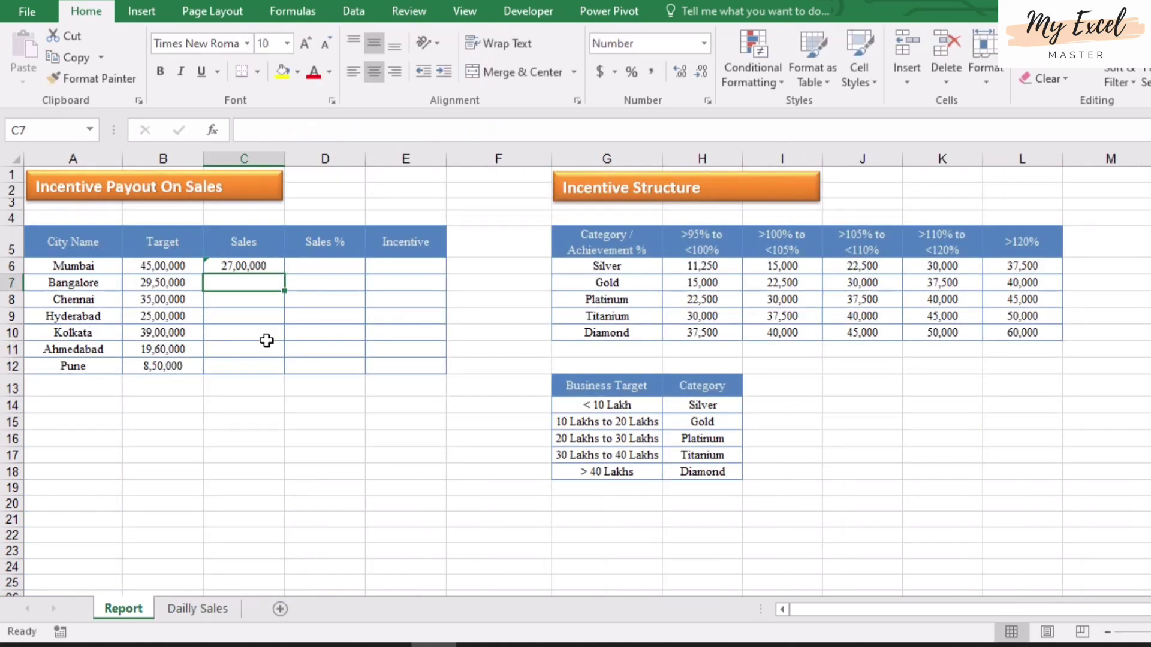
click(252, 267)
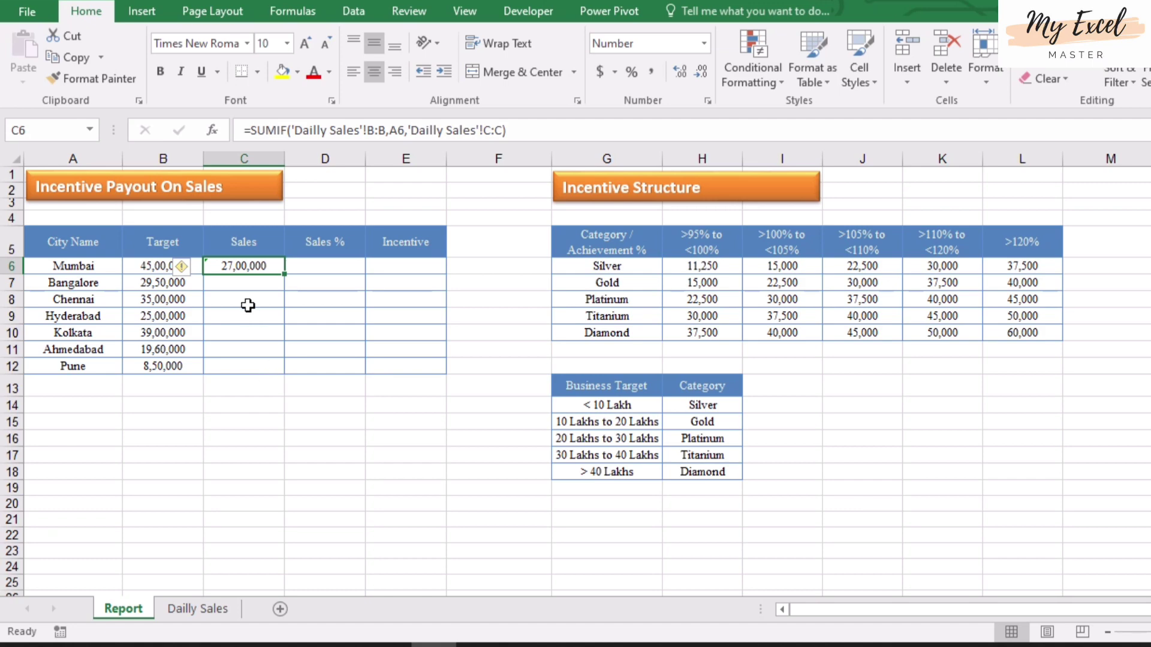
Add filters to the Dailly Sales table headers and filter City Name to show only Mumbai
click(207, 606)
click(89, 230)
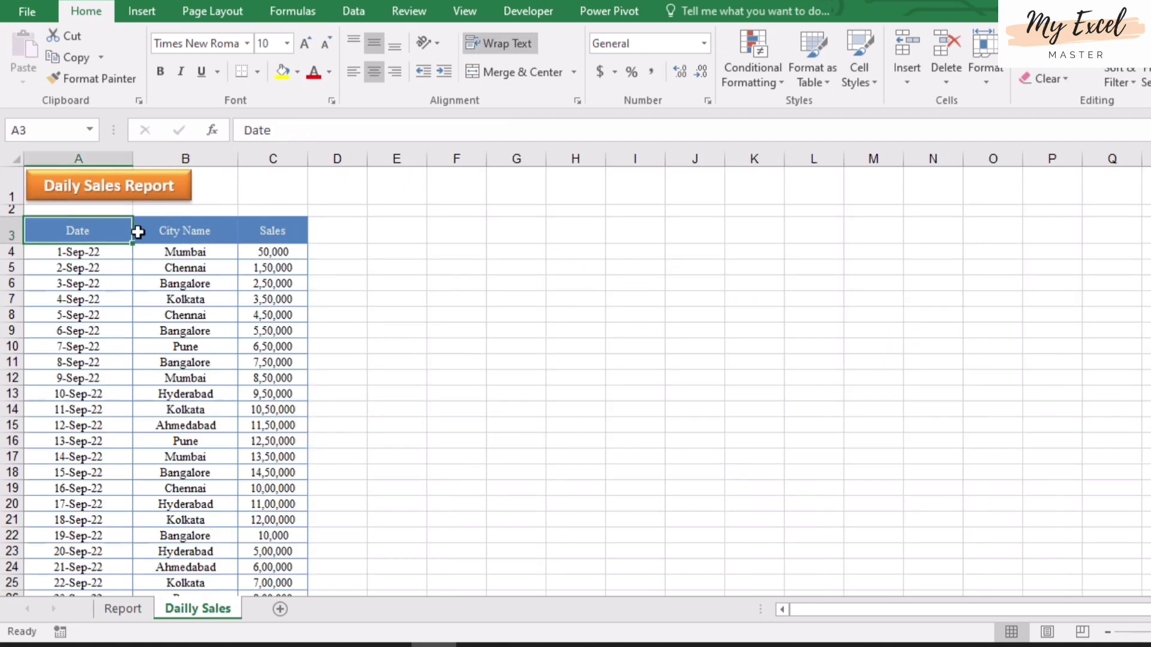
click(139, 231)
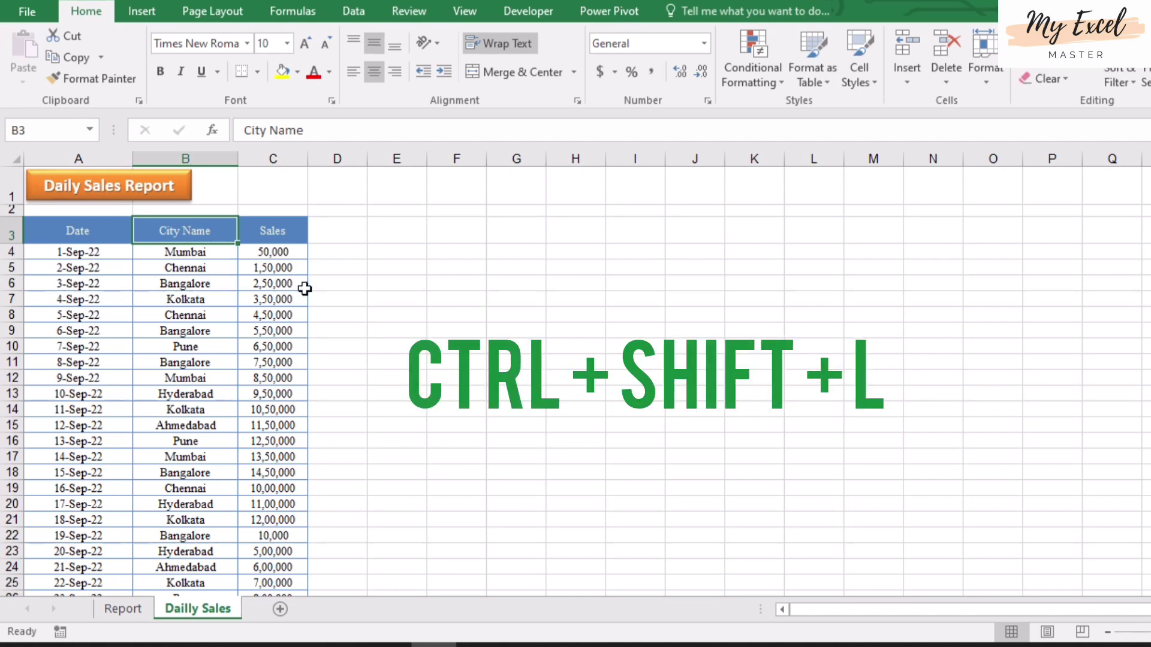
key(ctrl+shift+l)
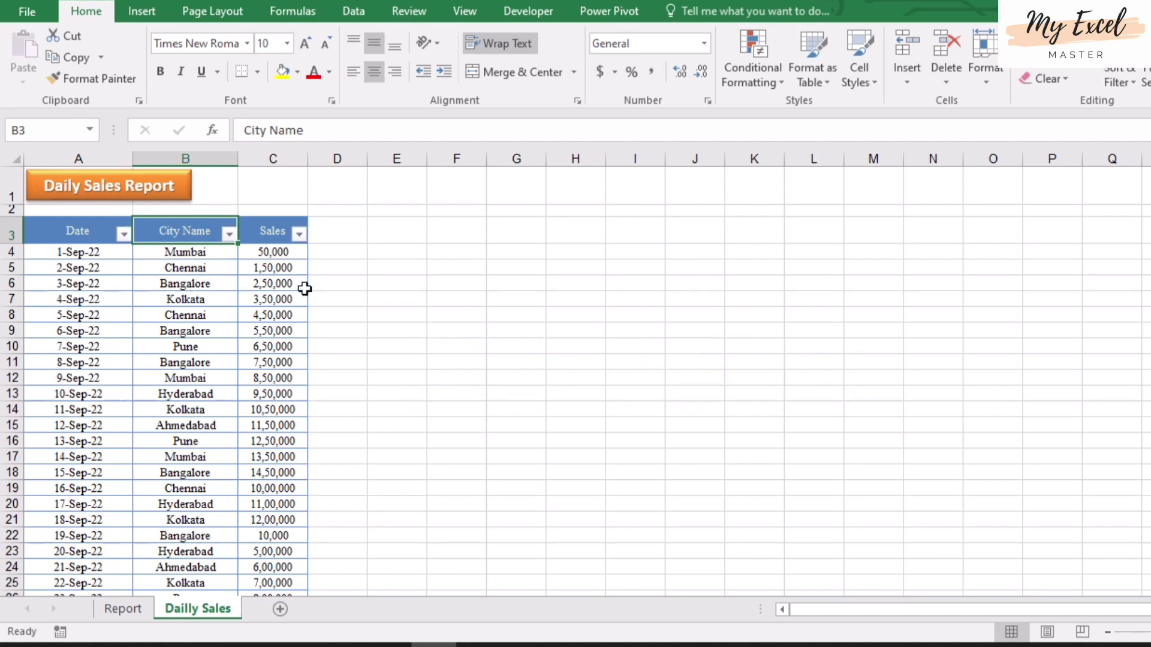
click(230, 233)
click(56, 414)
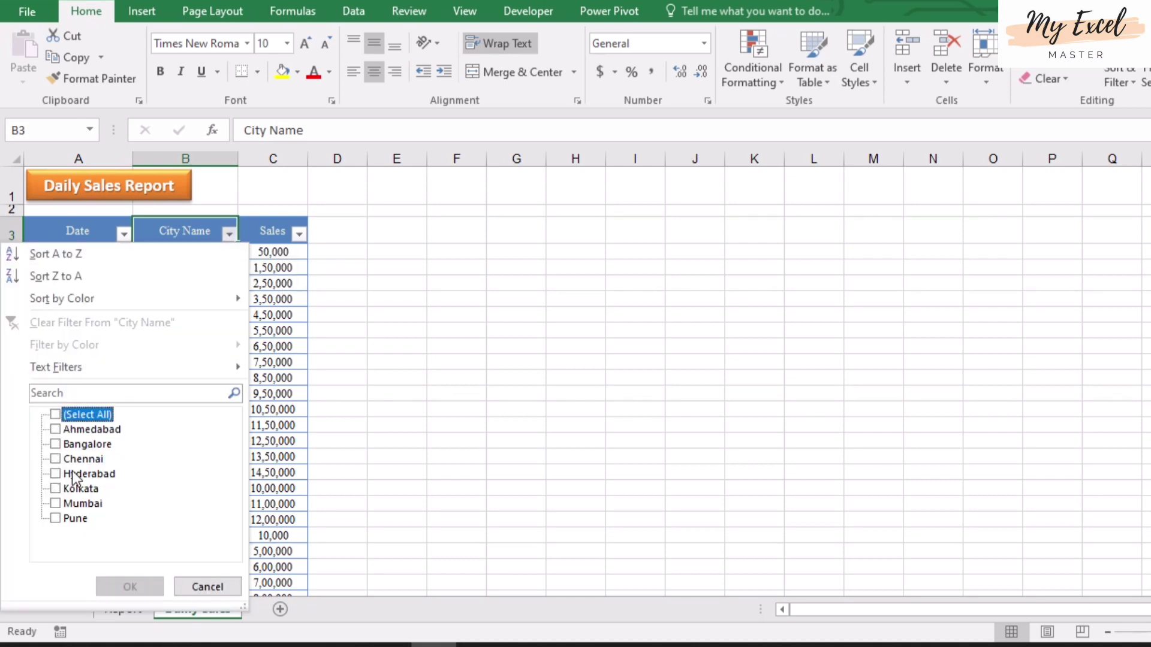
click(60, 504)
click(129, 587)
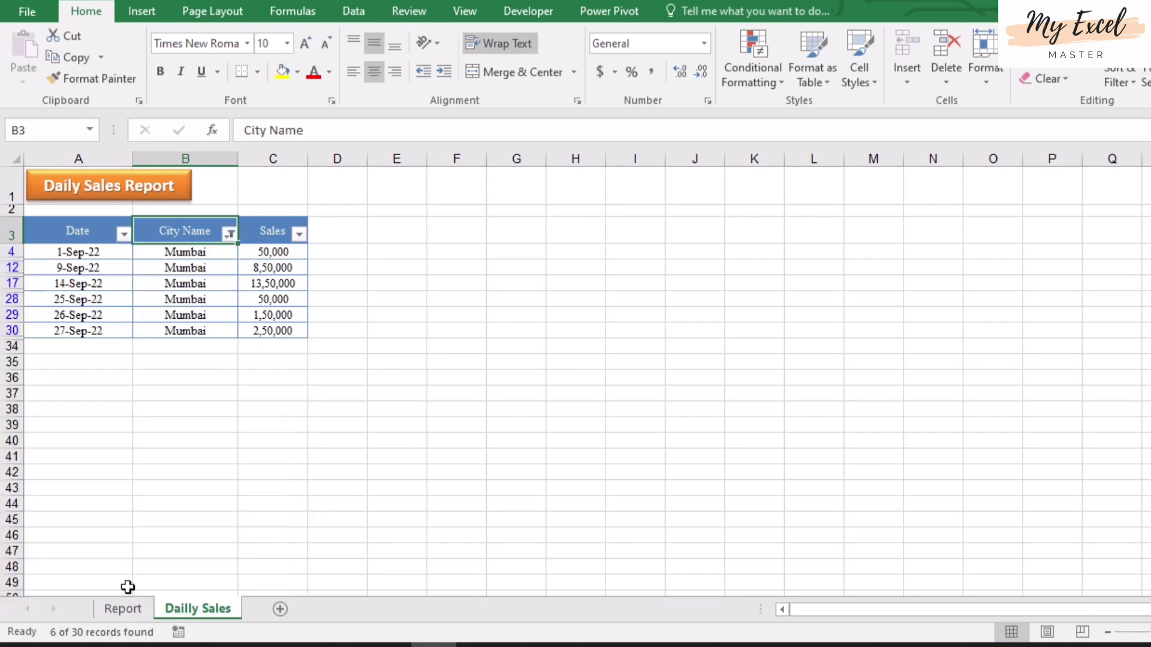
Check the sum of the filtered Mumbai sales against C6 on the Report sheet, and remove the filter from the Dailly Sales table
drag(270, 251, 273, 333)
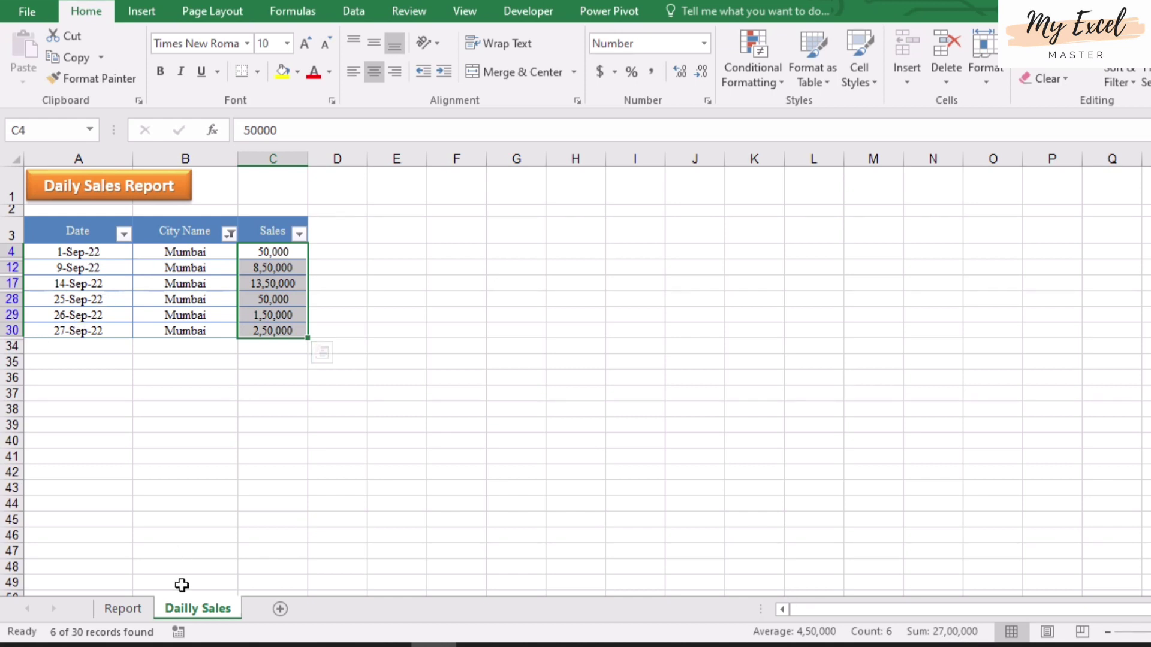
click(123, 609)
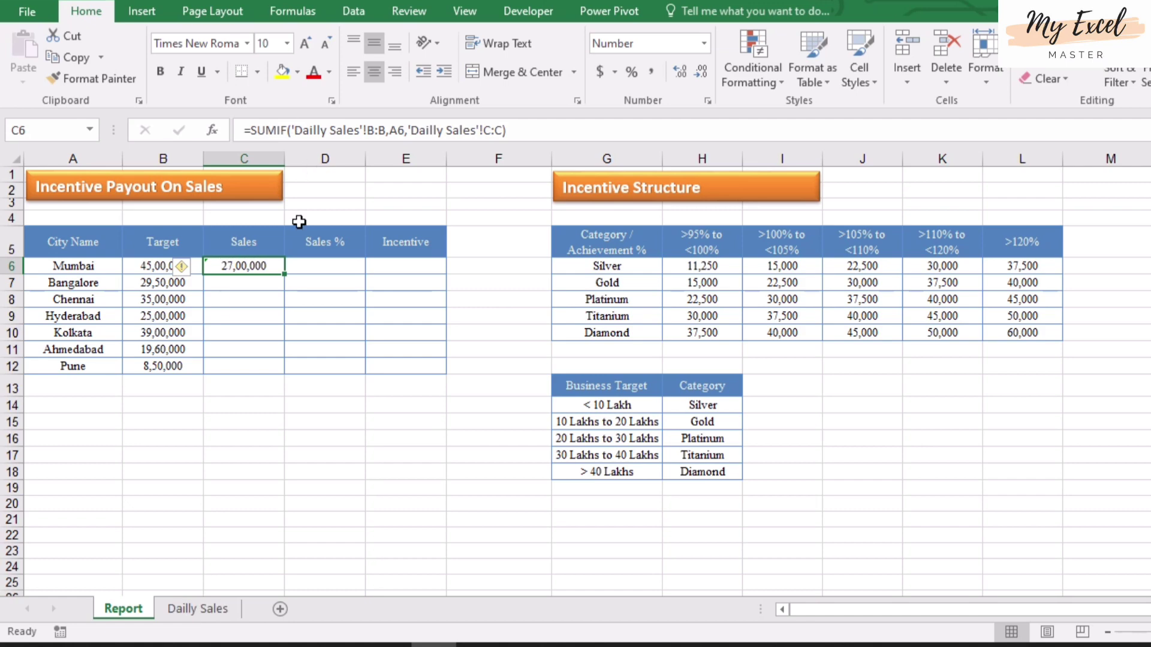
click(198, 609)
click(188, 232)
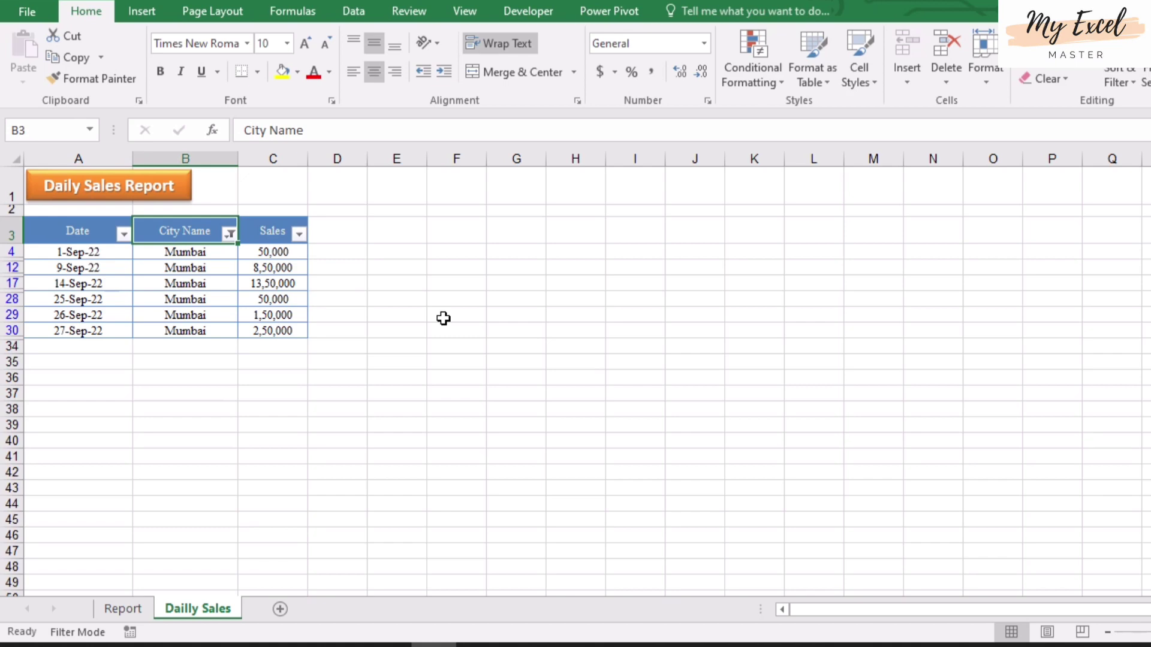
key(ctrl+shift+l)
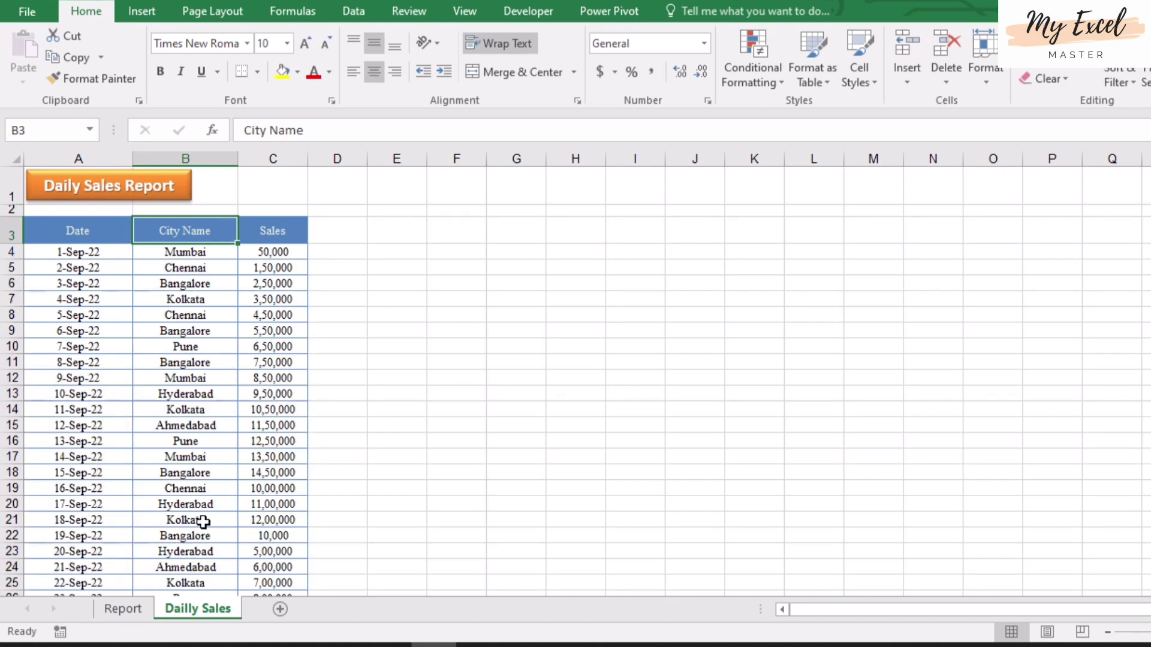
click(146, 610)
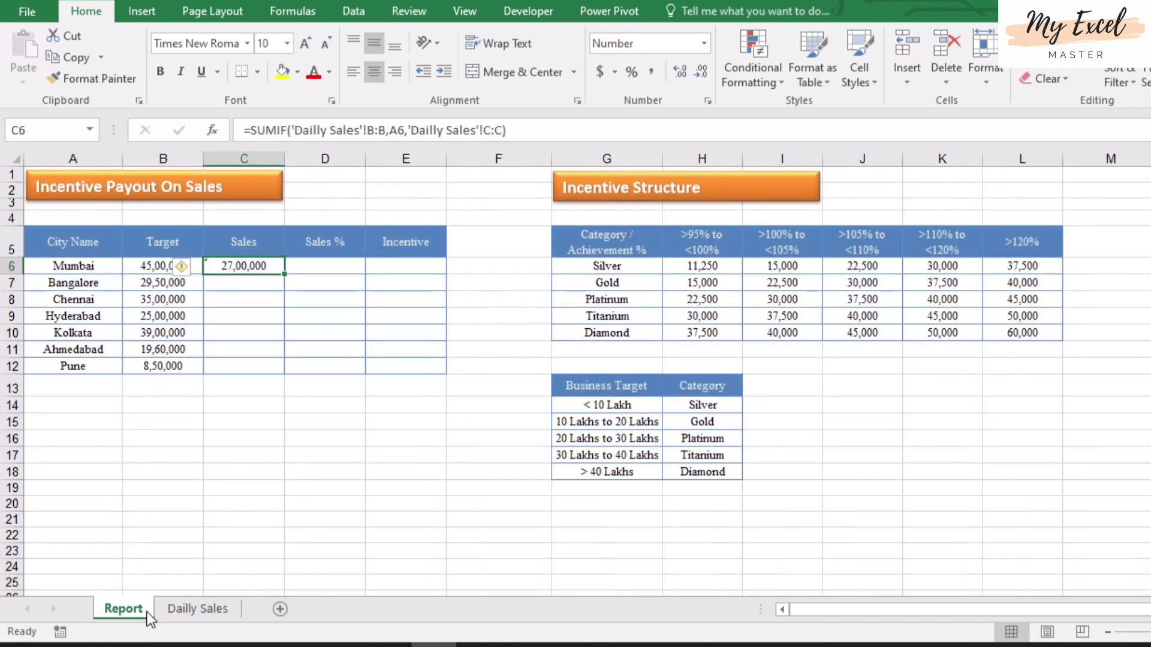
Fill the SUMIF formula from C6 down to C12 for the remaining cities
click(275, 284)
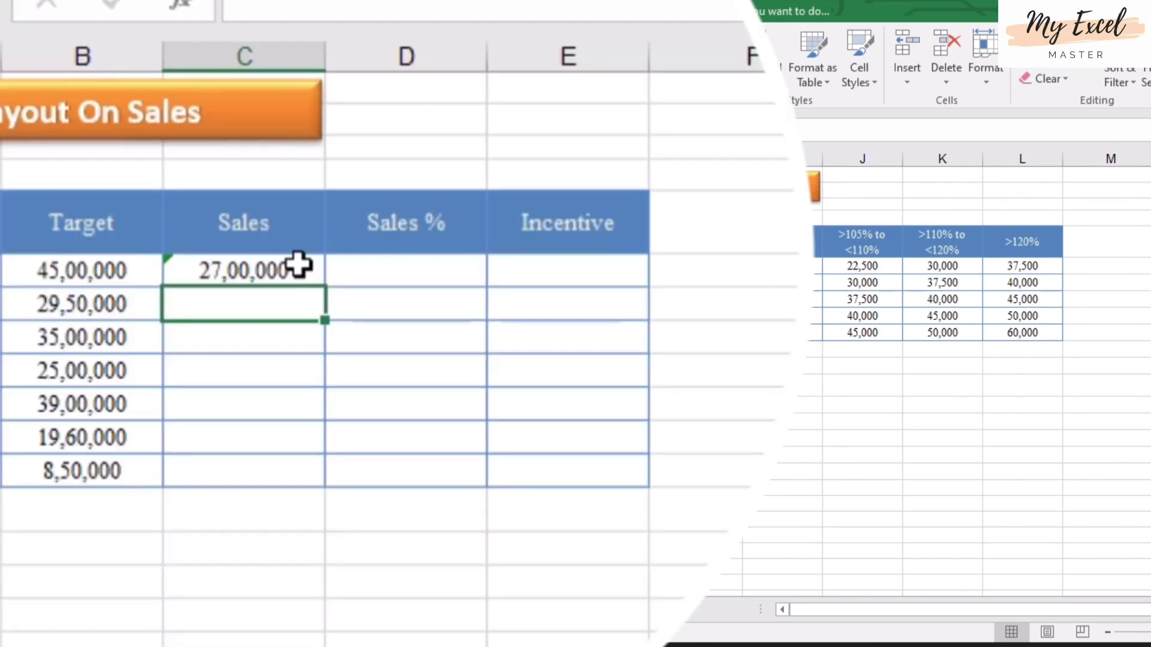
click(271, 266)
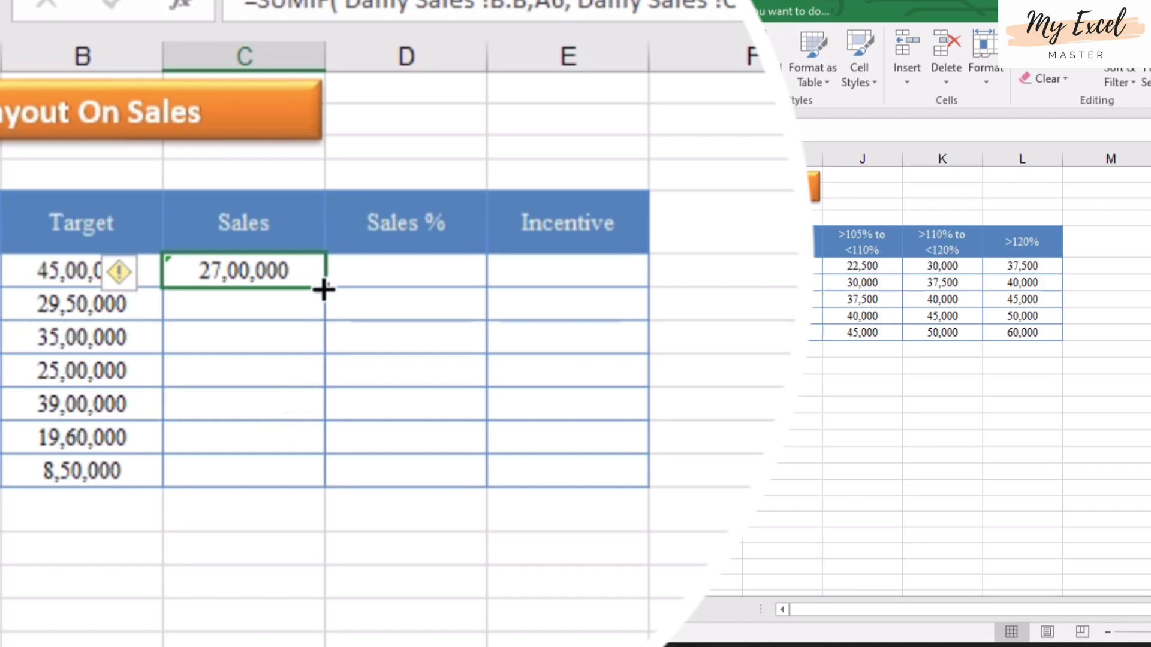
drag(323, 288, 312, 469)
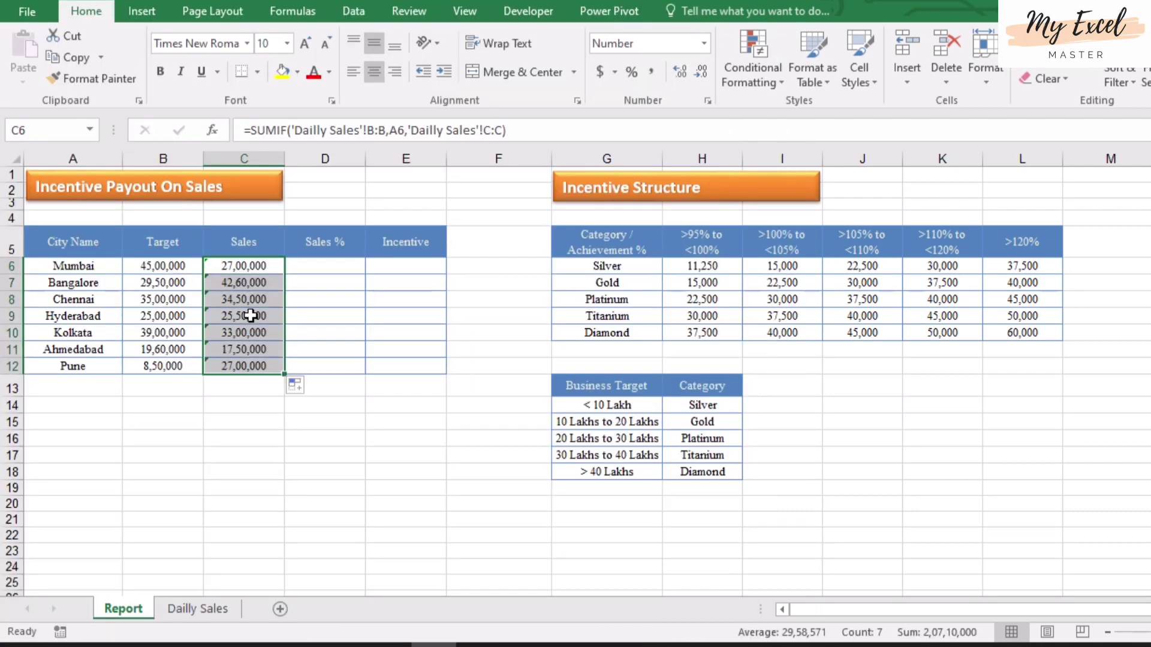
click(250, 315)
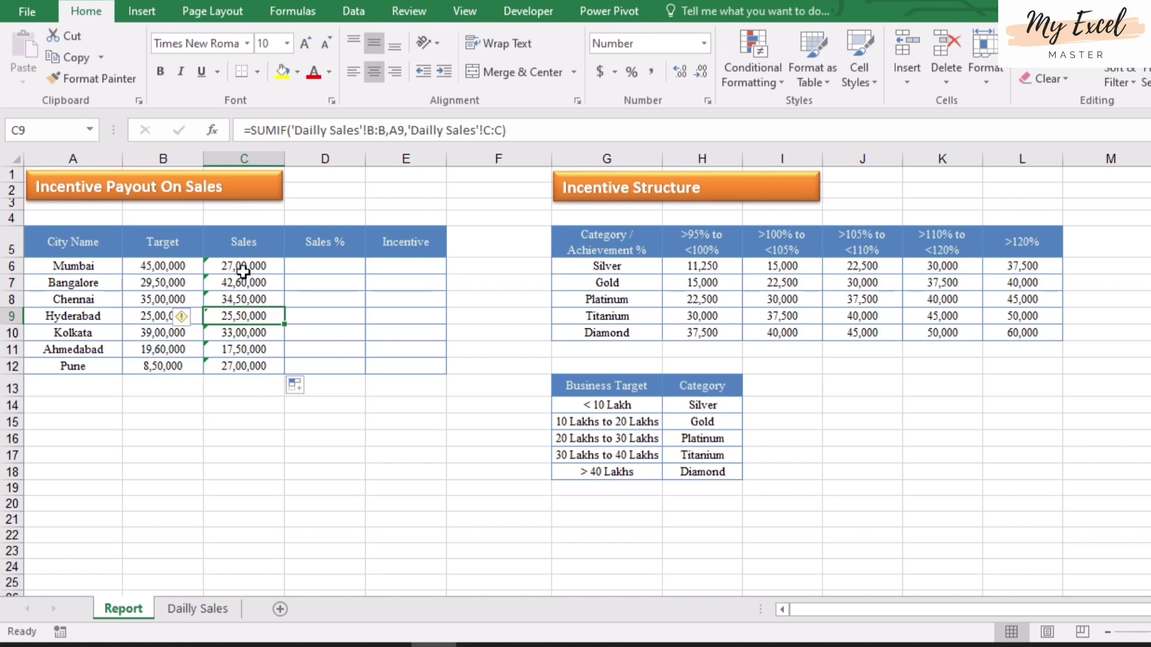
Calculate Mumbai's sales percentage in D6 by dividing sales by target with =C6/B6
click(314, 267)
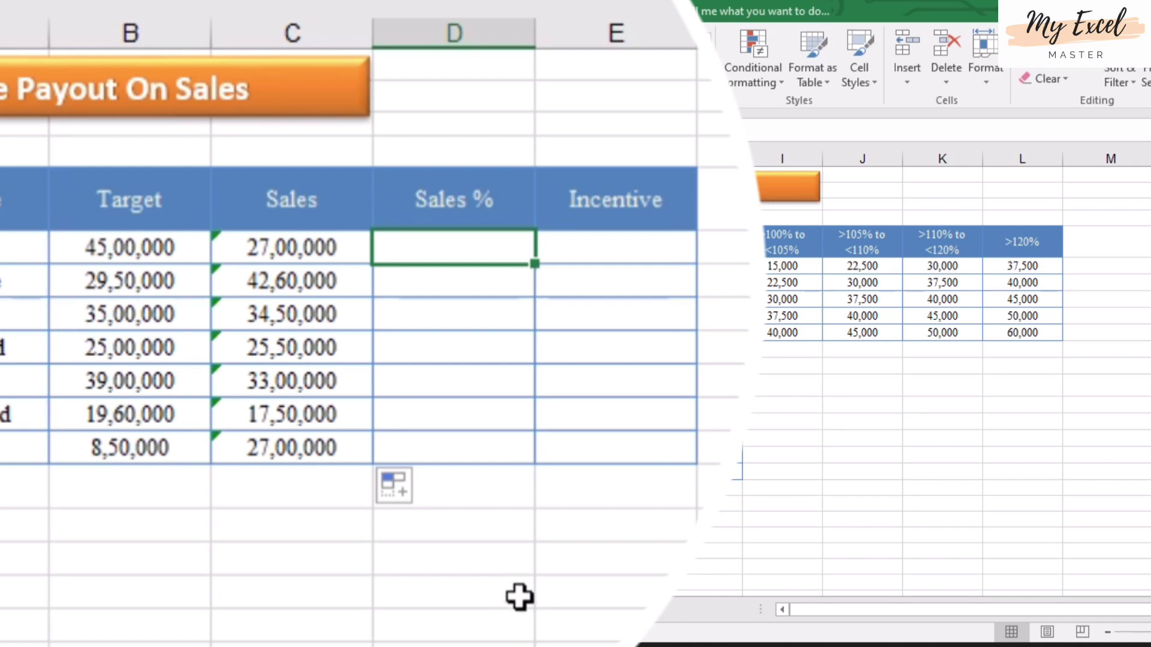
text(=)
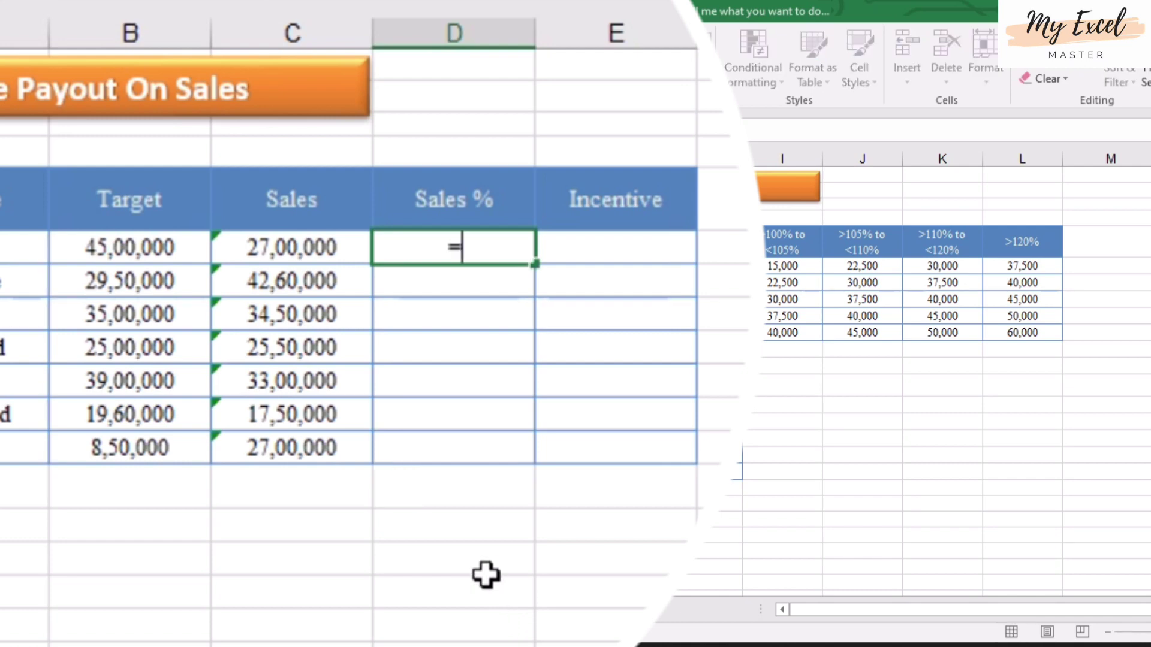
click(290, 247)
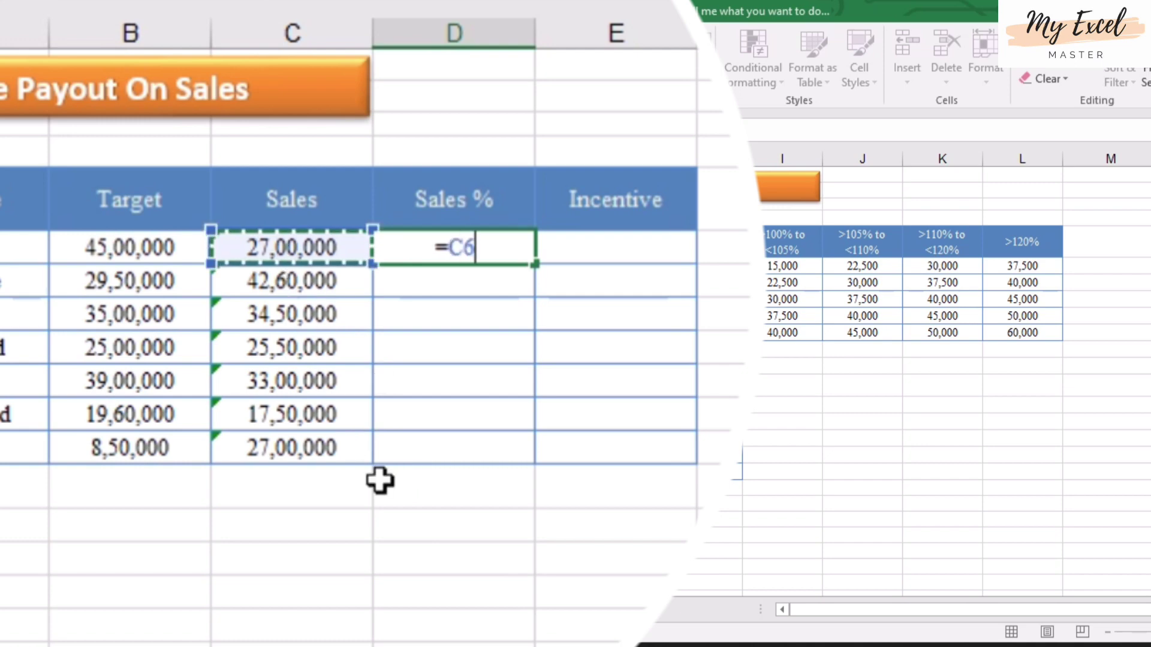
text(/)
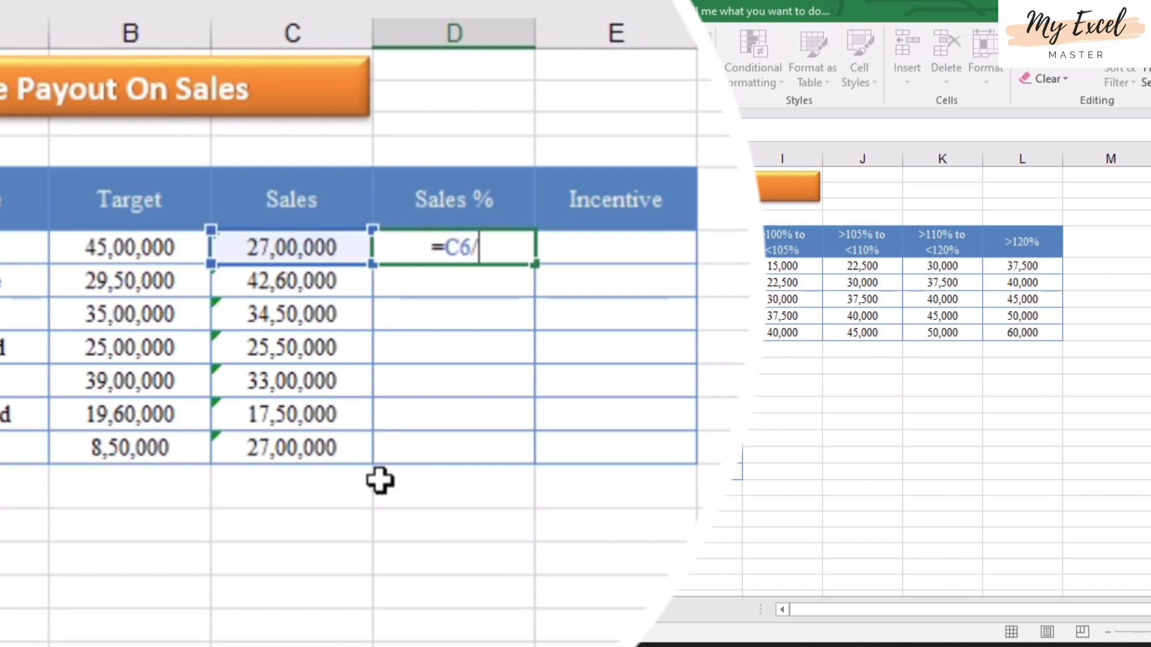
click(114, 251)
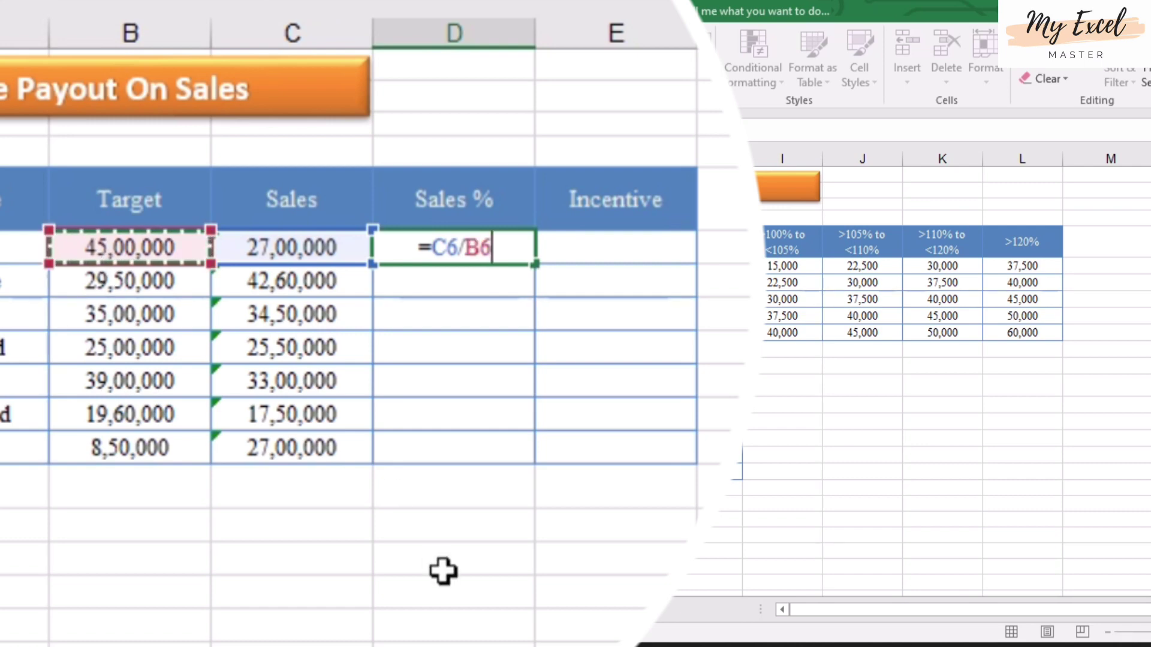
key(Return)
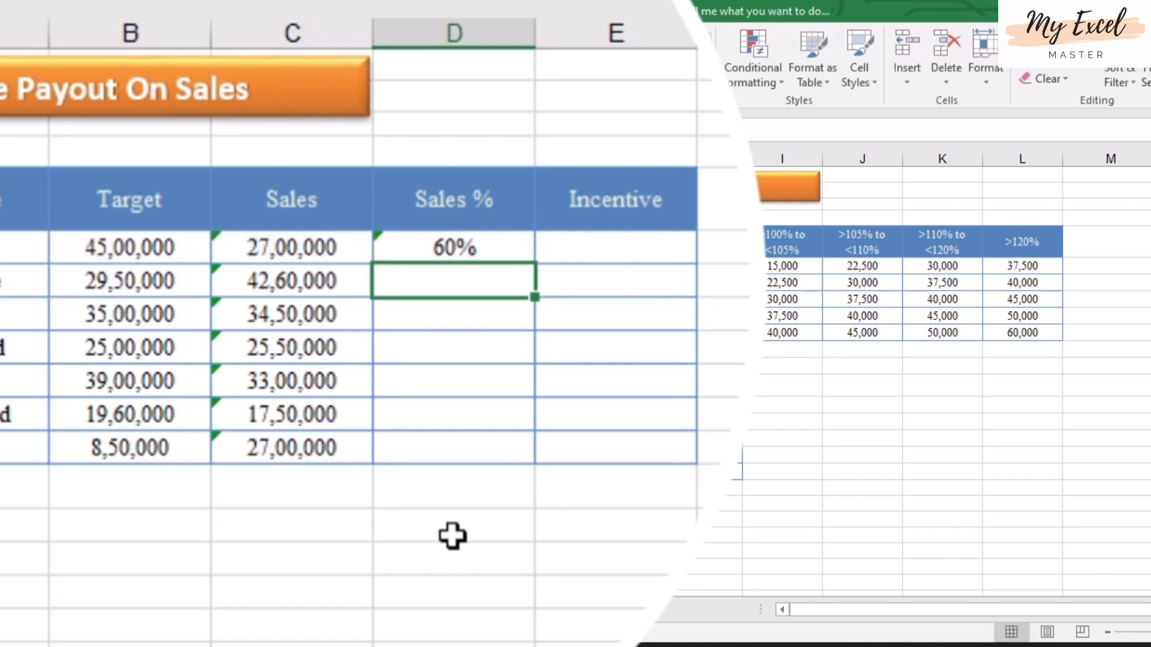
Fill the sales percentage formula from D6 down to D12 for the remaining cities
click(448, 245)
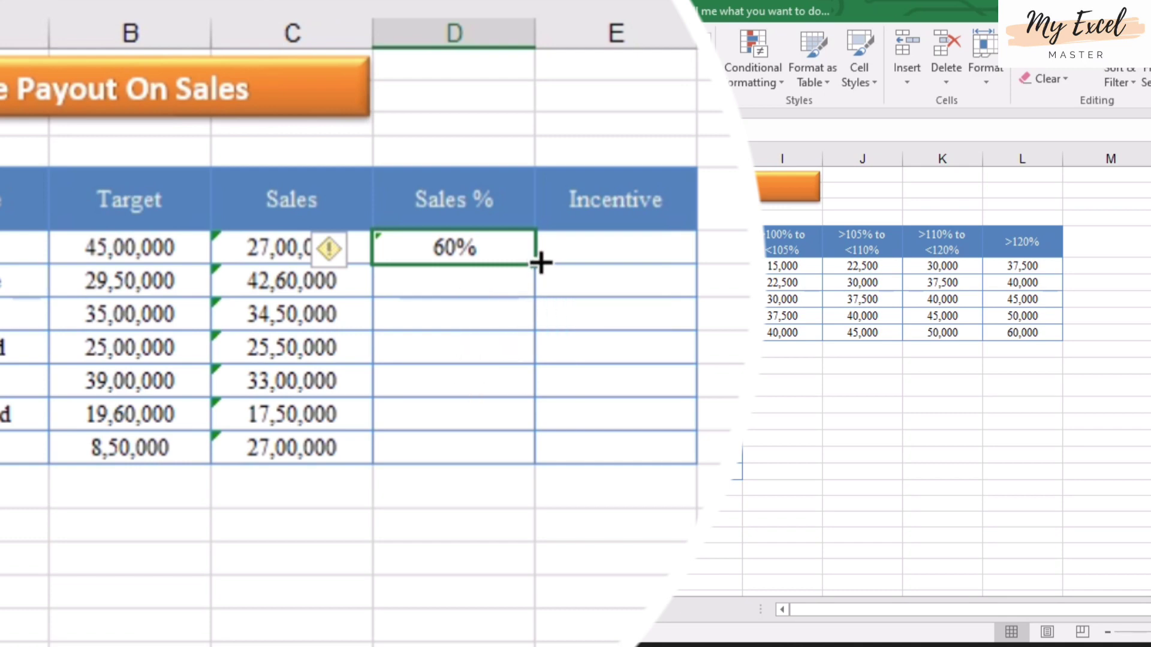
drag(539, 262, 535, 456)
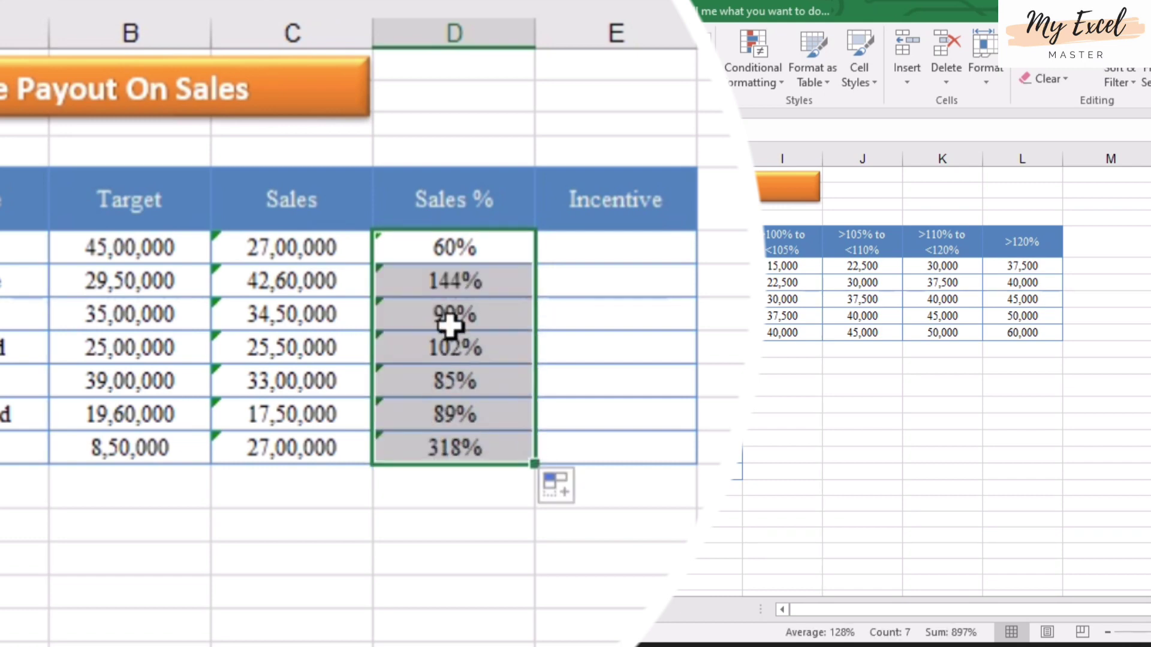
click(453, 321)
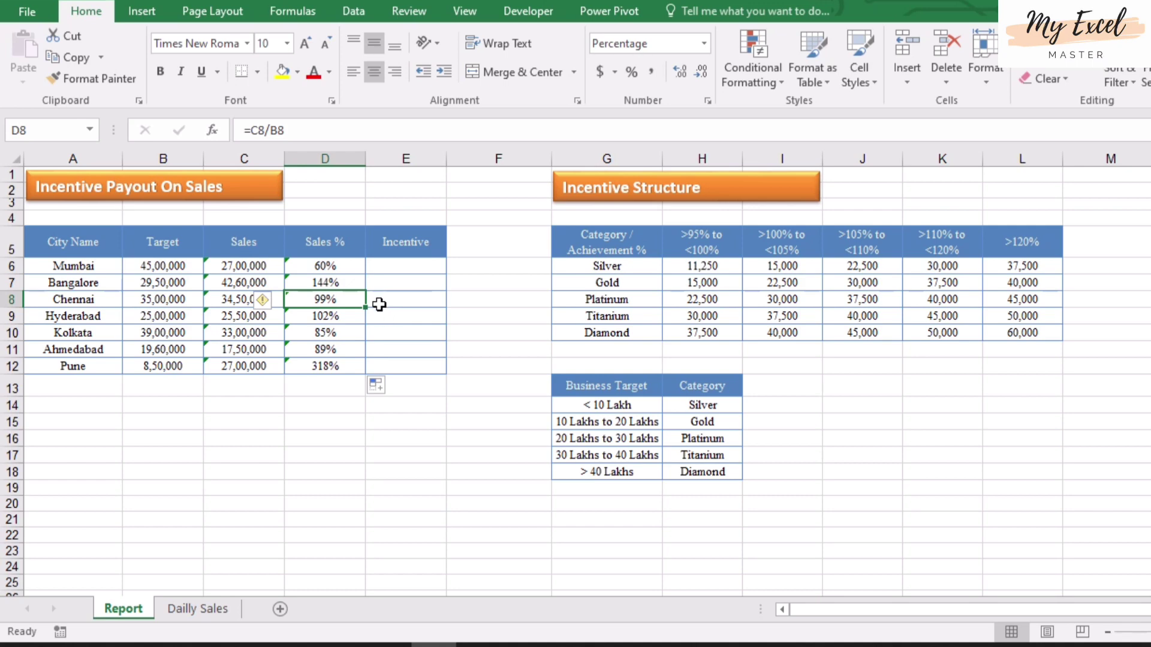
Start an IF formula in E6 that returns "Silver" when the target in B6 is below 1000000
click(424, 269)
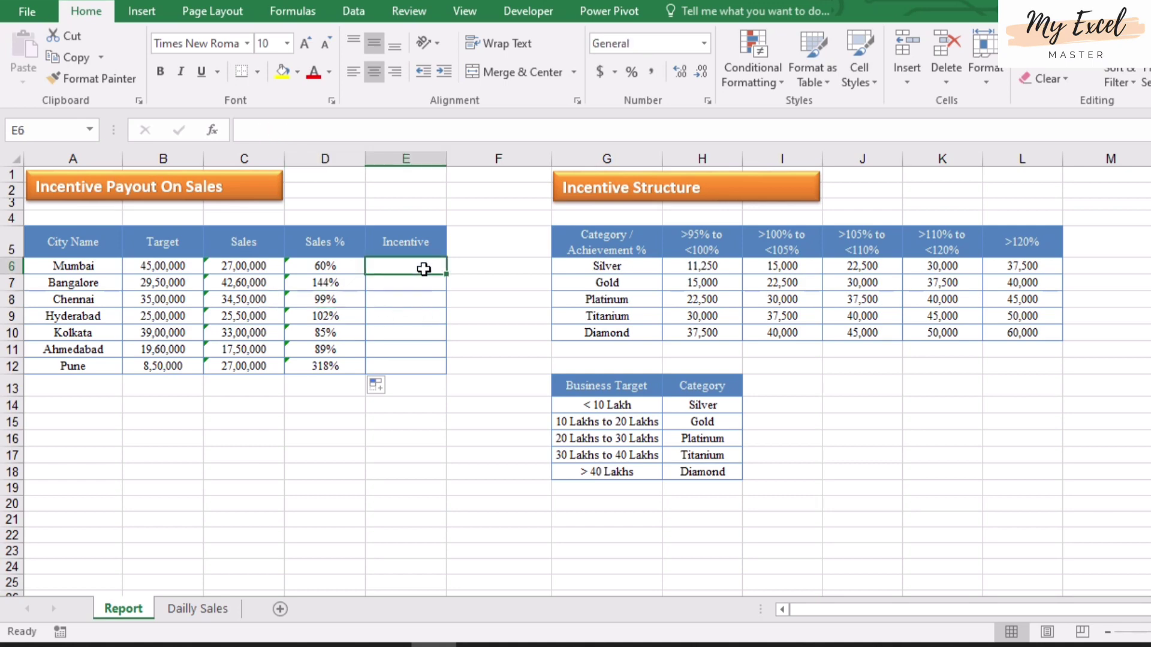
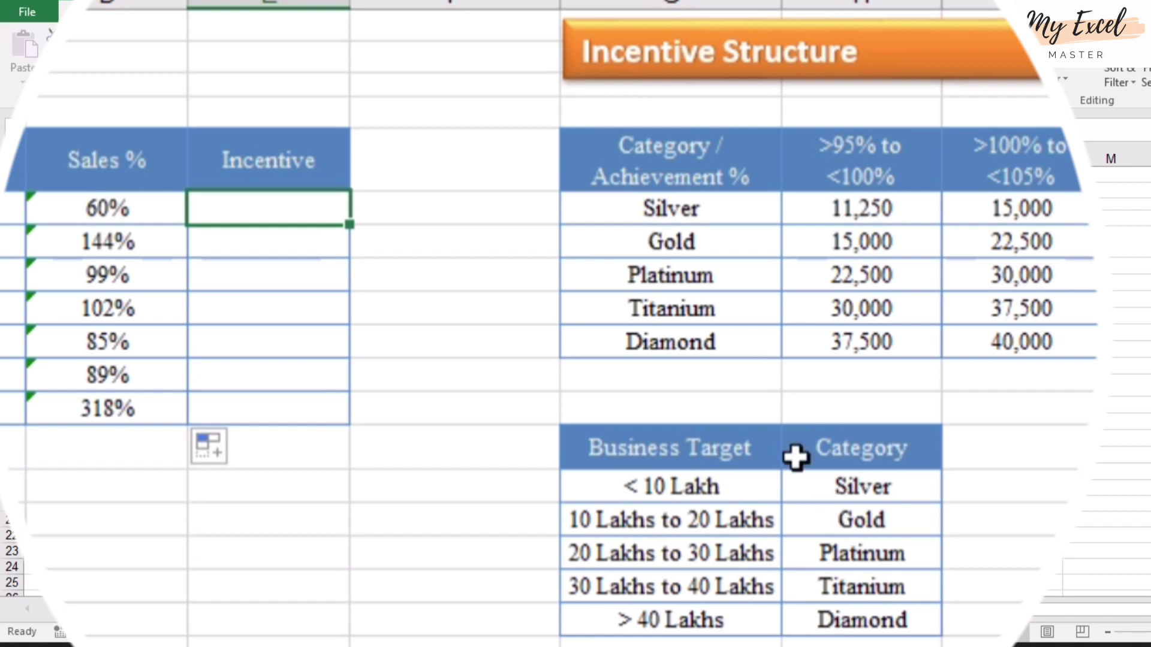
click(262, 214)
text(=)
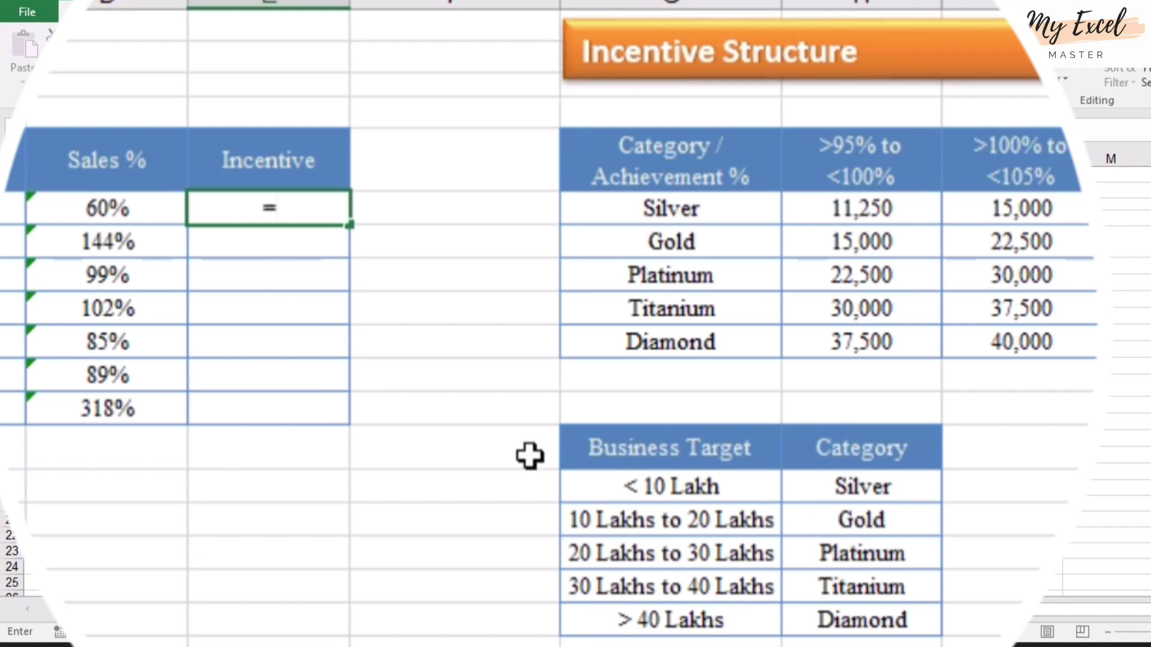
text(if)
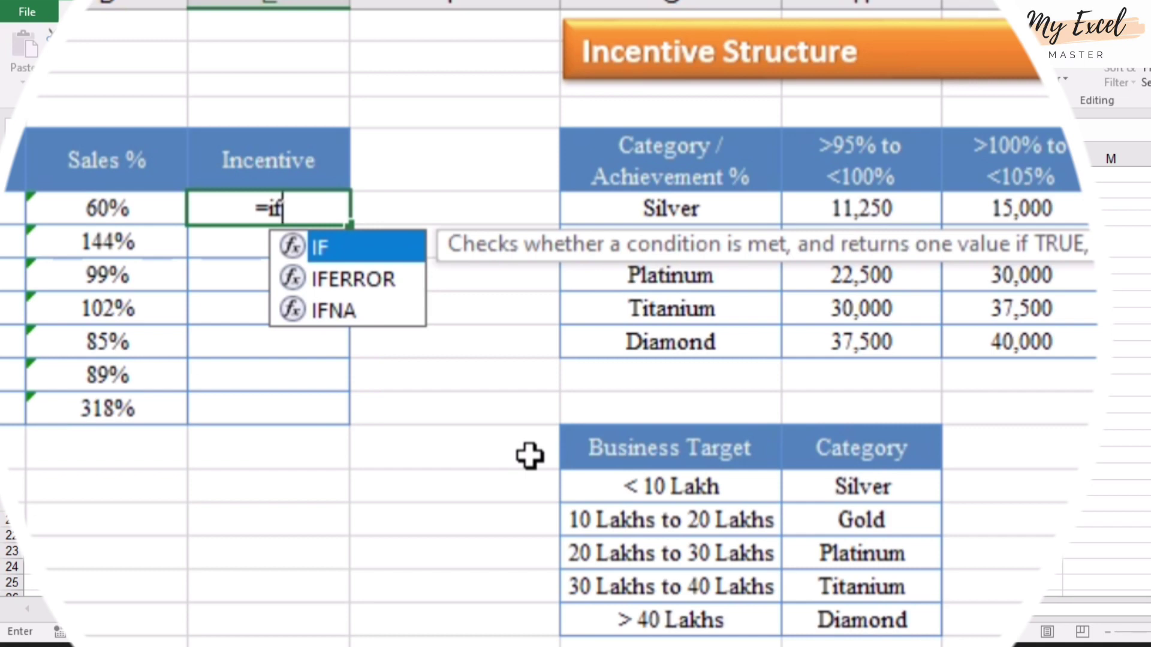
text(()
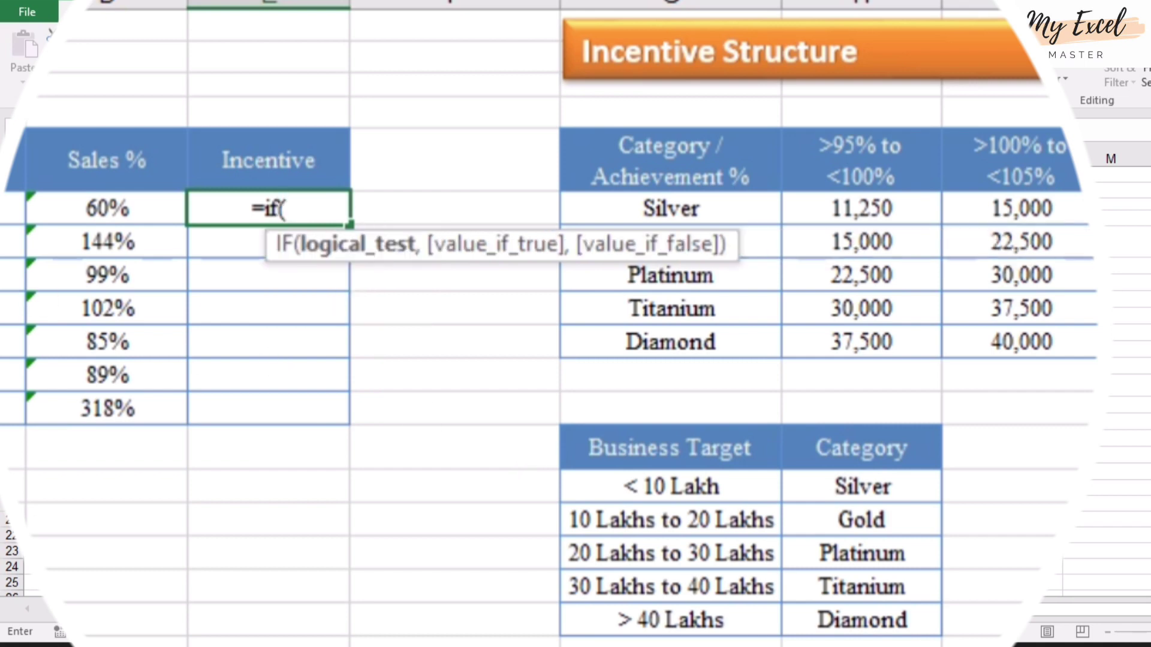
key(Left)
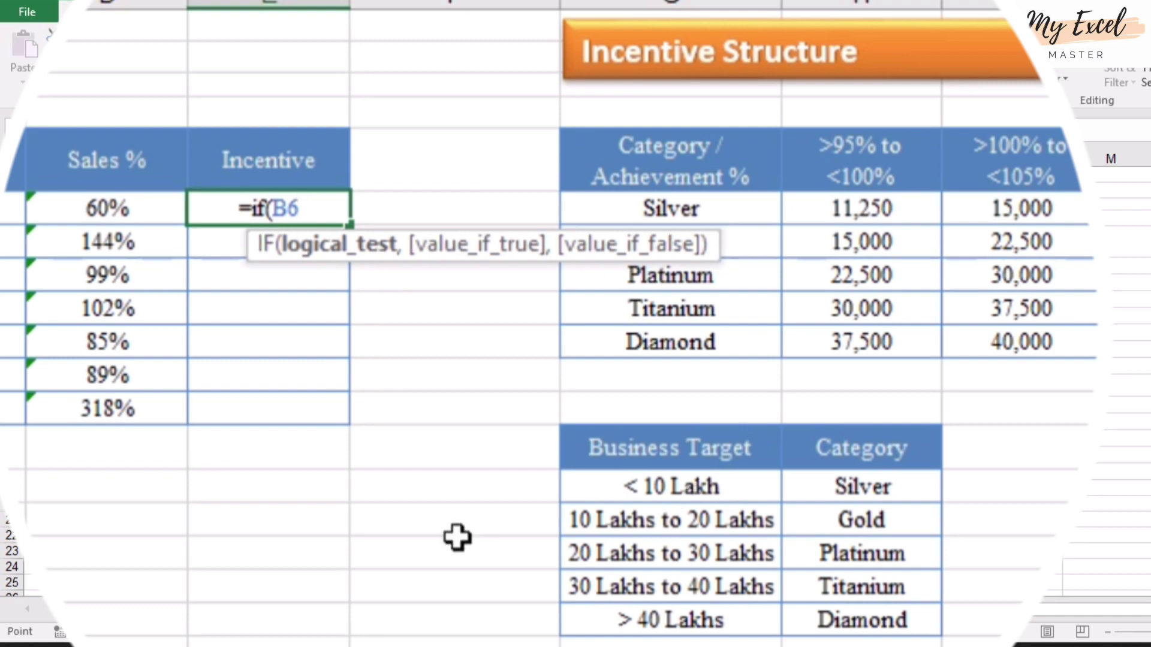
text(<10)
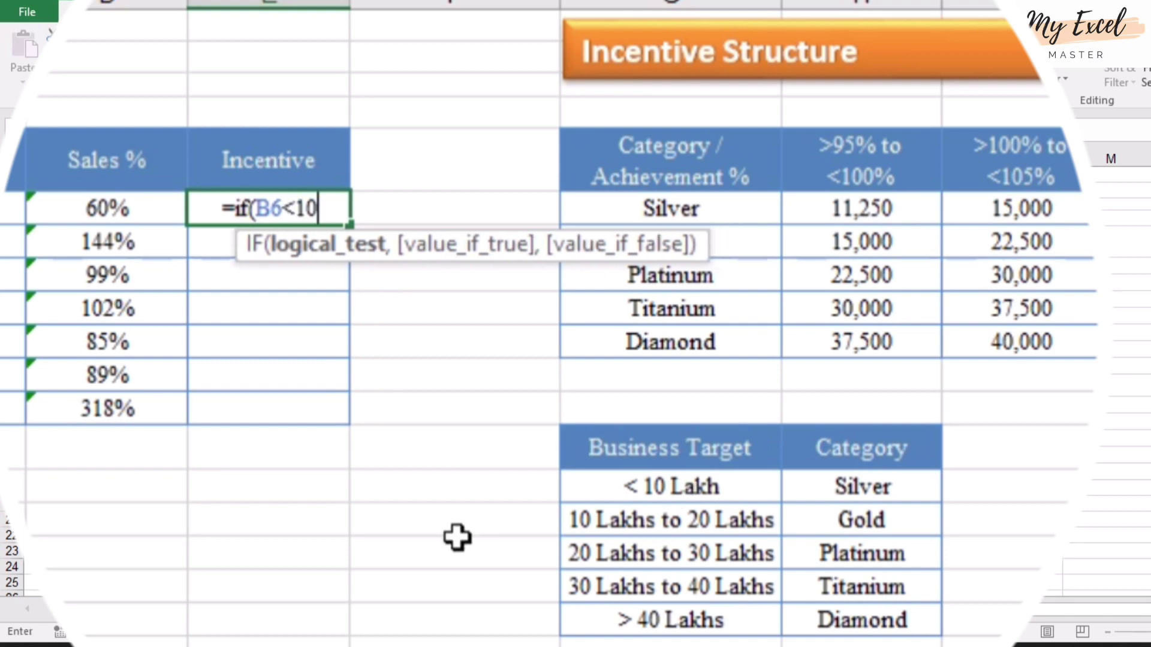
text(00000)
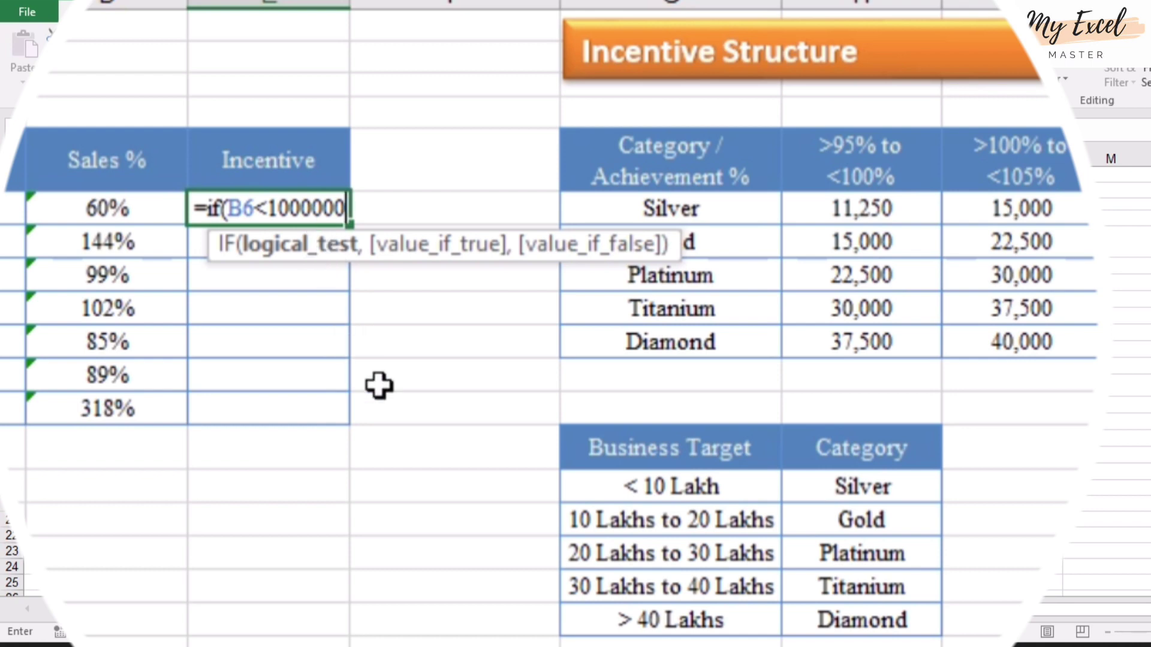
text(,)
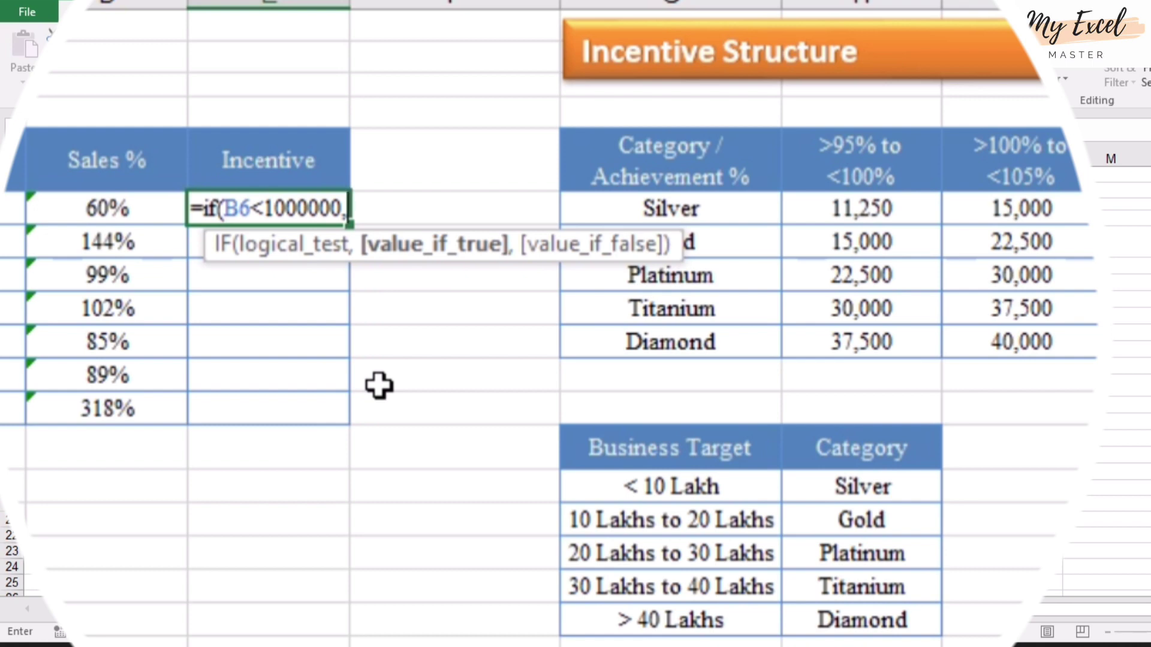
text("Si)
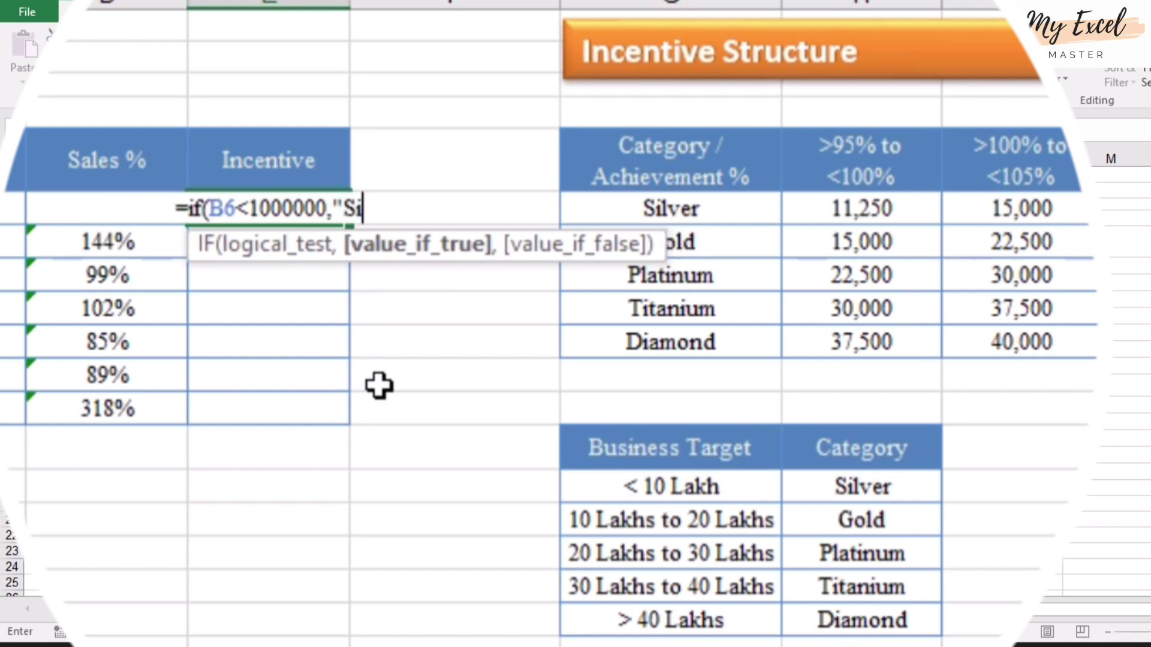
text(lver")
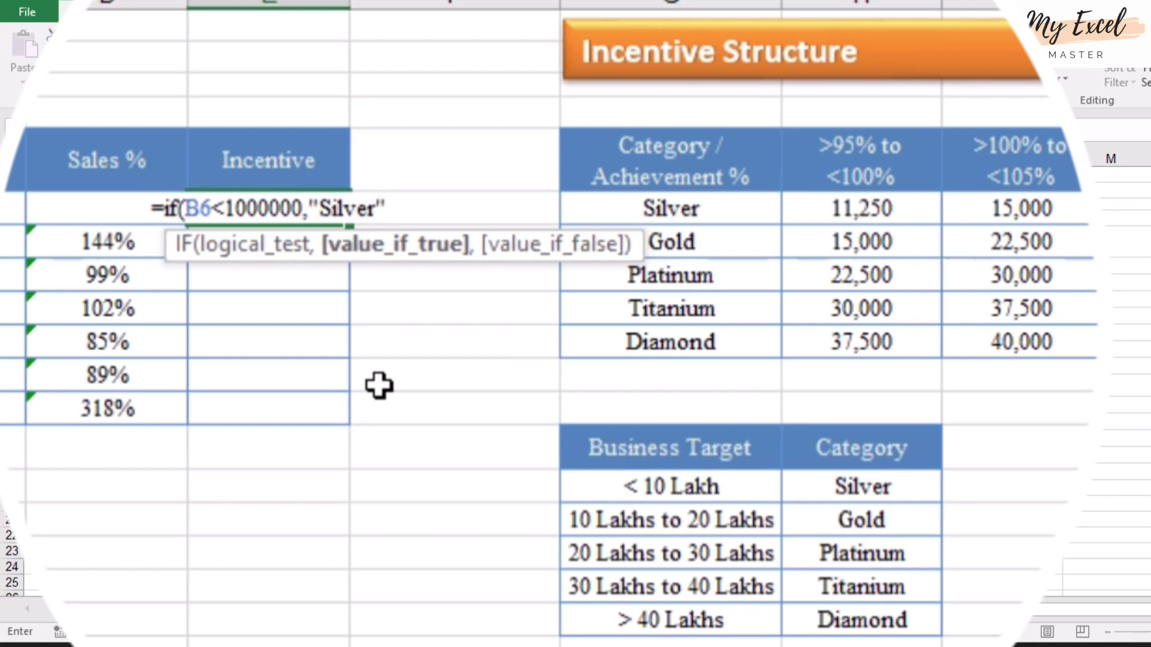
Nest a second IF as the value if false in E6, returning "Gold" when B6 is below 2000000
text(,)
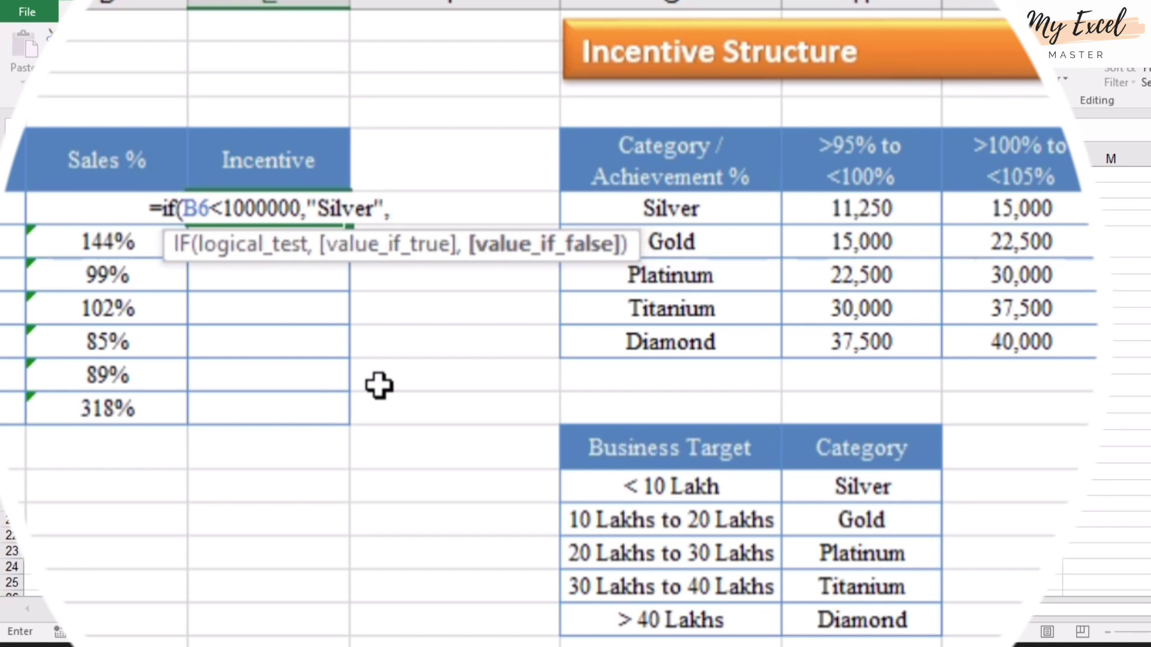
text(if)
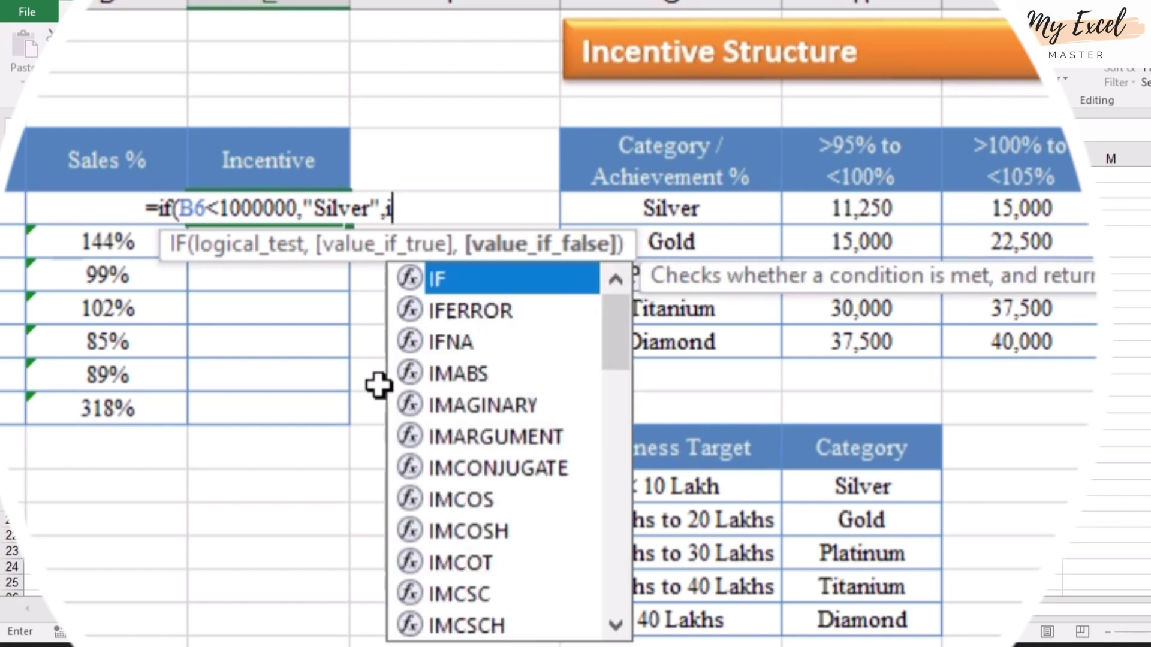
text(()
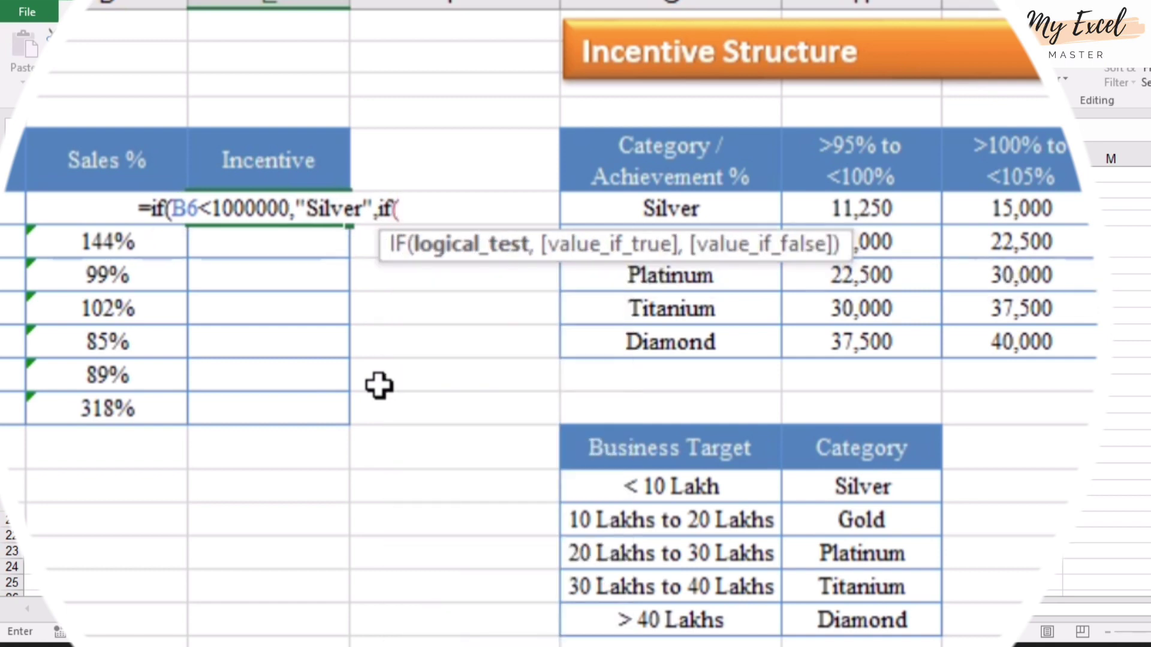
text(b6)
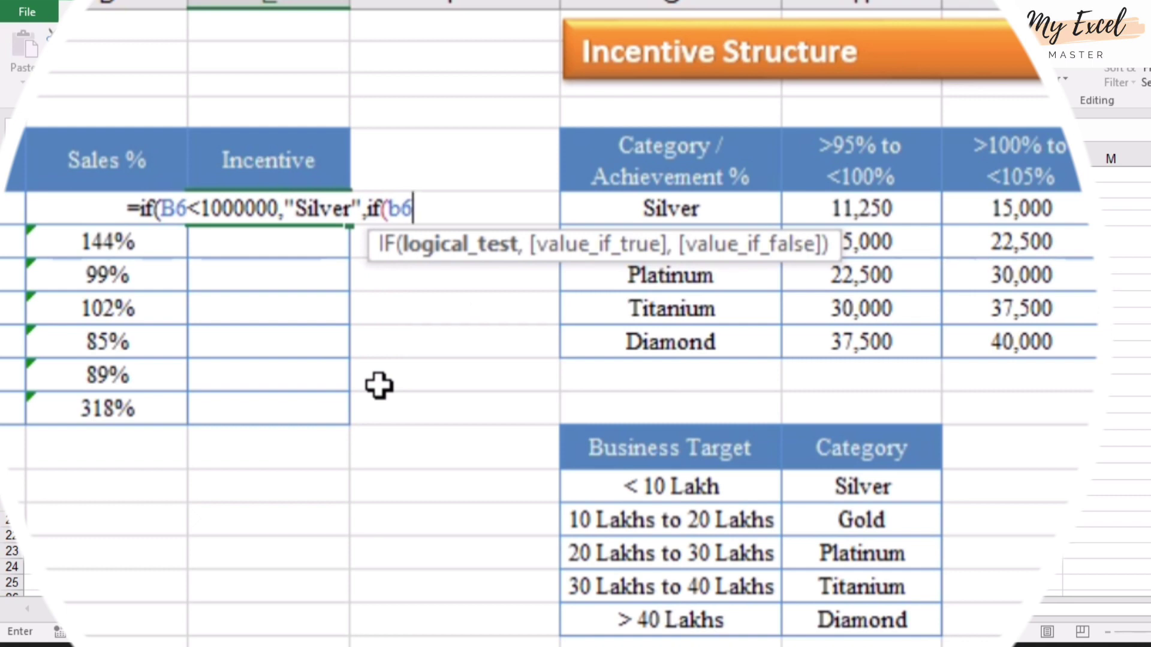
text(<)
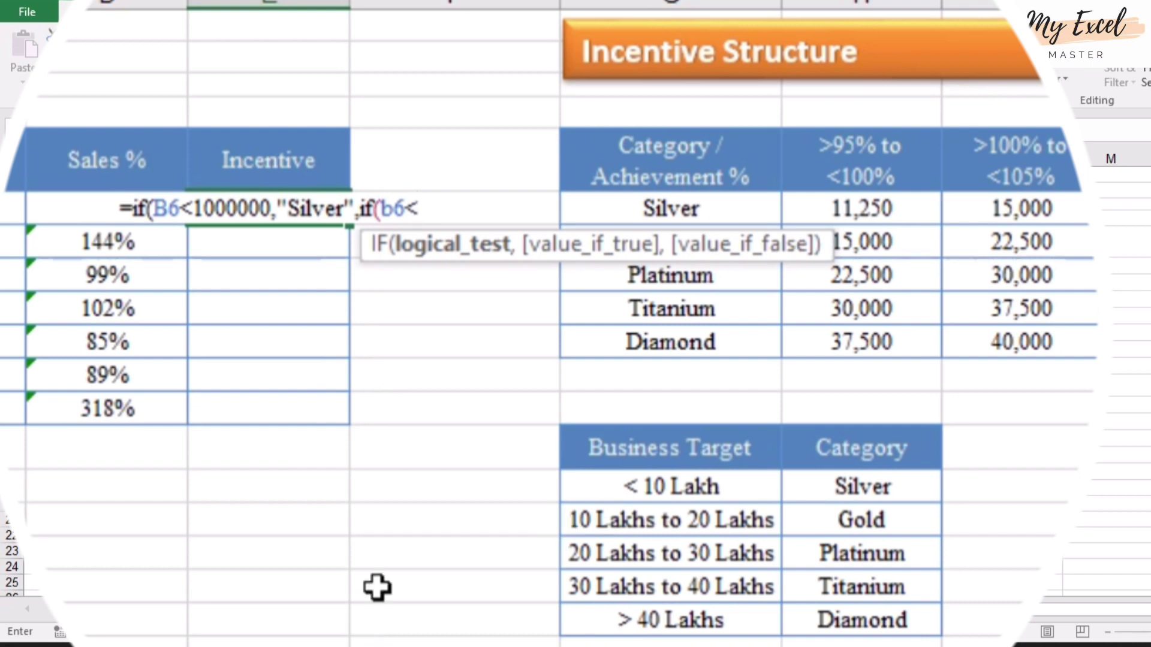
text(20)
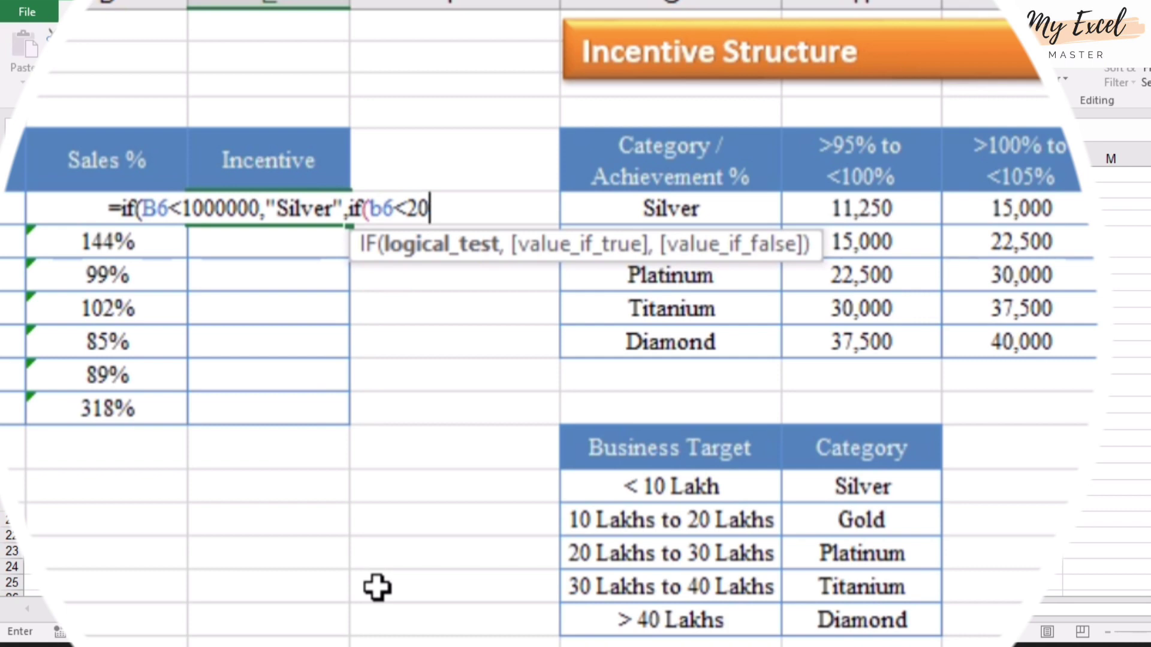
text(0000)
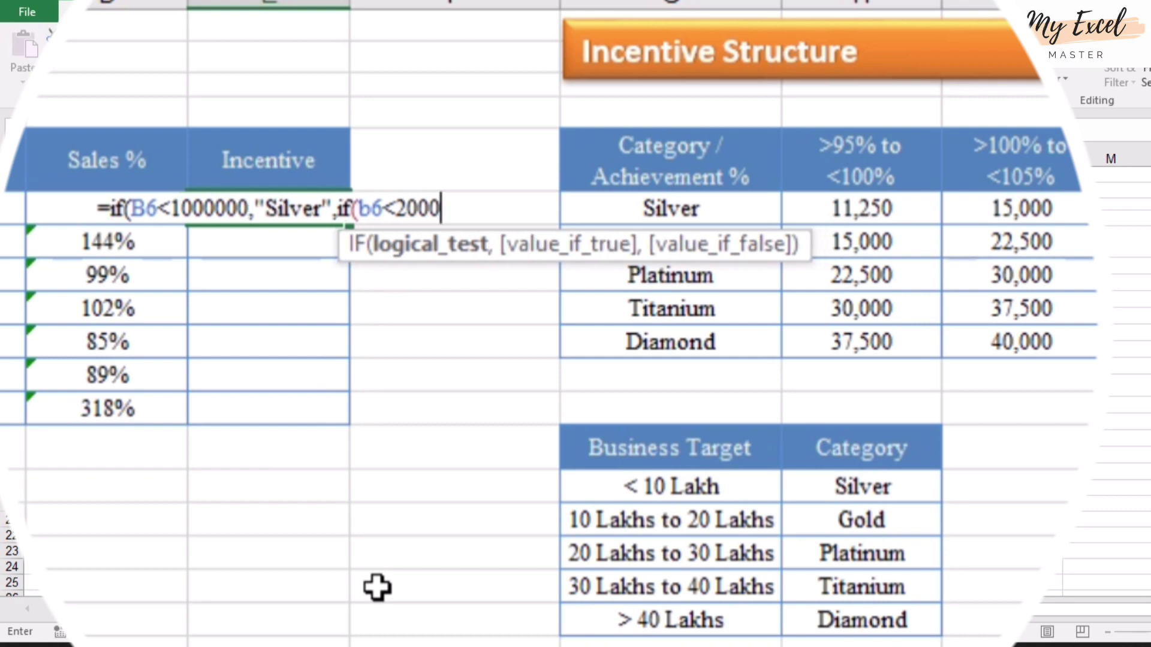
text(0)
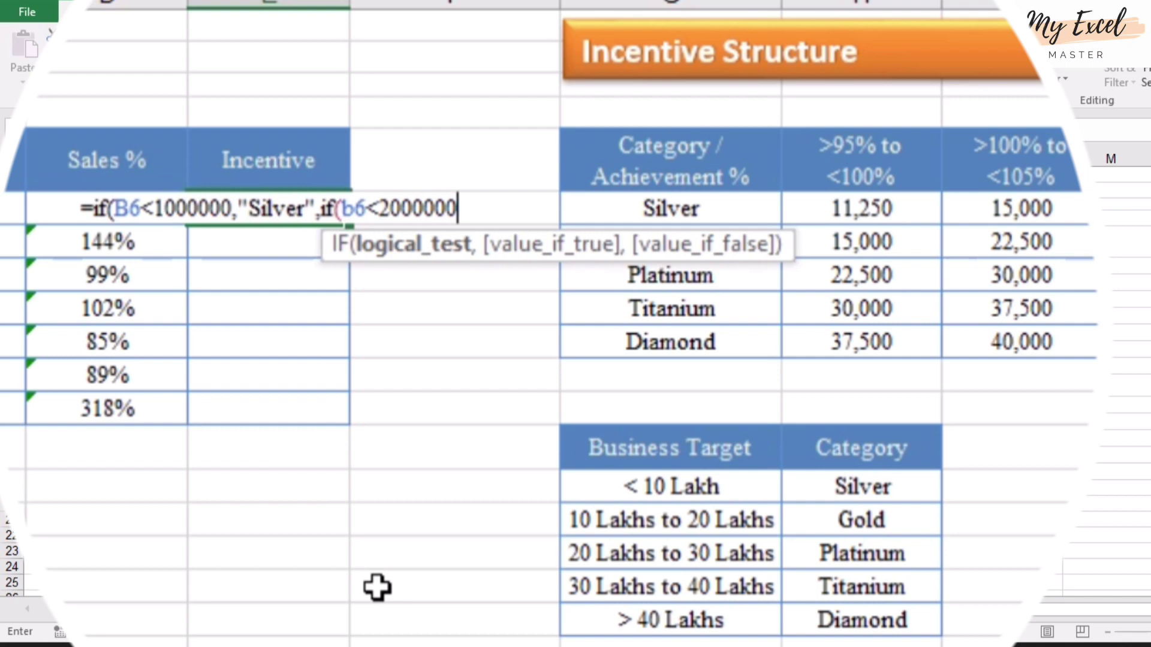
text(,)
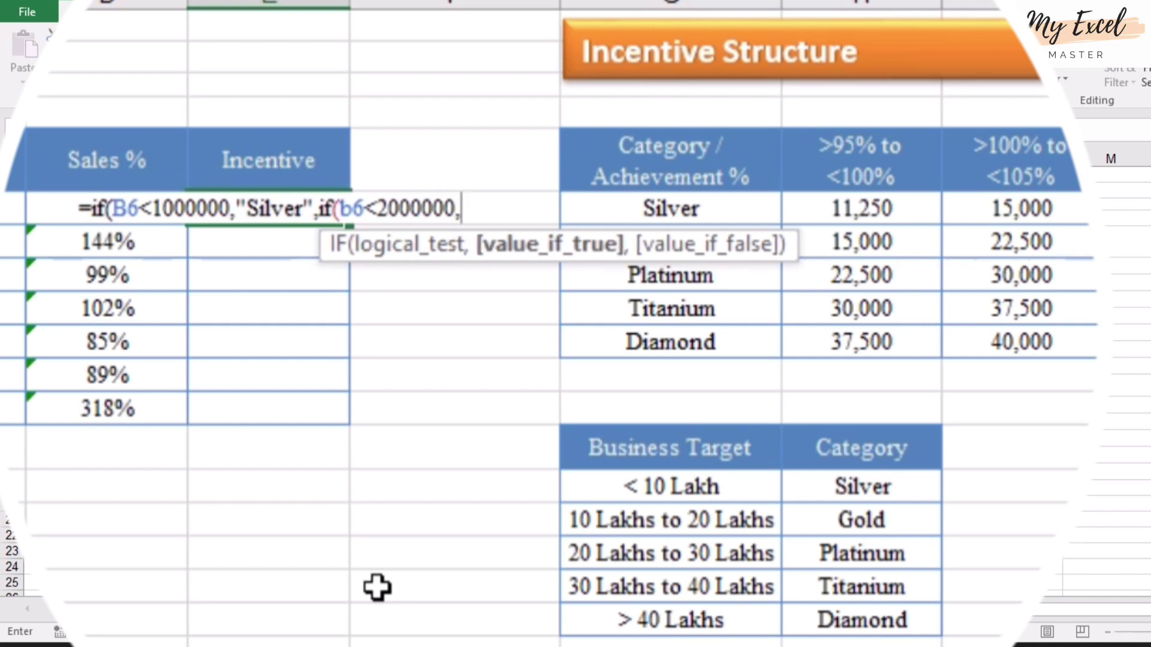
text(")
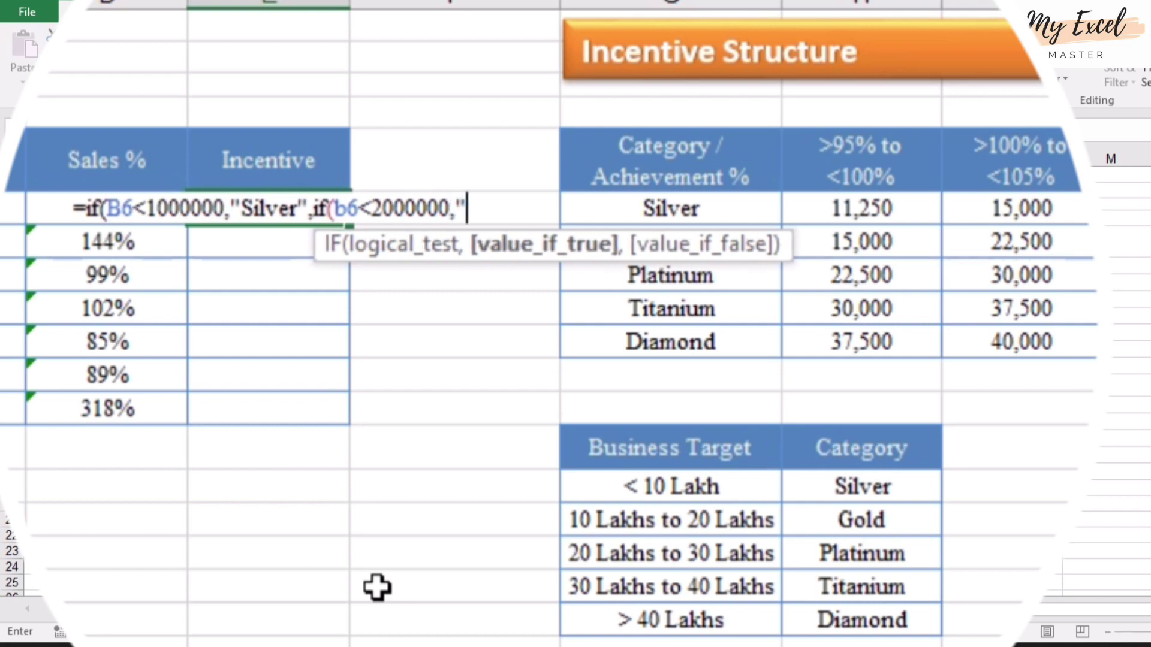
text(Gold")
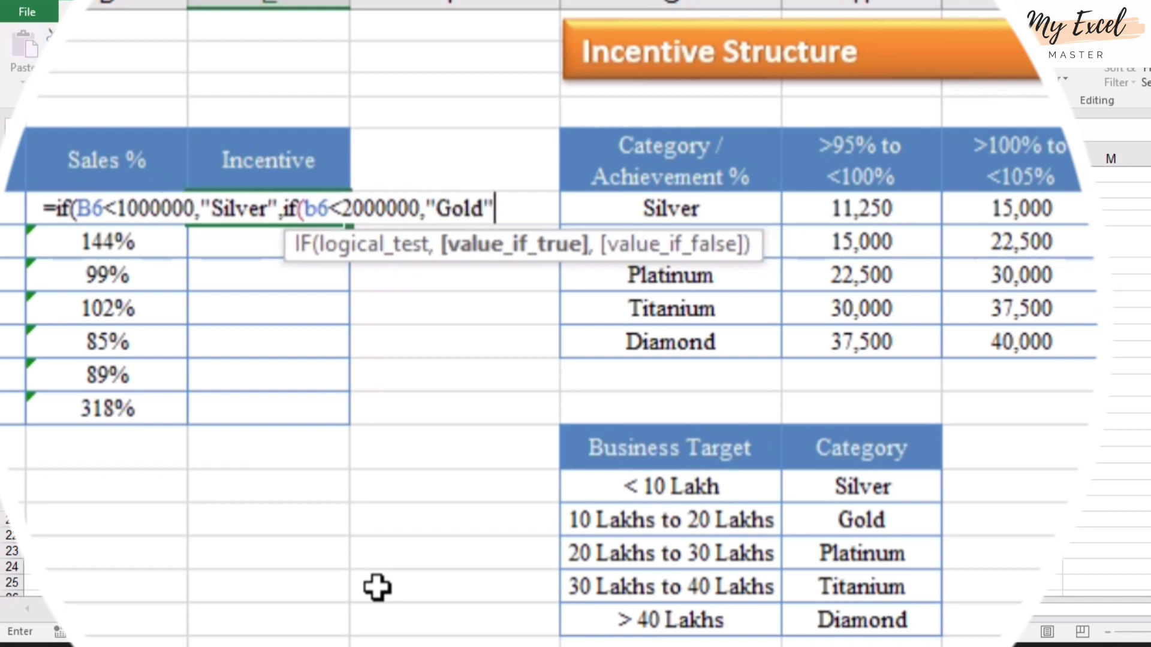
Nest a third IF as the value if false in E6, returning "Platinum" when B6 is below 3000000
text(,)
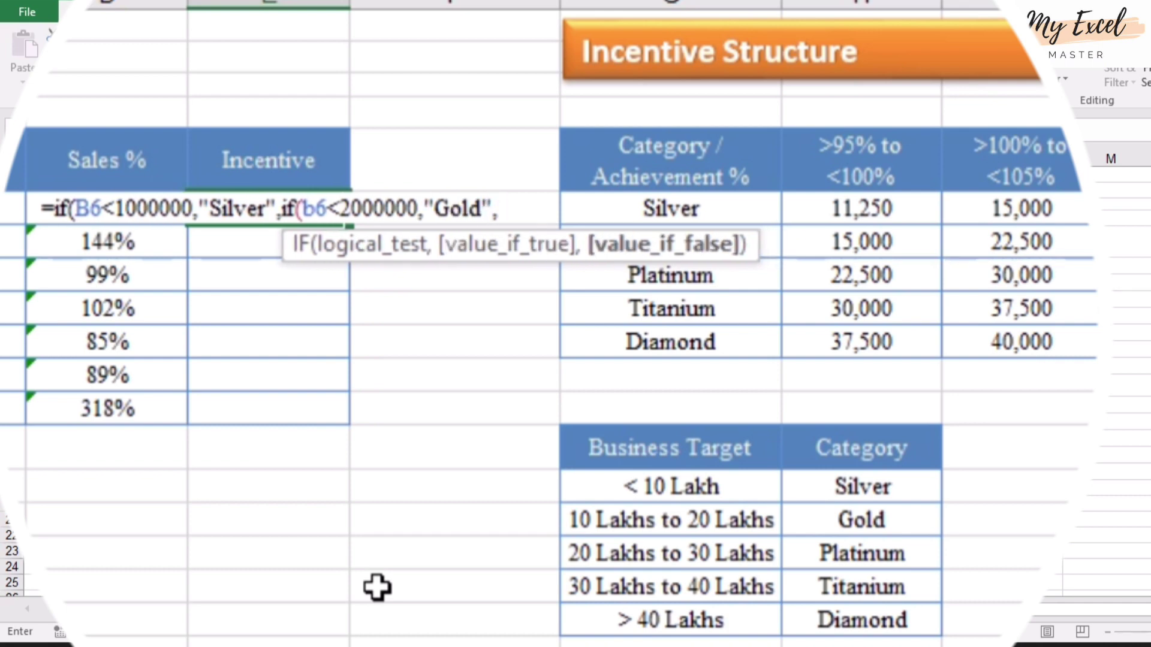
text(if)
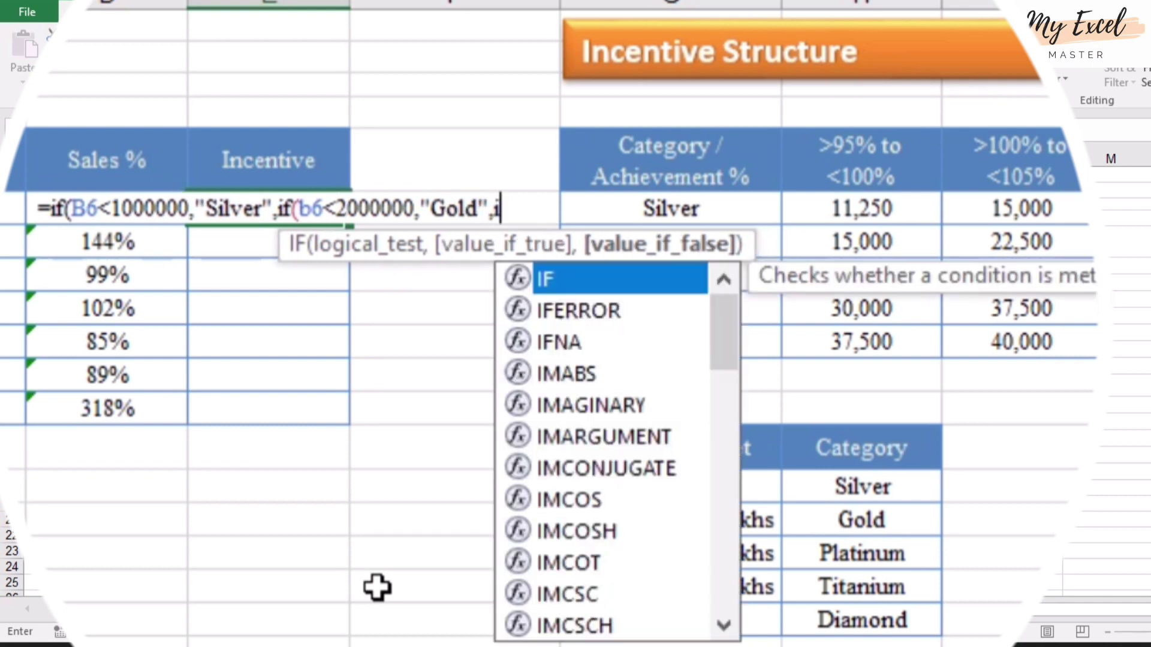
text(()
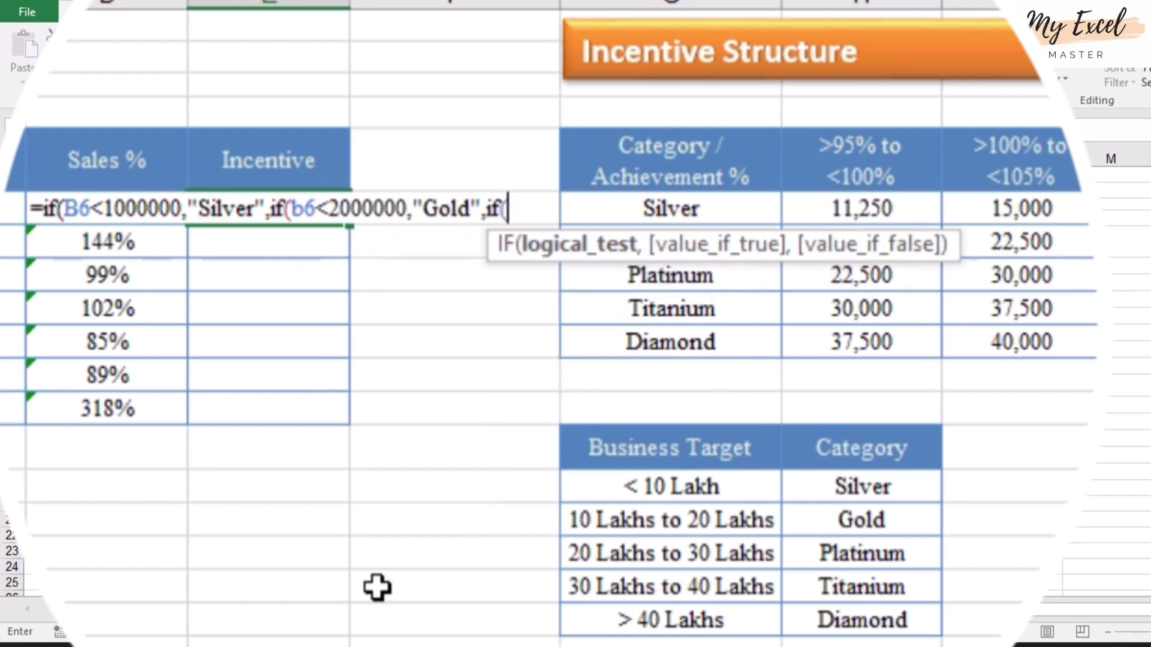
text(b)
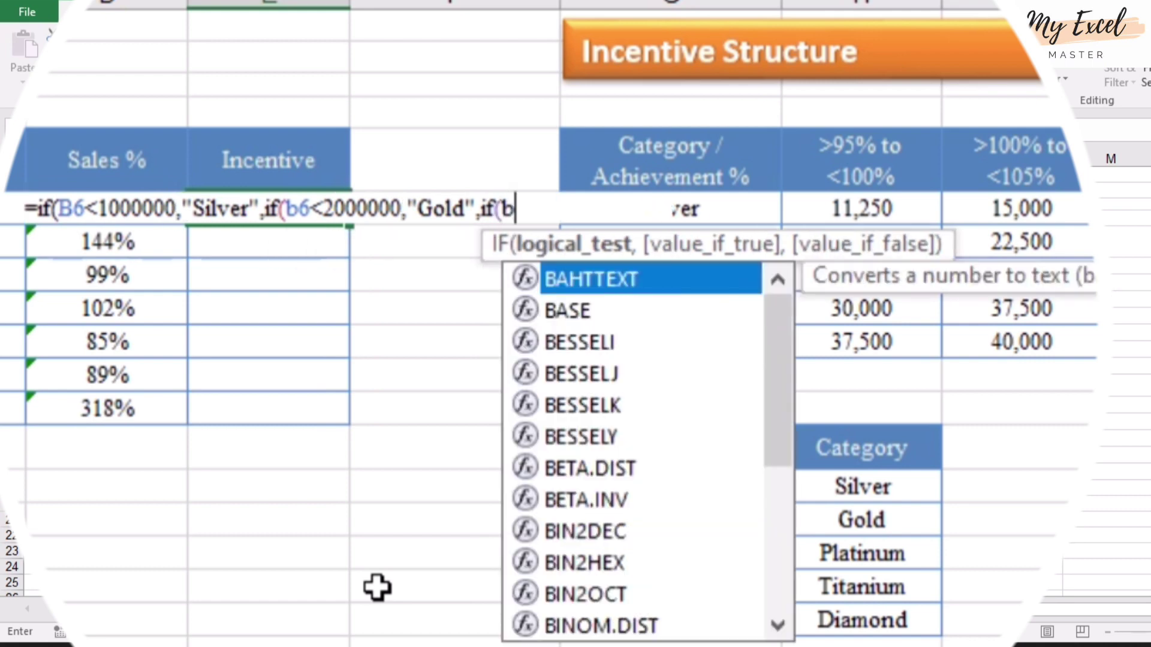
text(6)
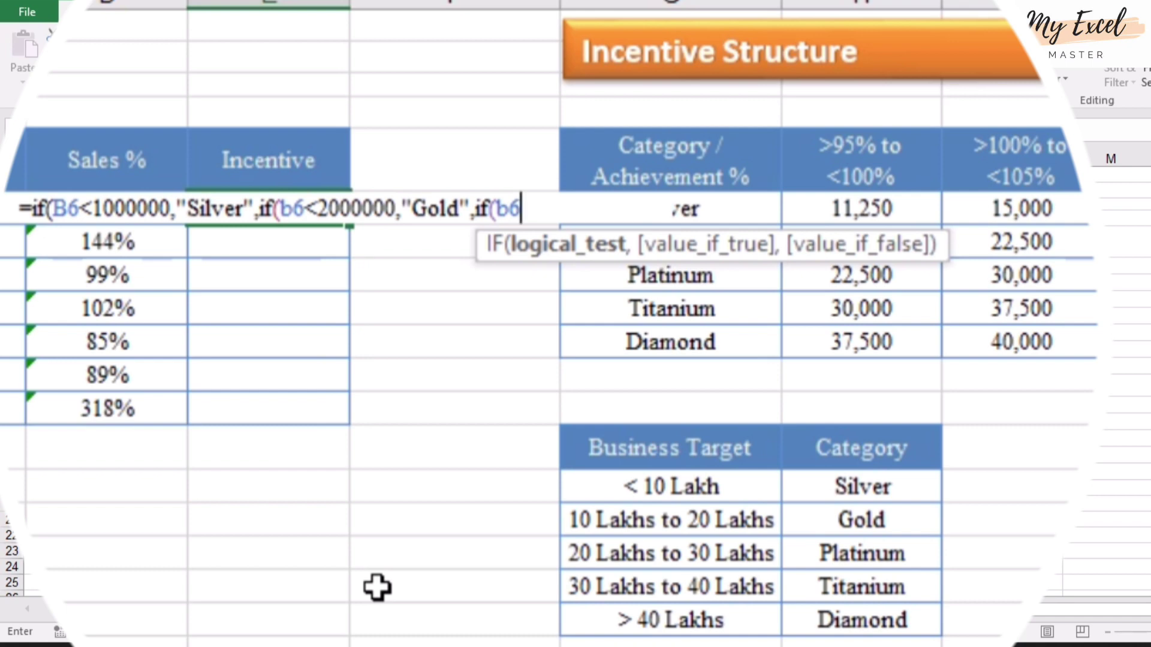
text(<)
text(3)
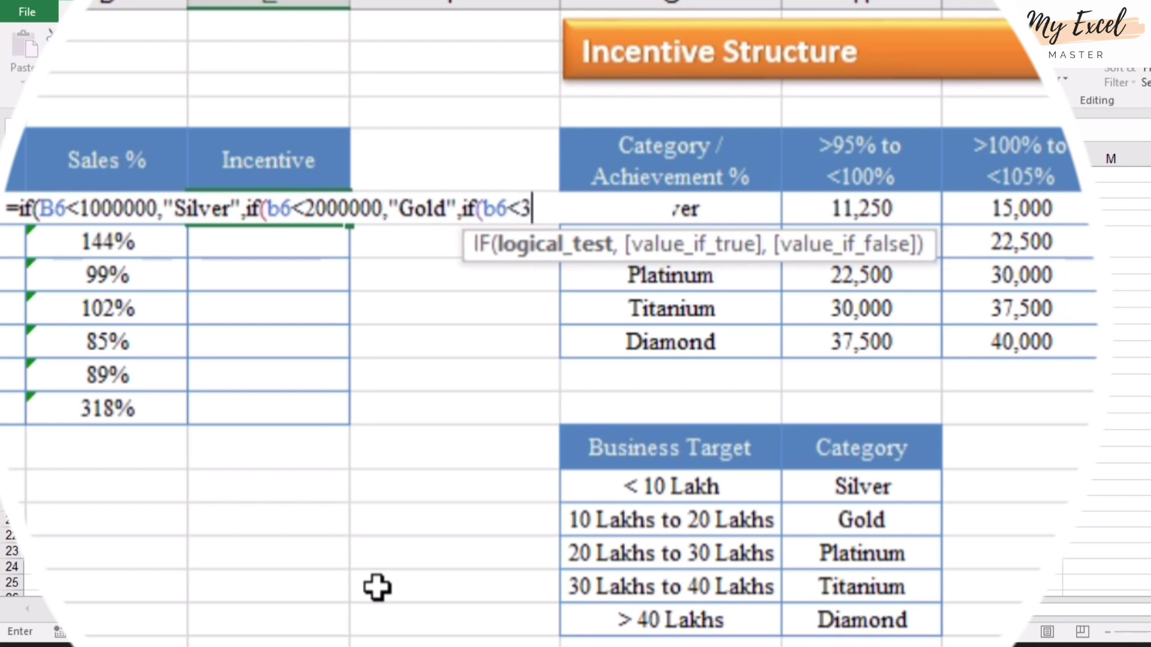
text(000000)
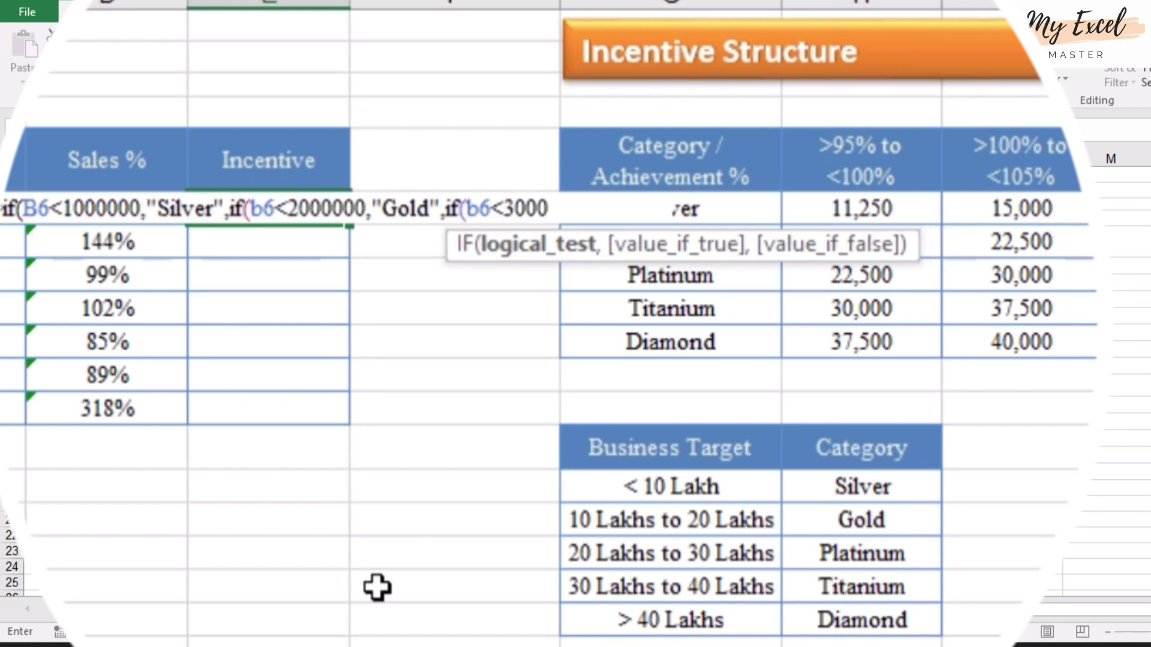
text(,)
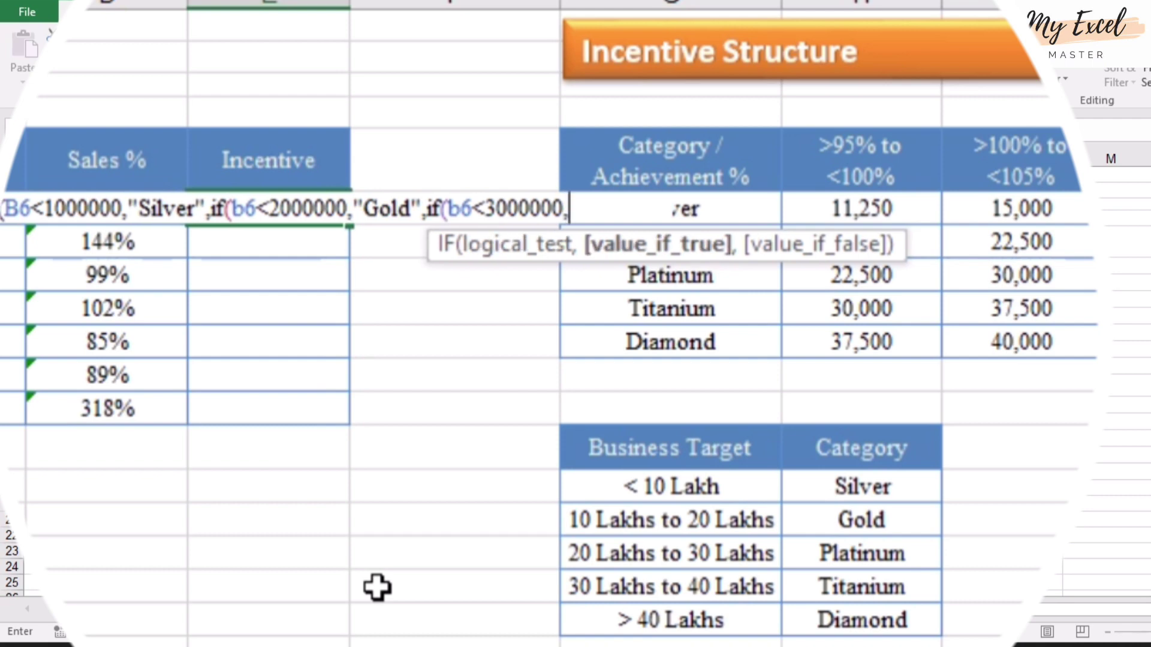
text(")
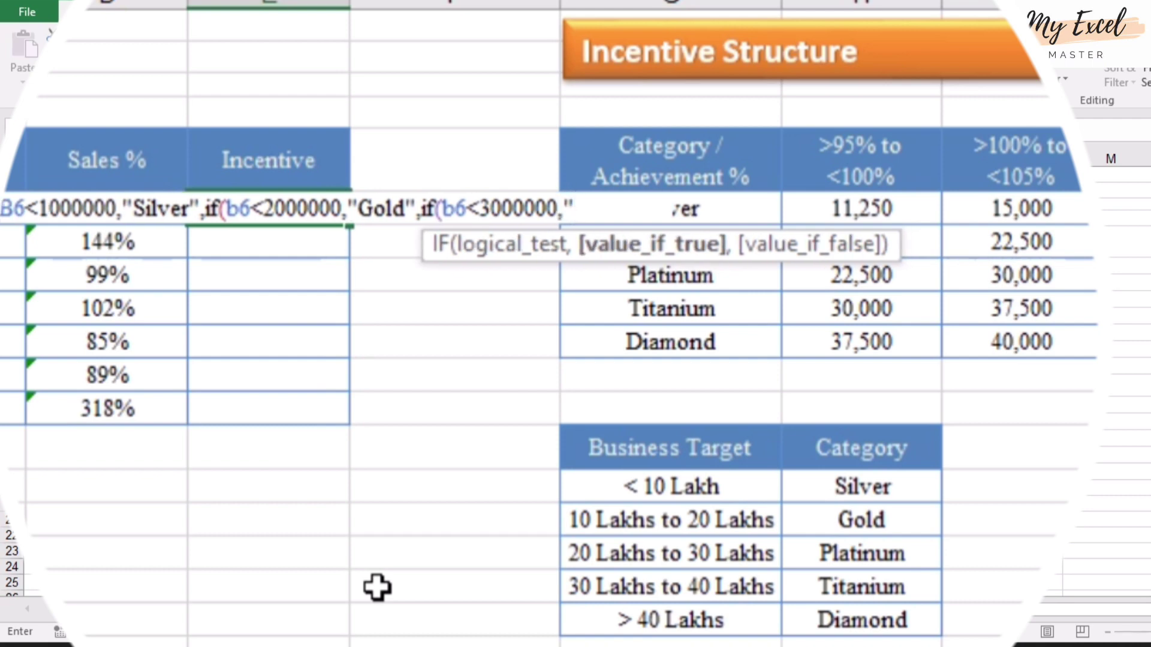
text(Platinum)
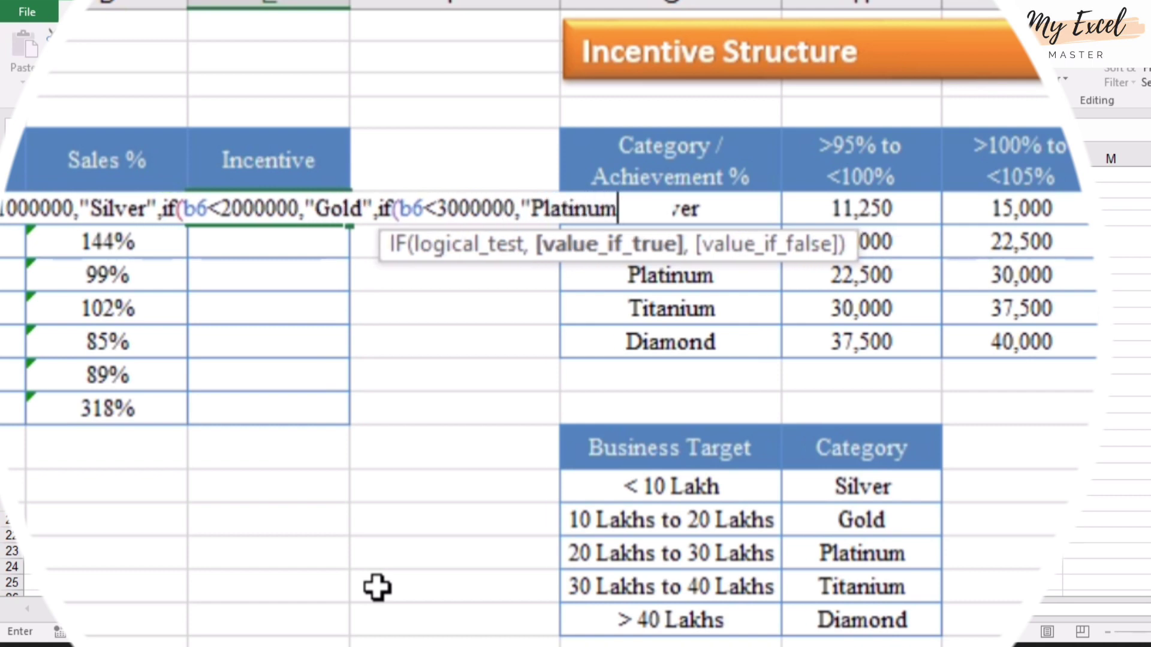
text(",)
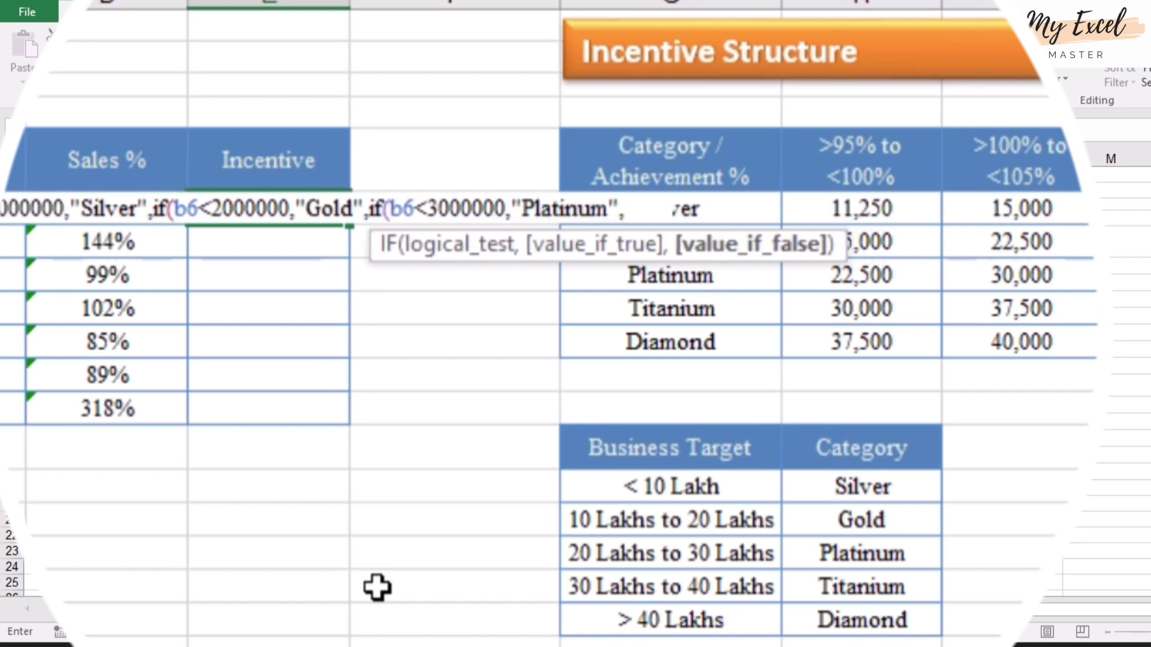
Nest a fourth IF in the E6 formula that returns "Titanium" when B6 is below 4000000
text(if(b6)
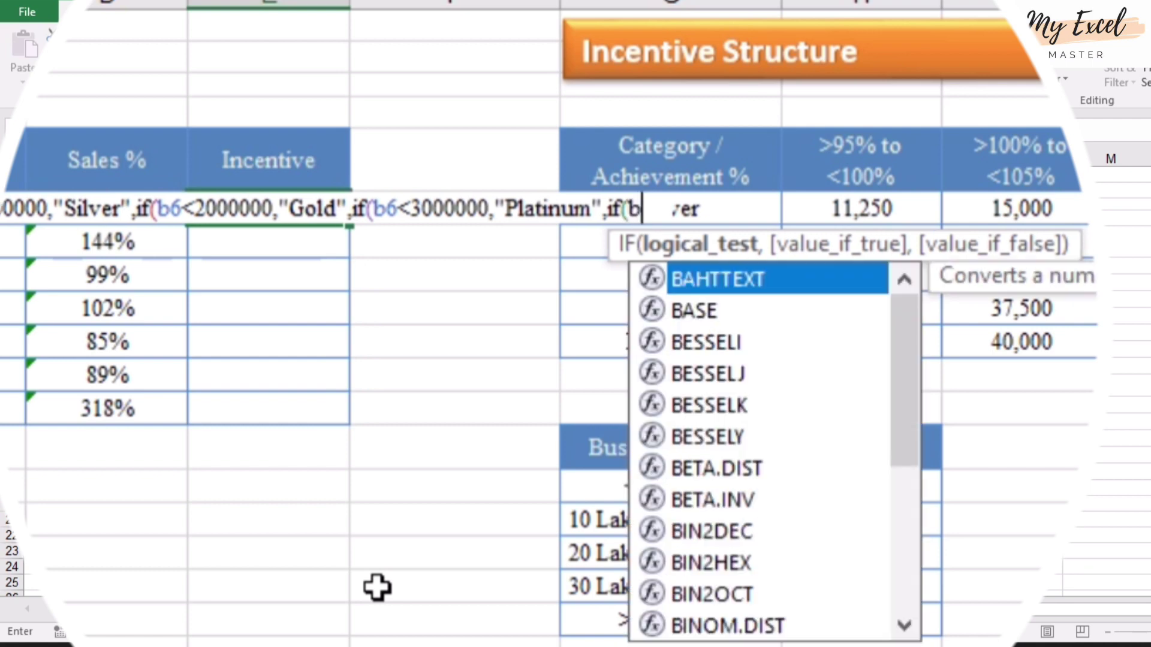
text(<)
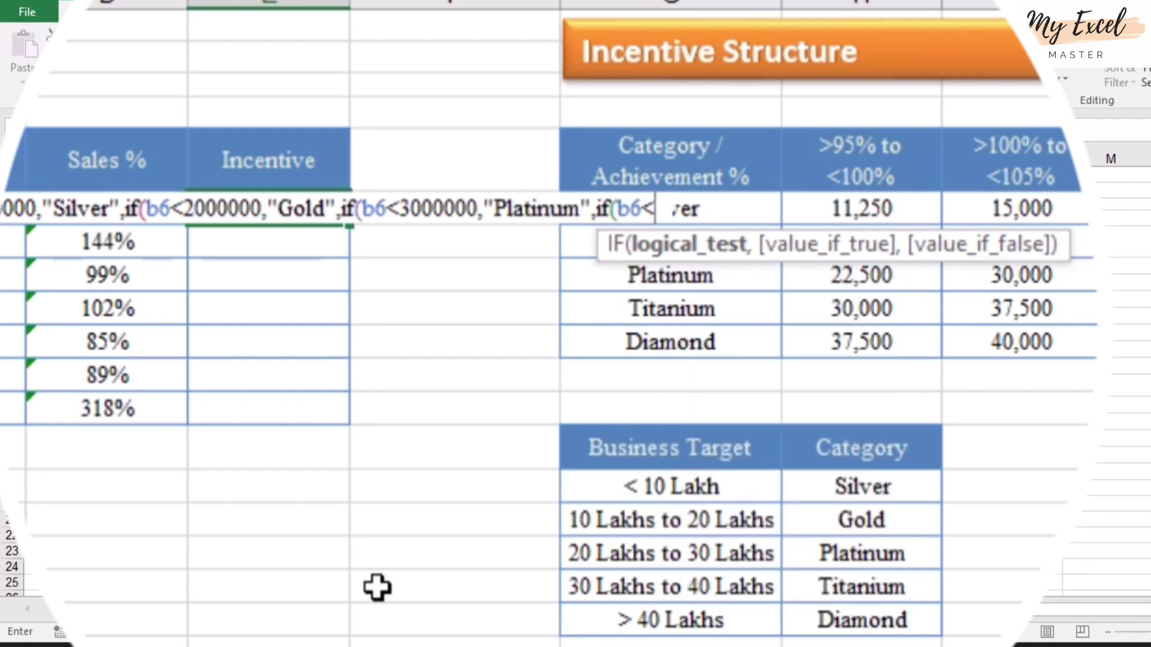
text(40)
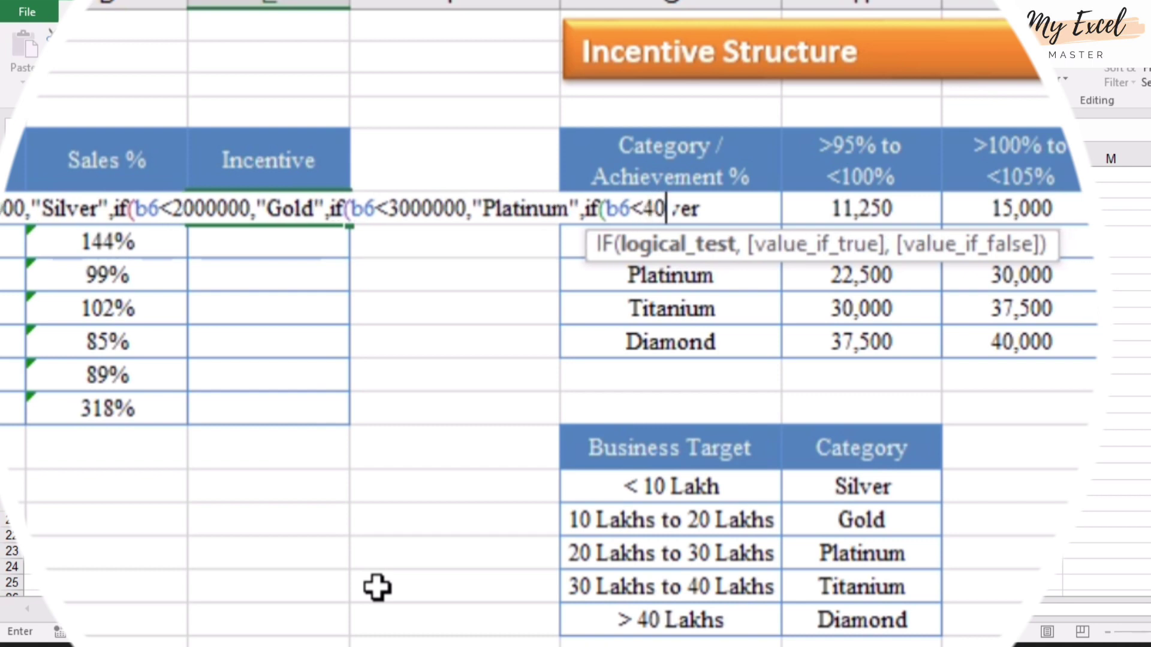
text(00000)
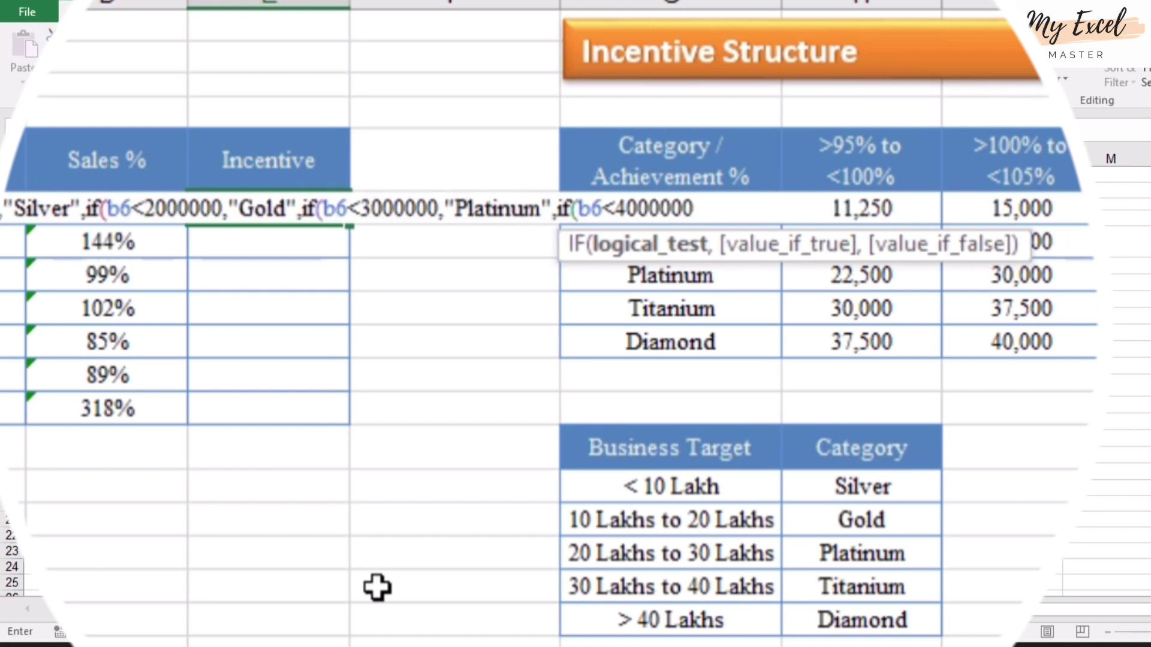
text(,")
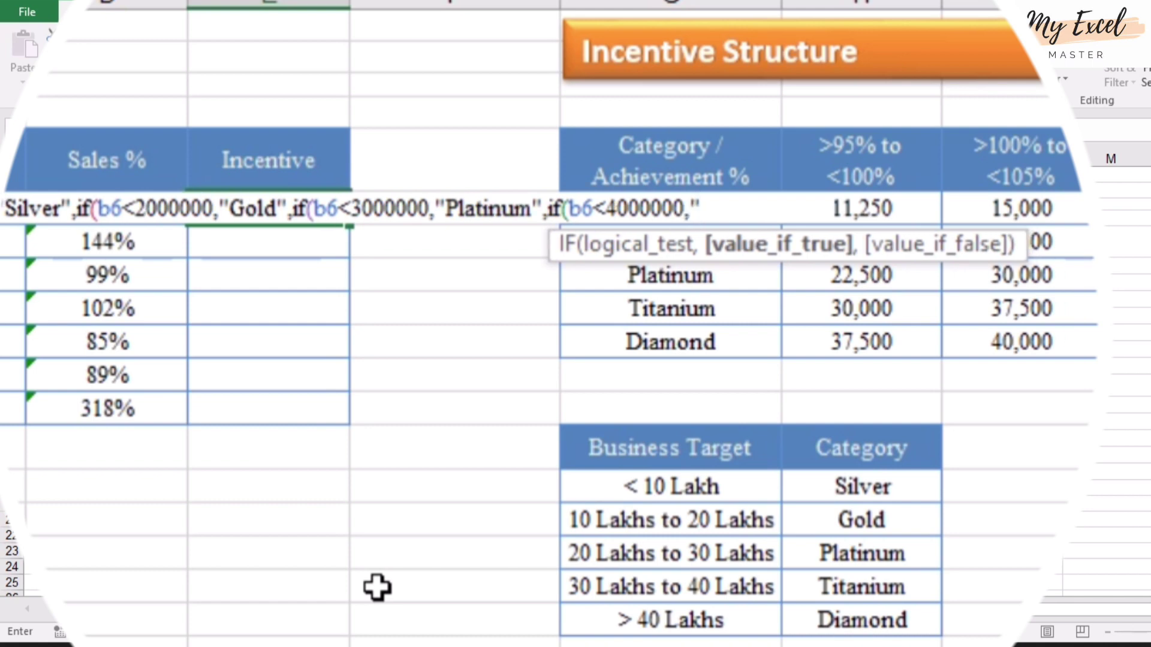
text(Tita)
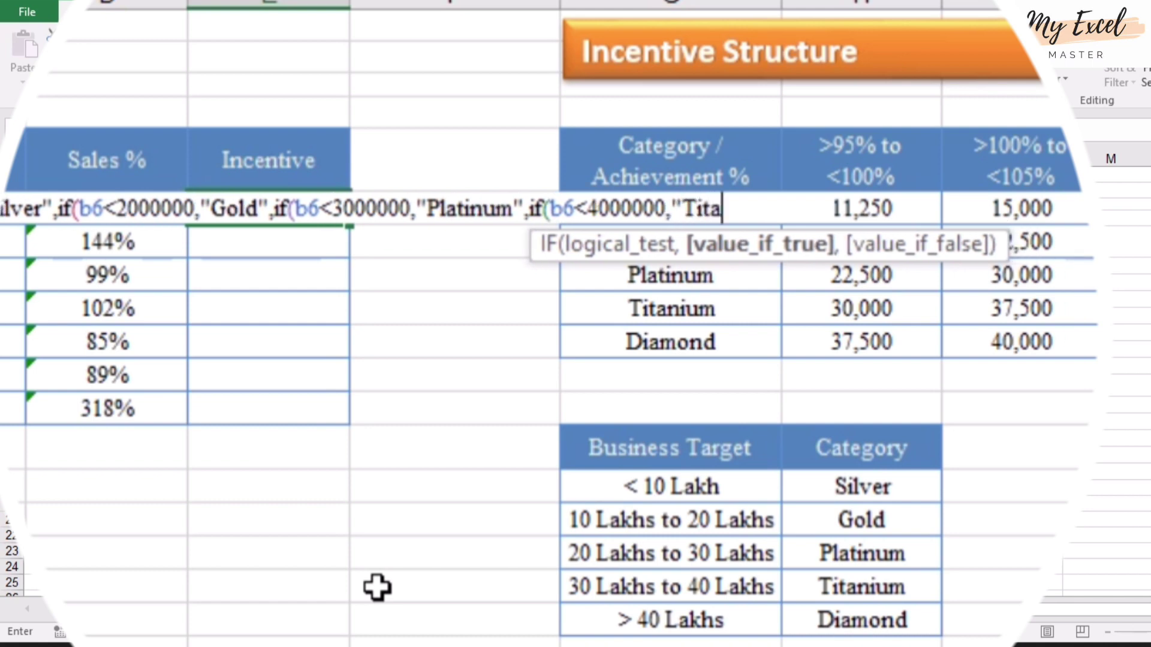
text(nium")
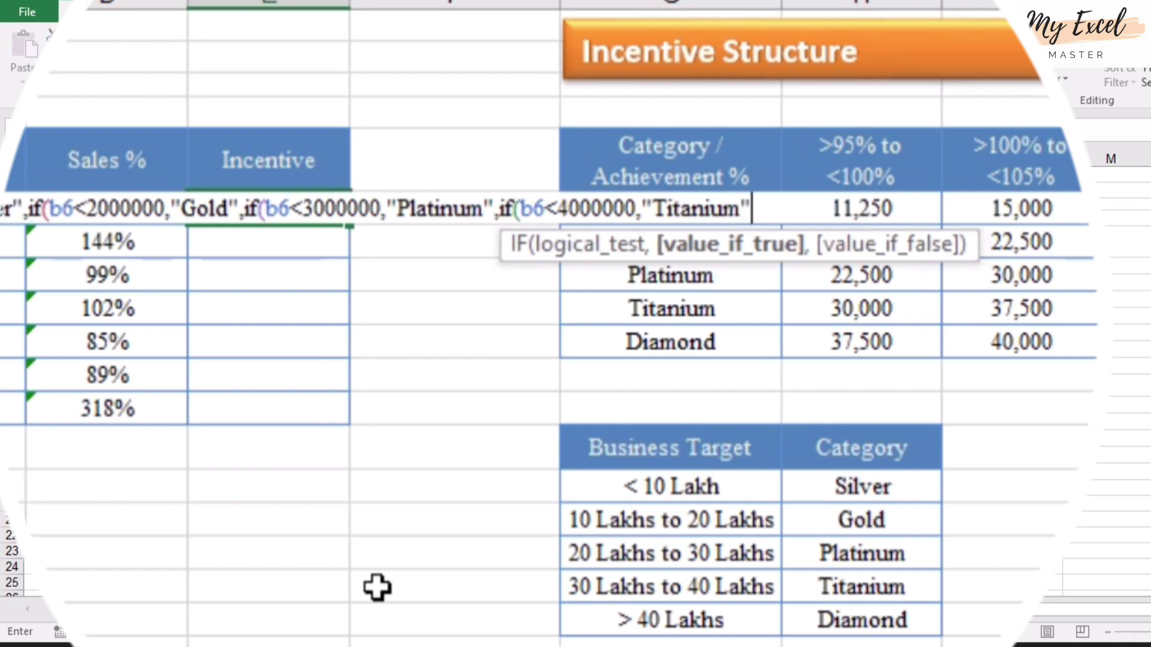
Set "Diamond" as the final value if false in E6, close all four IF functions and enter the formula
text(,)
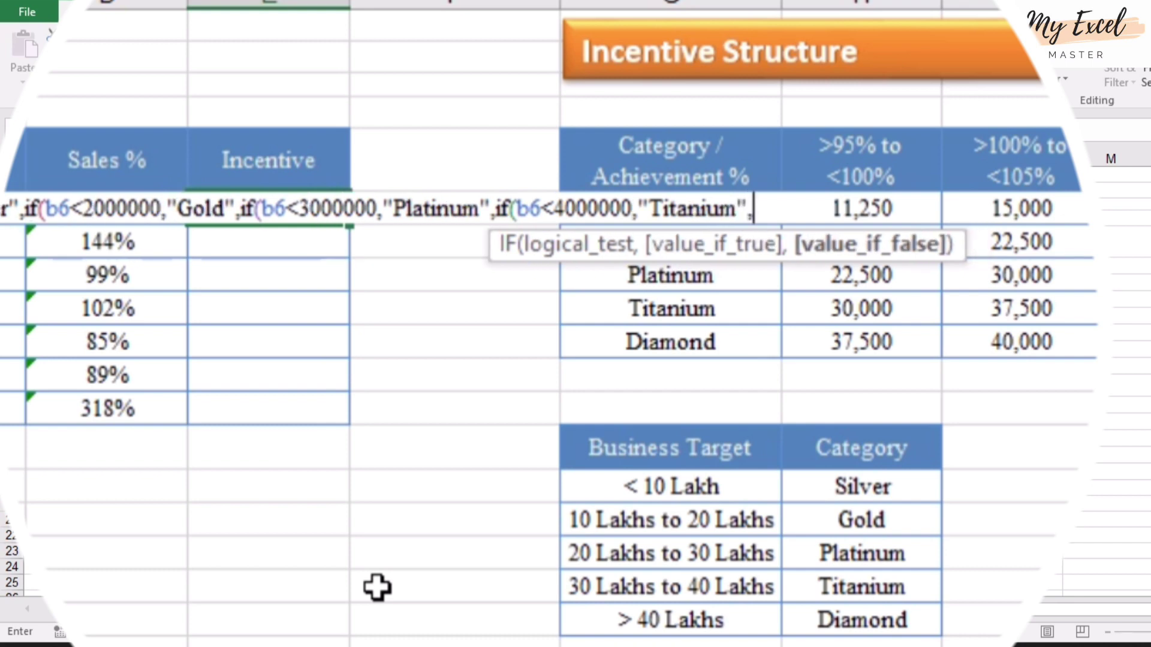
text(D)
key(BackSpace)
text("D)
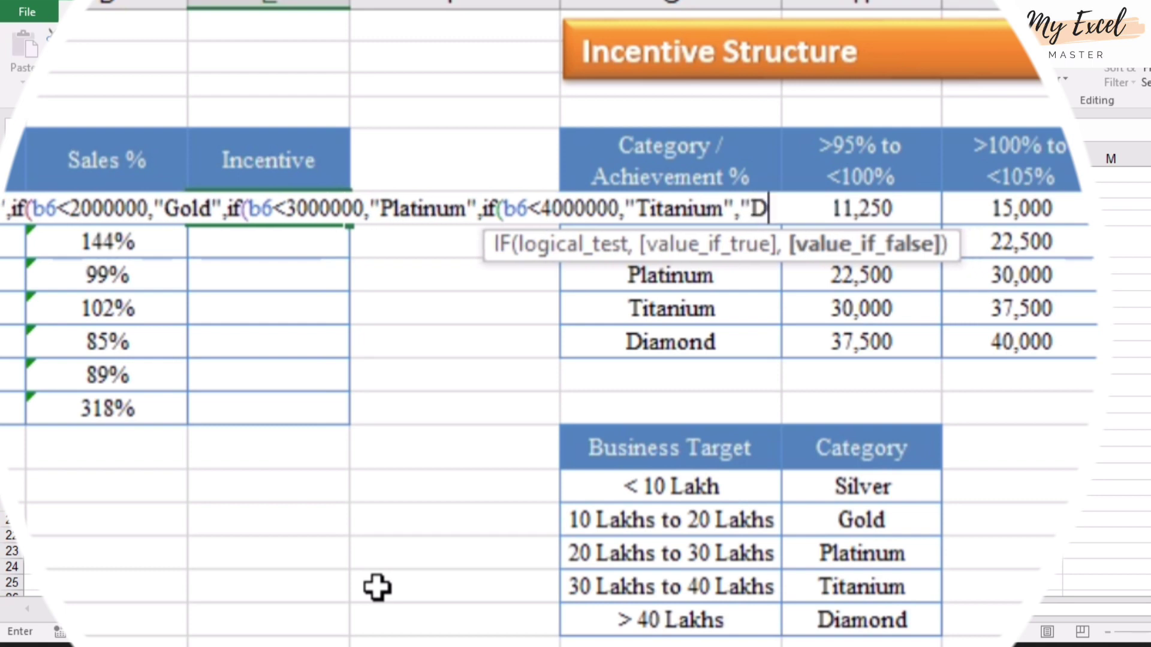
text(iamond")
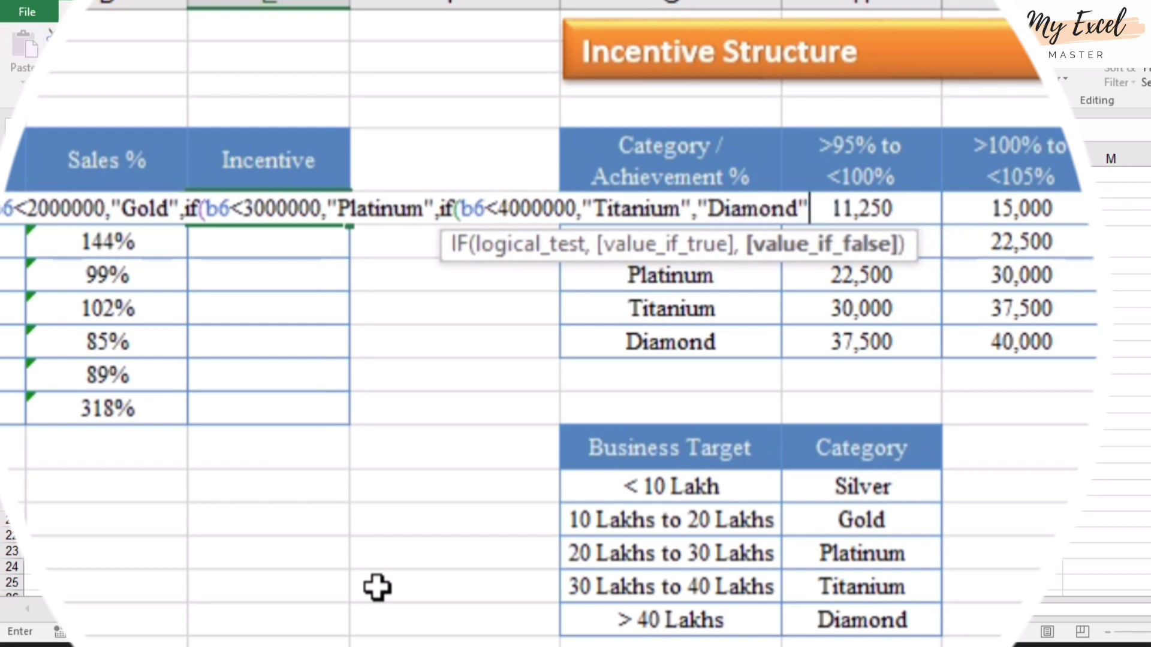
text())
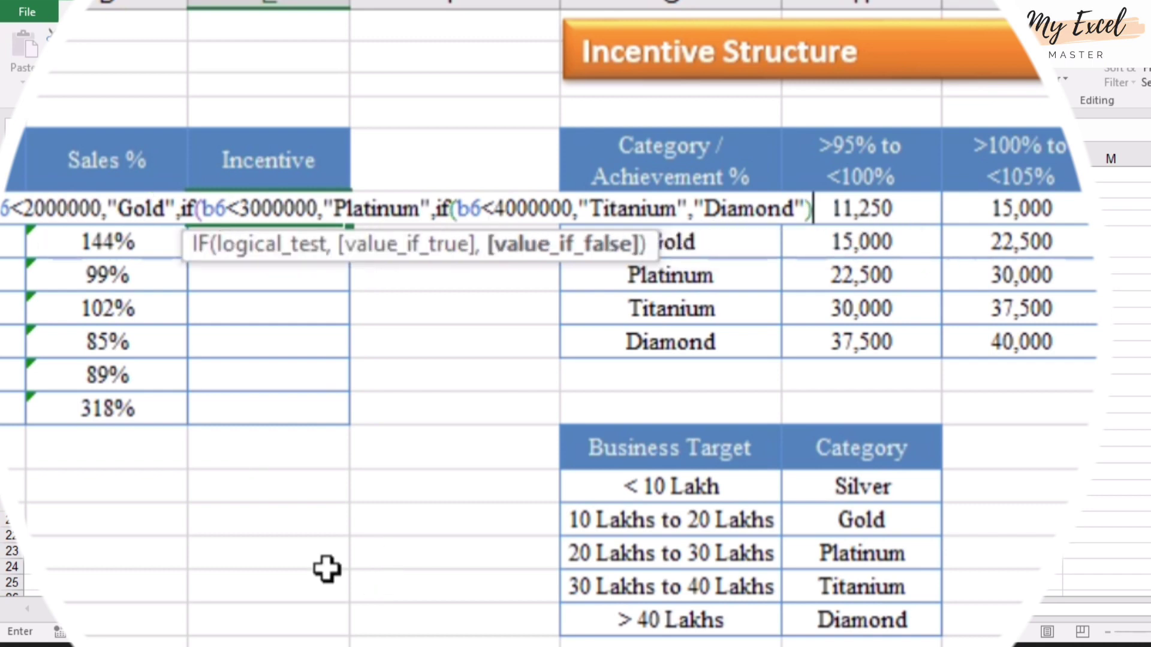
text())
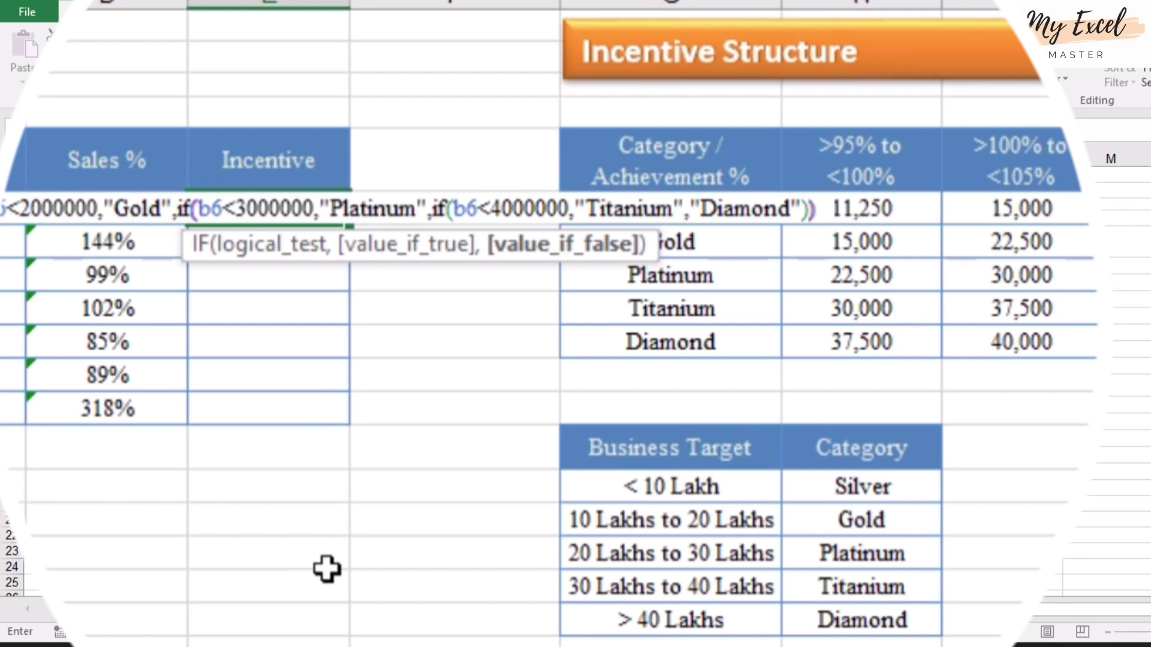
text())
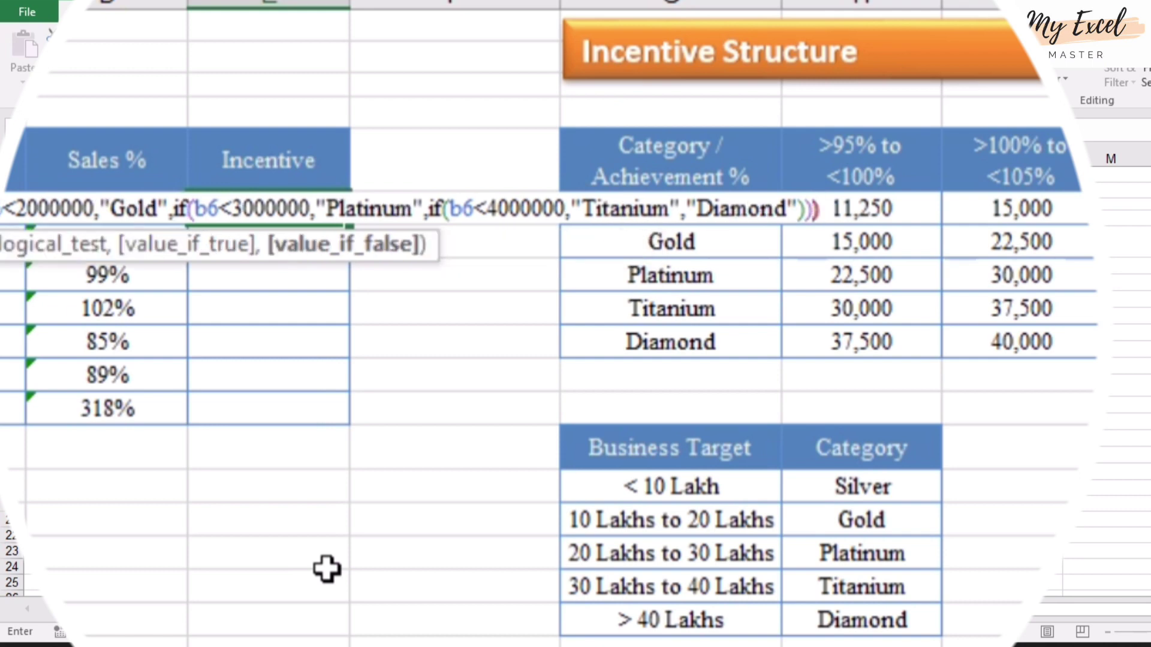
text())
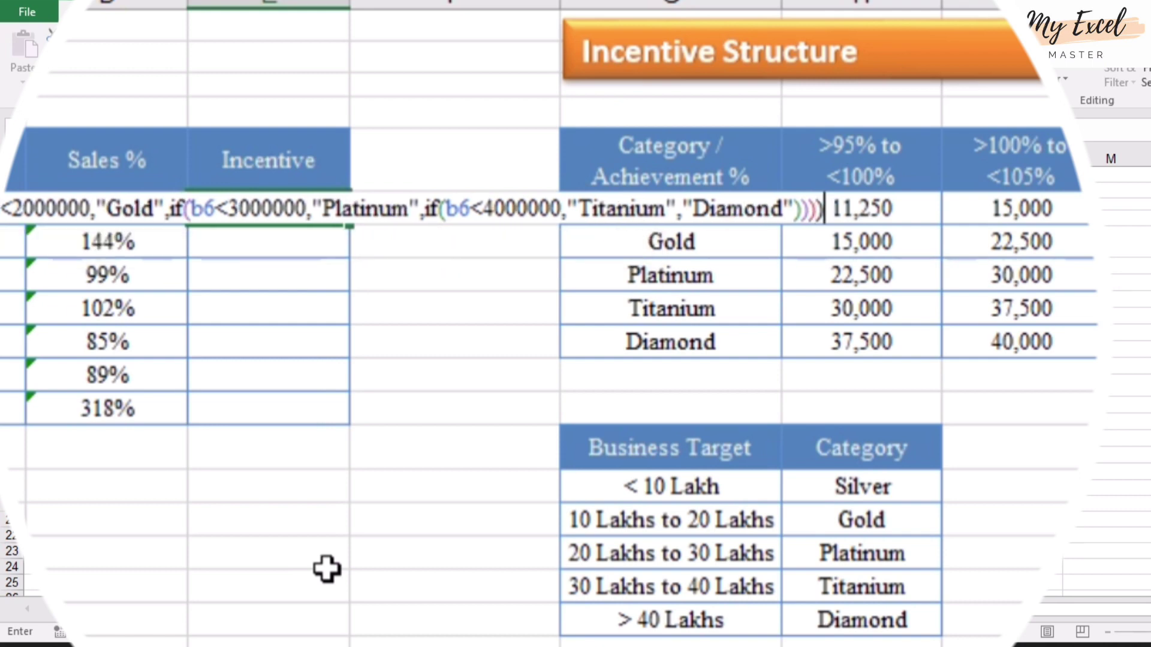
key(Return)
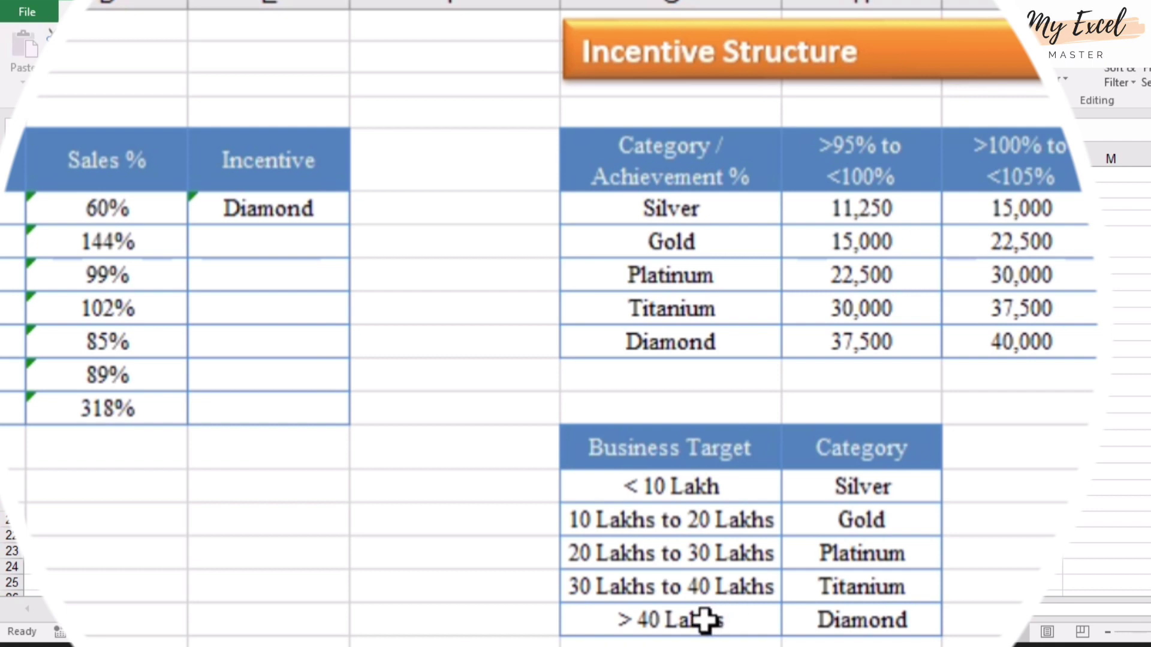
Check the > 40 Lakhs category row, and fill the category formula from E6 down to E12
drag(704, 620, 811, 607)
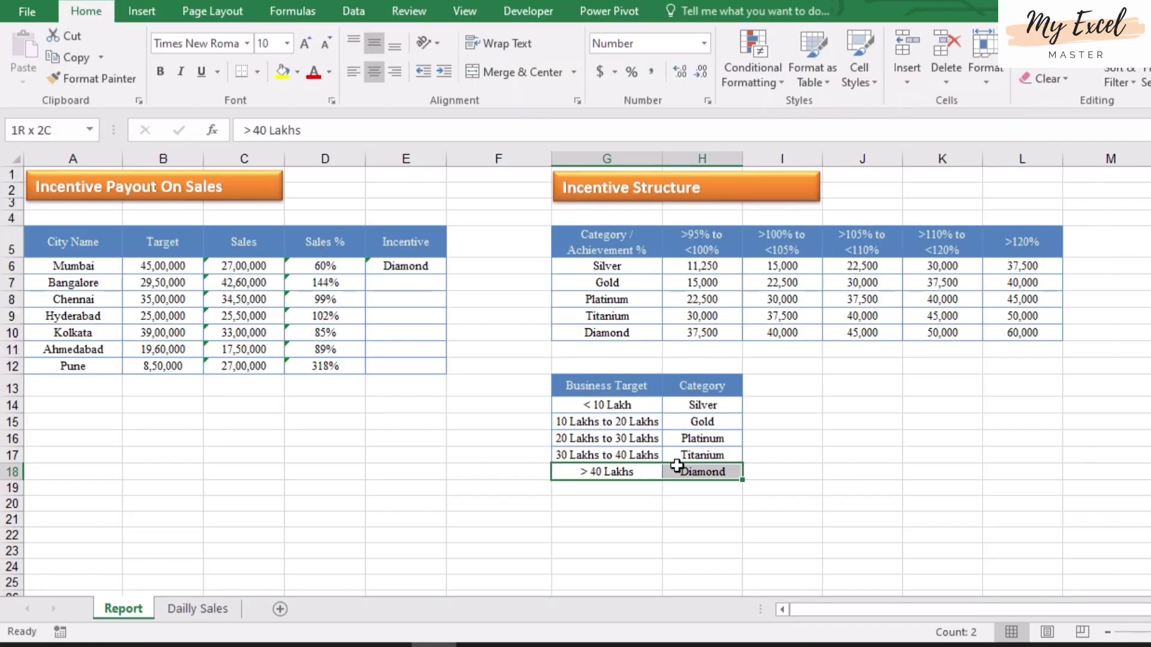
click(611, 472)
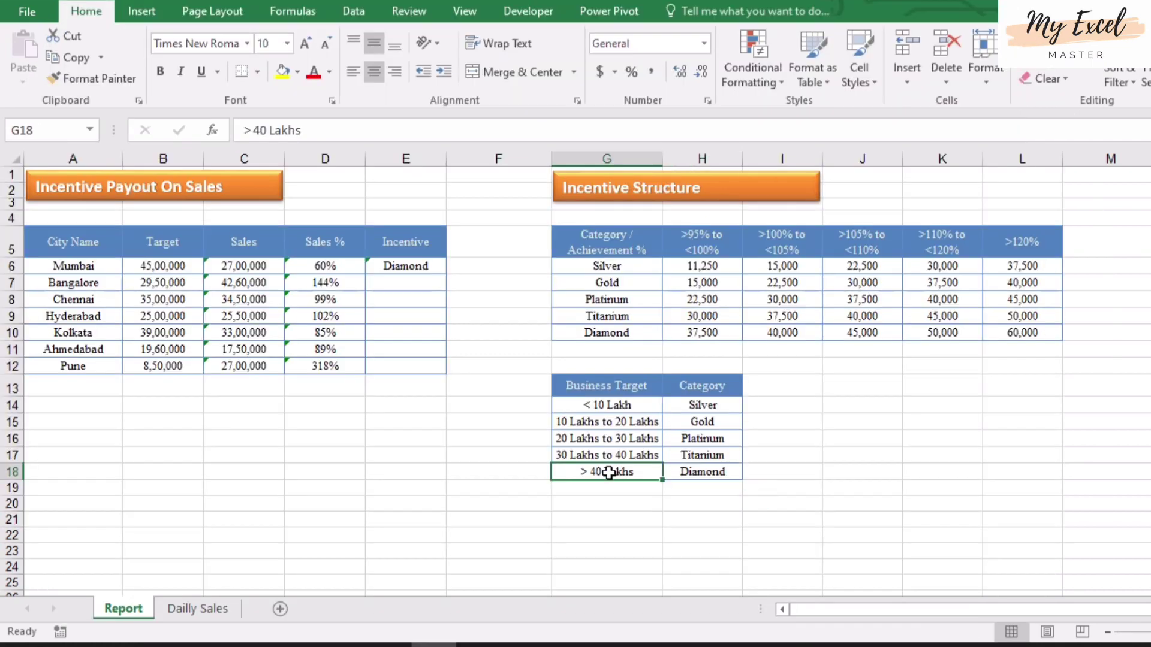
click(682, 474)
click(405, 264)
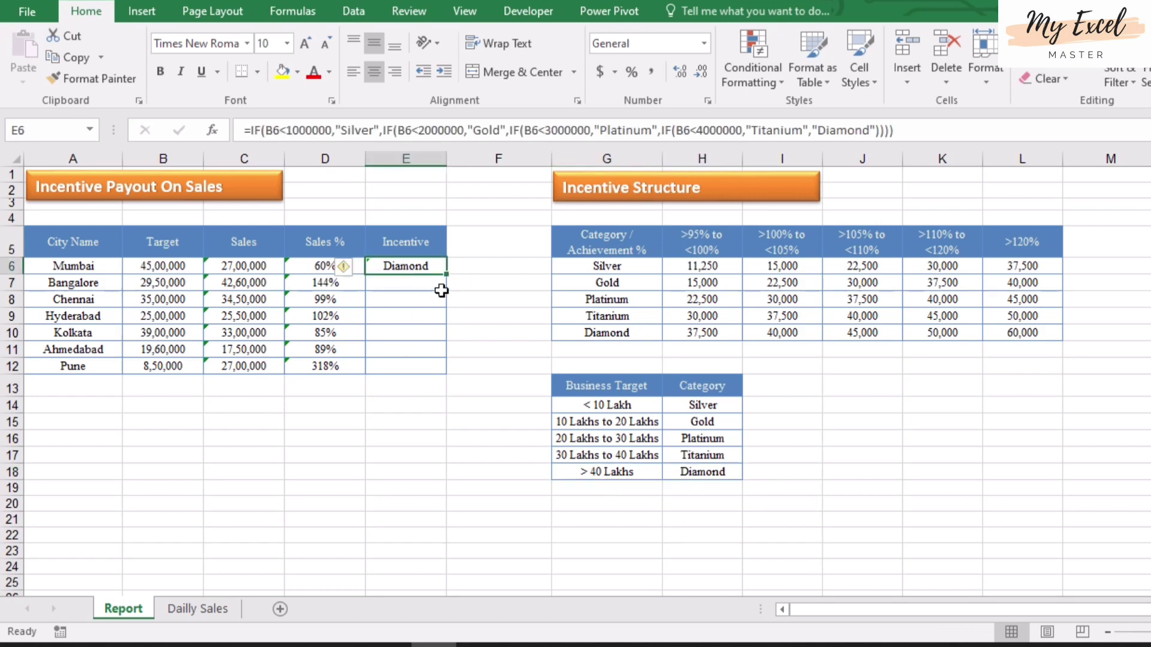
drag(446, 274, 441, 368)
Compare the filled categories for Bangalore, Chennai and Ahmedabad with their targets and the matching Business Target ranges
drag(406, 282, 407, 291)
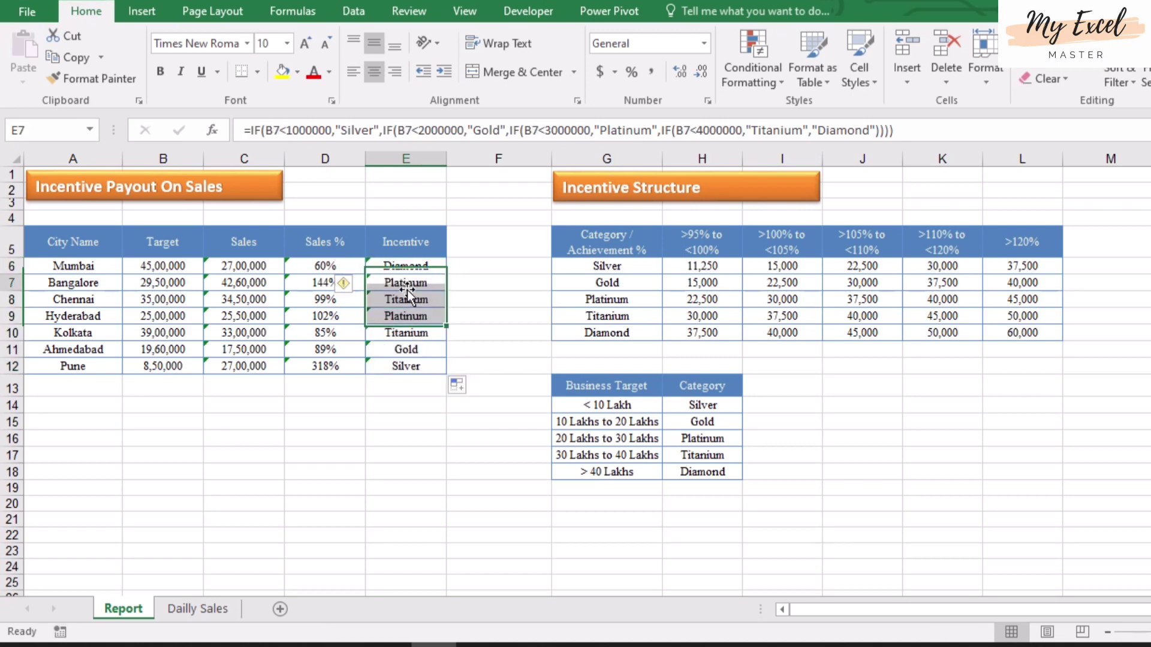
click(180, 288)
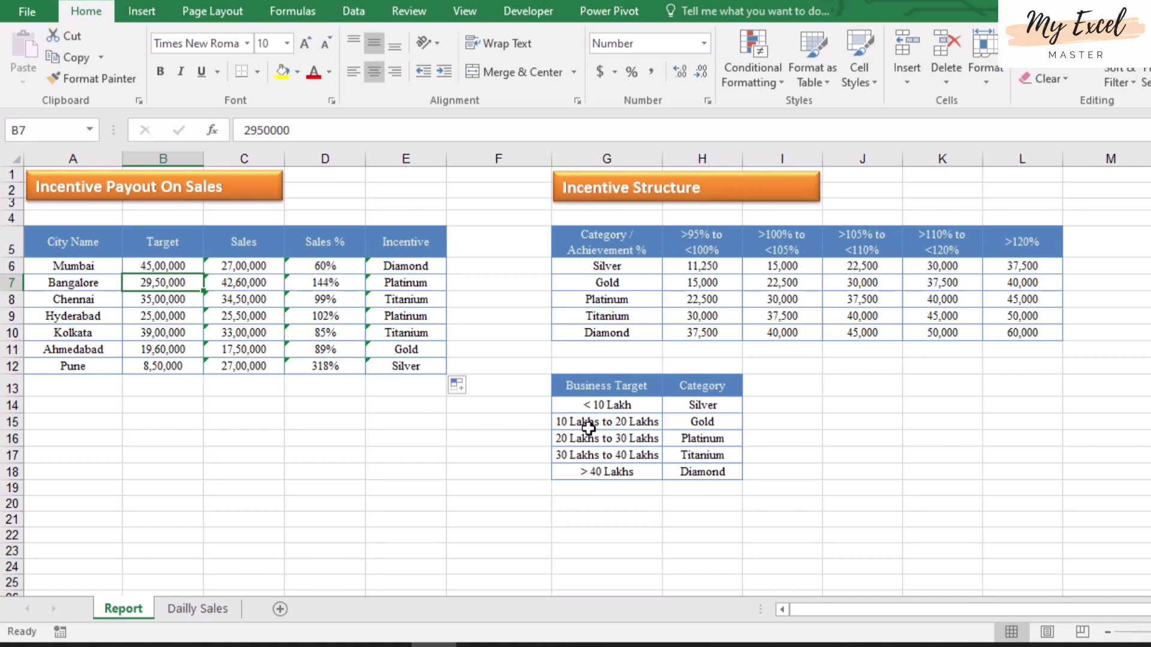
drag(619, 432, 698, 438)
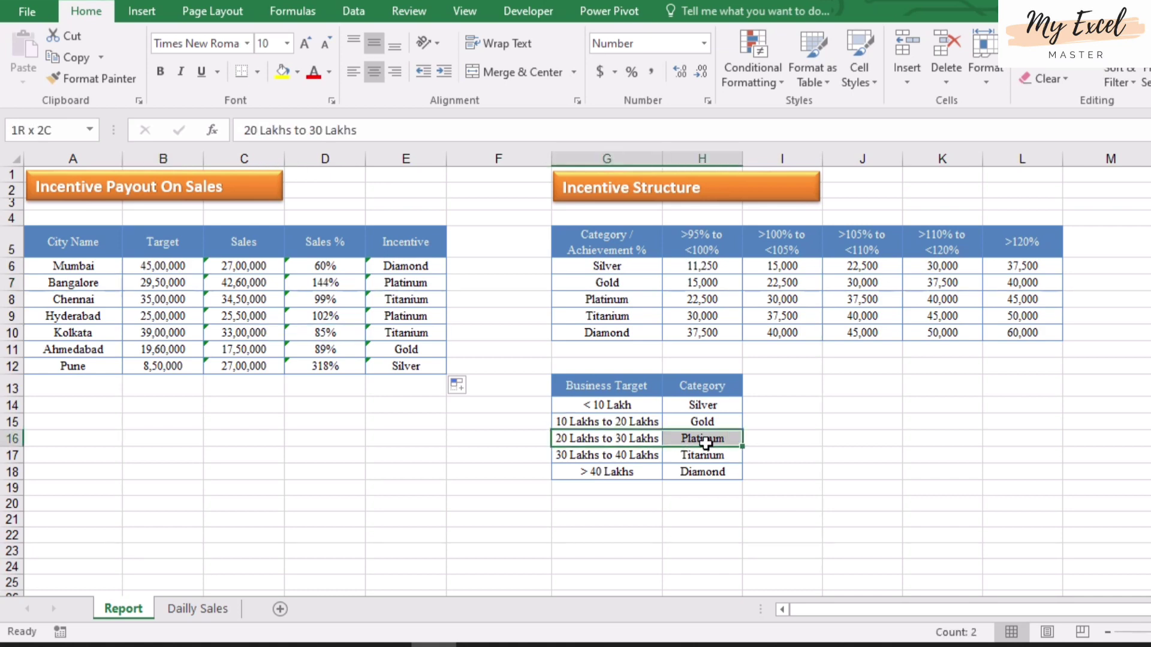
click(157, 298)
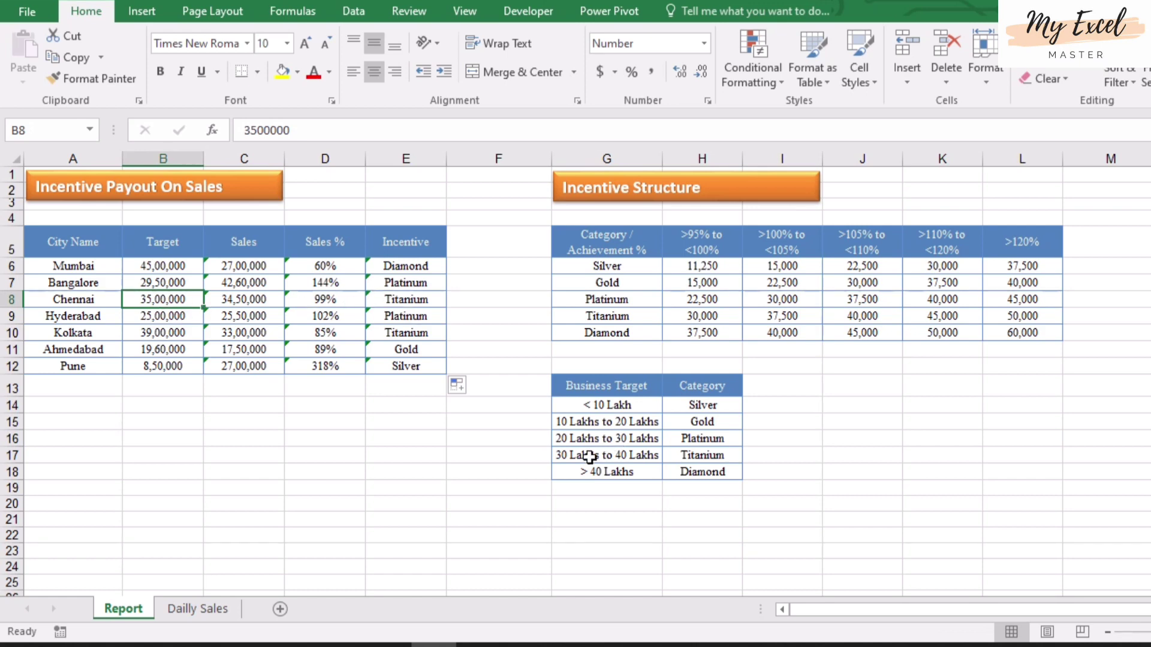
drag(586, 457, 701, 455)
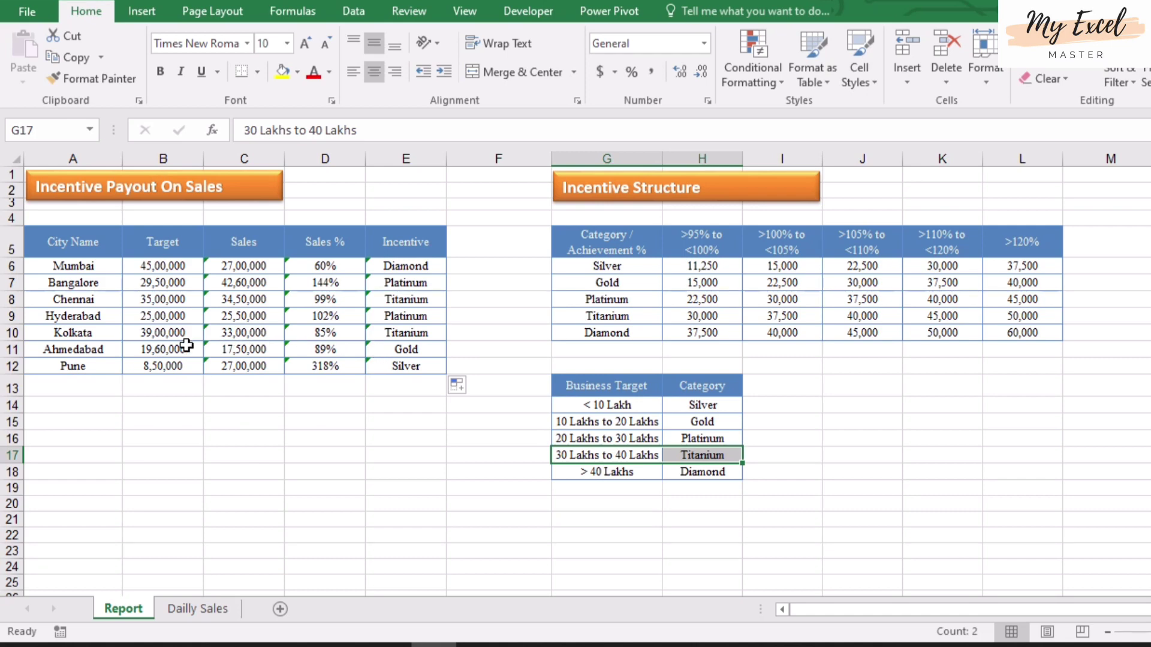
click(150, 352)
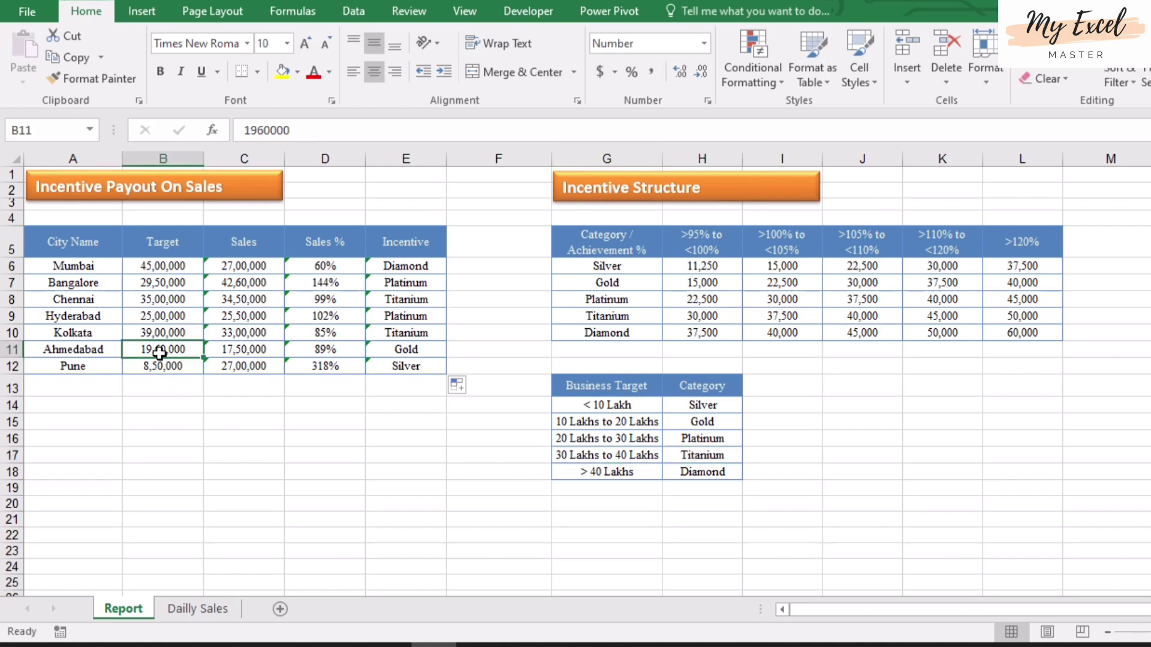
drag(595, 421, 698, 421)
Examine the category formulas in the Incentive column at E6, E11 and E12
click(420, 367)
click(403, 265)
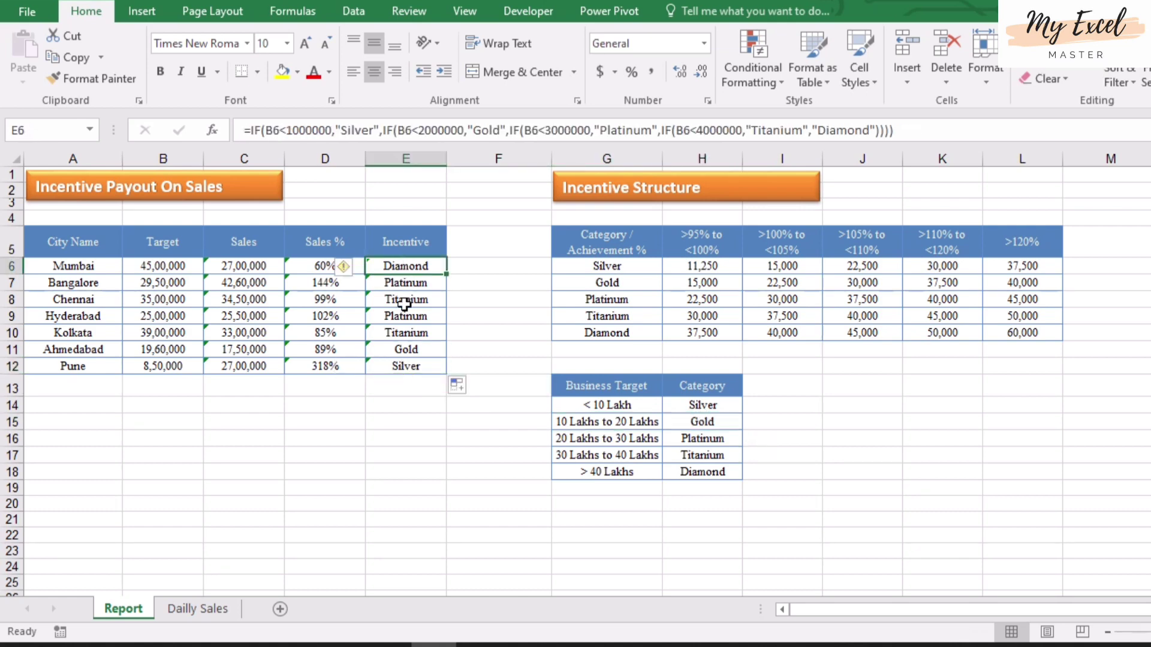
click(405, 365)
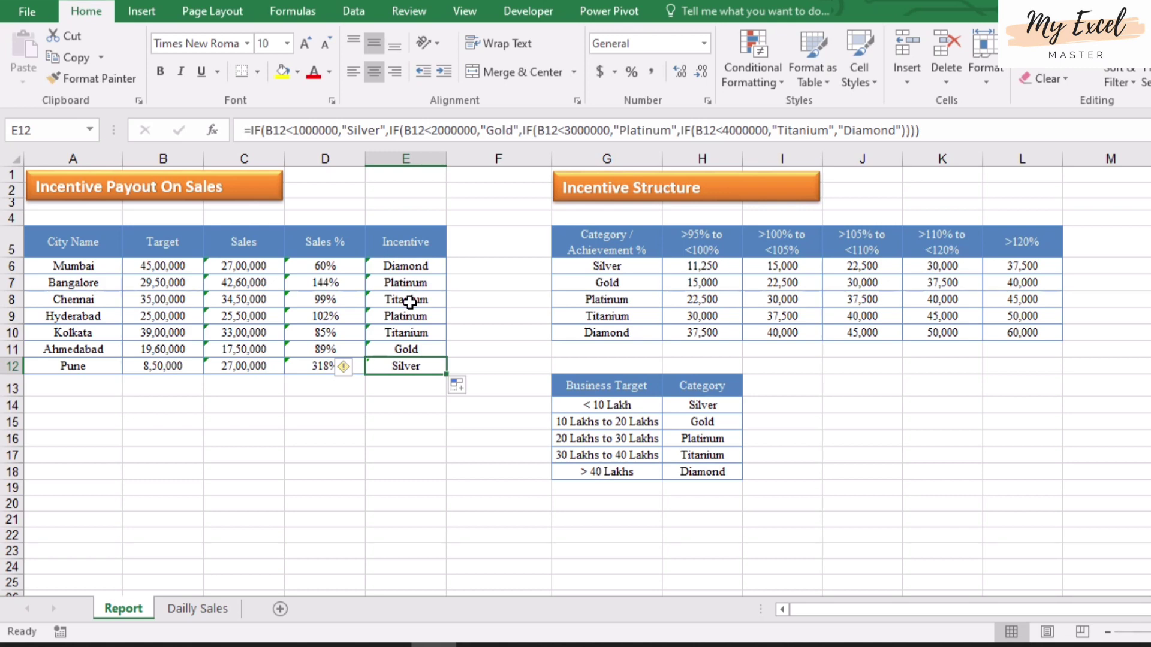
click(410, 269)
click(413, 349)
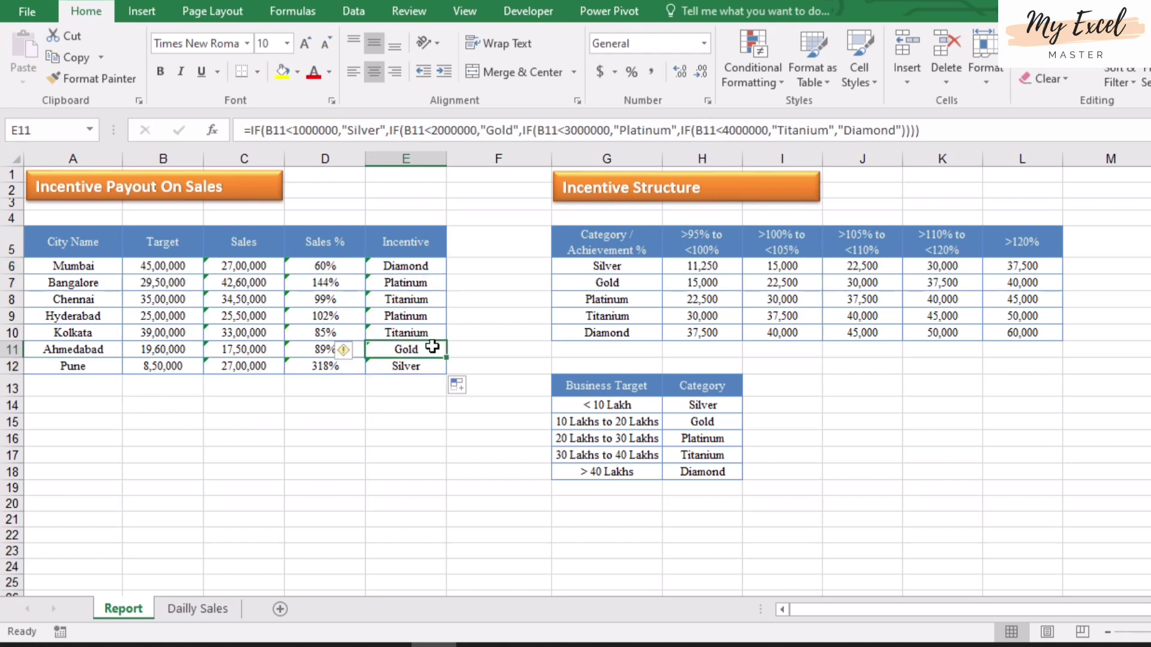
Narrow column F and the incentive structure columns H through L to make room beside the tables
drag(551, 162, 522, 159)
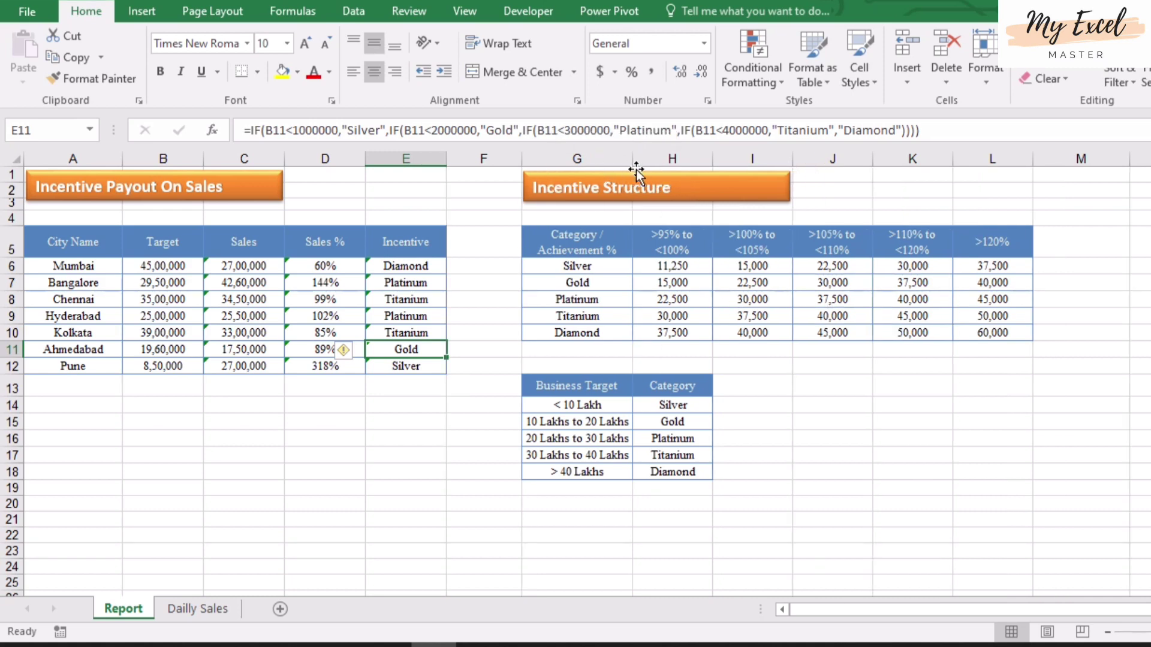
drag(674, 157, 997, 158)
click(869, 488)
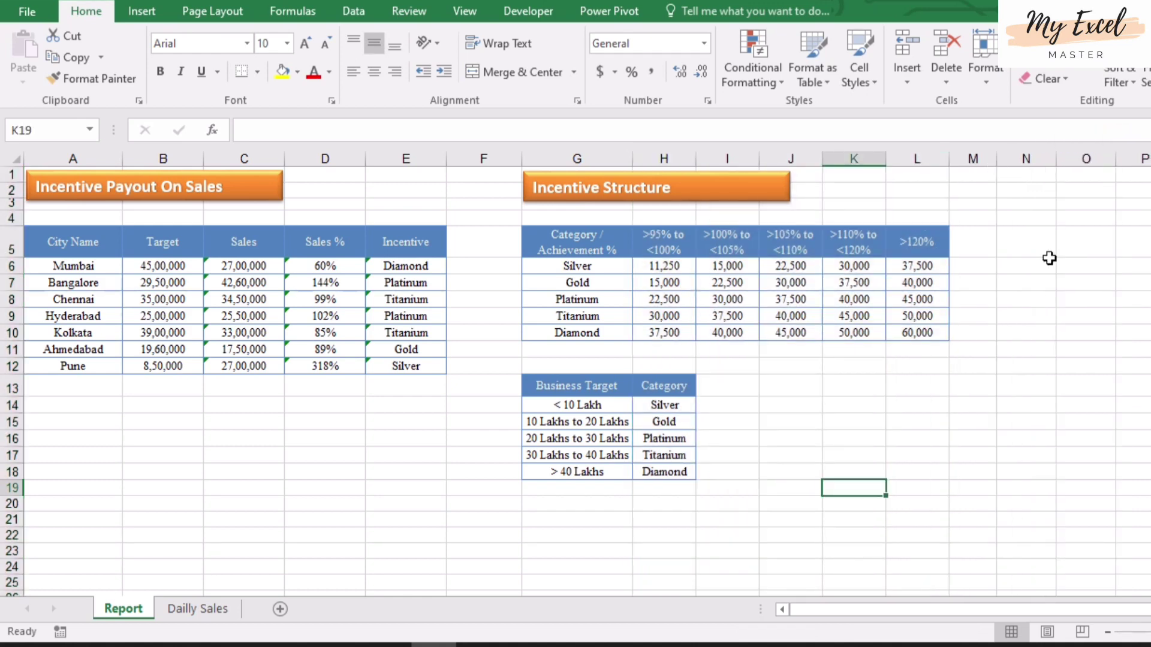
Copy the two header cells K5:L5 of the incentive structure table to N5:O5
drag(851, 242, 938, 251)
key(ctrl+c)
click(1022, 240)
key(Return)
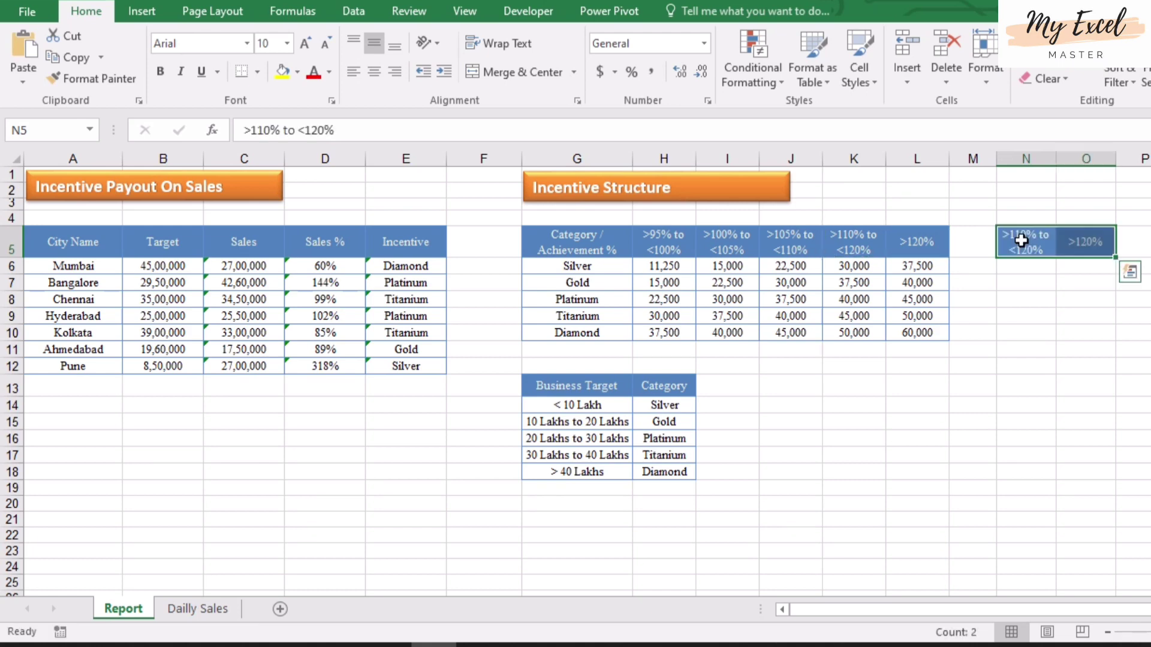
Replace the copied headers with "HelpText" in N5 and "Incentive" in O5
click(1021, 240)
text(Hel)
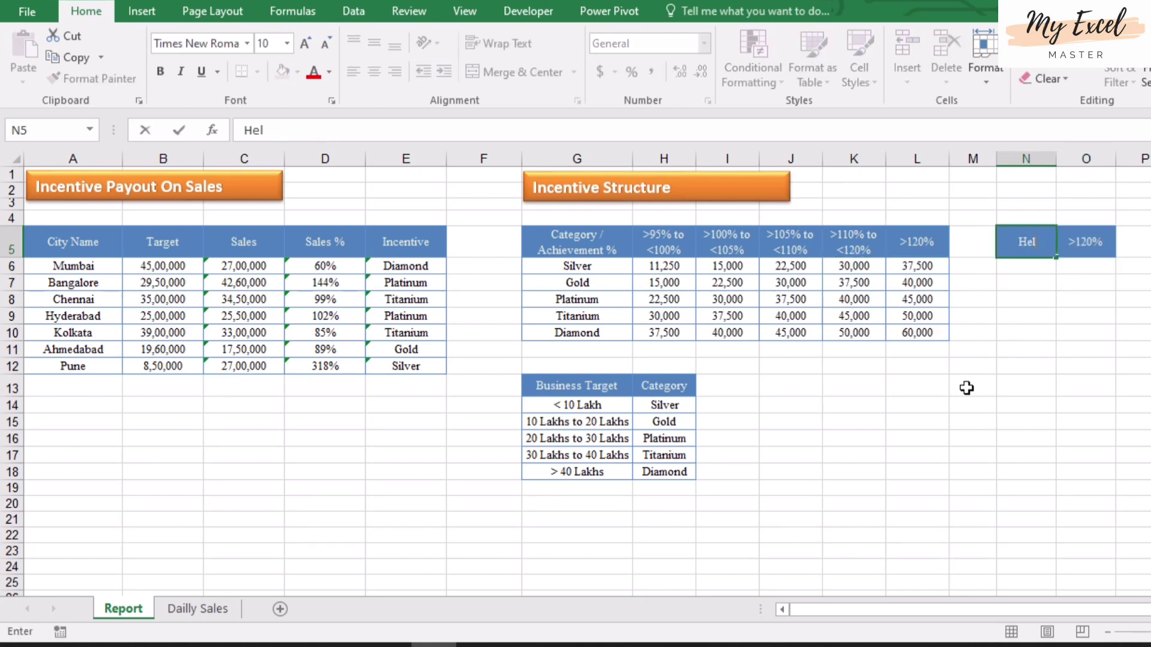
text(p Text)
key(Tab)
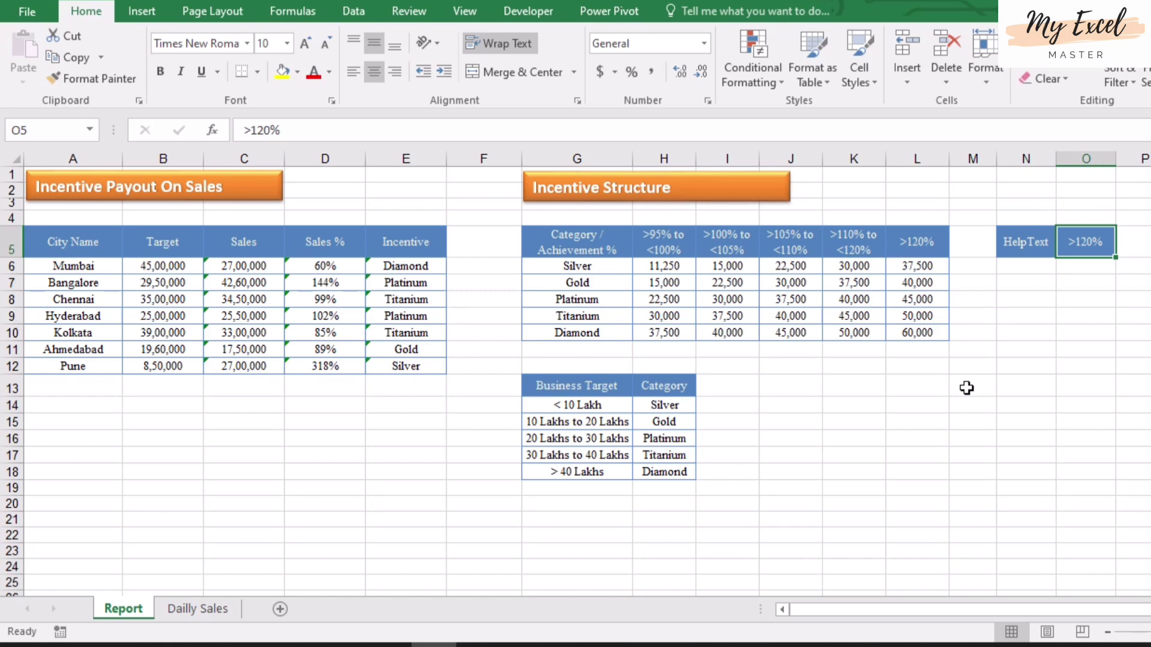
text(Ince)
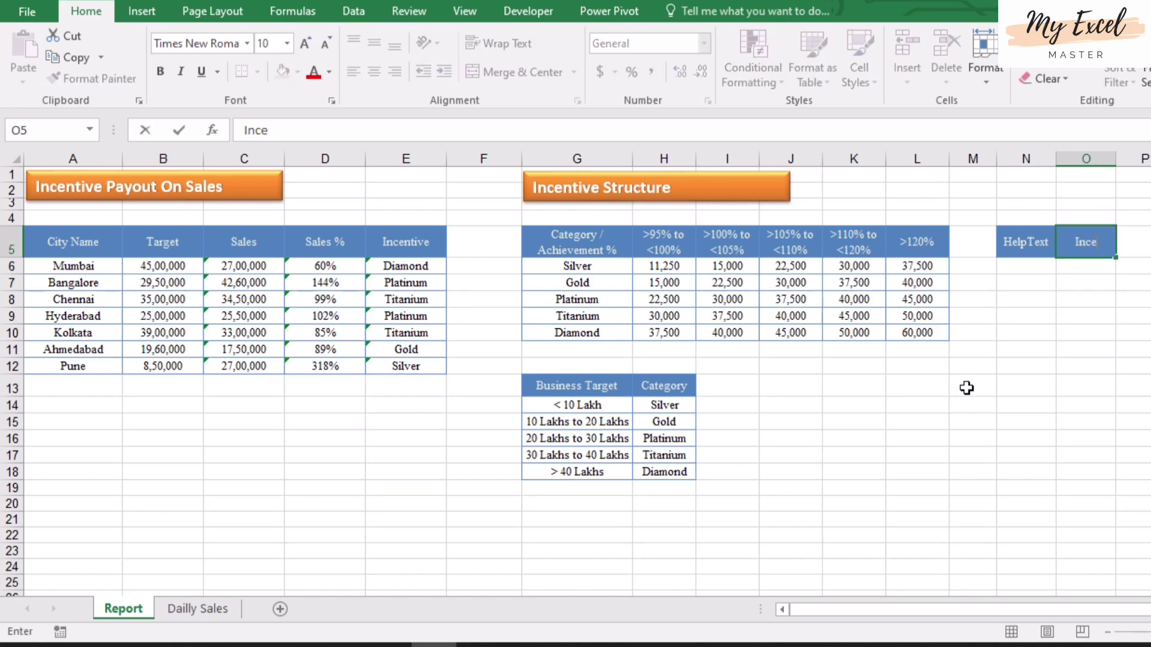
text(ntive)
key(Return)
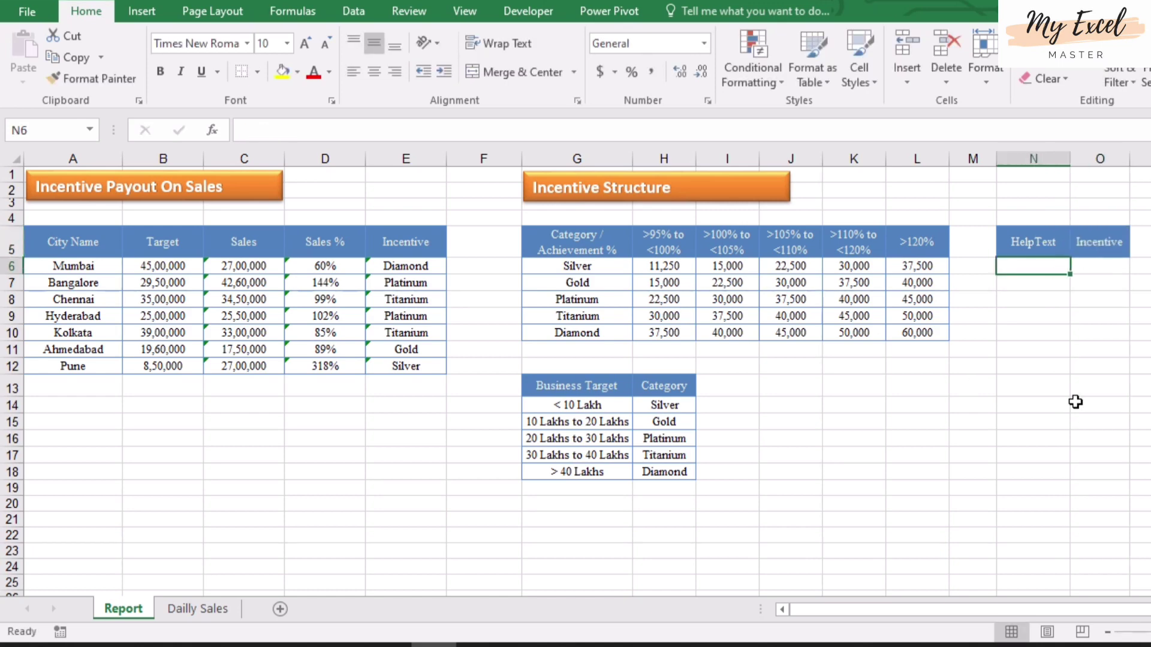
Enter "Silver < 95%" in N6 and "Silver < 100%" in N7 under the HelpText header
text(Silver)
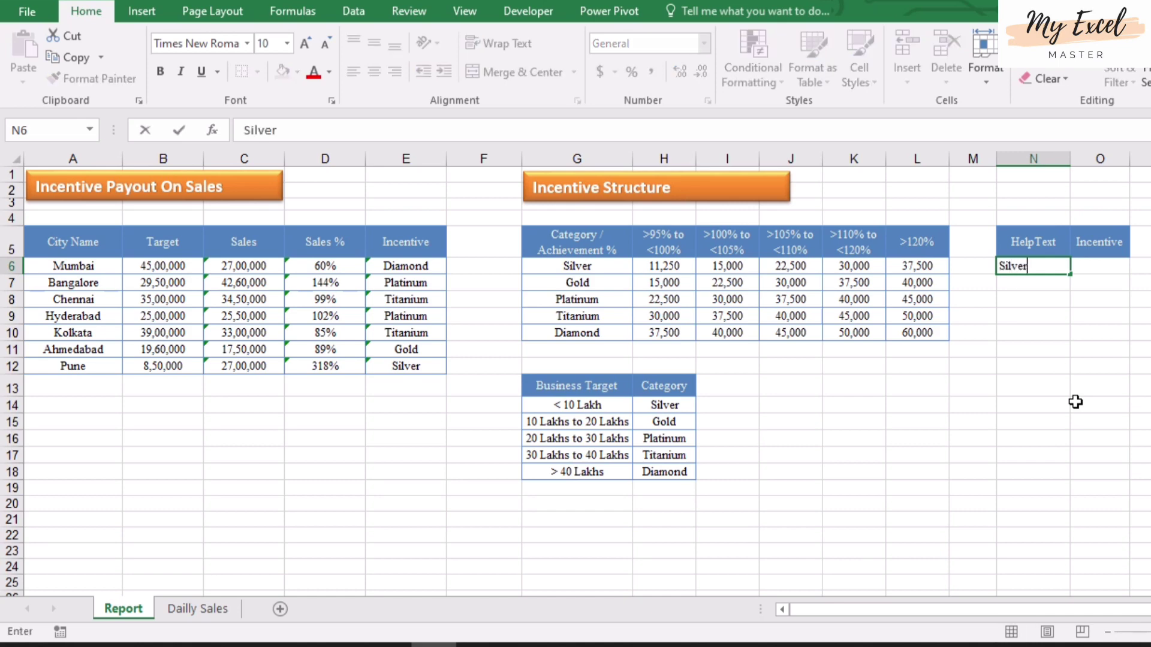
text( < )
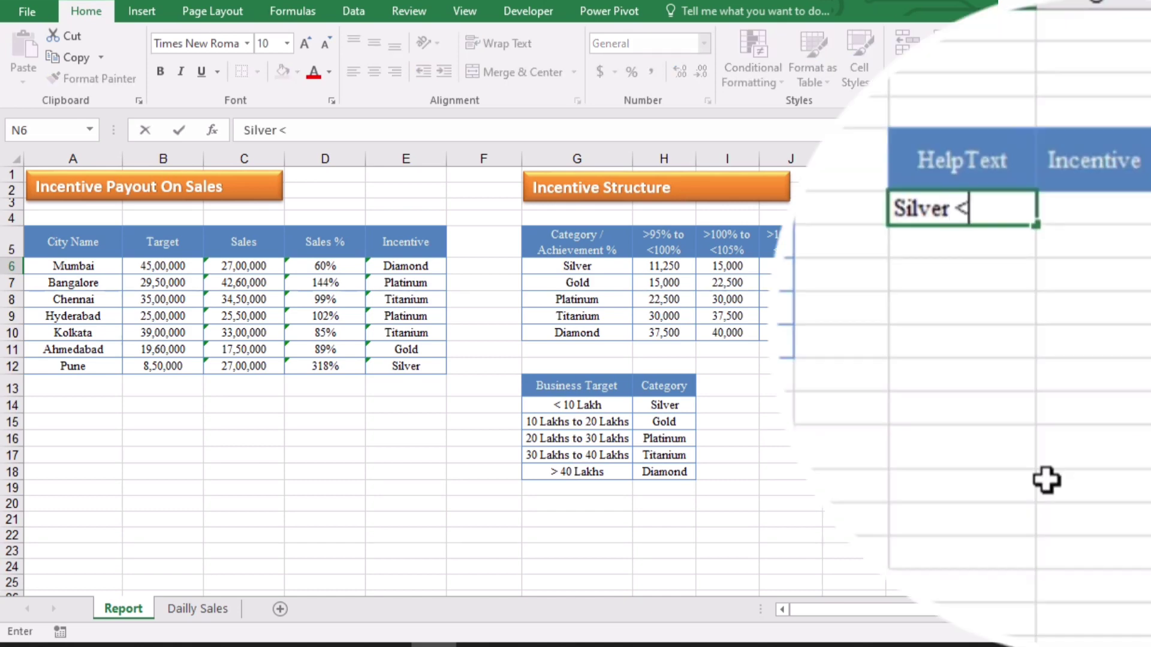
text(95%)
key(Return)
text(S)
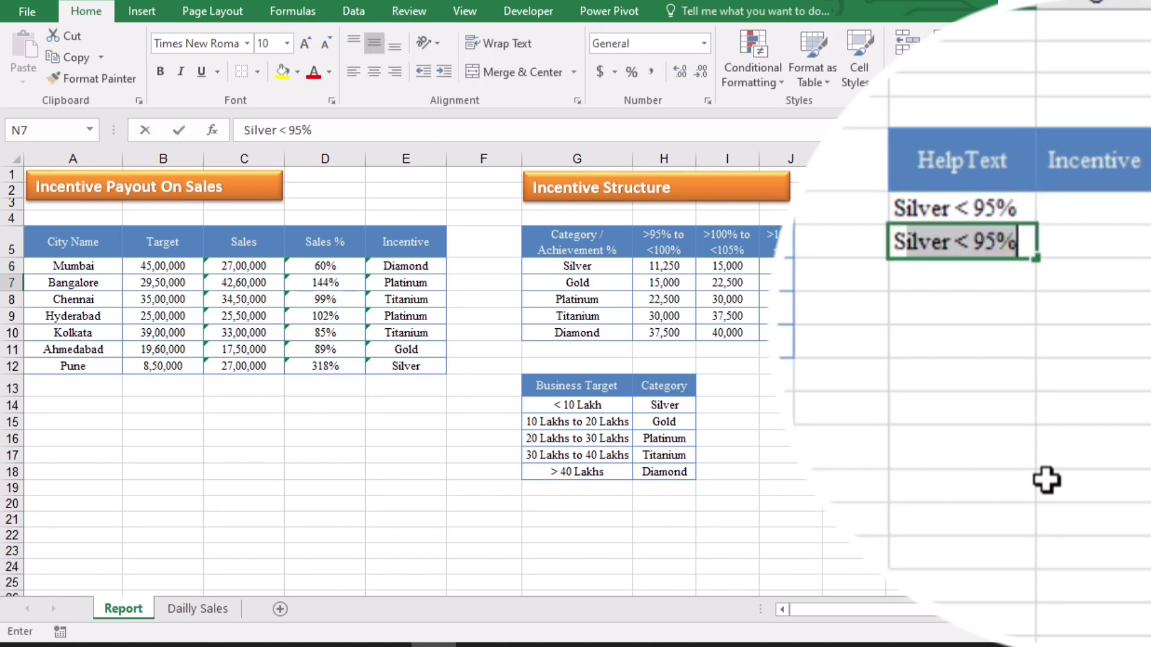
text(ilver < )
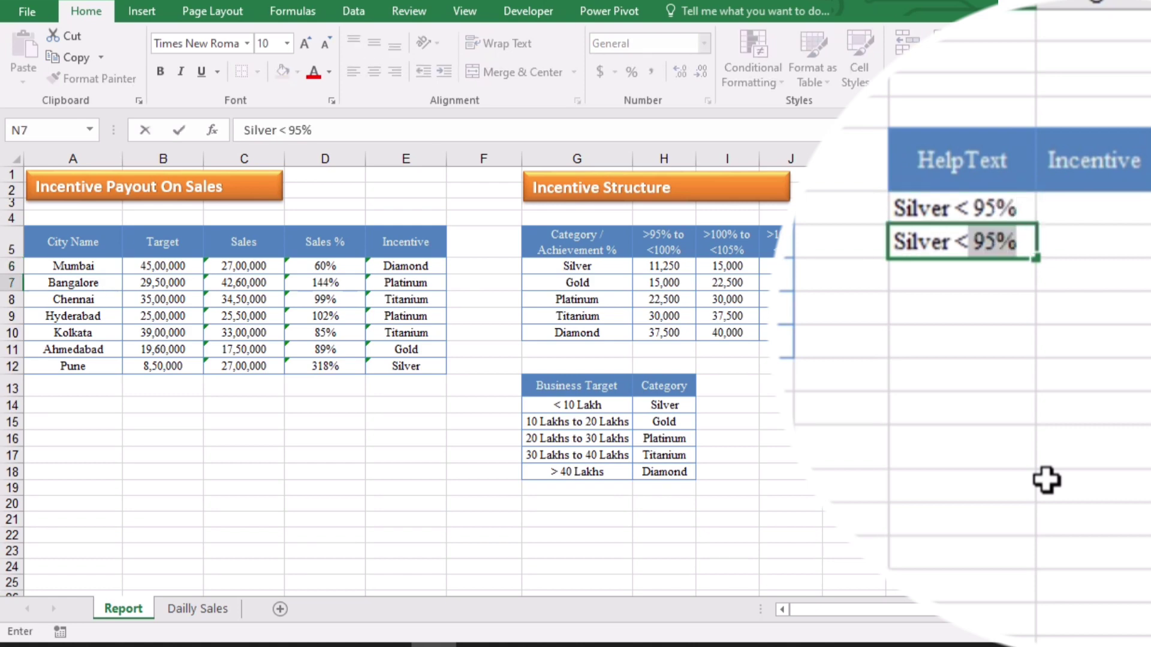
text(100)
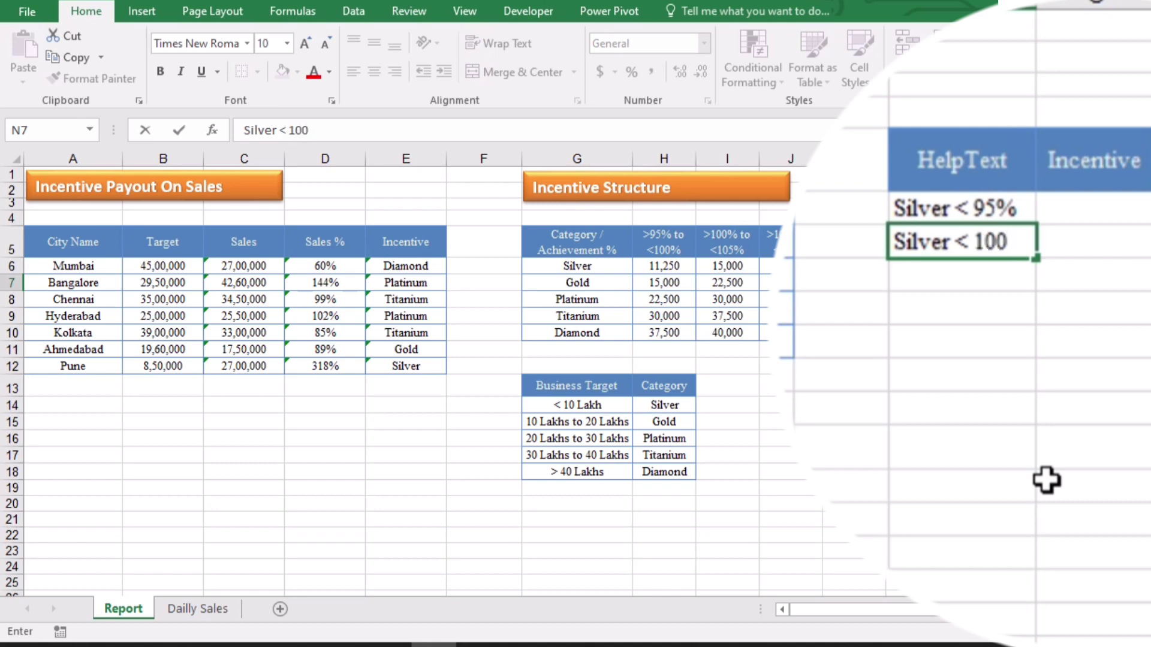
text(%)
key(Return)
Add "Silver < 105%" in N8 and "Silver < 110%" in N9 to the HelpText list
text(Silver <)
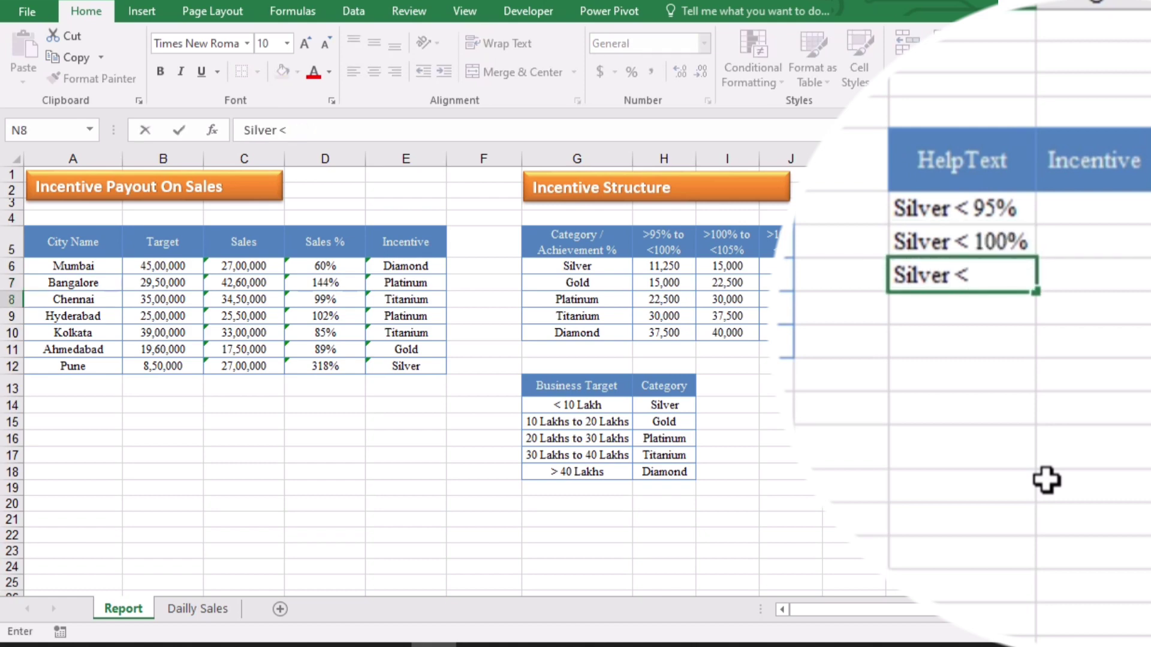
text( 105%)
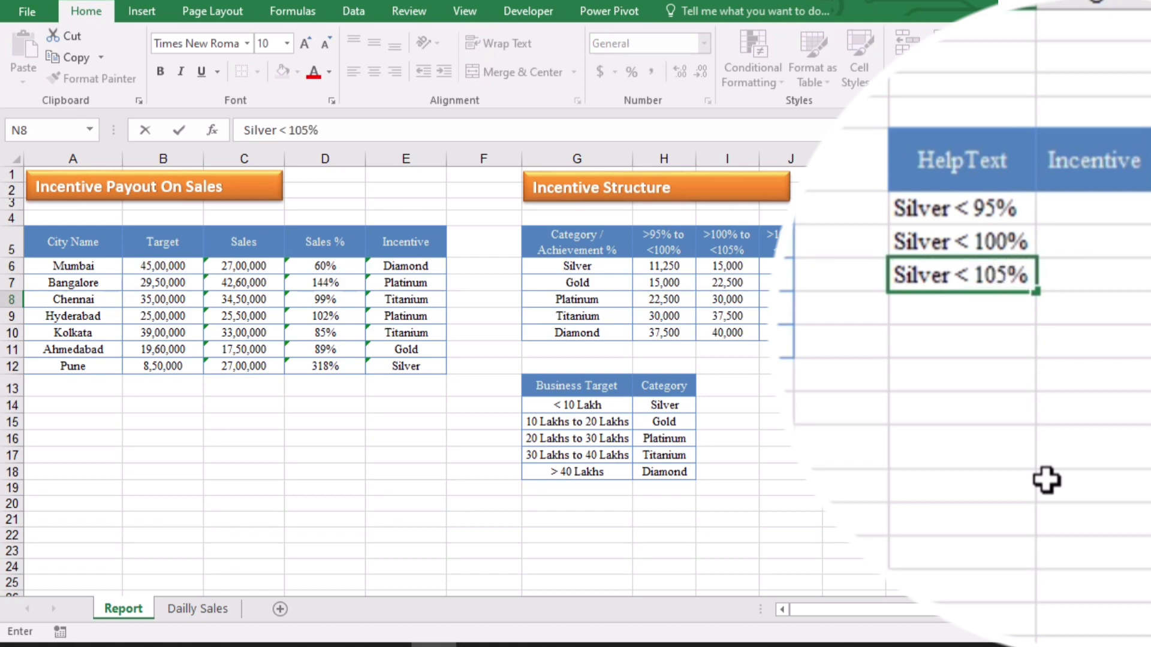
key(Return)
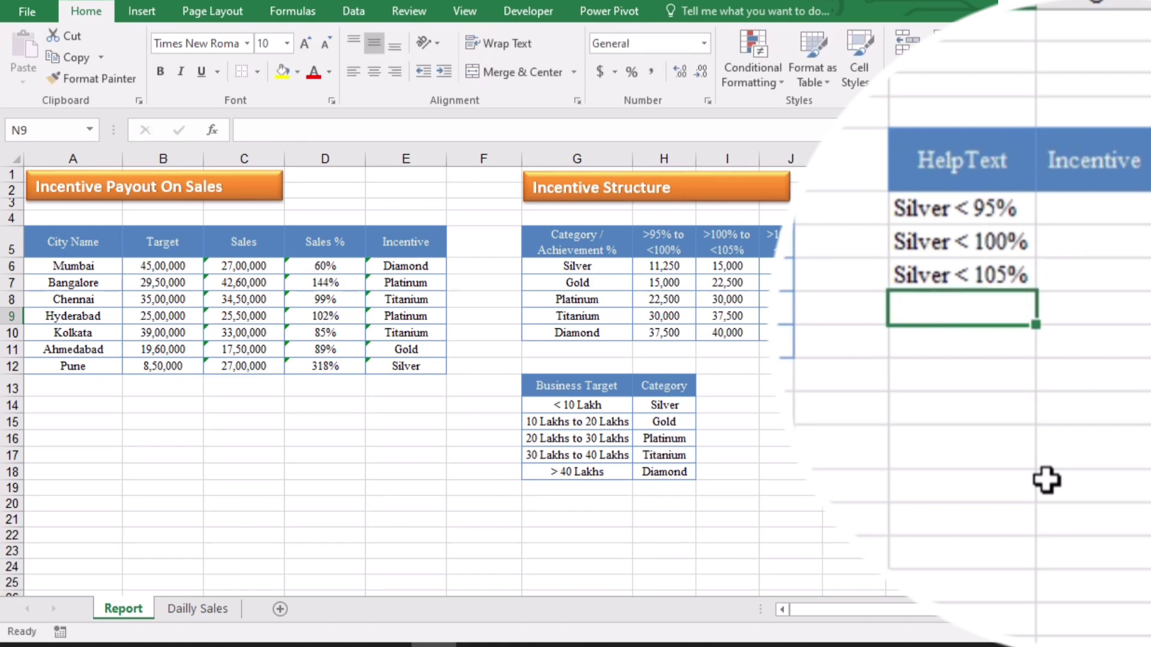
text(Silver <)
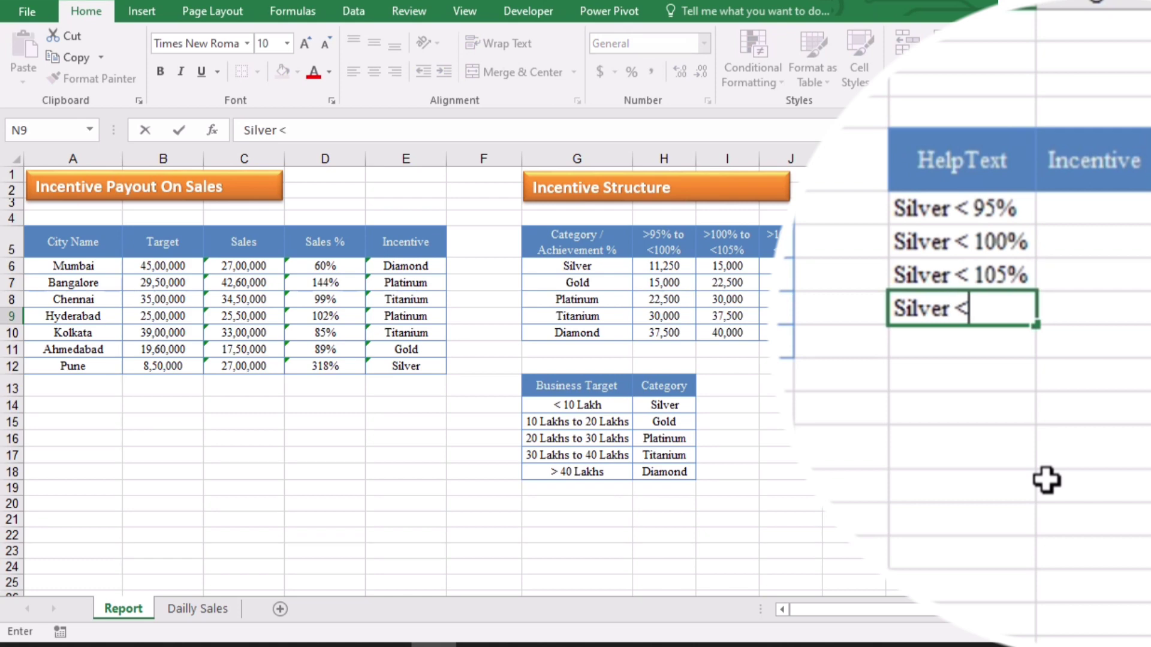
text( 10)
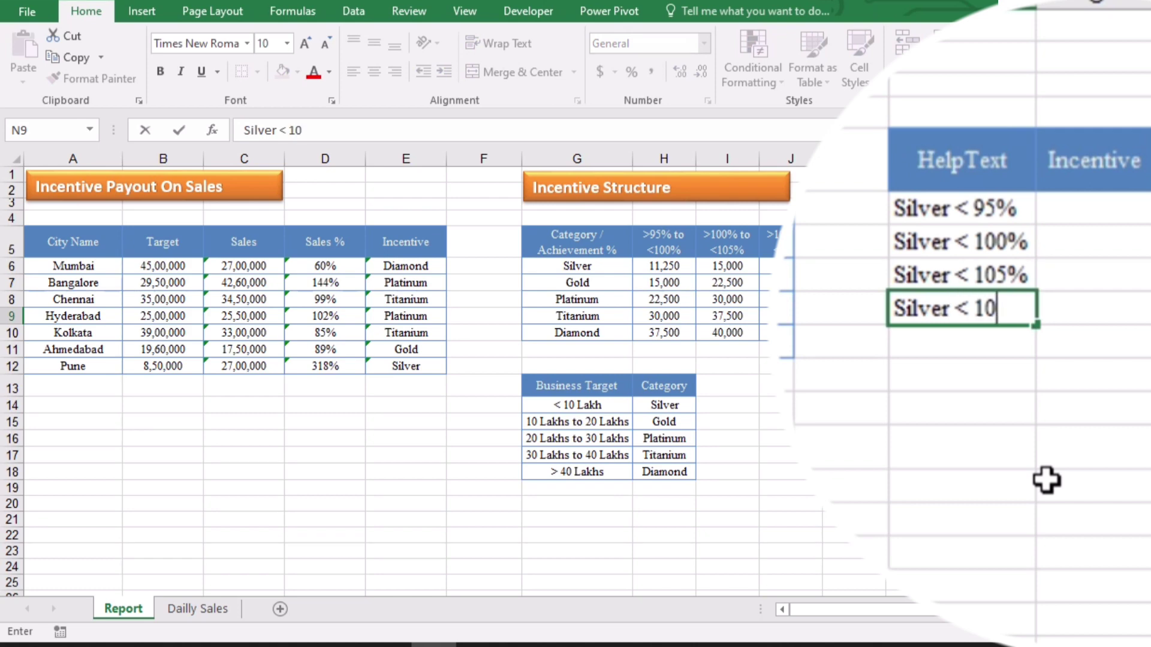
key(BackSpace)
text(10%)
key(Return)
Complete the Silver entries with "Silver < 120%" in N10 and "Silver > 120%" in N11
text(S)
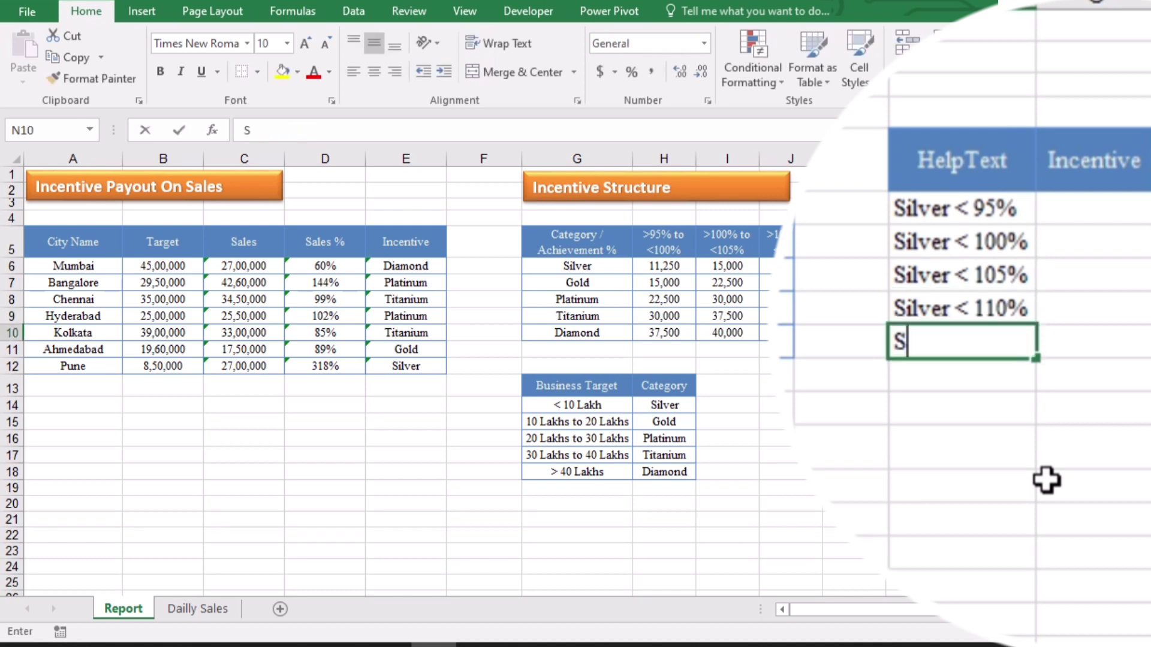
text(ilver <)
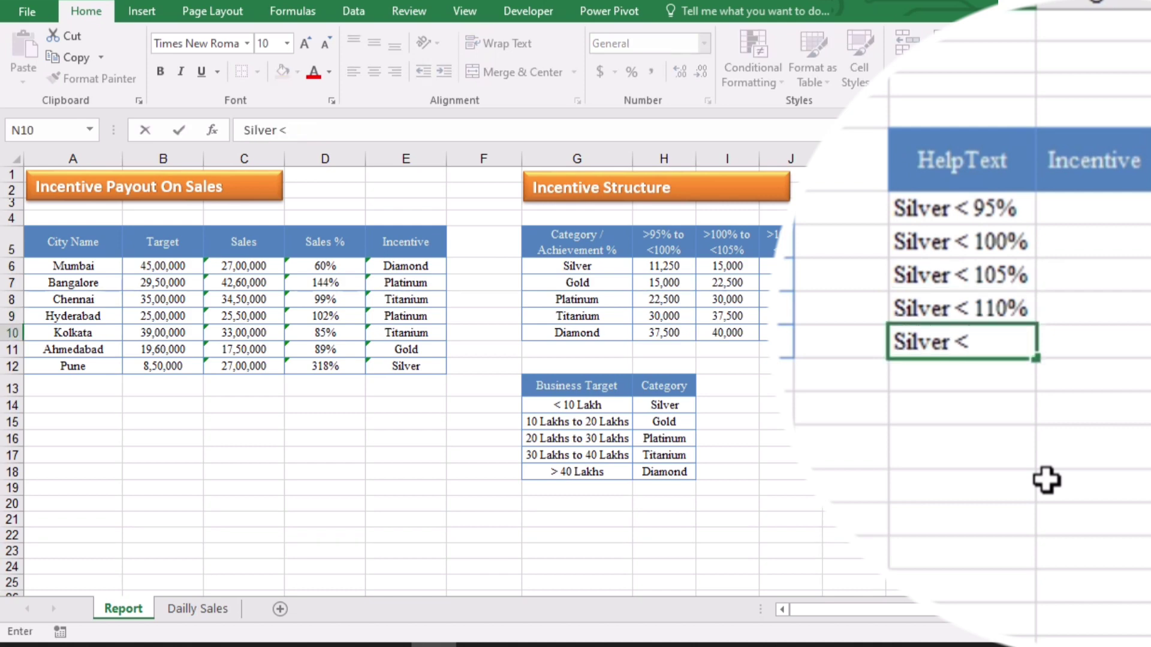
text( 120%)
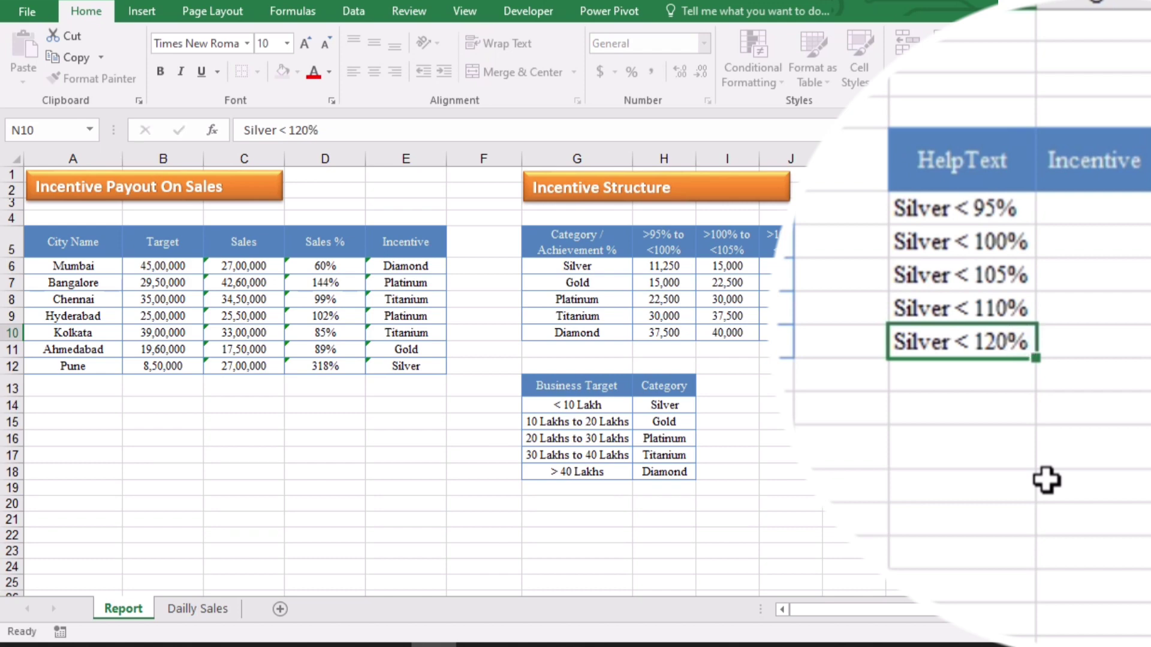
key(Return)
text(Silver <)
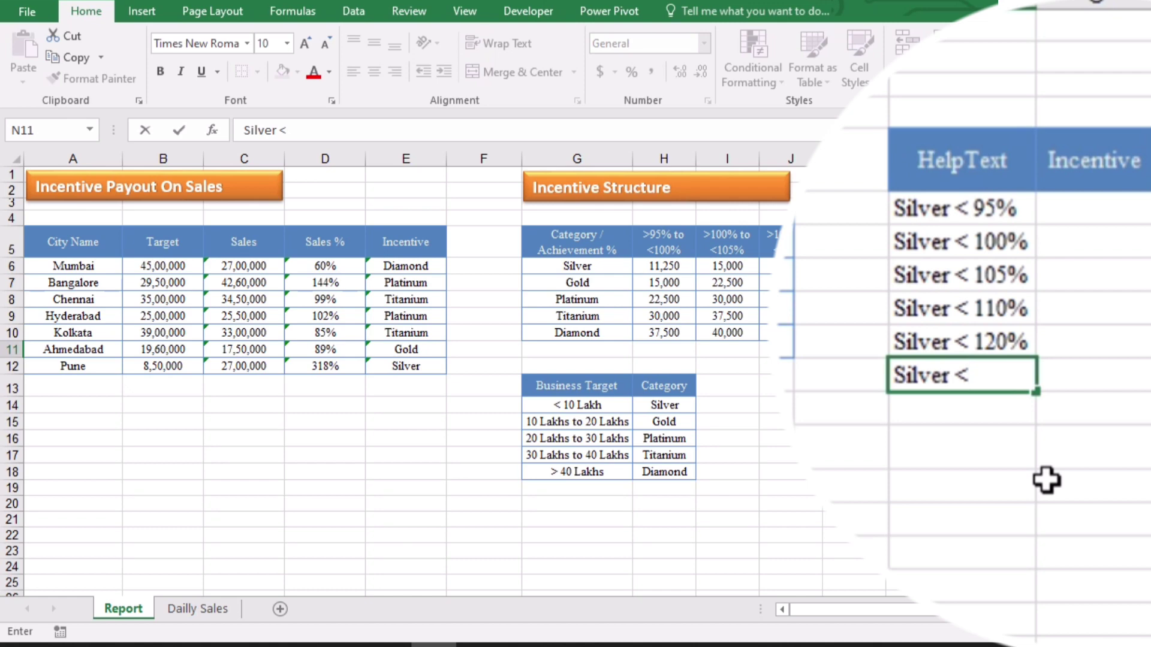
key(BackSpace)
text(> 120)
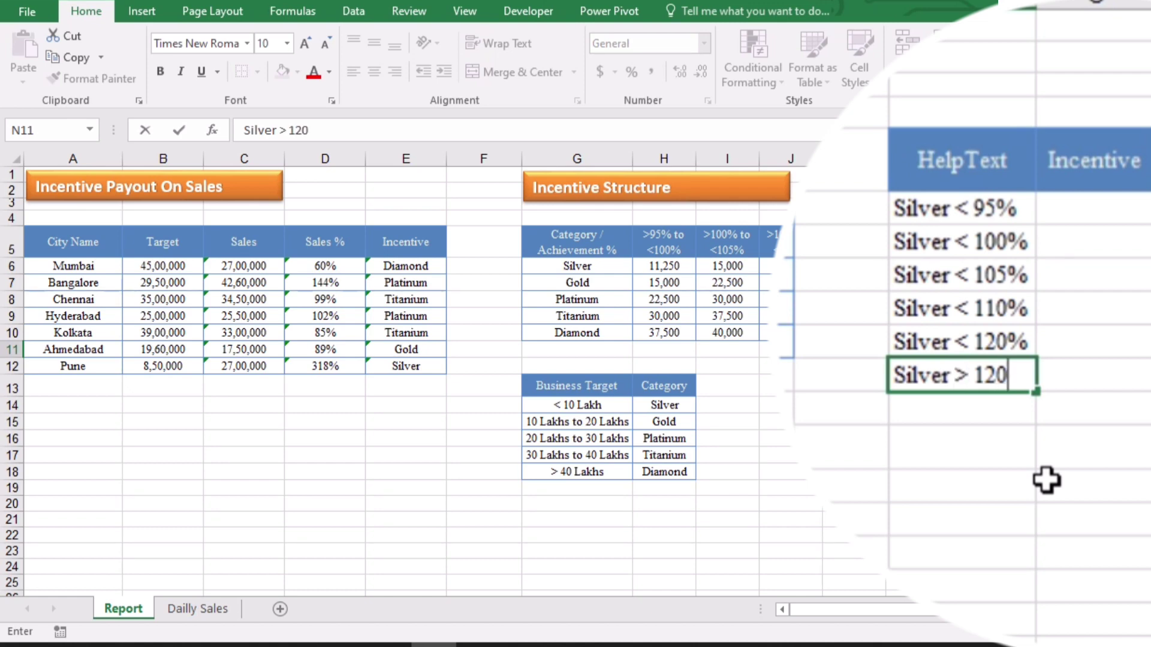
text(%)
key(Return)
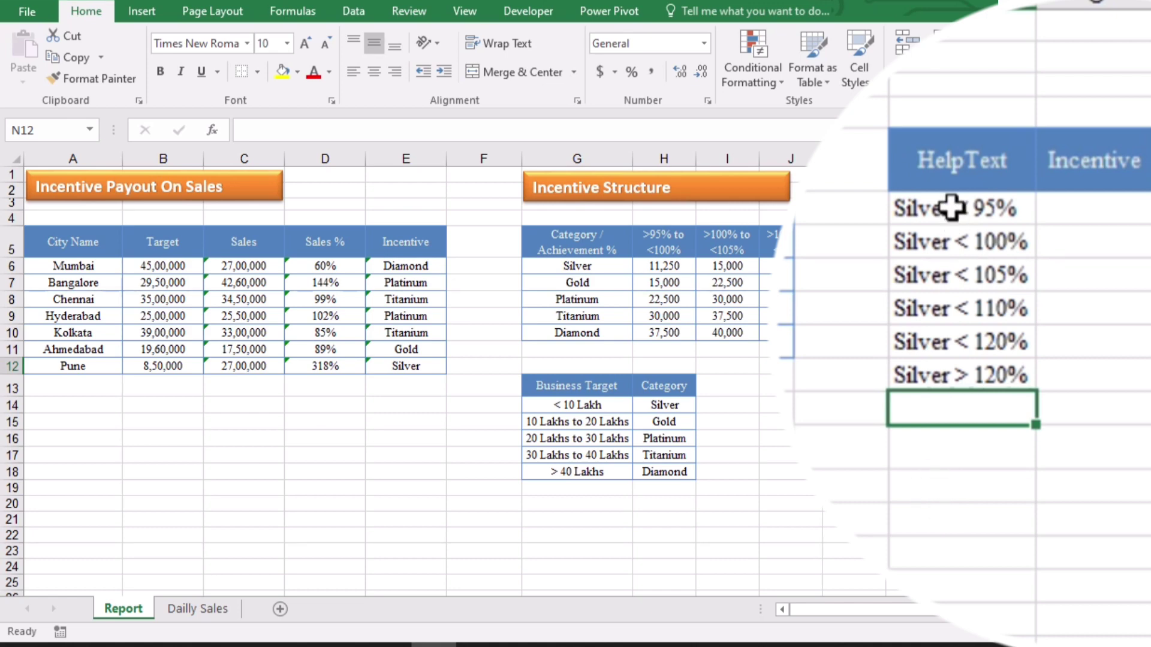
Copy the six Silver entries in N6:N11 and paste them repeatedly below, filling the HelpText column down to N35
drag(953, 208, 955, 375)
key(ctrl+c)
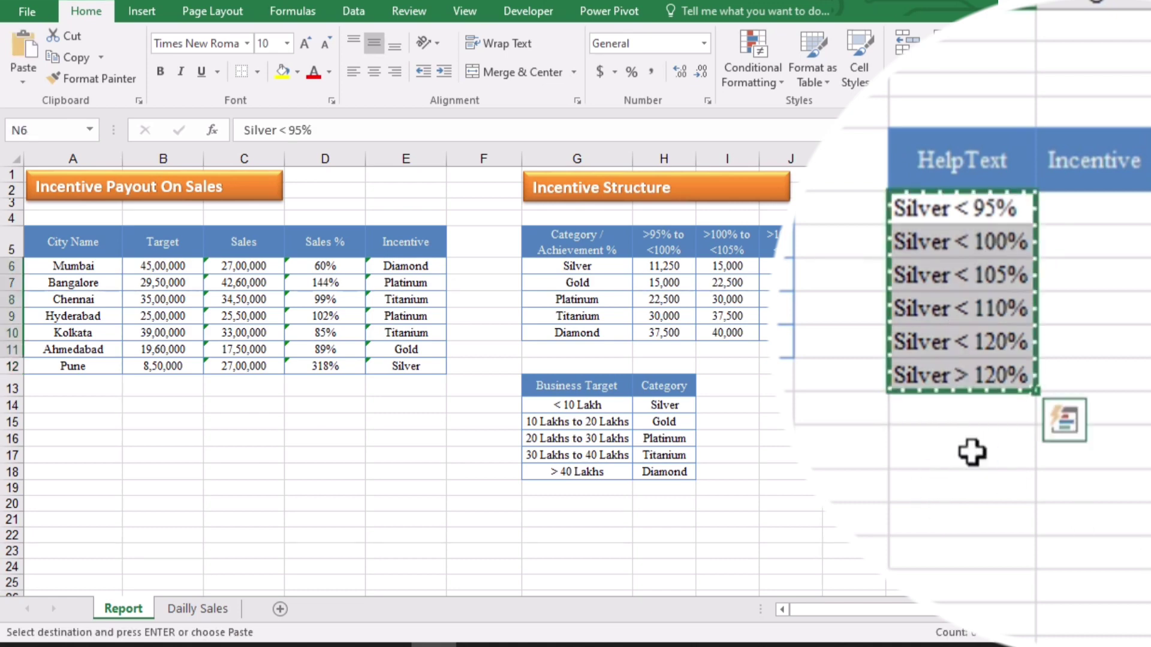
click(961, 409)
key(ctrl+v)
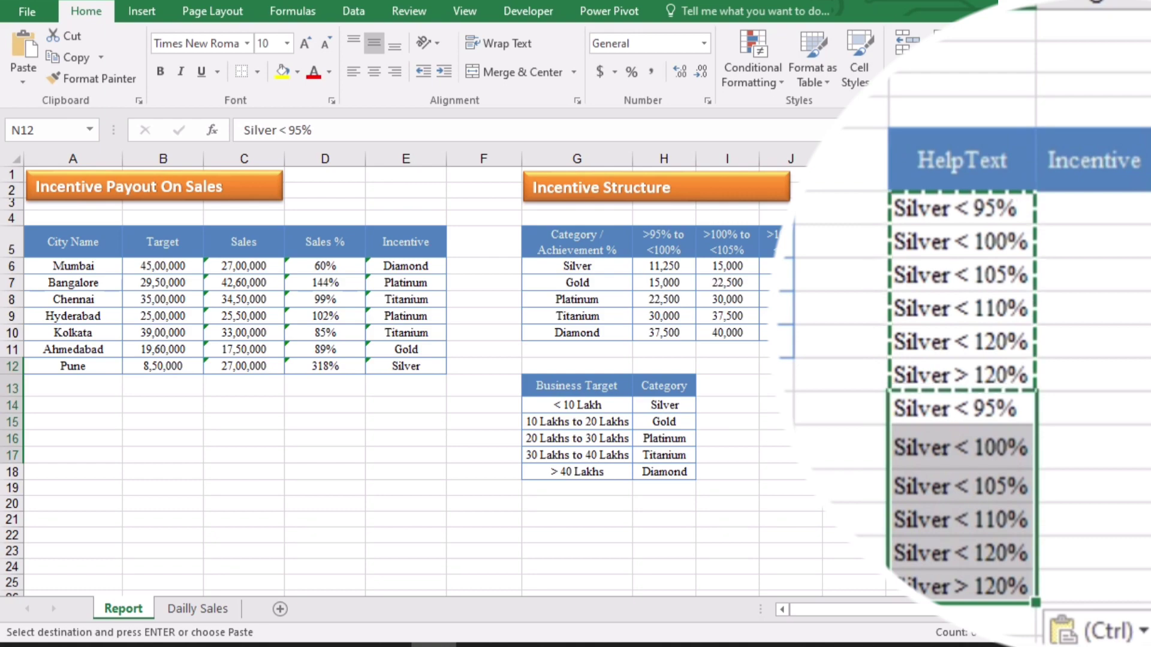
click(959, 619)
key(ctrl+v)
scroll(959, 539, down, 8)
key(Return)
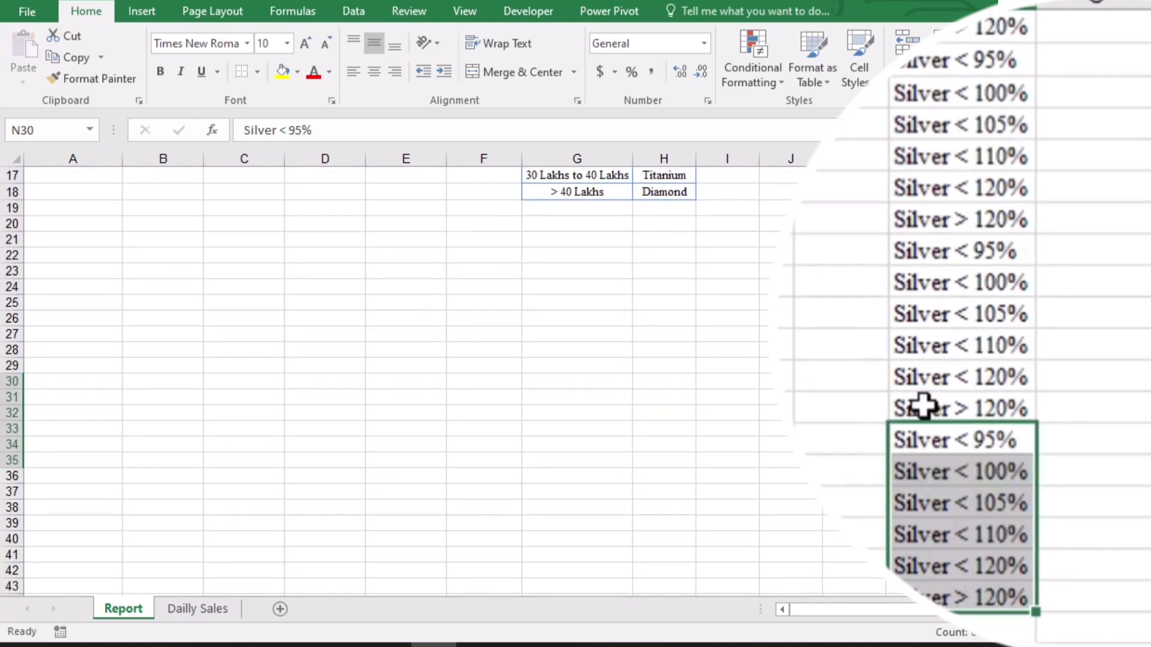
Replace "Silver" with "Gold" in HelpText cells N12 and N13, giving "Gold < 95%" and "Gold < 100%"
scroll(919, 378, up, 8)
click(907, 414)
key(F2)
key(Home)
key(shift+Right)
key(shift+Right)
key(shift+Right)
key(shift+Right)
key(shift+Right)
key(shift+Right)
text(Gold)
key(Return)
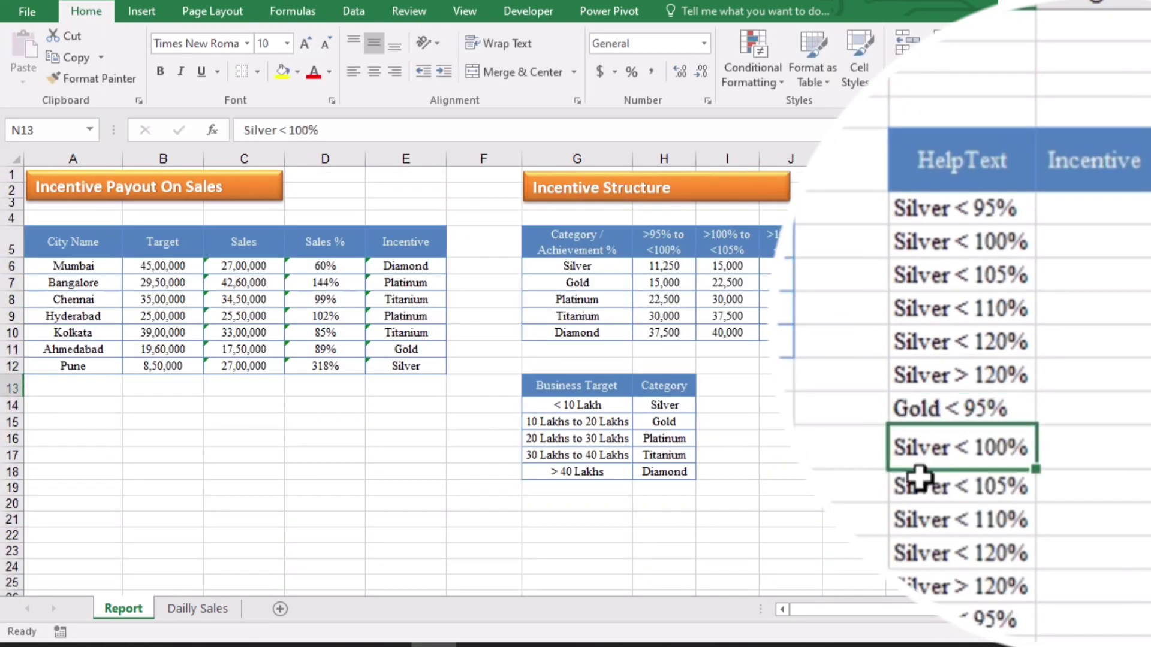
key(F2)
key(Home)
key(shift+Right)
key(shift+Right)
key(shift+Right)
key(shift+Right)
key(shift+Right)
key(shift+Right)
text(Gold)
key(Return)
Replace "Silver" with "Platinum" in HelpText cells N14 and N15
key(F2)
key(Home)
text(Platinum)
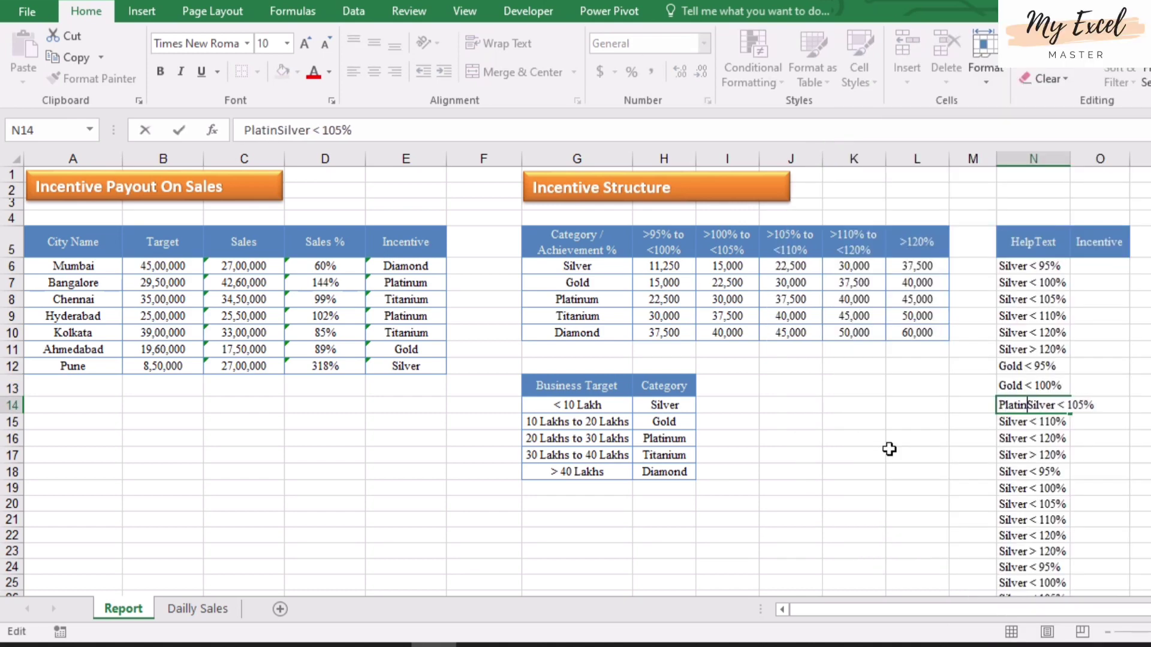
key(Delete)
key(Delete)
key(Delete)
key(Delete)
key(Delete)
key(Delete)
key(Return)
text(Platinum)
key(Delete)
key(Delete)
key(Delete)
key(Delete)
key(Delete)
key(Delete)
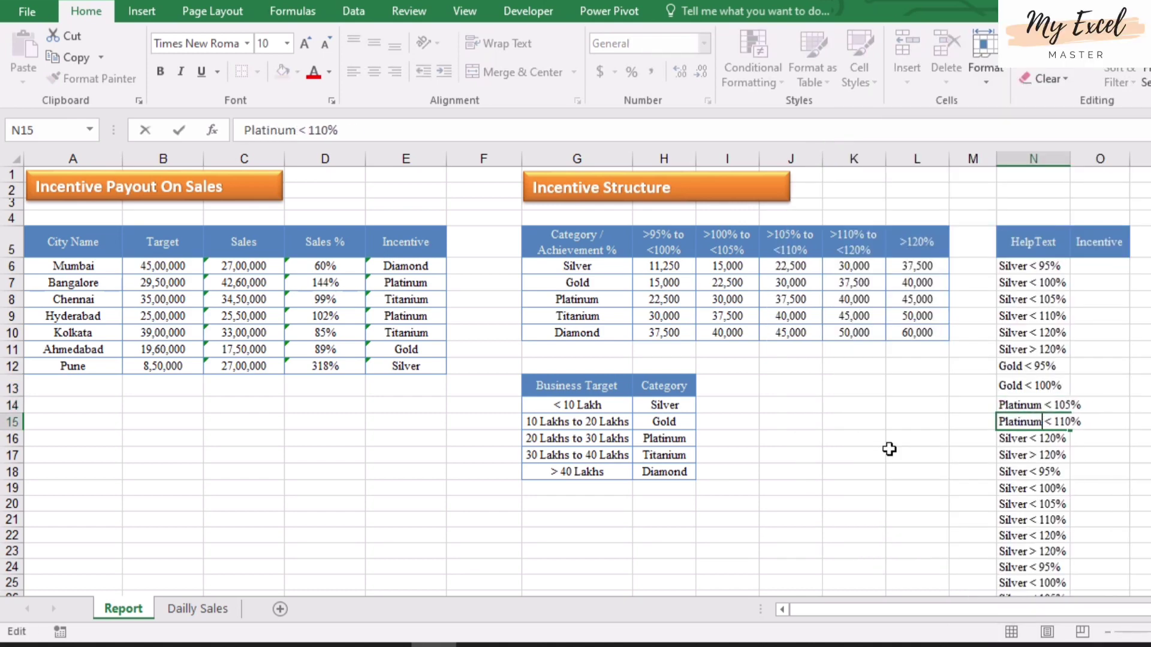
key(Return)
key(Escape)
Change the category word in N14 and N15 to "Gold", giving "Gold < 105%" and "Gold < 110%"
key(Up)
key(Up)
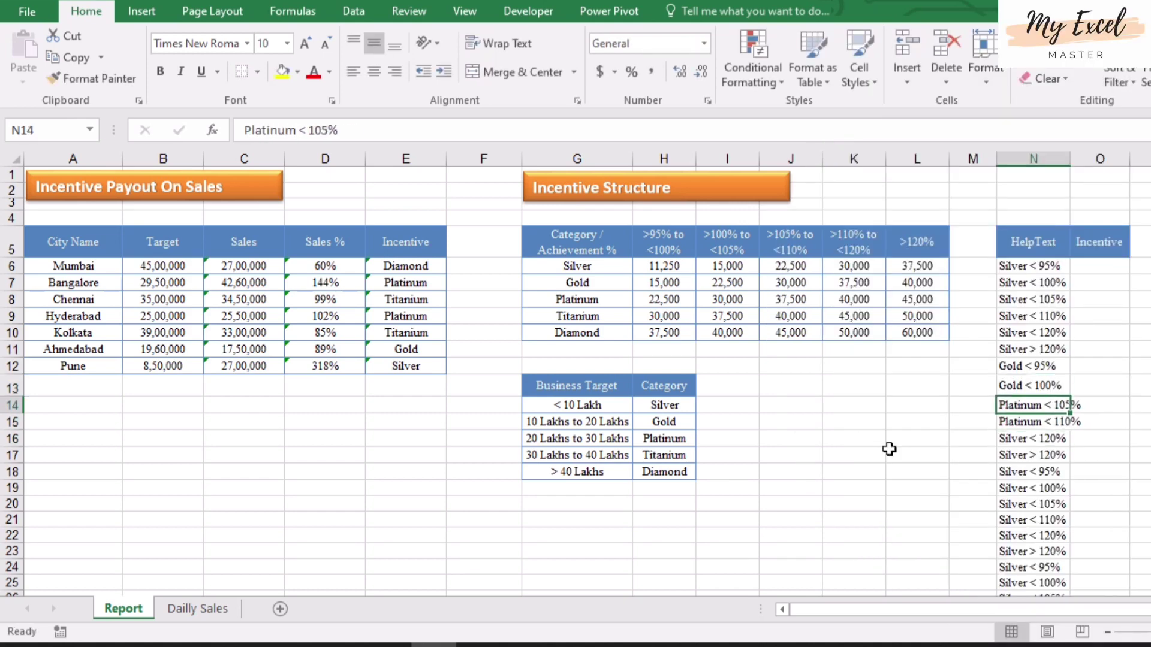
key(F2)
key(Home)
key(shift+Right)
key(shift+Right)
key(shift+Right)
key(shift+Right)
key(shift+Right)
key(shift+Right)
key(shift+Right)
key(shift+Right)
text(Gold)
key(Return)
key(F2)
key(Home)
key(shift+Right)
key(shift+Right)
key(shift+Right)
key(shift+Right)
key(shift+Right)
key(shift+Right)
key(shift+Right)
key(shift+Right)
text(Gold)
key(Return)
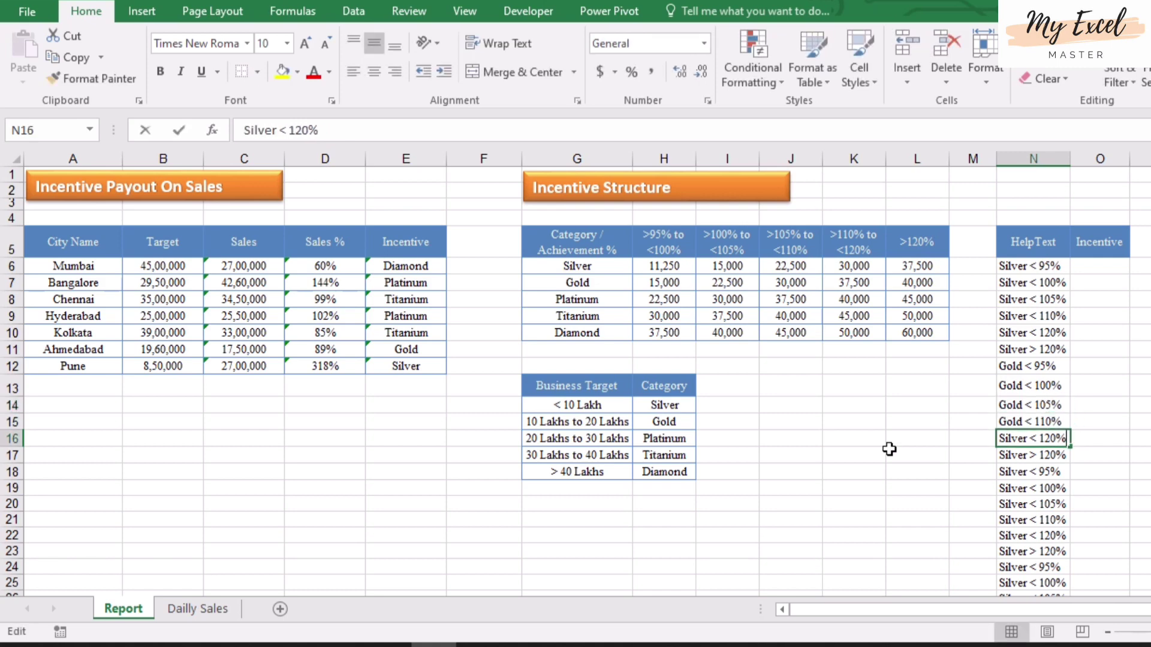
Replace "Silver" with "Gold" in N16 and N17, giving "Gold < 120%" and "Gold > 120%"
key(F2)
key(Home)
key(shift+Right)
key(shift+Right)
key(shift+Right)
key(shift+Right)
key(shift+Right)
key(shift+Right)
text(Gold)
key(Return)
key(F2)
key(Home)
key(shift+Right)
key(shift+Right)
key(shift+Right)
key(shift+Right)
key(shift+Right)
key(shift+Right)
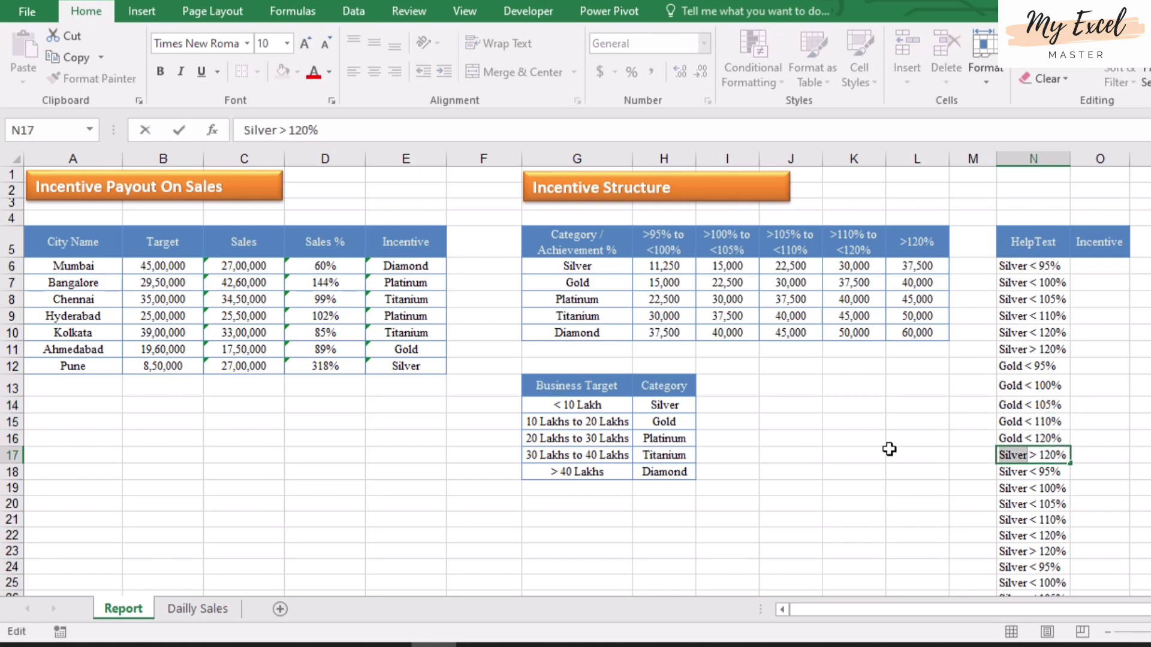
text(Gold)
key(Return)
Start the Platinum entries by replacing "Silver" with "Platinum" in N18, giving "Platinum < 95%"
key(F2)
key(Home)
key(shift+Right)
key(shift+Right)
key(shift+Right)
key(shift+Right)
key(shift+Right)
key(shift+Right)
text(Platinum)
key(Return)
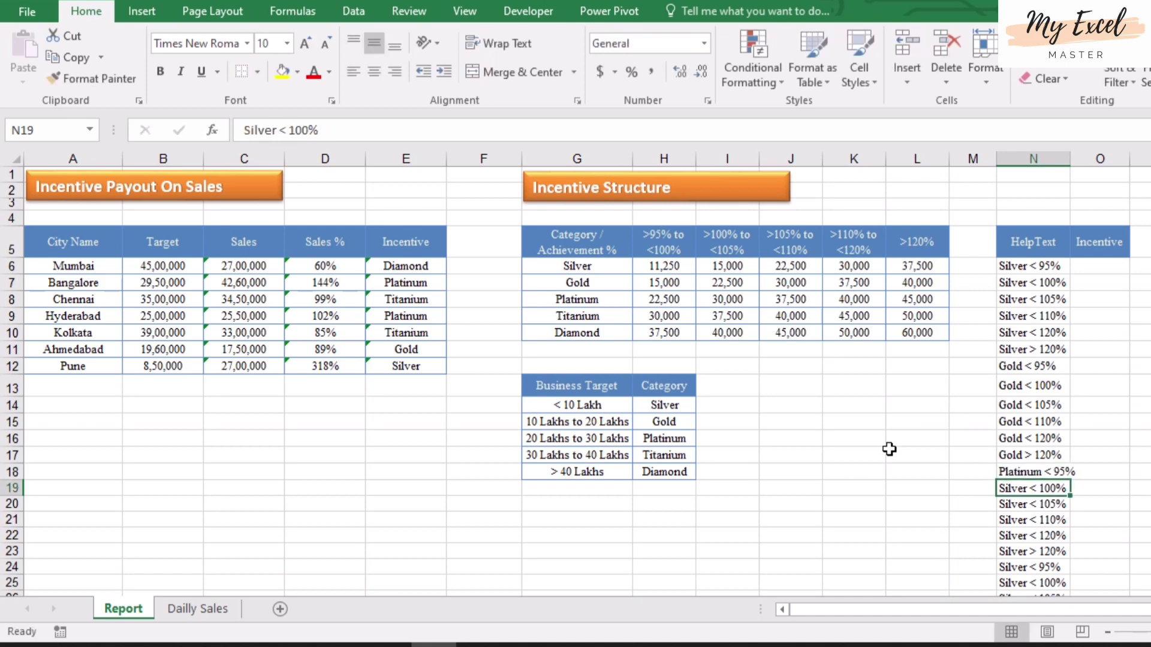
Change N19 to "Platinum < 100%" and copy the word "Platinum" from it for reuse
key(F2)
key(Home)
key(shift+Right)
key(shift+Right)
key(shift+Right)
key(shift+Right)
key(shift+Right)
key(shift+Right)
text(Platinum)
key(Home)
key(shift+Right)
key(shift+Right)
key(shift+Right)
key(shift+Right)
key(shift+Right)
key(shift+Right)
key(shift+Right)
key(shift+Right)
key(ctrl+c)
key(Return)
Paste the copied "Platinum" over "Silver" in N20 and N21, giving "Platinum < 105%" and "Platinum < 110%"
key(F2)
key(Home)
key(shift+Right)
key(shift+Right)
key(shift+Right)
key(shift+Right)
key(shift+Right)
key(shift+Right)
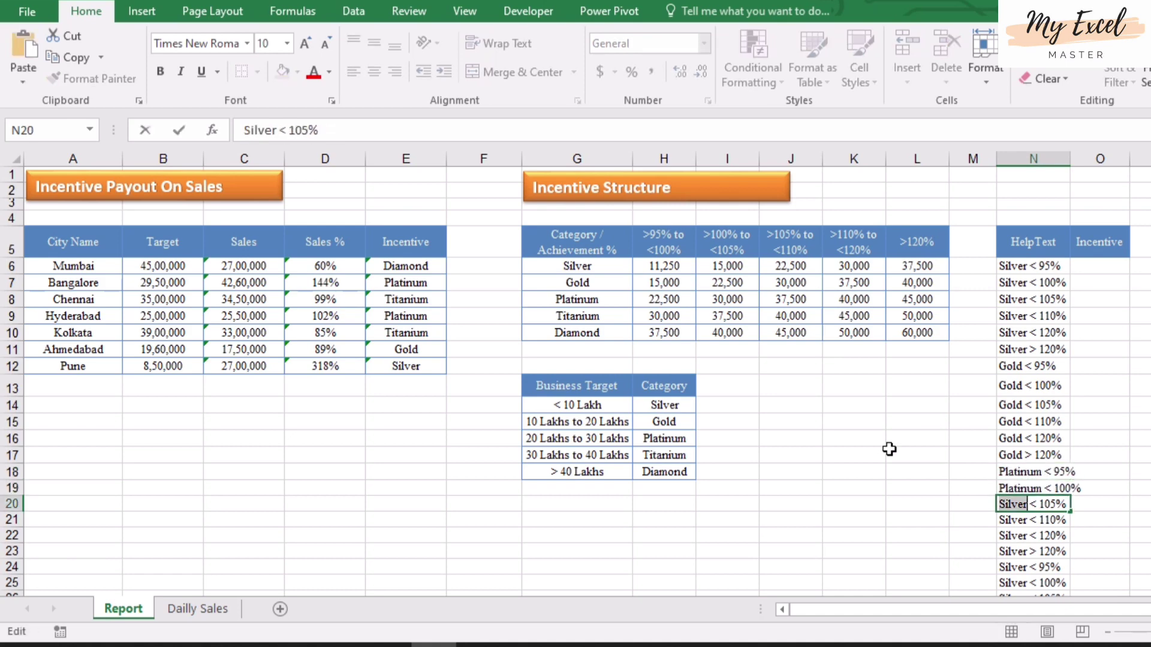
key(ctrl+v)
key(Return)
key(F2)
key(Home)
key(shift+Right)
key(shift+Right)
key(shift+Right)
key(shift+Right)
key(shift+Right)
key(shift+Right)
key(ctrl+v)
key(Return)
Paste the copied "Platinum" over "Silver" in N22 and N23, giving "Platinum < 120%" and "Platinum > 120%"
key(F2)
key(Home)
key(shift+Right)
key(shift+Right)
key(shift+Right)
key(shift+Right)
key(shift+Right)
key(shift+Right)
key(ctrl+v)
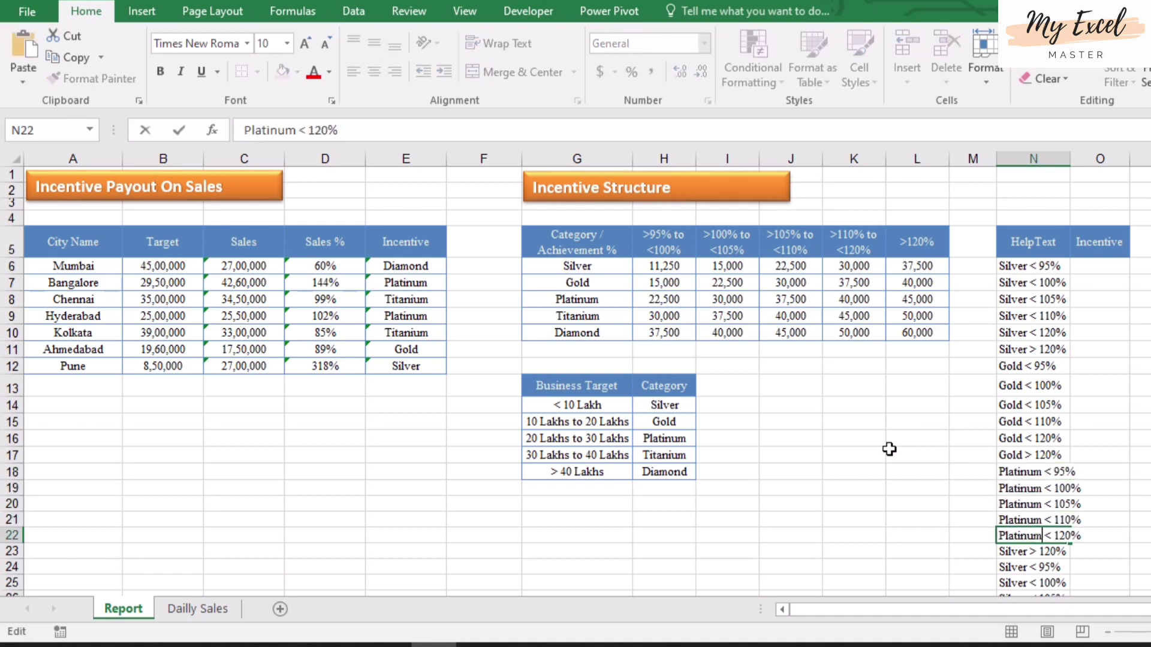
key(Return)
key(F2)
key(Home)
key(shift+Right)
key(shift+Right)
key(shift+Right)
key(shift+Right)
key(shift+Right)
key(shift+Right)
key(ctrl+v)
key(Return)
Replace "Silver" with "Titanium" in N24, giving "Titanium < 95%", and copy the word "Titanium" for reuse
key(Down)
key(Down)
key(Down)
key(Down)
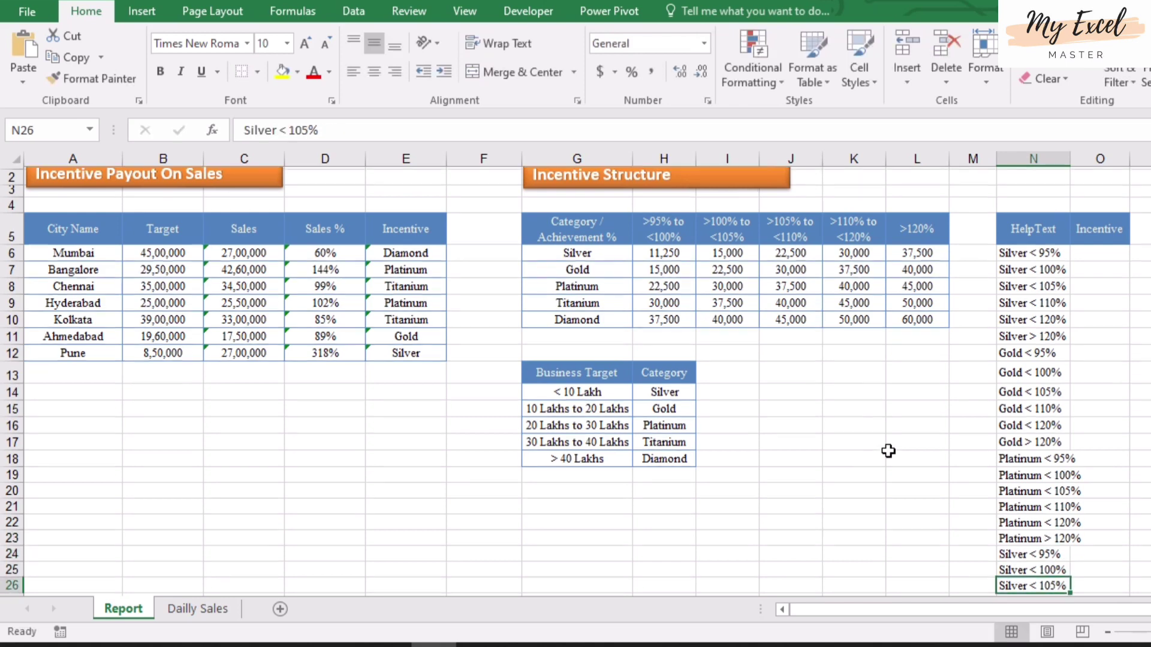
scroll(888, 451, down, 3)
key(Up)
key(Up)
key(Up)
key(Up)
key(F2)
key(Home)
key(shift+Right)
key(shift+Right)
key(shift+Right)
key(shift+Right)
key(shift+Right)
key(shift+Right)
text(Titanium)
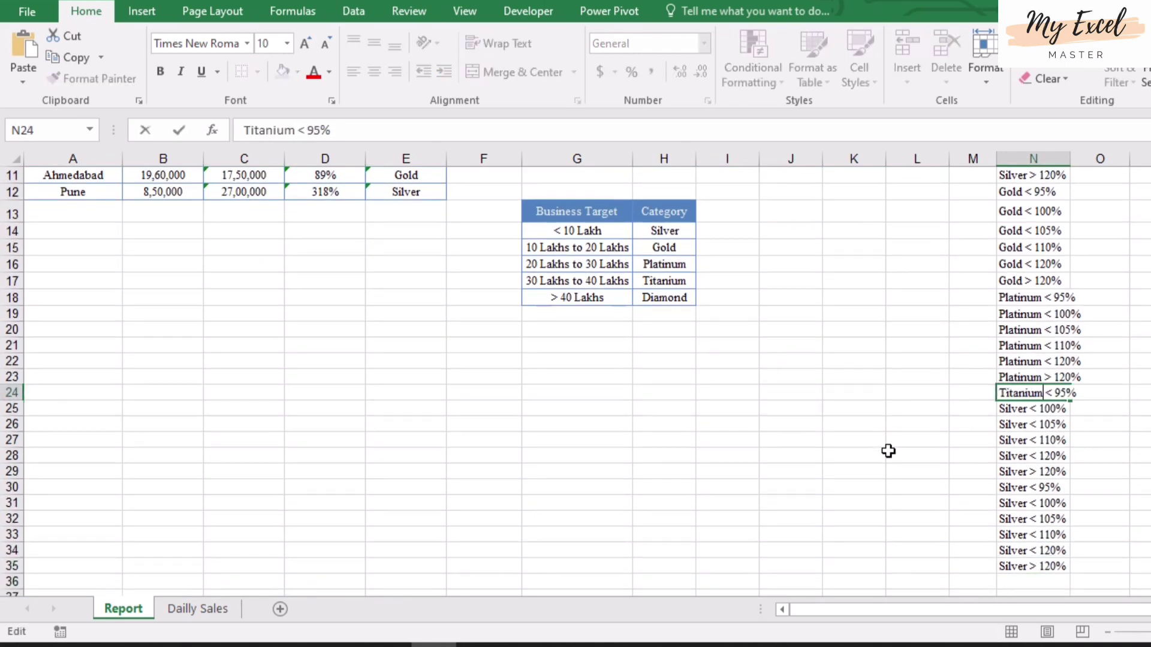
key(shift+Home)
key(ctrl+c)
key(Return)
Paste the copied "Titanium" over "Silver" in N25 and N26, giving "Titanium < 100%" and "Titanium < 105%"
key(F2)
key(Home)
key(shift+Right)
key(shift+Right)
key(shift+Right)
key(shift+Right)
key(shift+Right)
key(shift+Right)
key(ctrl+v)
key(Return)
key(F2)
key(Home)
key(shift+Right)
key(shift+Right)
key(shift+Right)
key(shift+Right)
key(shift+Right)
key(shift+Right)
key(ctrl+v)
key(Return)
Paste the copied "Titanium" over "Silver" in N27 and N28, giving "Titanium < 110%" and "Titanium < 120%"
key(F2)
key(Home)
key(shift+Right)
key(shift+Right)
key(shift+Right)
key(shift+Right)
key(shift+Right)
key(shift+Right)
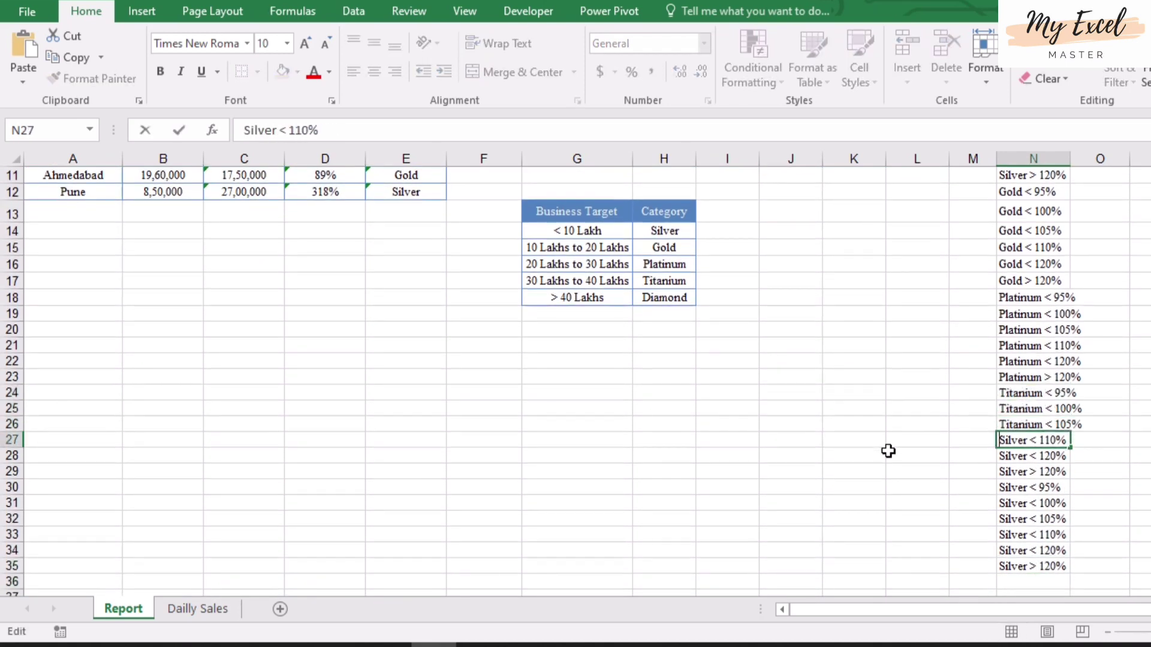
key(ctrl+v)
key(Return)
key(F2)
key(Home)
key(shift+Right)
key(shift+Right)
key(shift+Right)
key(shift+Right)
key(shift+Right)
key(shift+Right)
key(ctrl+v)
key(Return)
Complete the Titanium entries by pasting "Titanium" over "Silver" in N29, giving "Titanium > 120%"
key(F2)
key(Home)
key(shift+Right)
key(shift+Right)
key(shift+Right)
key(shift+Right)
key(shift+Right)
key(shift+Right)
key(ctrl+v)
key(Return)
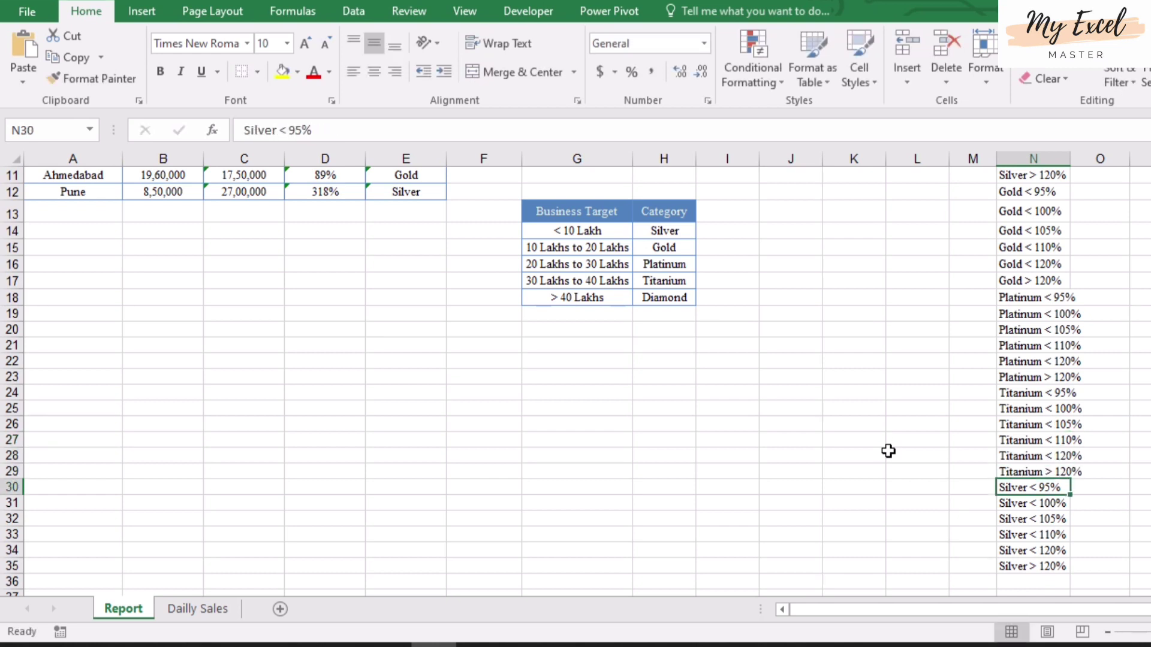
Replace "Silver" with "Diamond" in N30, giving "Diamond < 95%", and copy the word "Diamond" for reuse
key(F2)
key(Home)
key(shift+Right)
key(shift+Right)
key(shift+Right)
key(shift+Right)
key(shift+Right)
key(shift+Right)
text(Diamond)
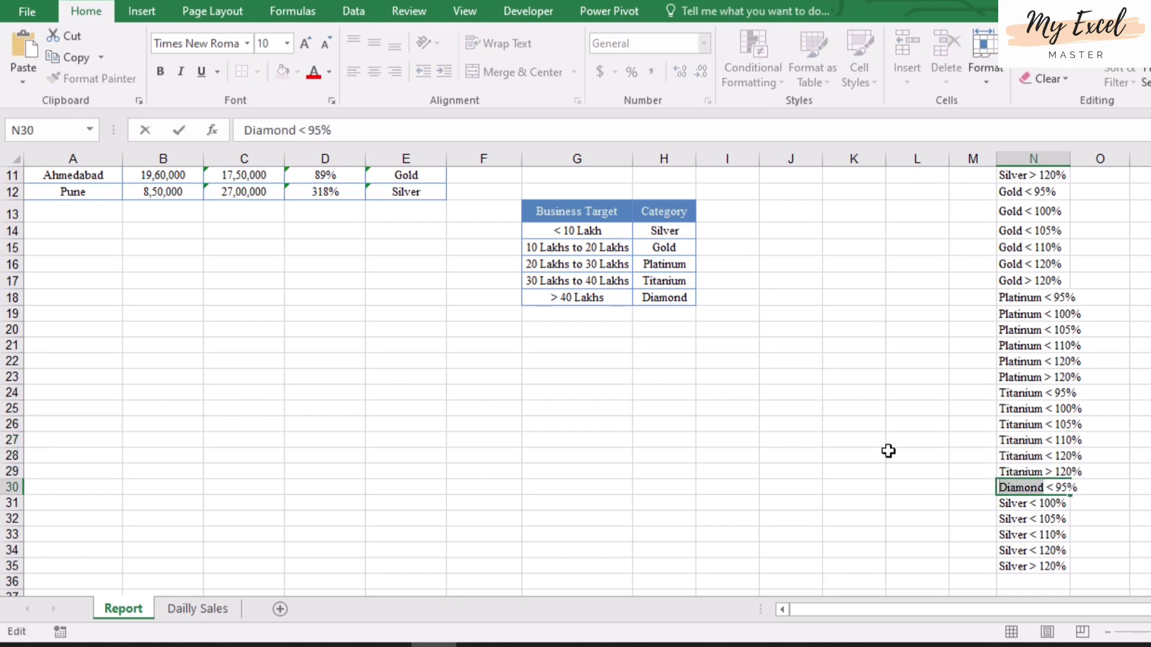
key(Return)
Paste the copied "Diamond" over "Silver" in N31 and N32, giving "Diamond < 100%" and "Diamond < 105%"
key(F2)
key(Home)
key(shift+Right)
key(shift+Right)
key(shift+Right)
key(shift+Right)
key(shift+Right)
key(shift+Right)
key(ctrl+v)
key(Return)
key(F2)
key(Home)
key(shift+Right)
key(shift+Right)
key(shift+Right)
key(shift+Right)
key(shift+Right)
key(shift+Right)
key(ctrl+v)
key(Return)
Paste the copied "Diamond" over "Silver" in N33, giving "Diamond < 110%"
key(F2)
key(Home)
key(shift+Right)
key(shift+Right)
key(shift+Right)
key(shift+Right)
key(shift+Right)
key(shift+Right)
key(ctrl+v)
key(Return)
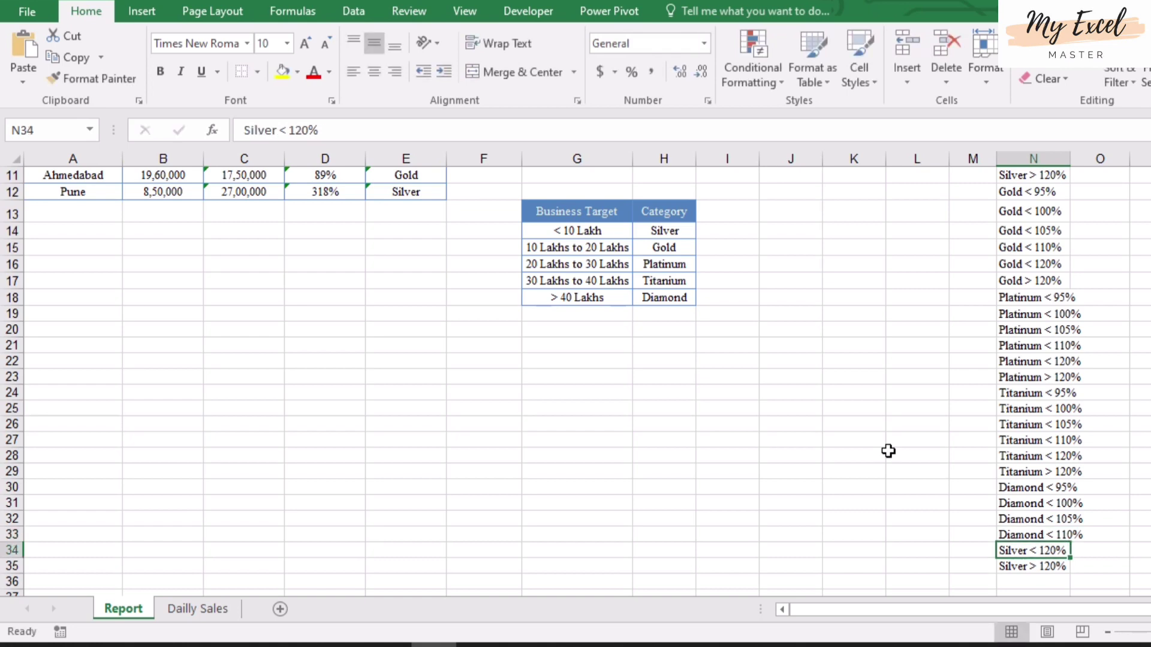
Paste the copied "Diamond" over "Silver" in N34 and N35, giving "Diamond < 120%" and "Diamond > 120%"
key(F2)
key(Home)
key(shift+Right)
key(shift+Right)
key(shift+Right)
key(shift+Right)
key(shift+Right)
key(shift+Right)
key(ctrl+v)
key(Return)
key(F2)
key(Home)
key(shift+Right)
key(shift+Right)
key(shift+Right)
key(shift+Right)
key(shift+Right)
key(shift+Right)
key(ctrl+v)
key(Return)
key(Up)
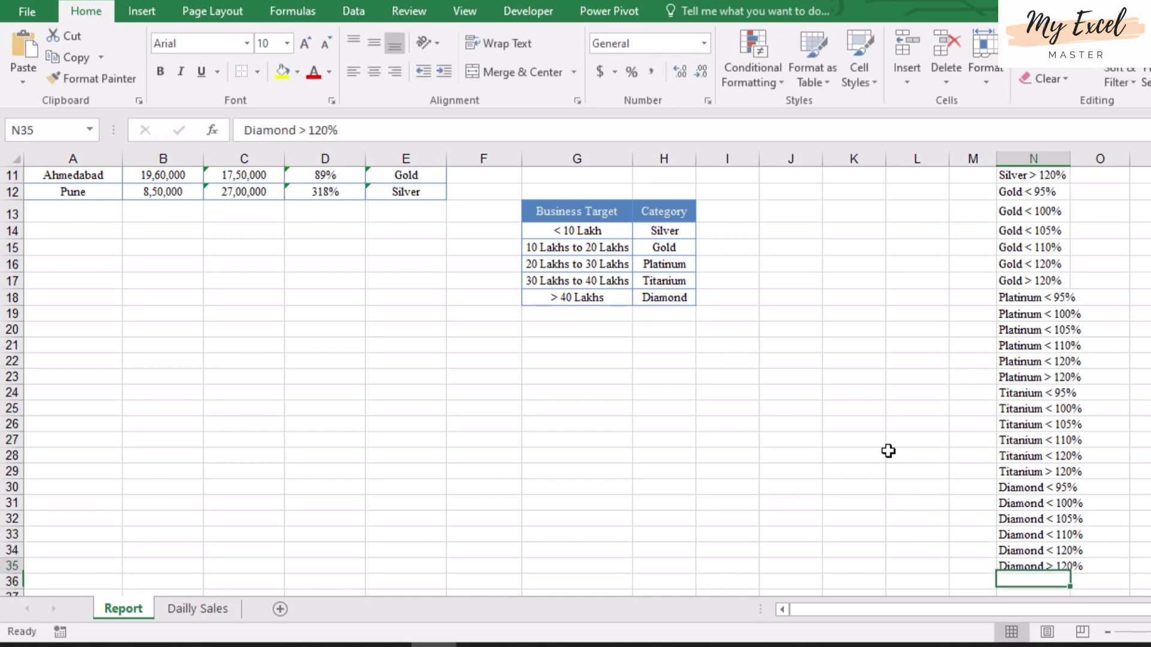
Enter 0 in O6 as the incentive for "Silver < 95%"
key(ctrl+Up)
scroll(840, 440, up, 2)
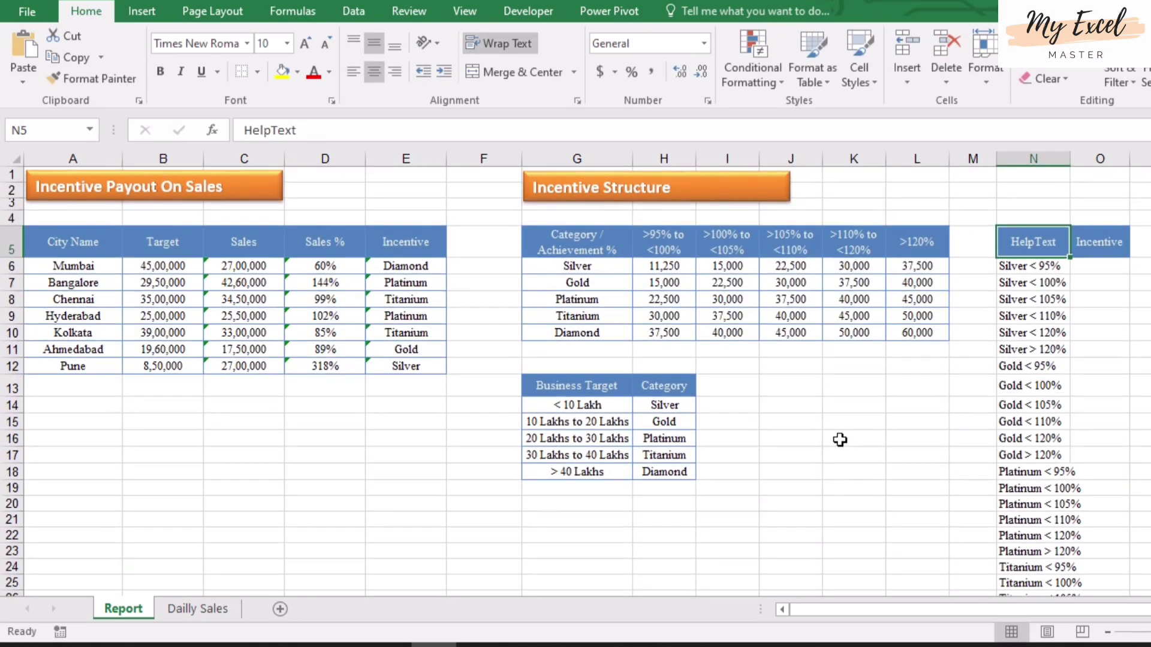
click(1087, 265)
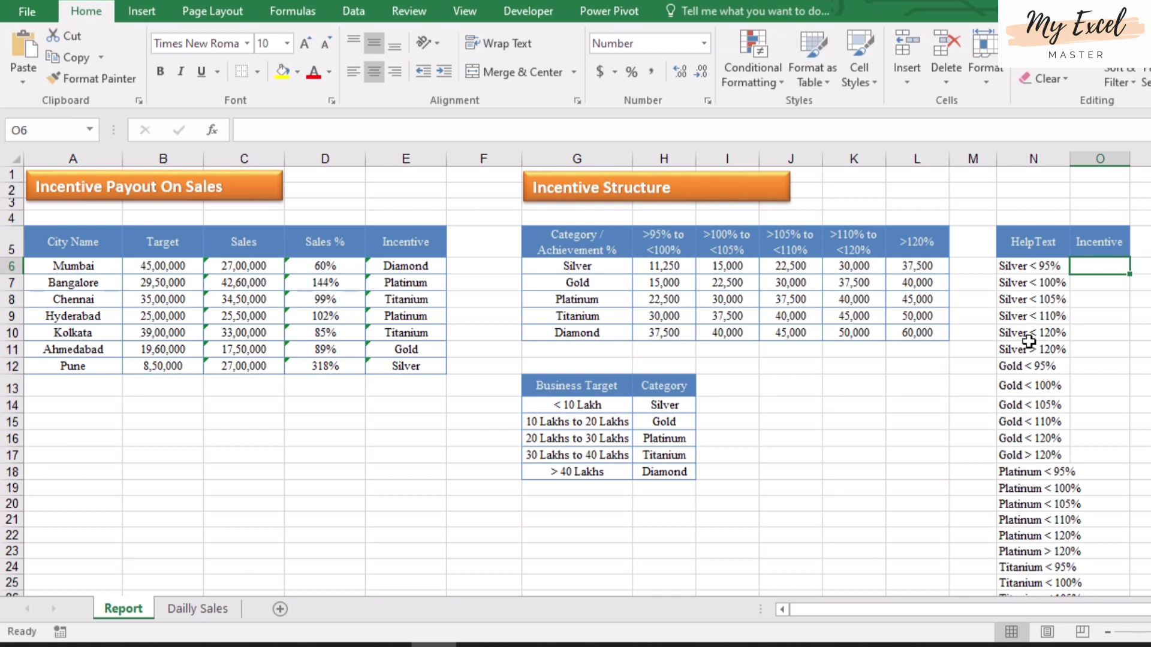
key(Left)
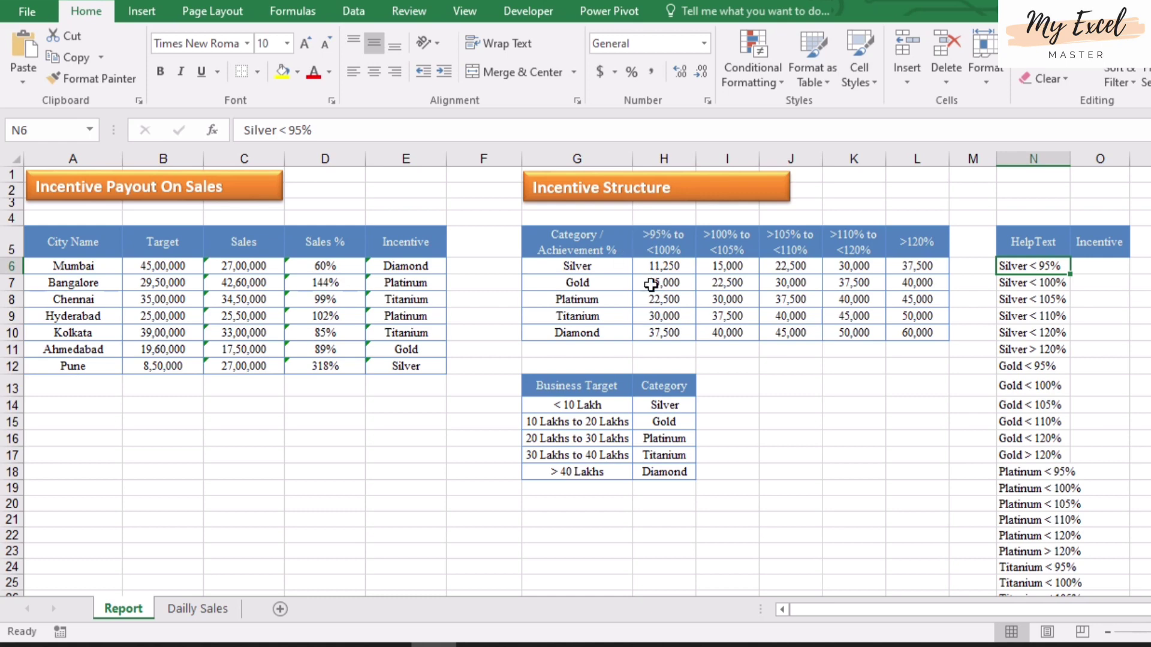
click(1101, 267)
key(ctrl+v)
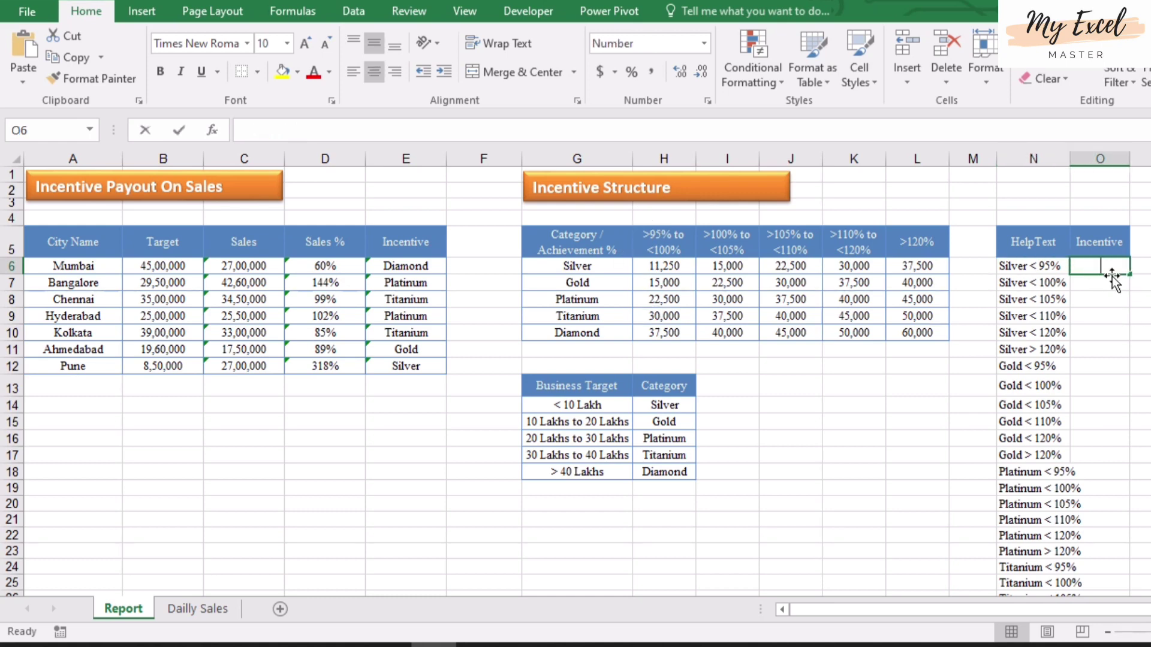
key(Return)
Copy the Silver incentives in H6:L6 and paste them as transposed values into O7:O11 with Paste Special
click(665, 264)
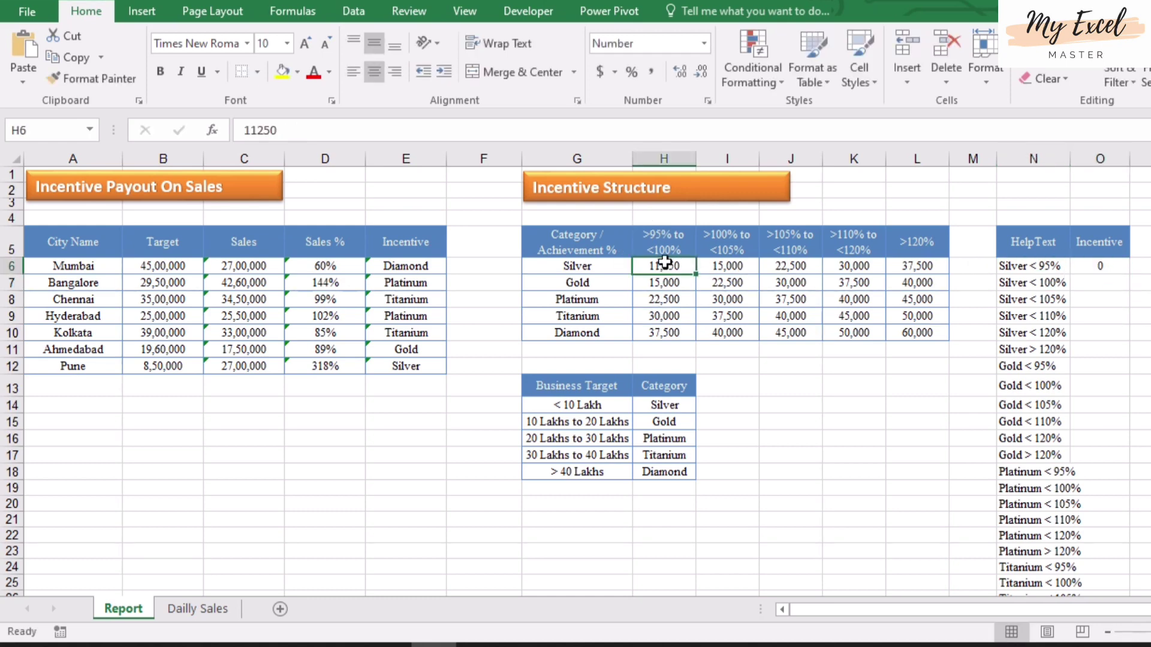
shift+click(923, 266)
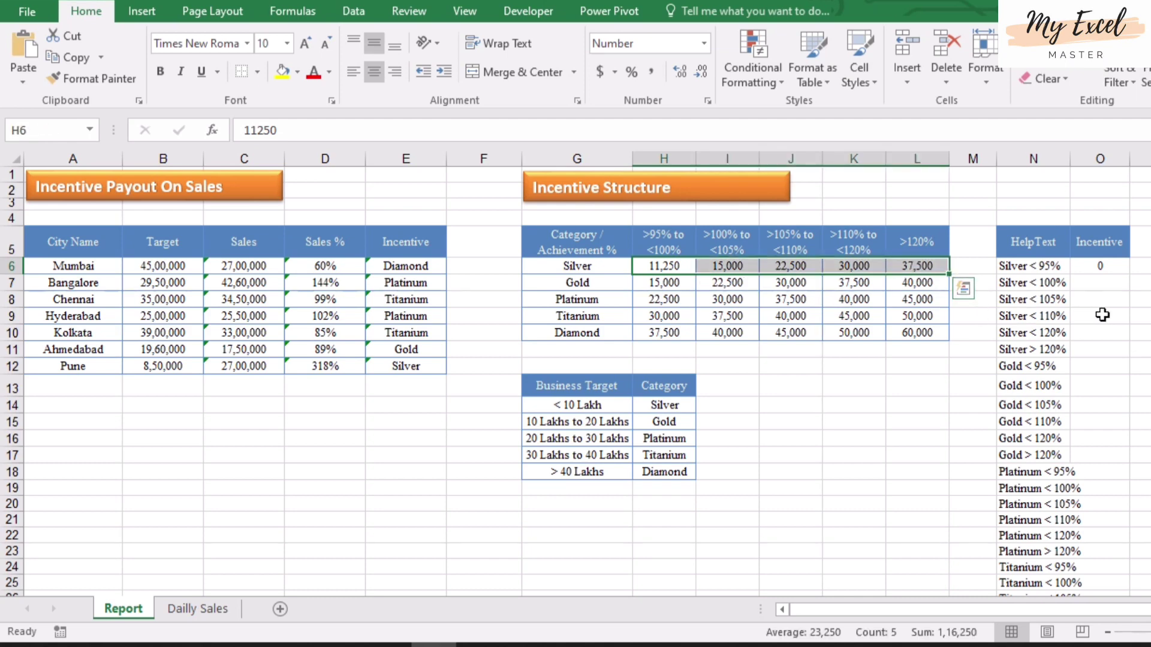
key(ctrl+c)
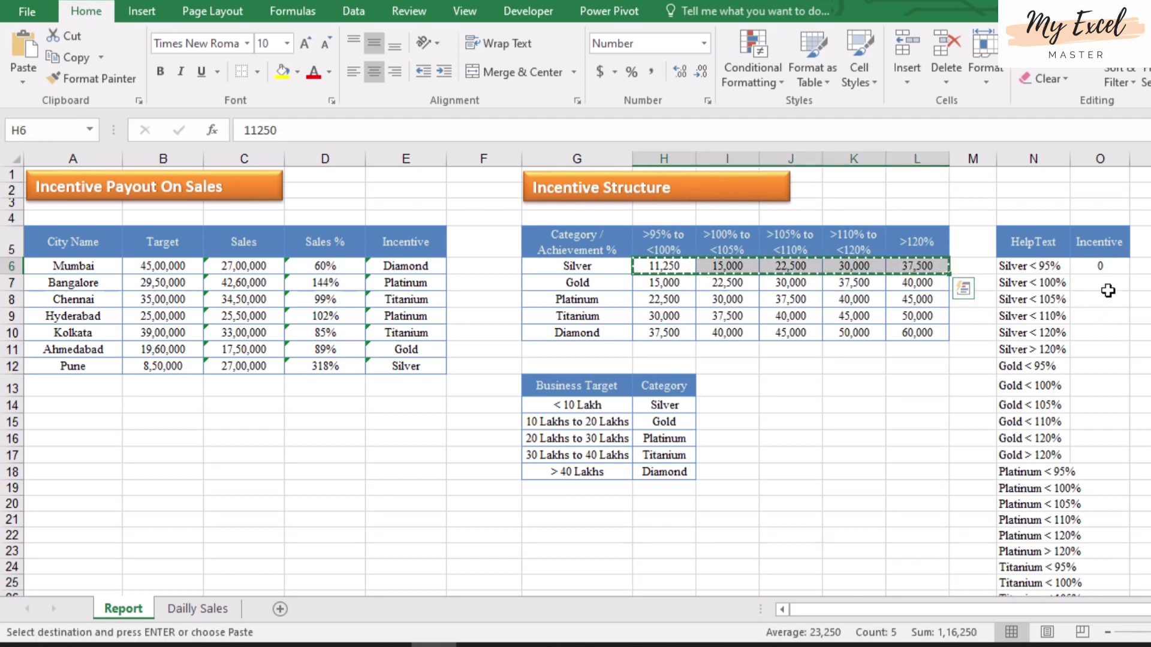
click(1103, 281)
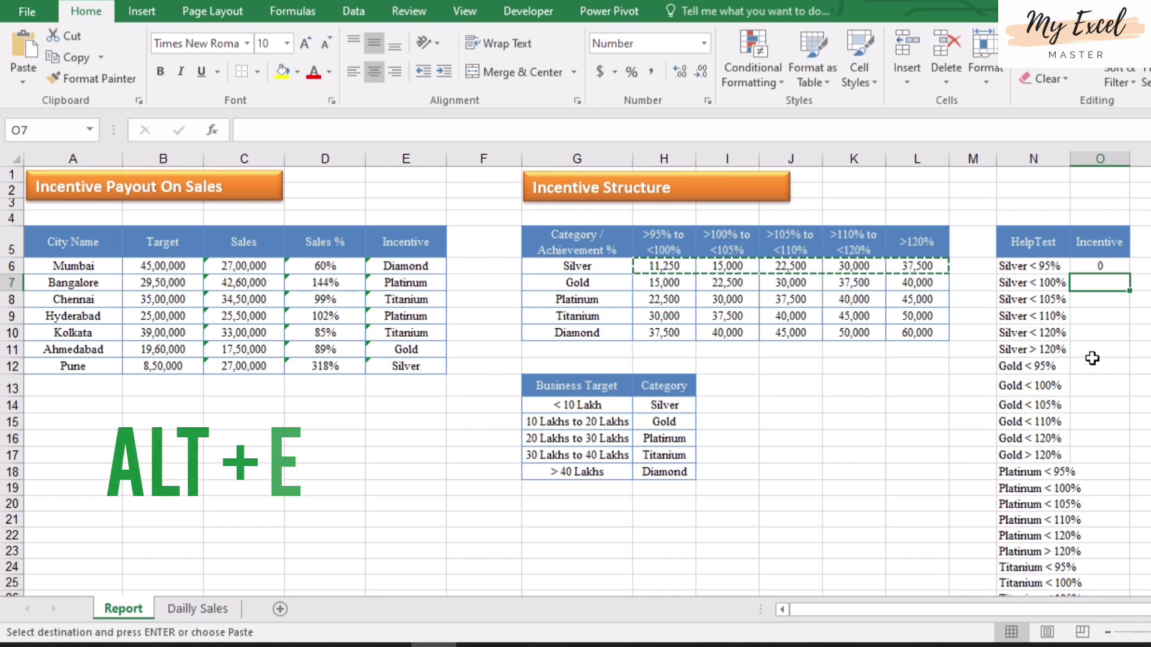
key(alt+e)
key(s)
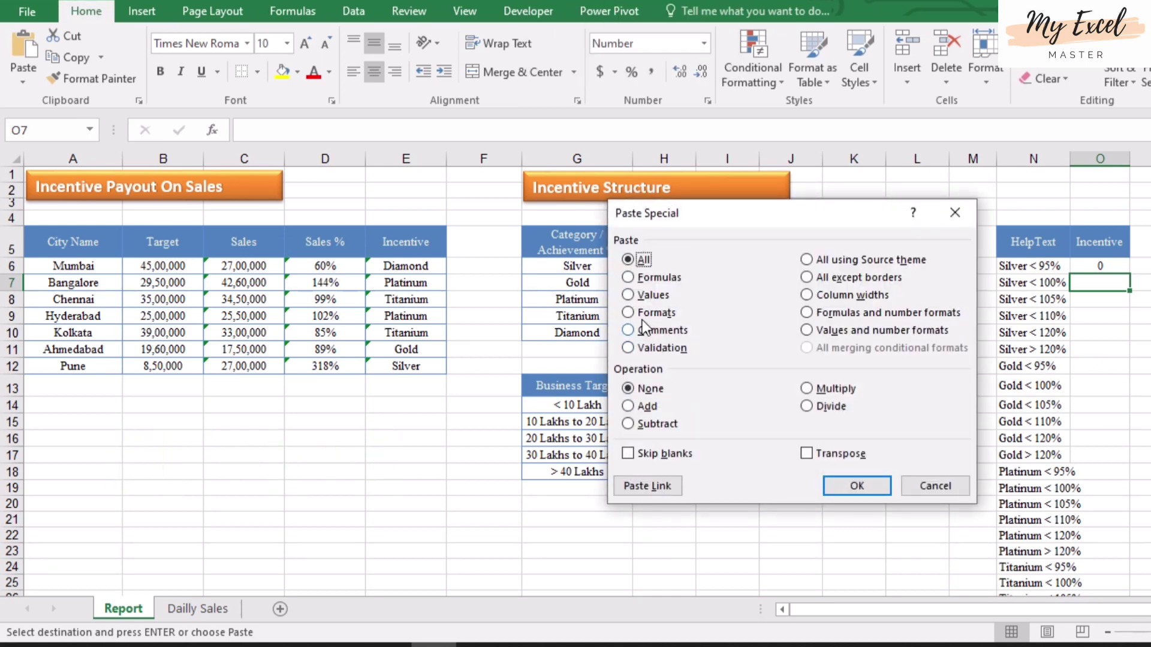
click(629, 295)
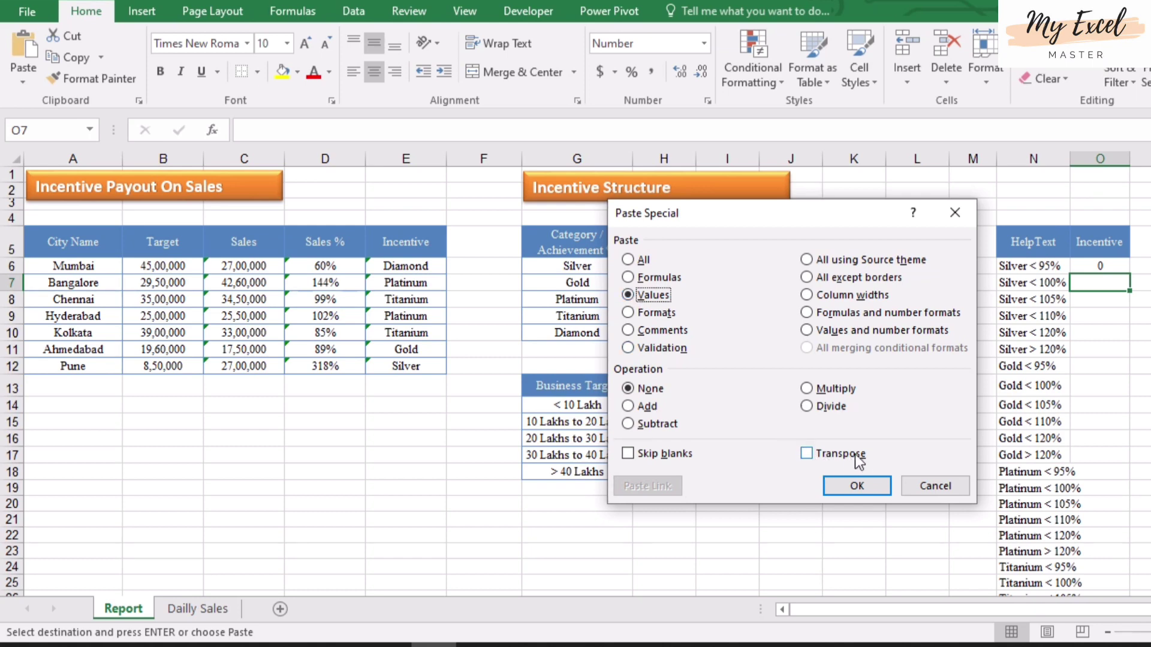
drag(851, 211, 459, 217)
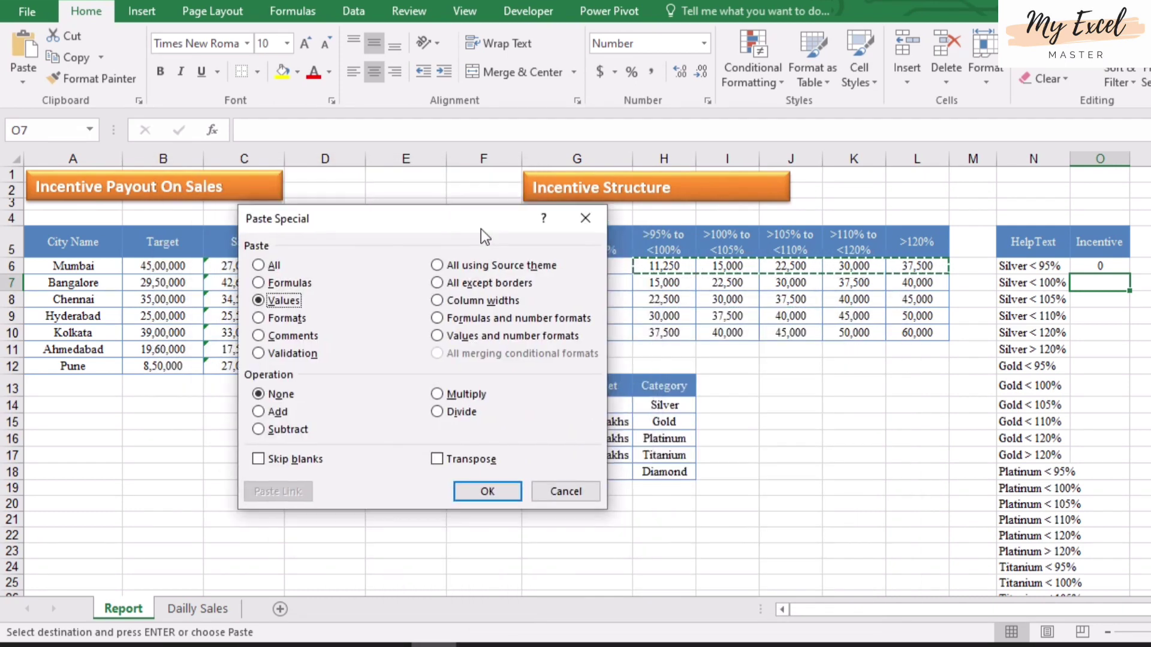
click(471, 460)
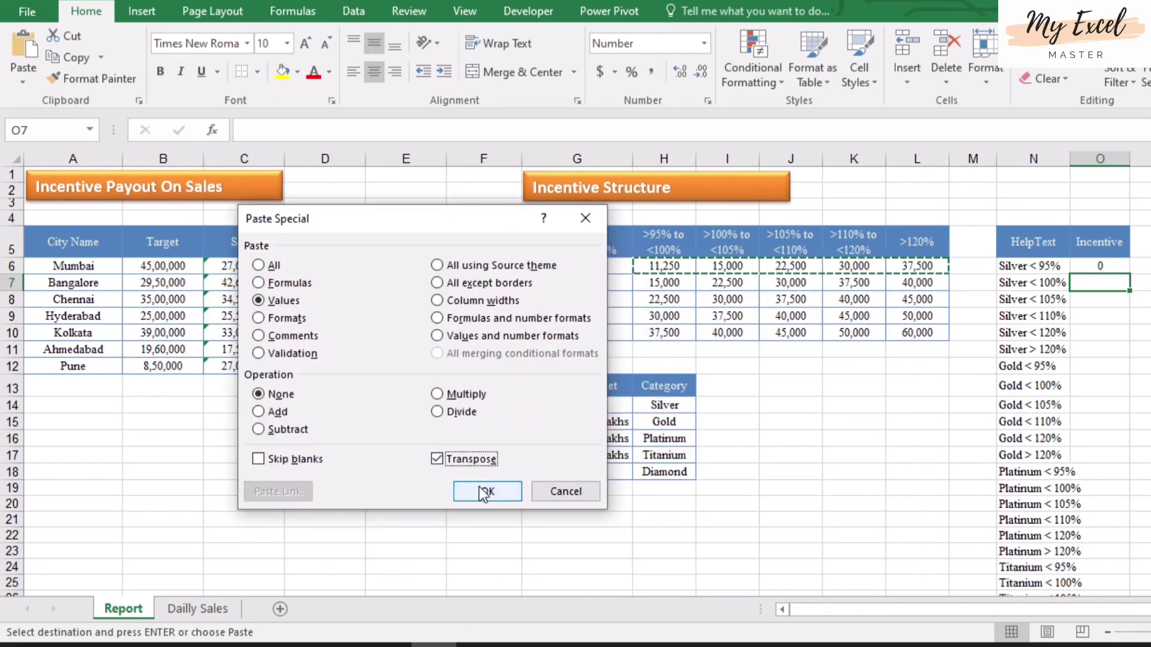
click(487, 492)
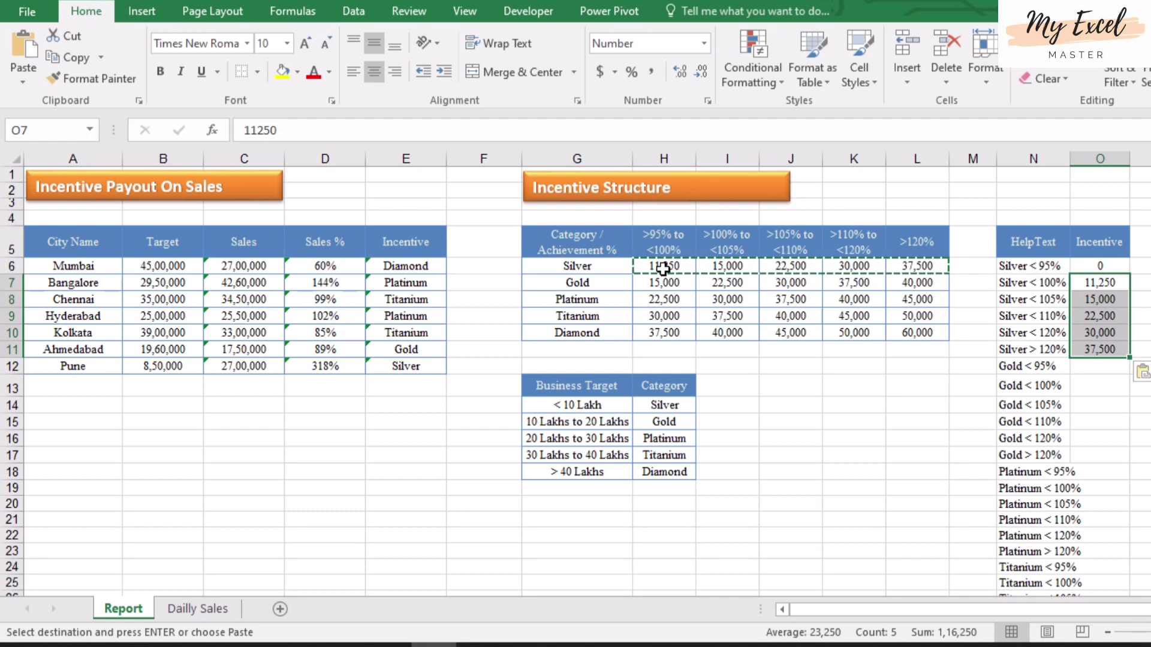
Clear the copy selection and enter 0 in O12 as the incentive for "Gold < 95%"
click(1100, 333)
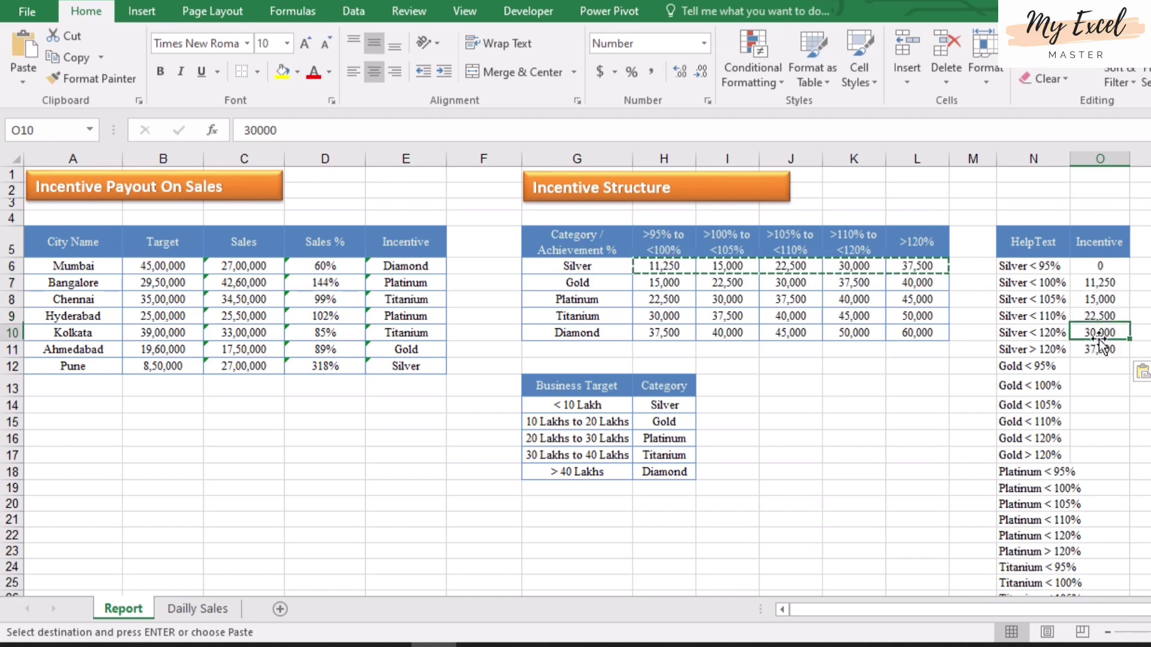
click(1097, 362)
key(Escape)
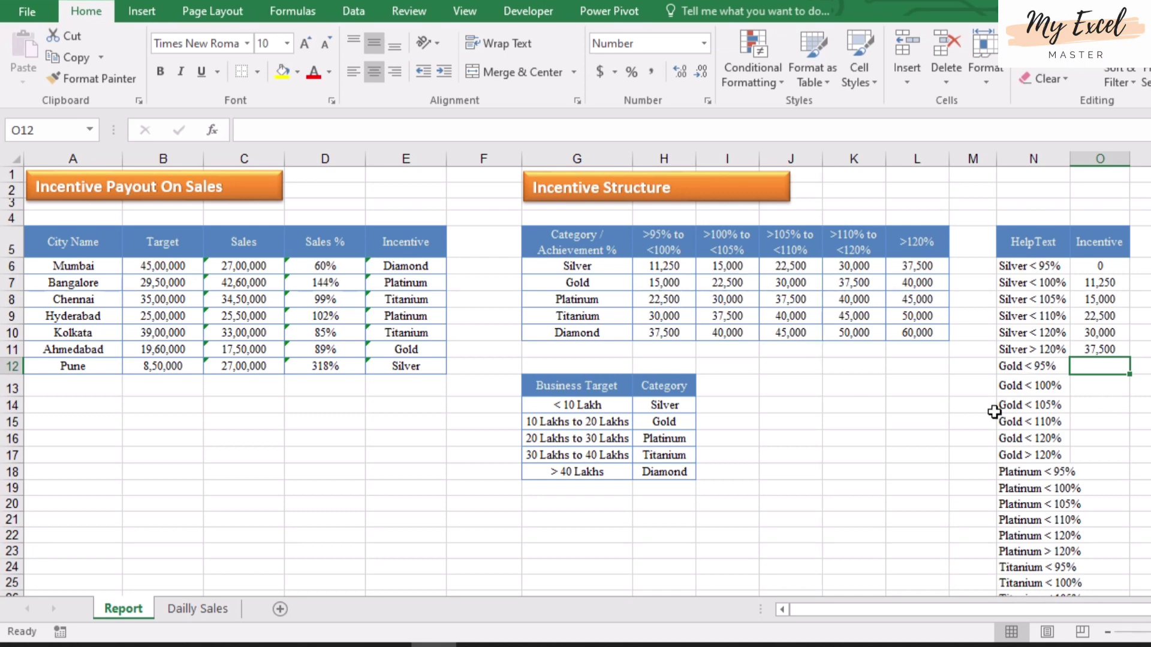
text(0)
key(Return)
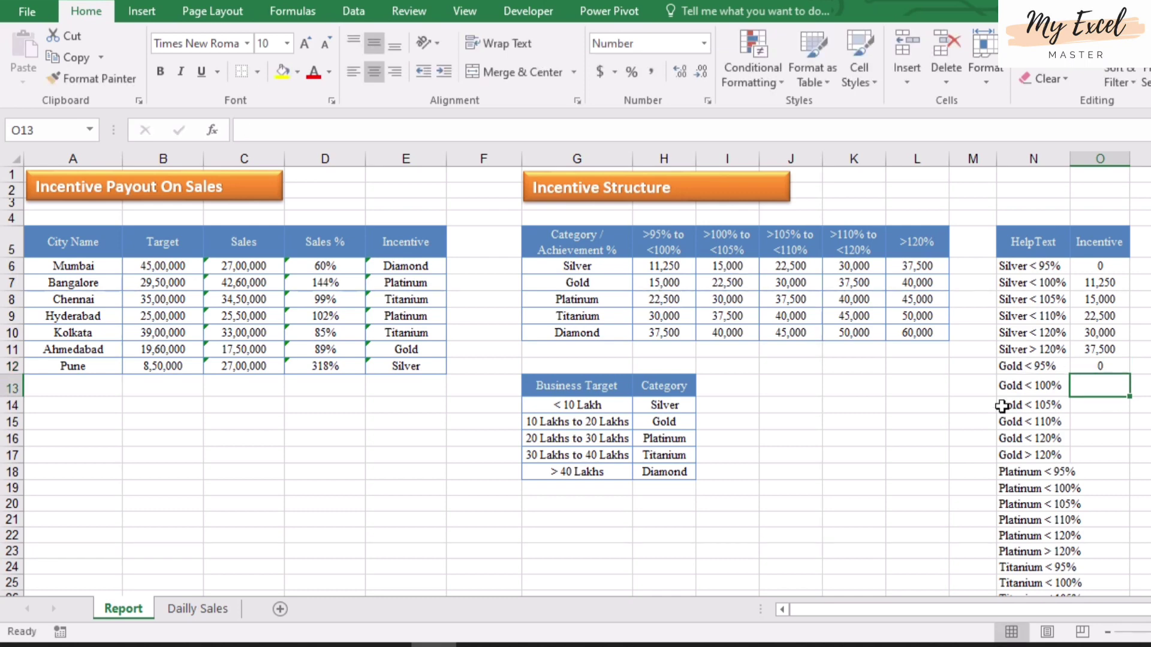
Copy the Gold incentives in H7:L7 and paste them as transposed values into O13:O17
click(670, 283)
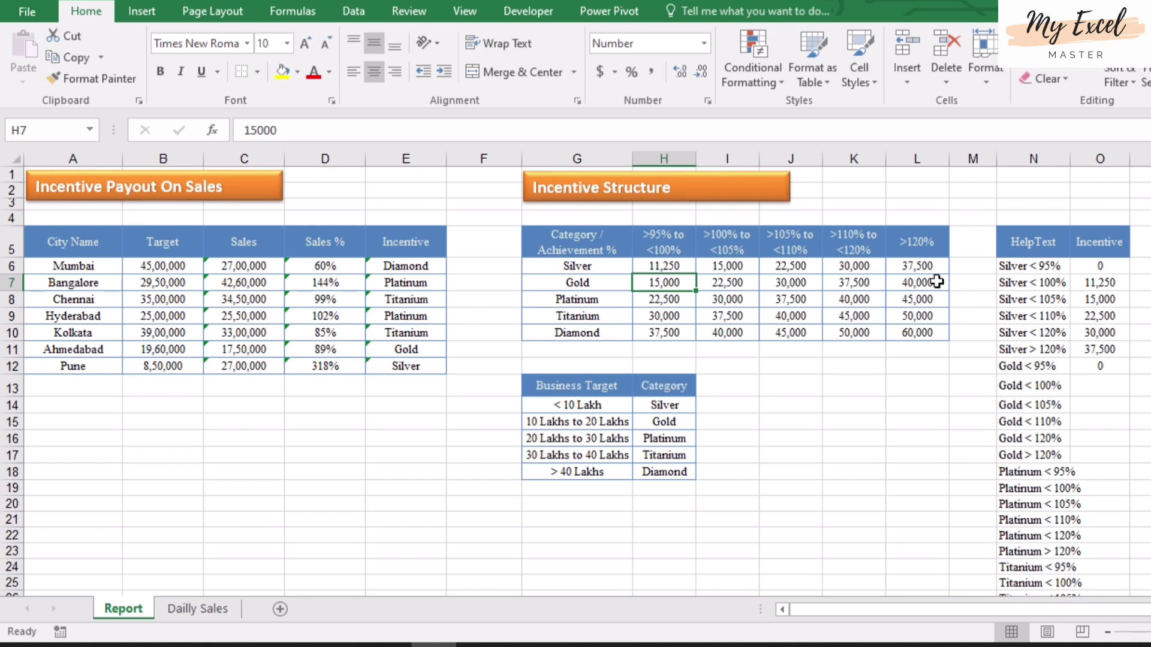
shift+click(937, 282)
key(ctrl+c)
click(1101, 387)
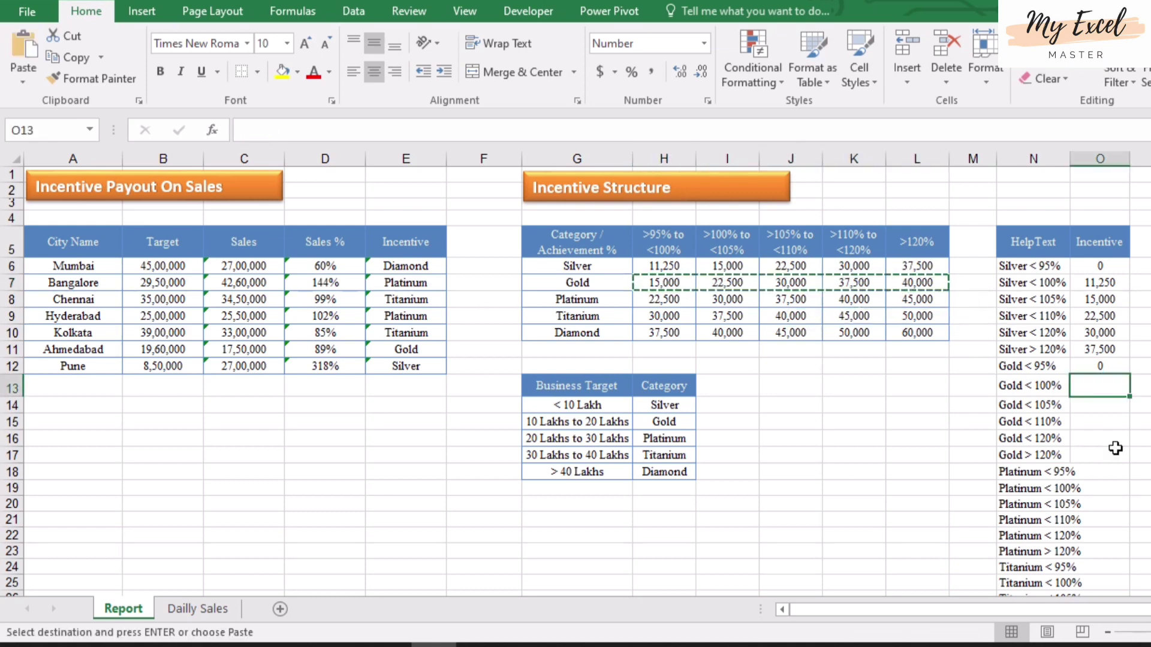
key(alt+e)
key(s)
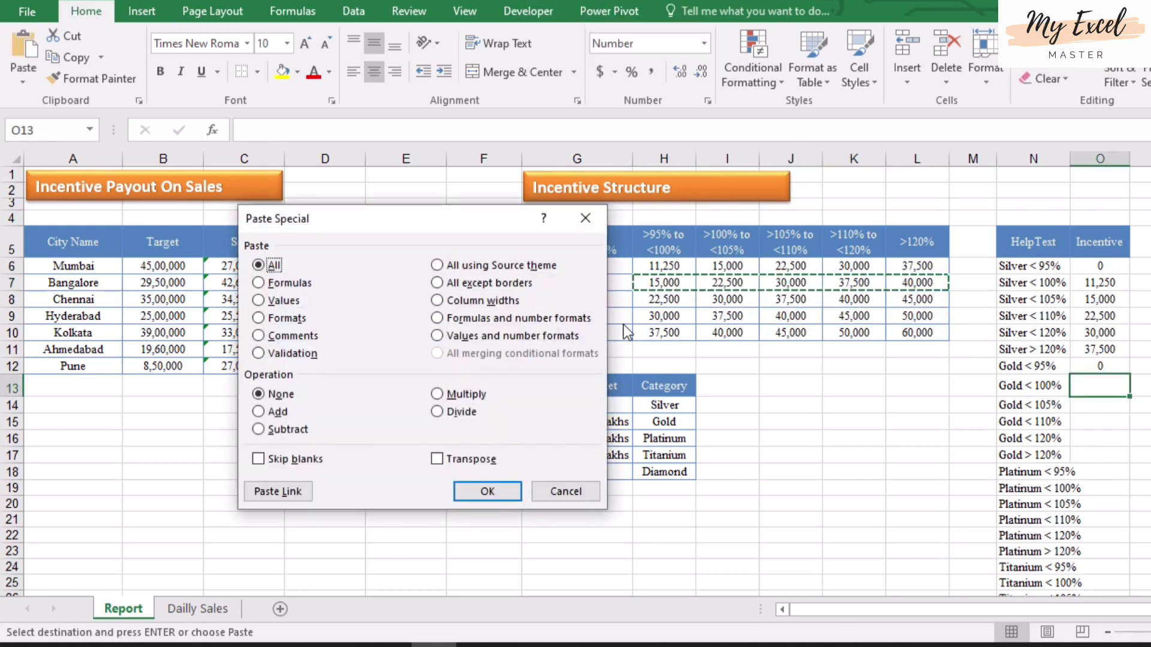
click(282, 300)
click(437, 459)
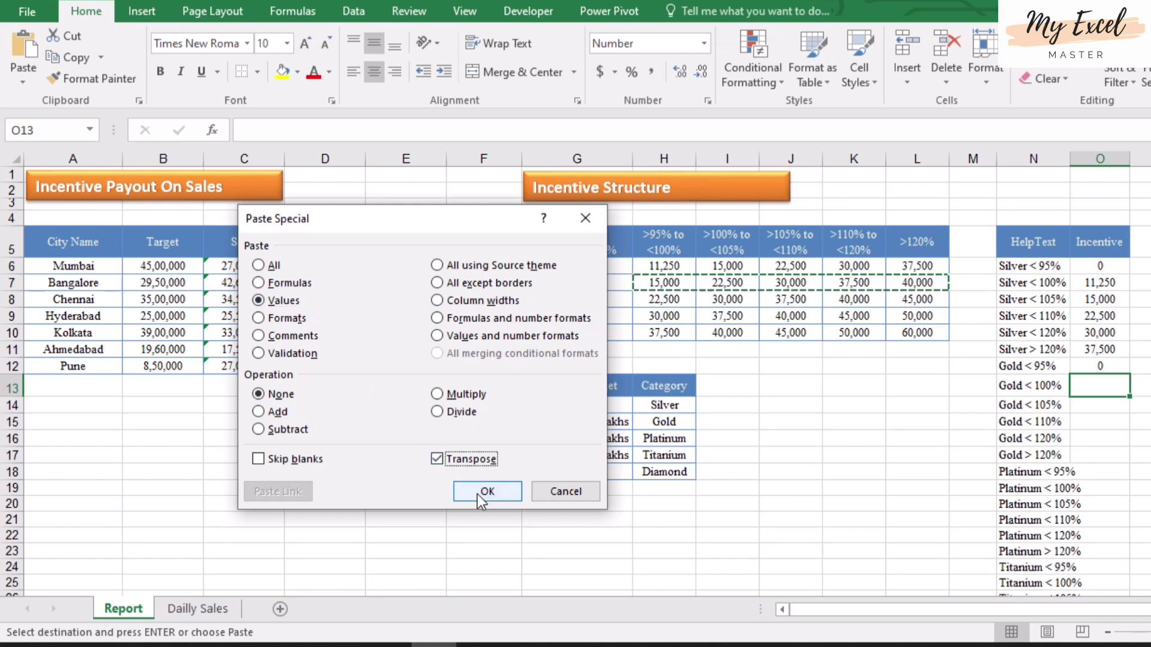
click(478, 495)
Enter 0 in O18 as the incentive for "Platinum < 95%"
click(1092, 471)
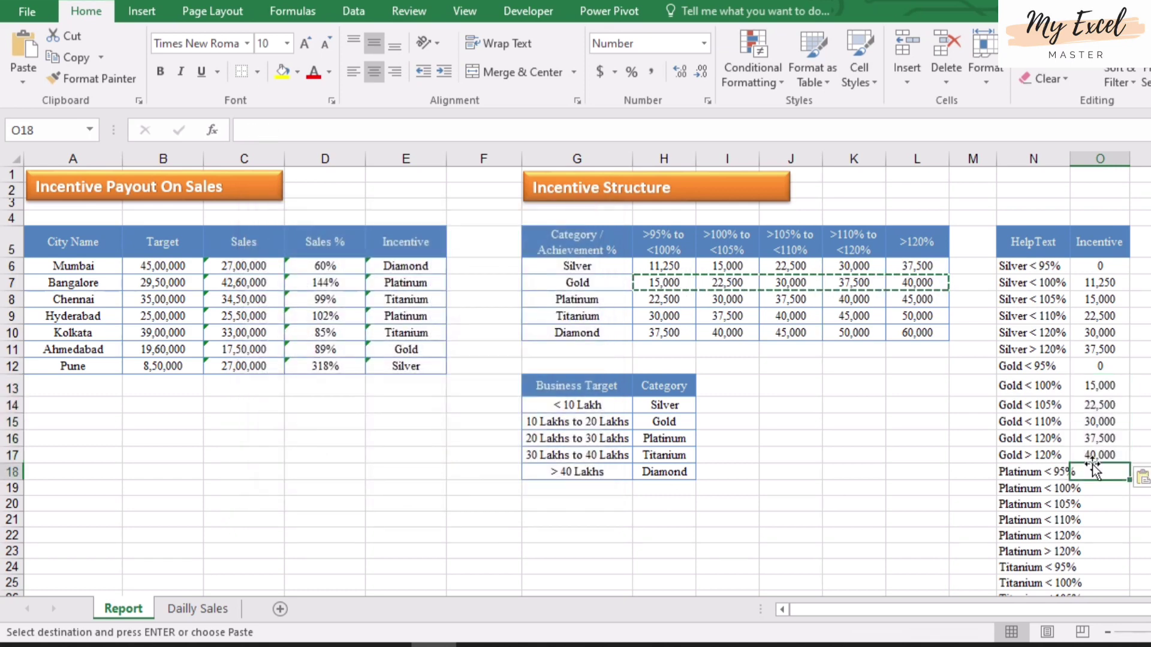
text(0)
key(Return)
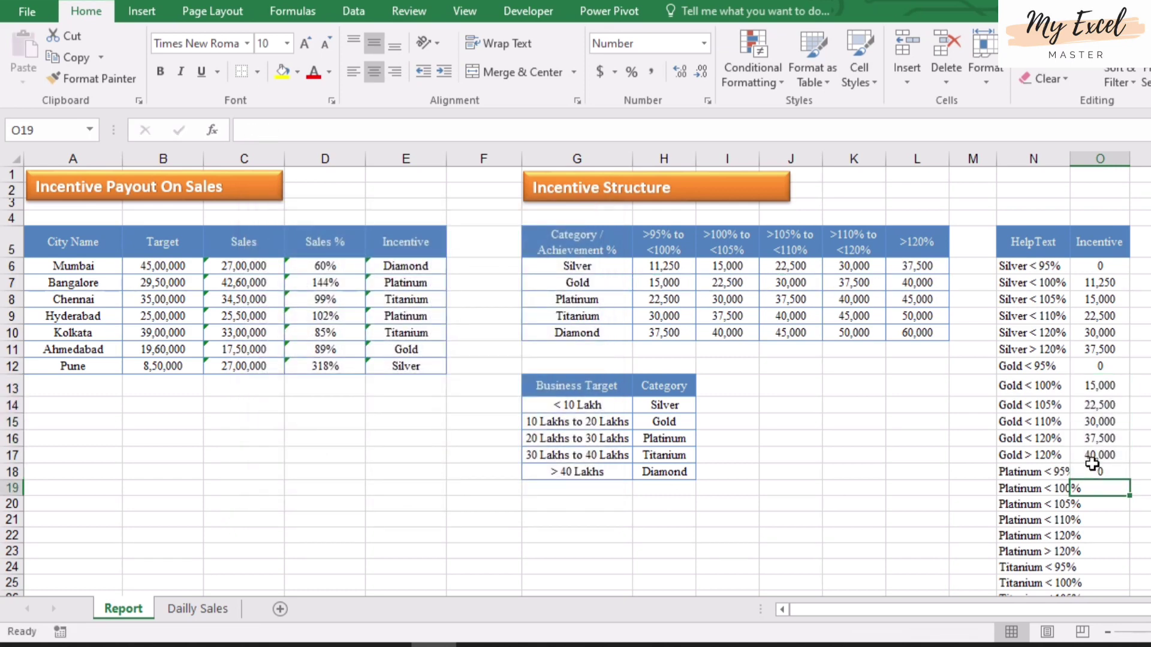
Autofit column N to its HelpText entries and narrow the spacer columns M and F
double_click(1068, 158)
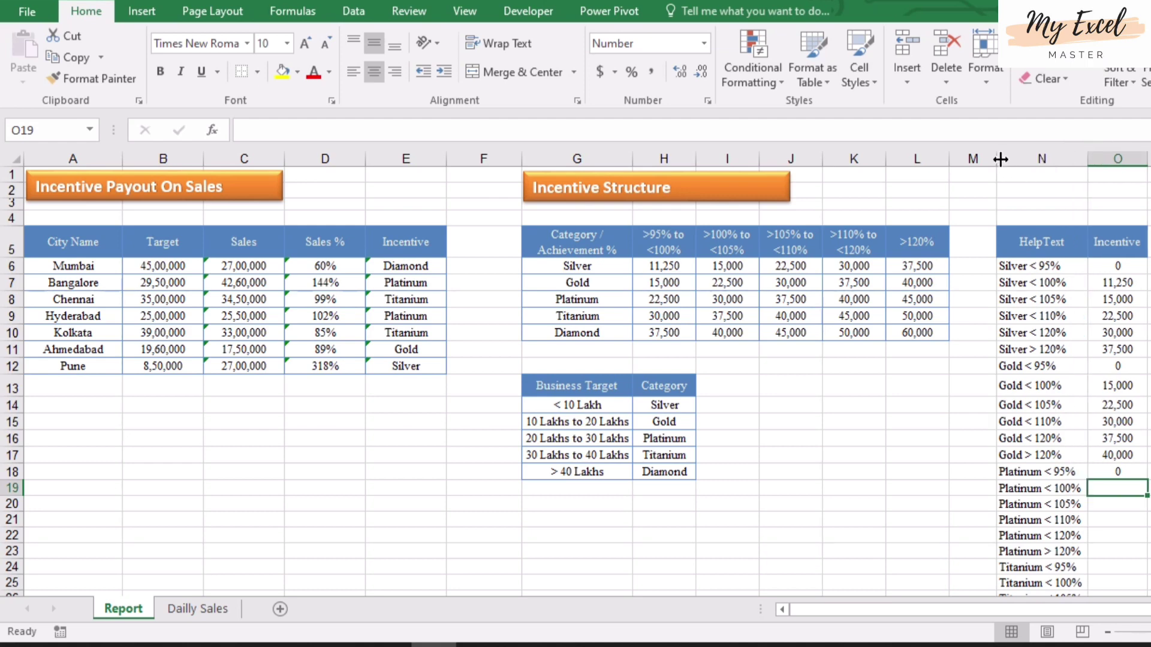
drag(1000, 159, 979, 158)
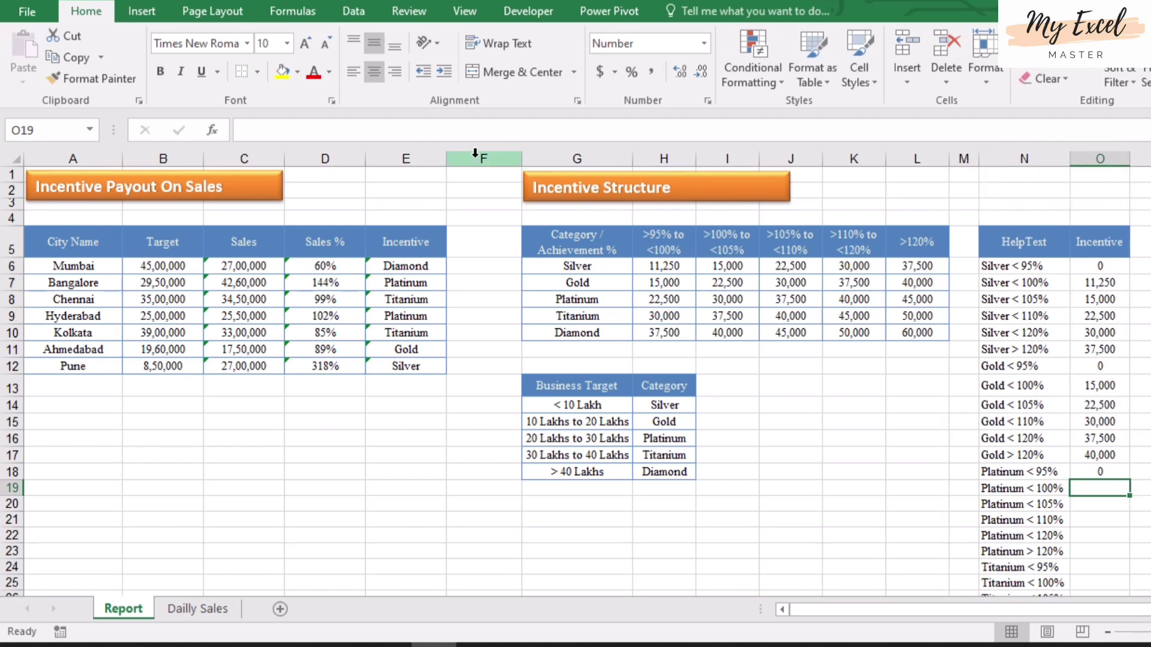
drag(521, 158, 475, 157)
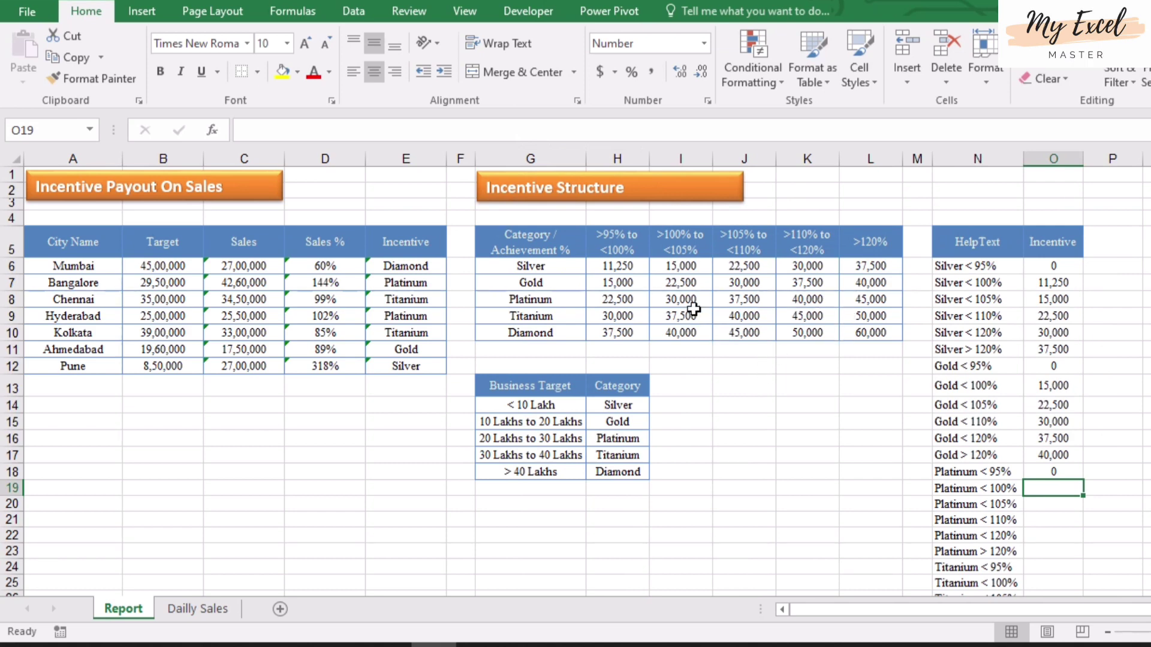
Copy the Platinum incentives in H8:L8 and paste them as transposed values into O19:O23
click(623, 300)
drag(617, 299, 873, 300)
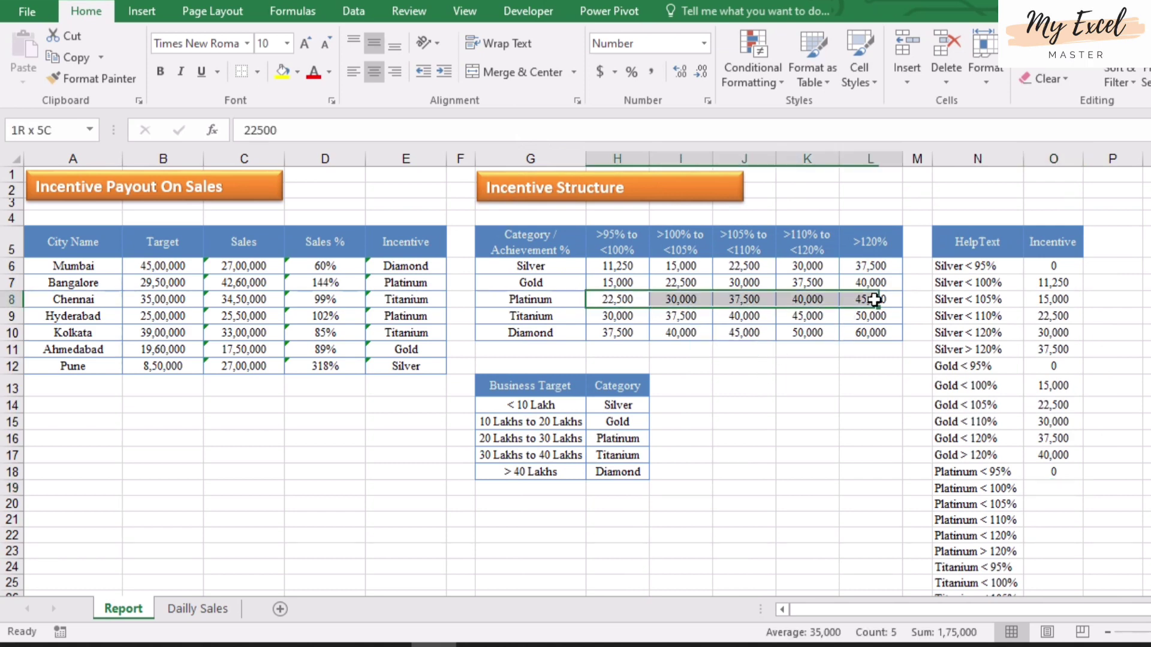
key(ctrl+c)
click(1056, 487)
key(ctrl+alt+v)
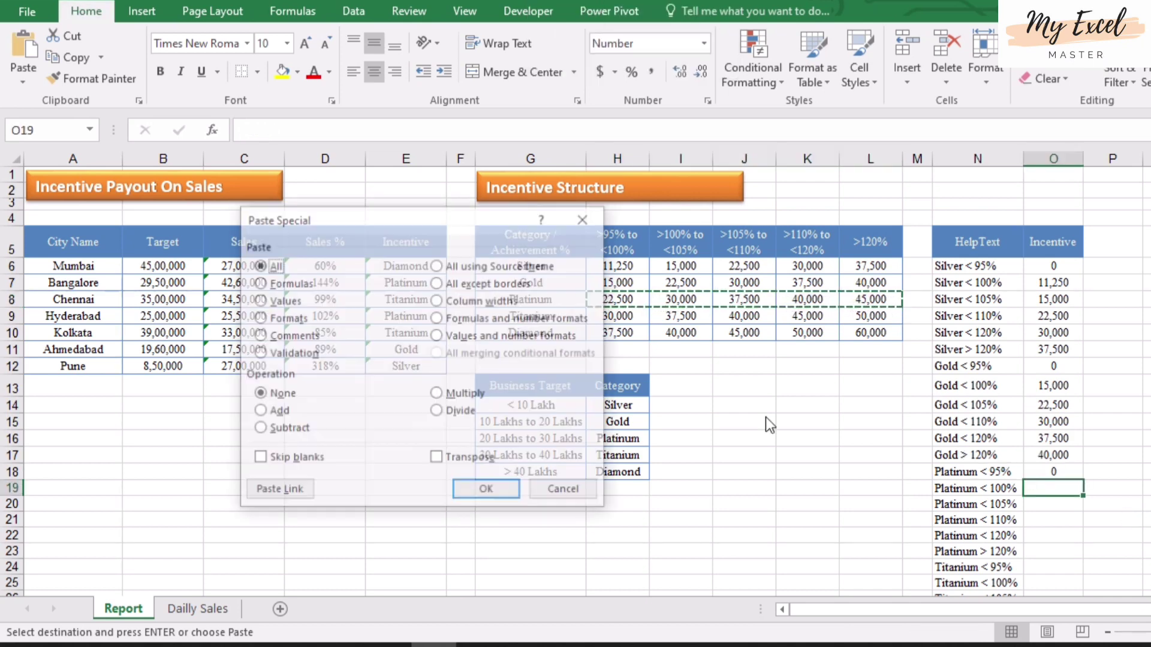
click(281, 301)
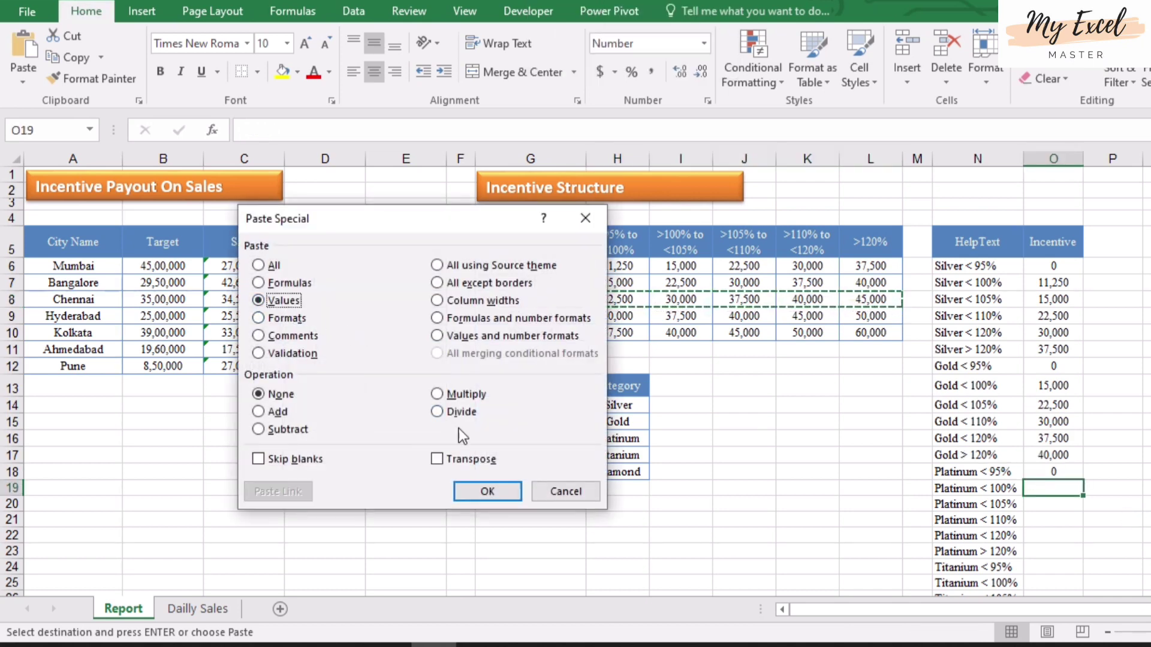
click(474, 462)
click(487, 491)
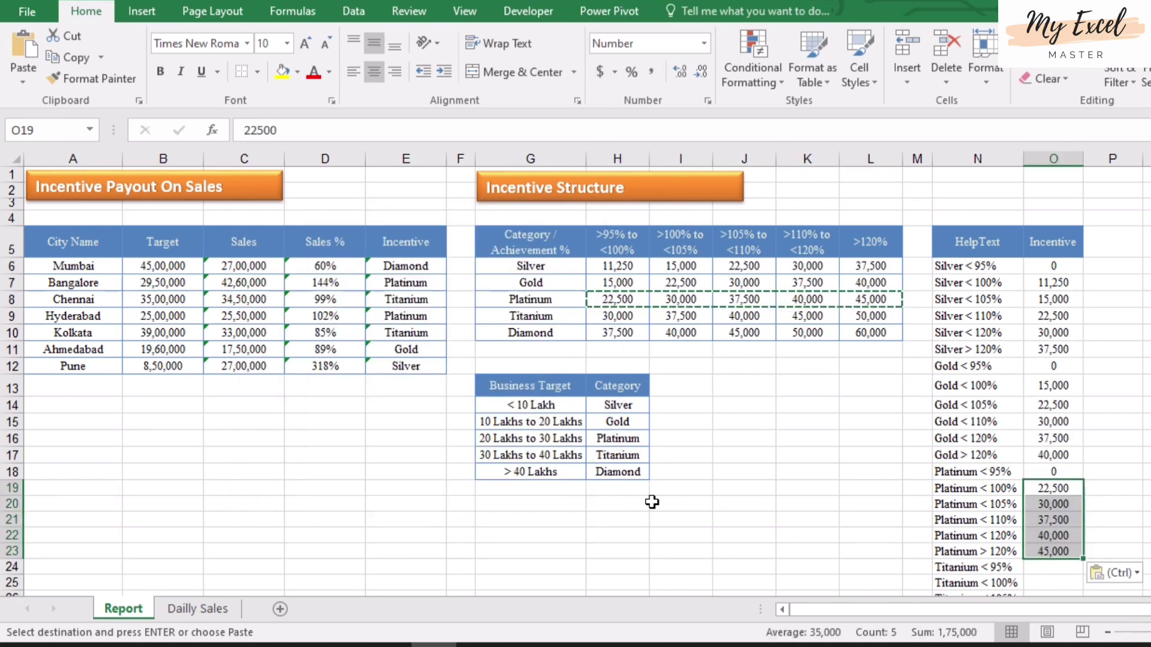
click(628, 323)
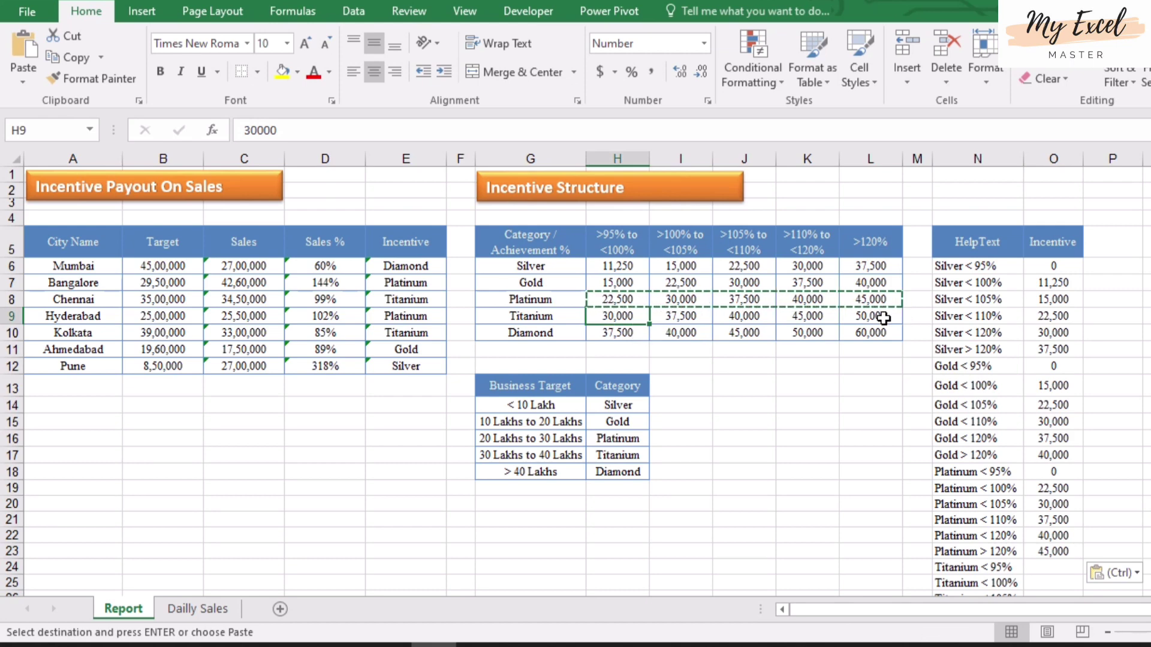
shift+click(883, 318)
key(ctrl+c)
Enter 0 in O24 as the incentive for "Titanium < 95%"
scroll(1074, 437, down, 3)
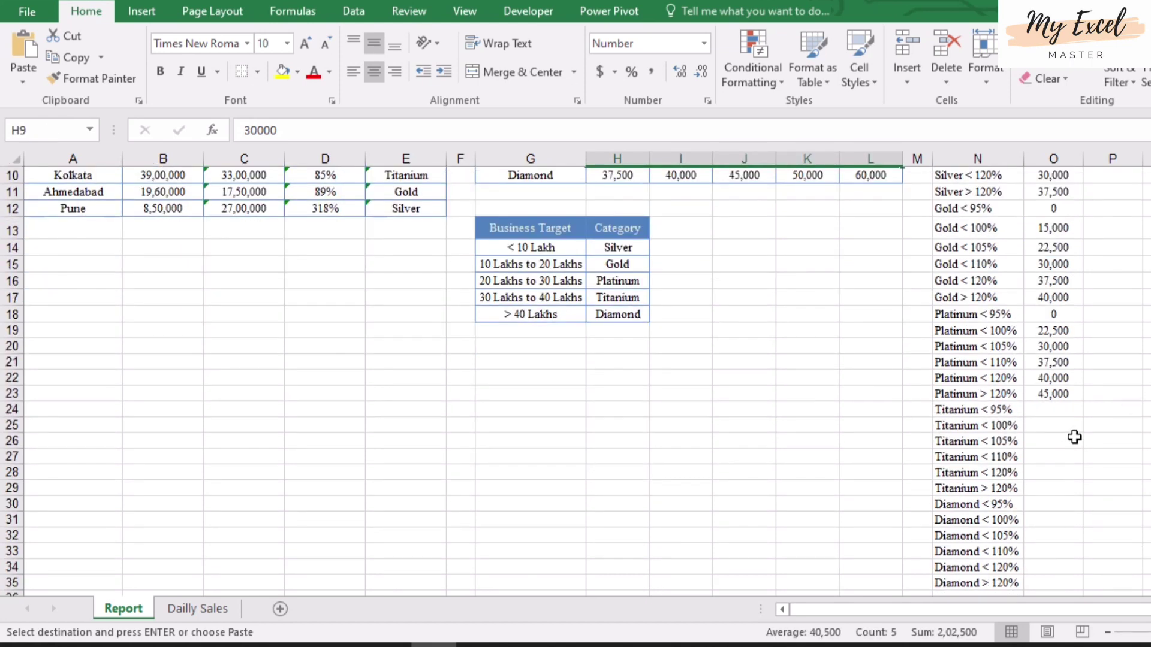
click(1050, 410)
text(0)
key(Return)
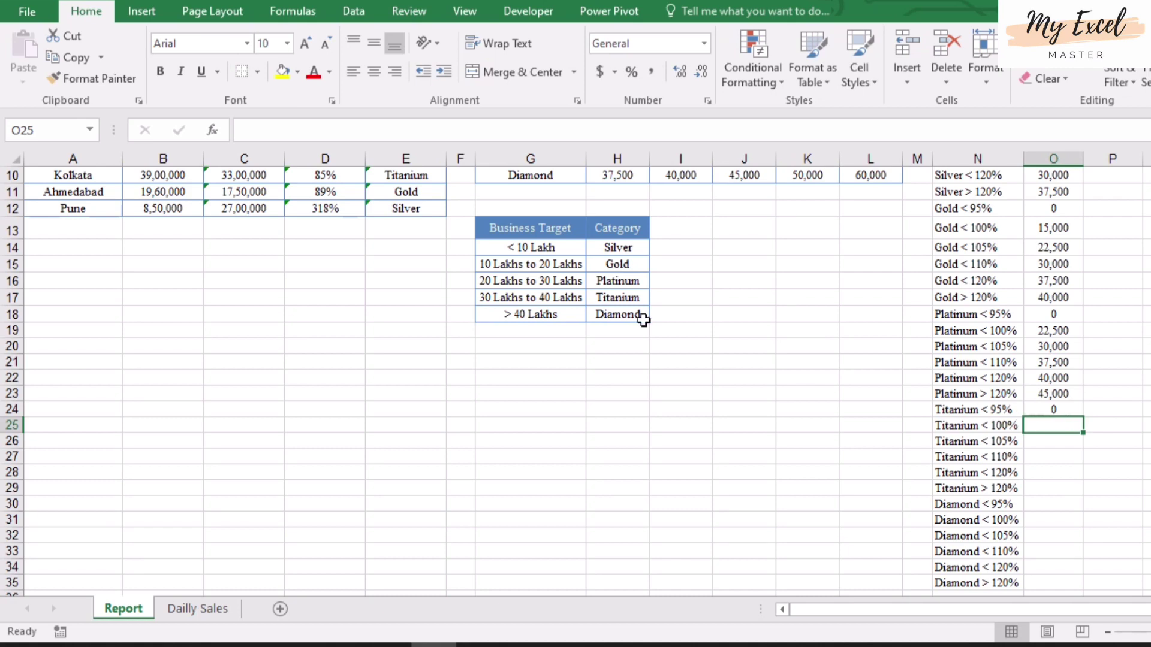
Copy the Titanium incentives in H9:L9 and paste them as transposed values into O25:O29
scroll(570, 286, up, 3)
click(607, 316)
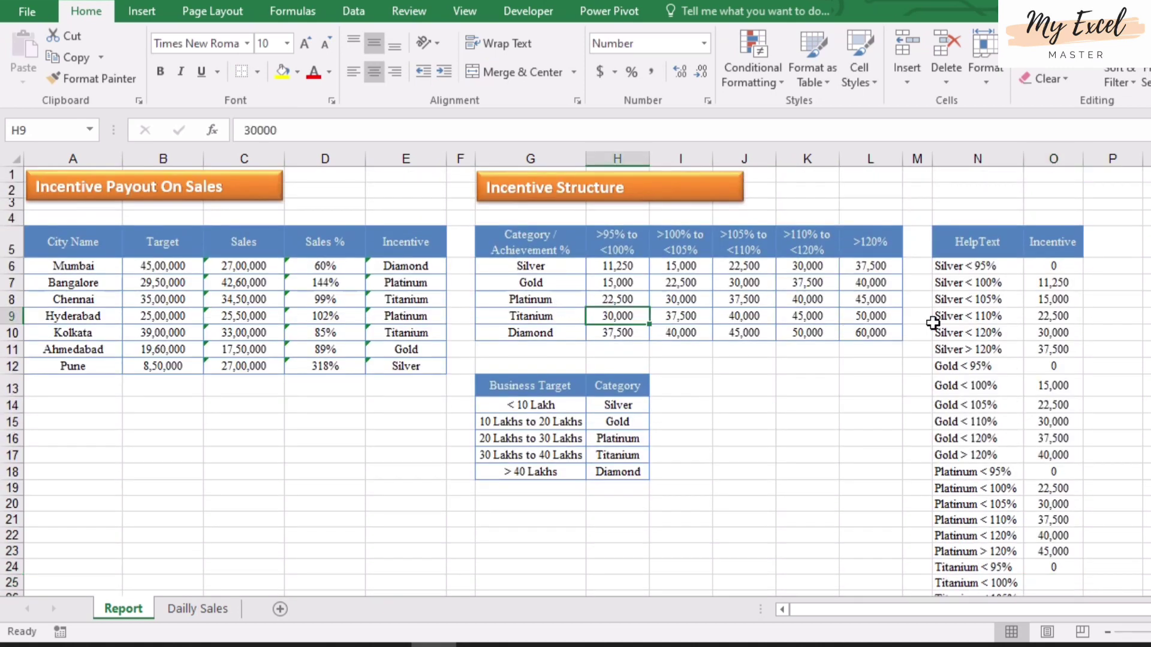
shift+click(893, 319)
key(ctrl+c)
scroll(1030, 401, down, 2)
scroll(1030, 402, down, 2)
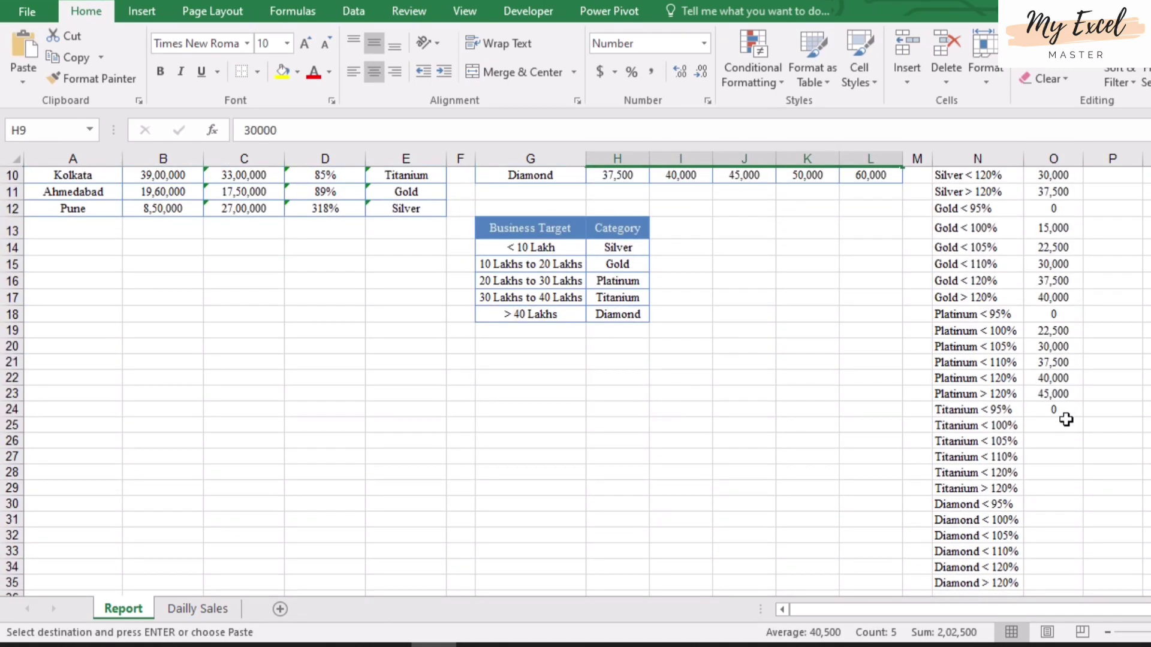
click(1057, 424)
key(alt+e)
key(s)
key(v)
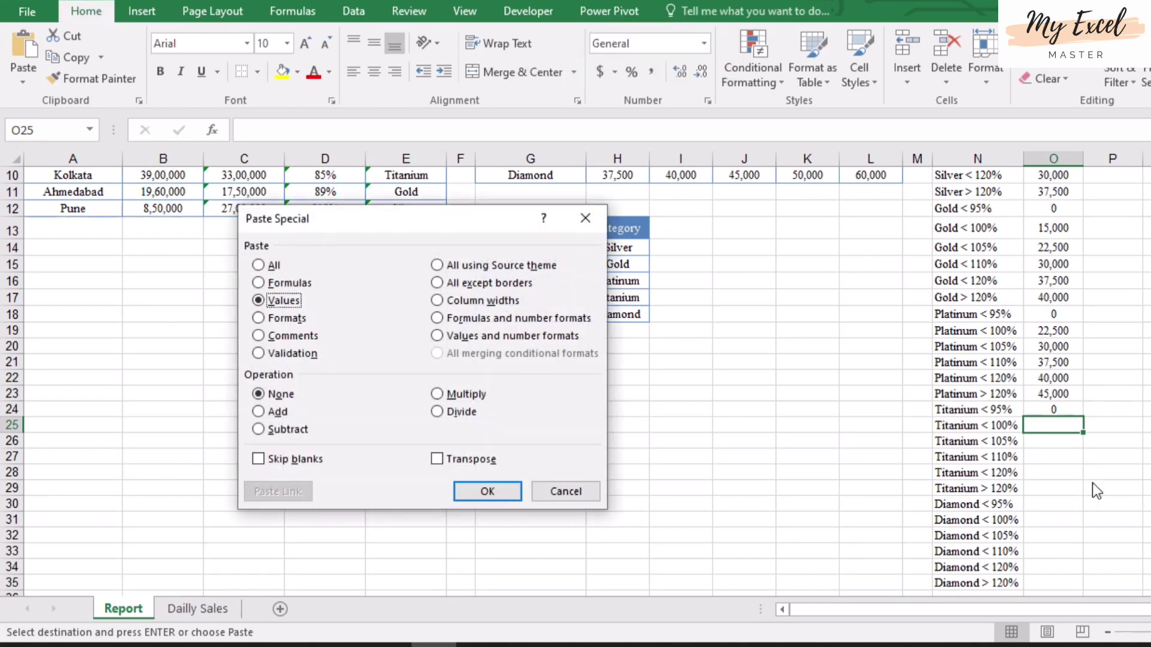
key(e)
key(Return)
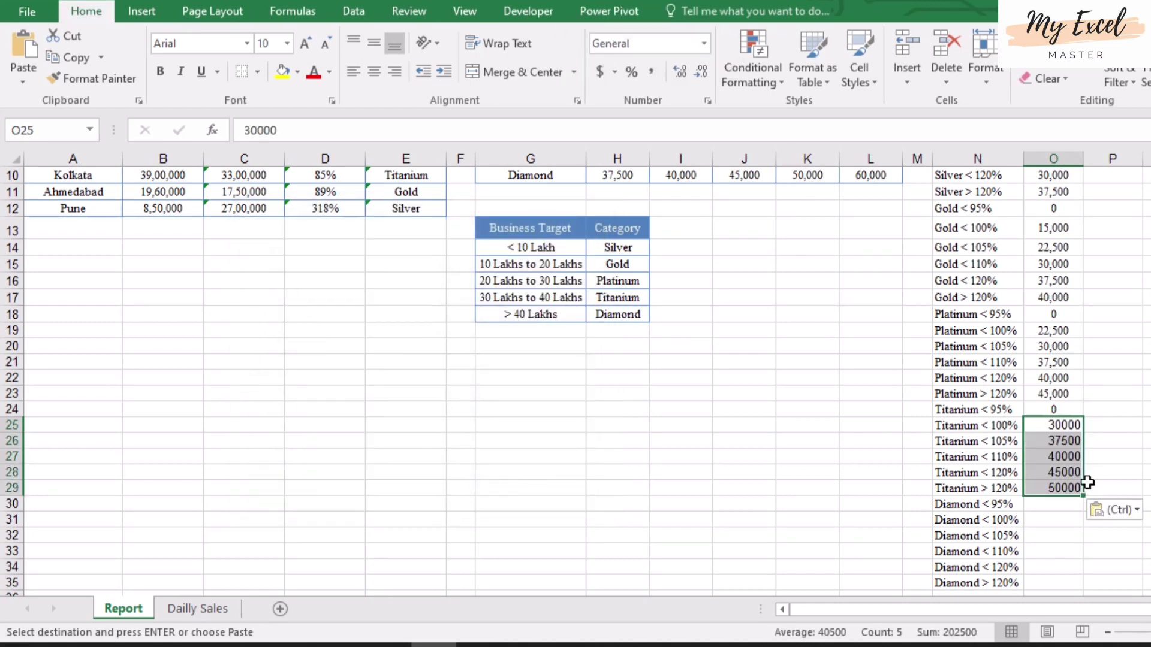
Enter 0 in O30 as the incentive for "Diamond < 95%"
scroll(525, 371, up, 3)
scroll(1019, 408, down, 3)
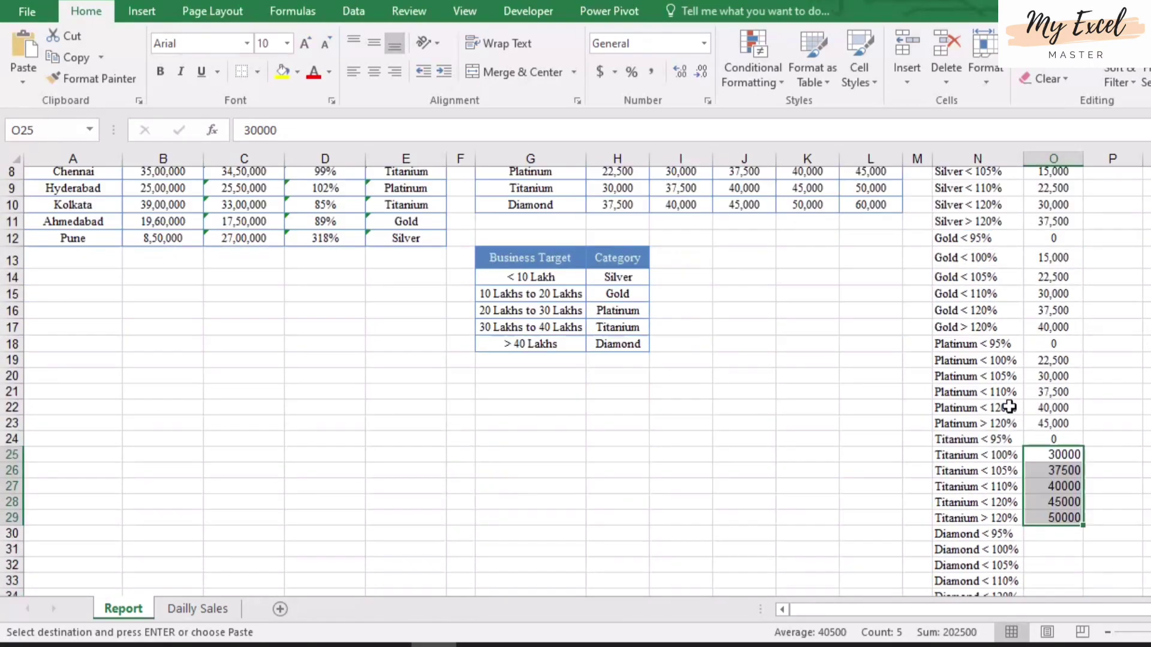
click(1044, 503)
text(0)
key(Return)
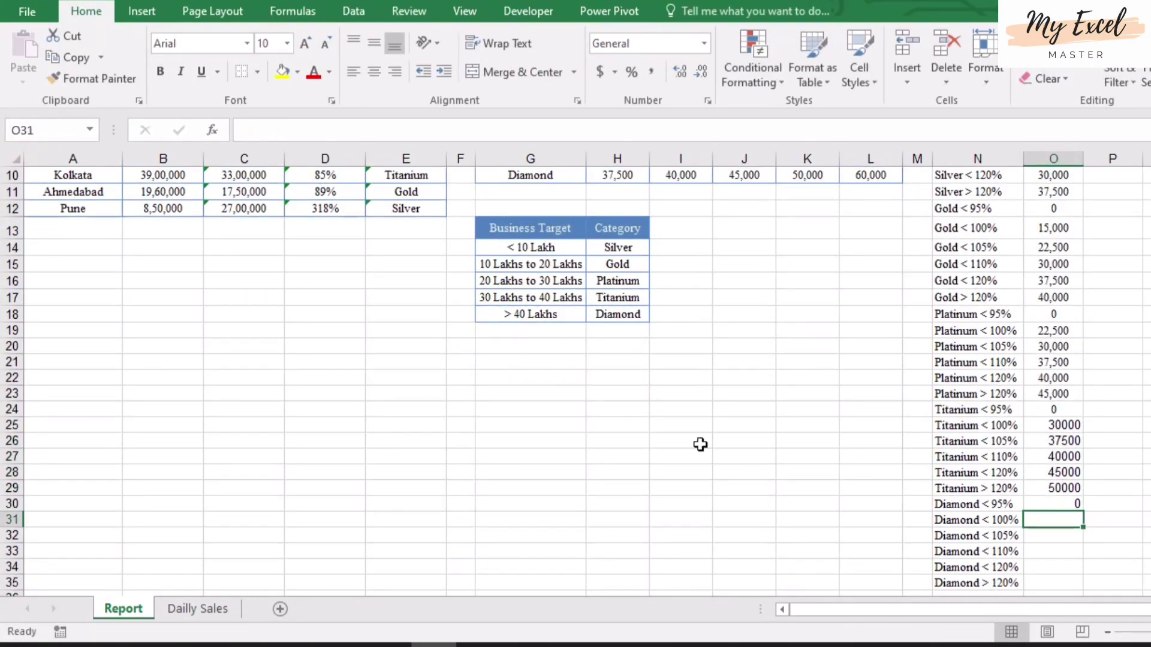
Copy the Diamond incentives in H10:L10 and paste them as transposed values into O31:O35
scroll(698, 444, up, 3)
drag(630, 334, 888, 334)
key(ctrl+c)
scroll(905, 421, down, 3)
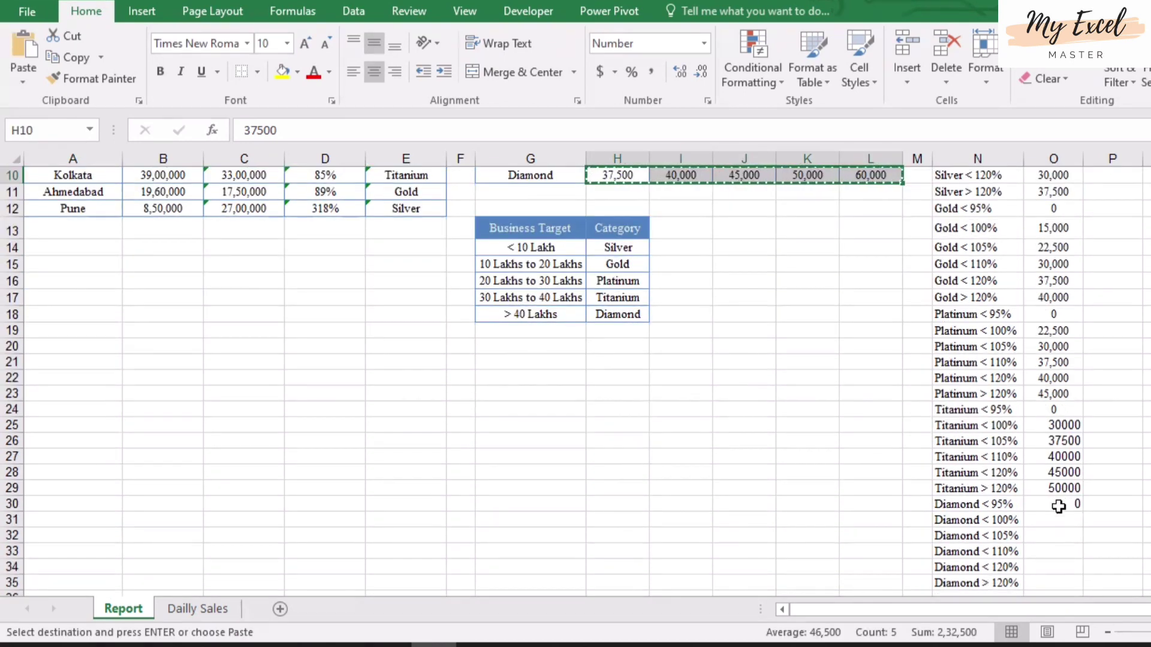
click(1063, 521)
key(alt+e)
key(s)
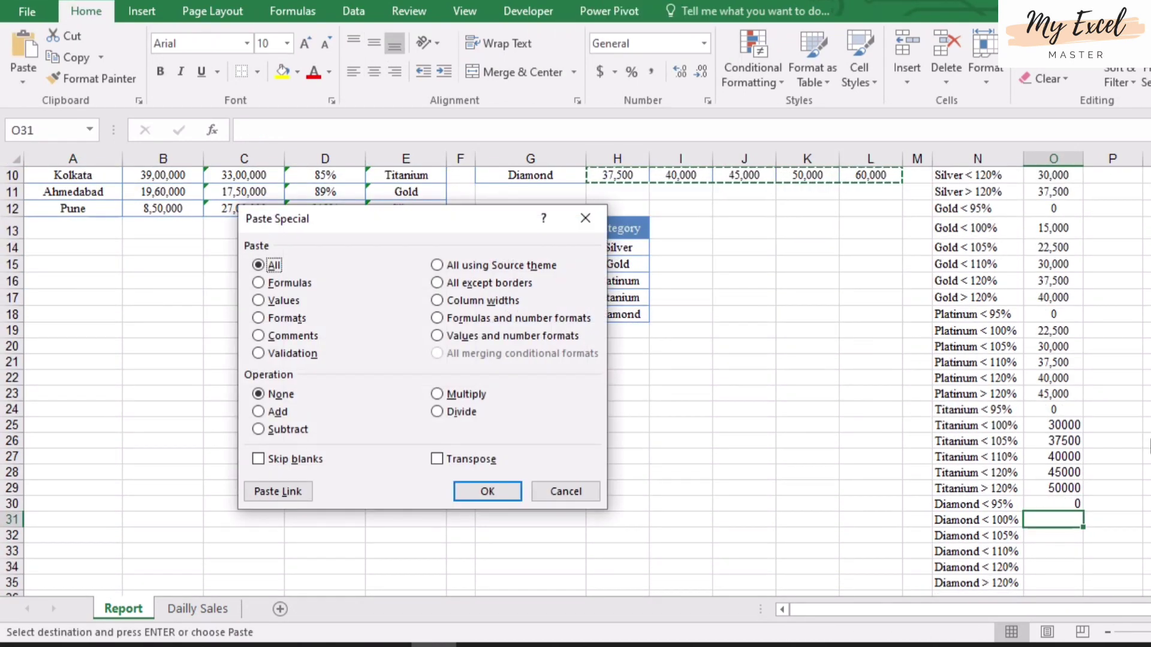
key(e)
key(v)
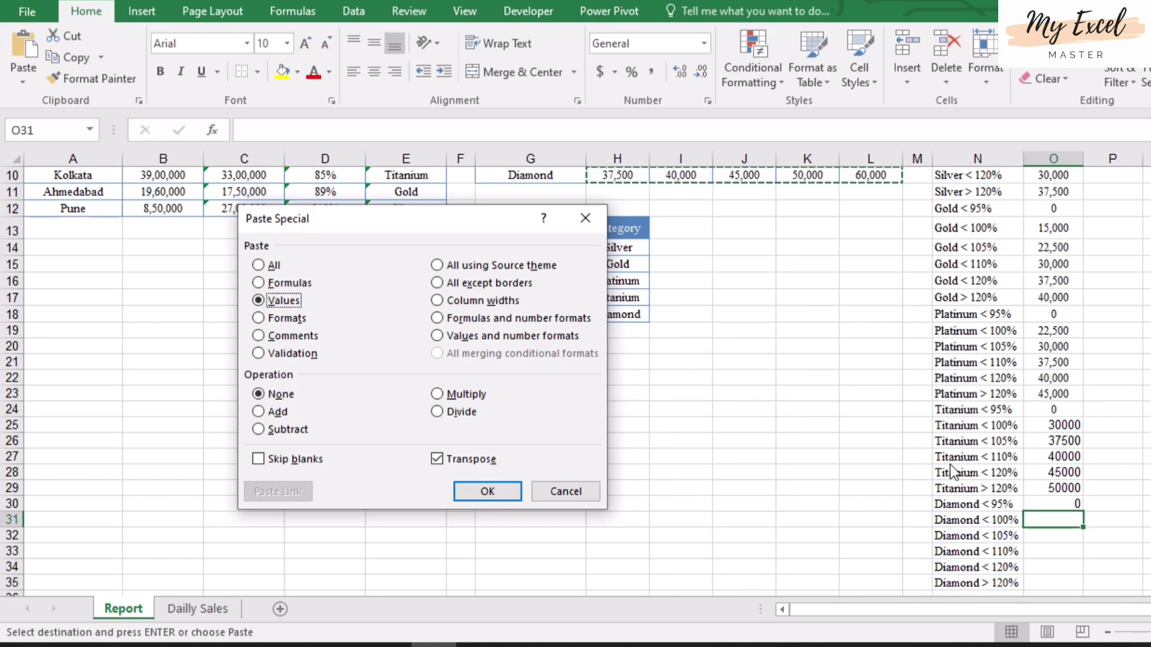
click(507, 487)
Copy O21 and paste only its formats onto the newly filled incentives in O25:O35
click(1053, 410)
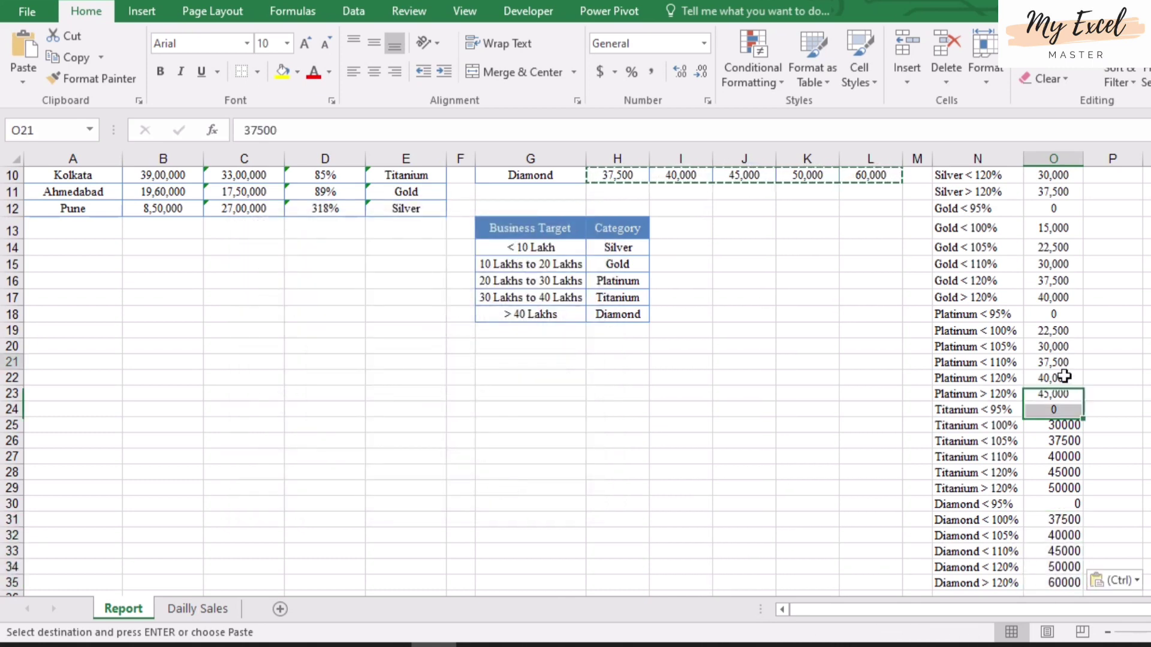
click(1053, 362)
key(ctrl+c)
click(1061, 425)
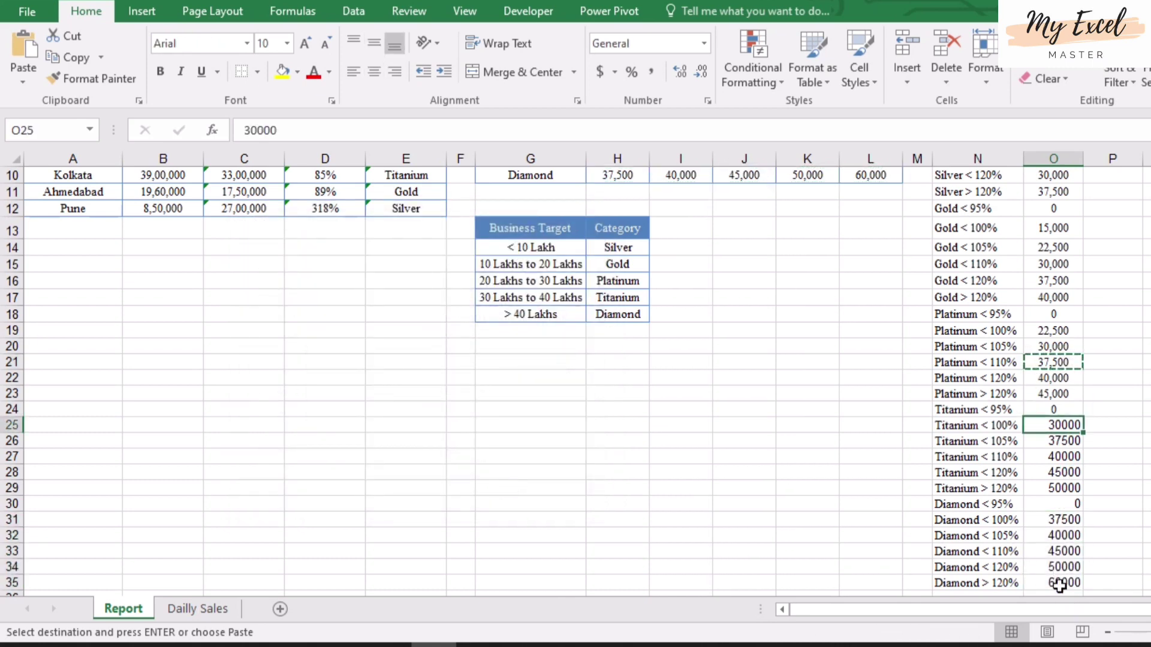
shift+click(1064, 583)
key(ctrl+alt+v)
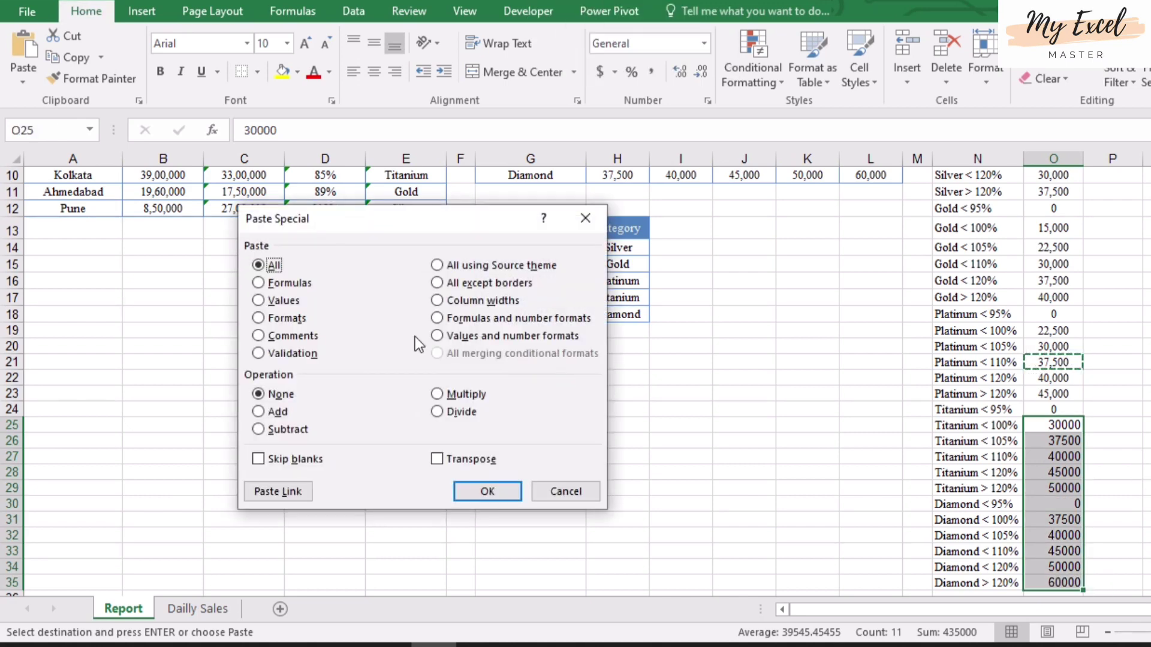
click(283, 319)
click(487, 492)
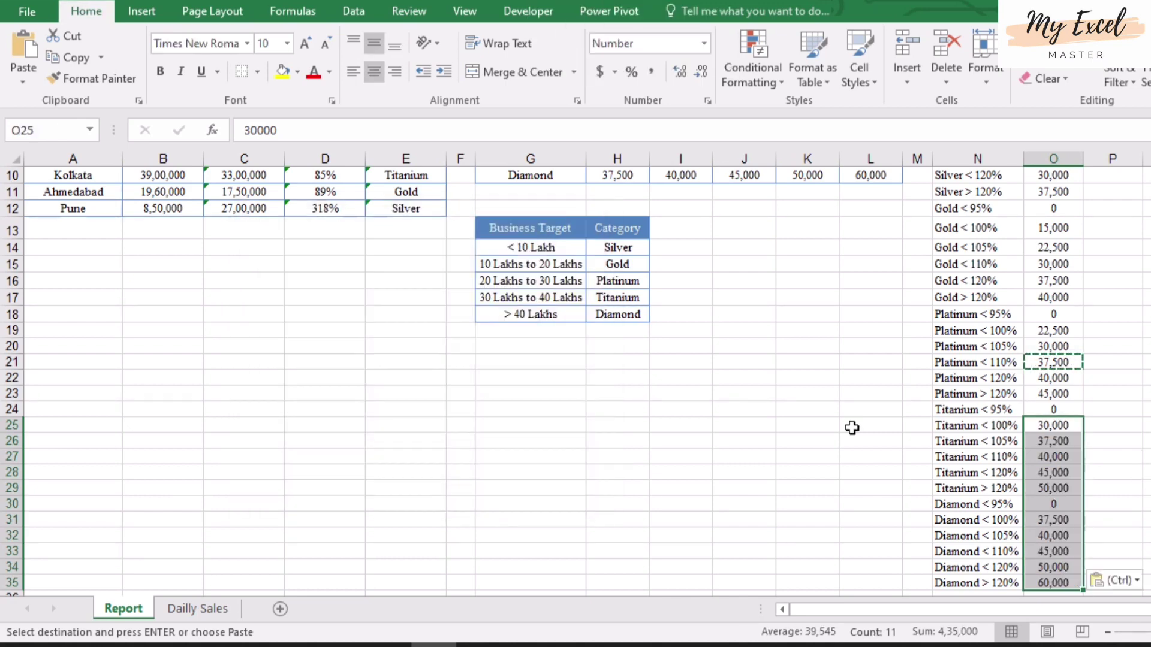
click(896, 367)
key(Escape)
scroll(1087, 382, down, 3)
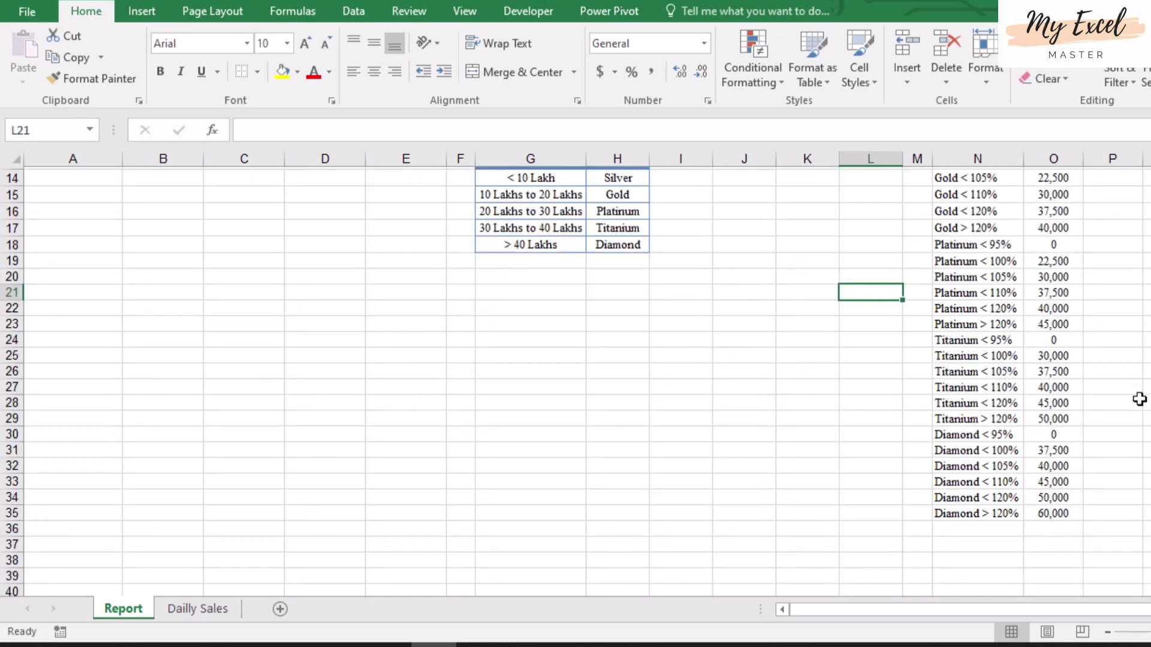
scroll(1138, 398, up, 6)
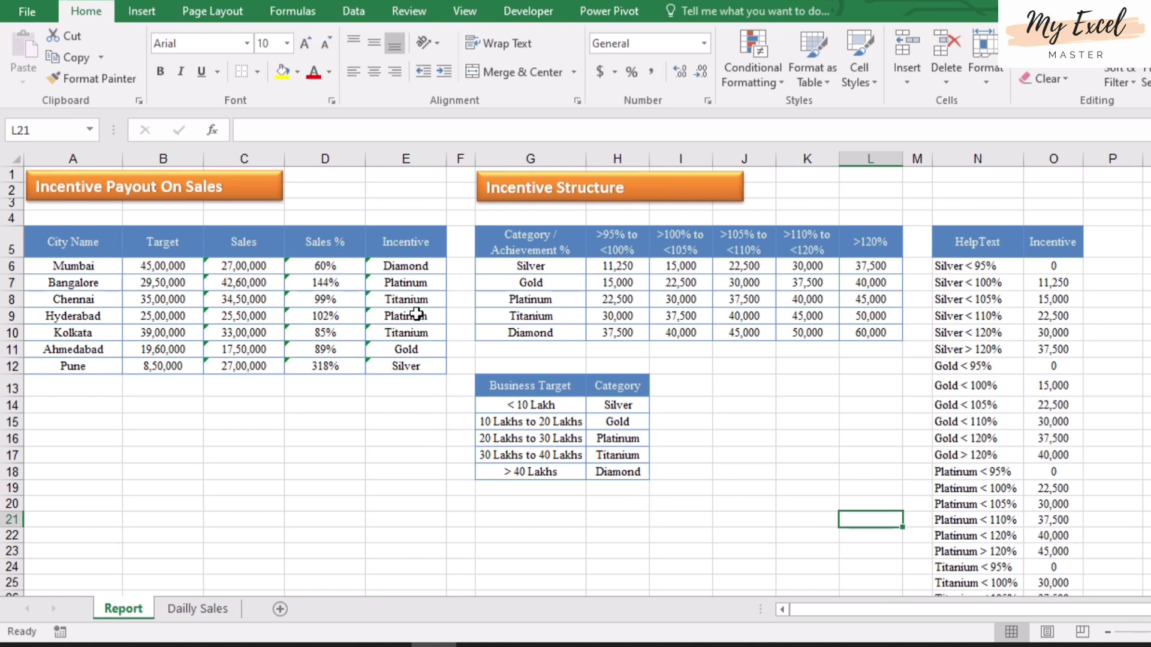
click(979, 235)
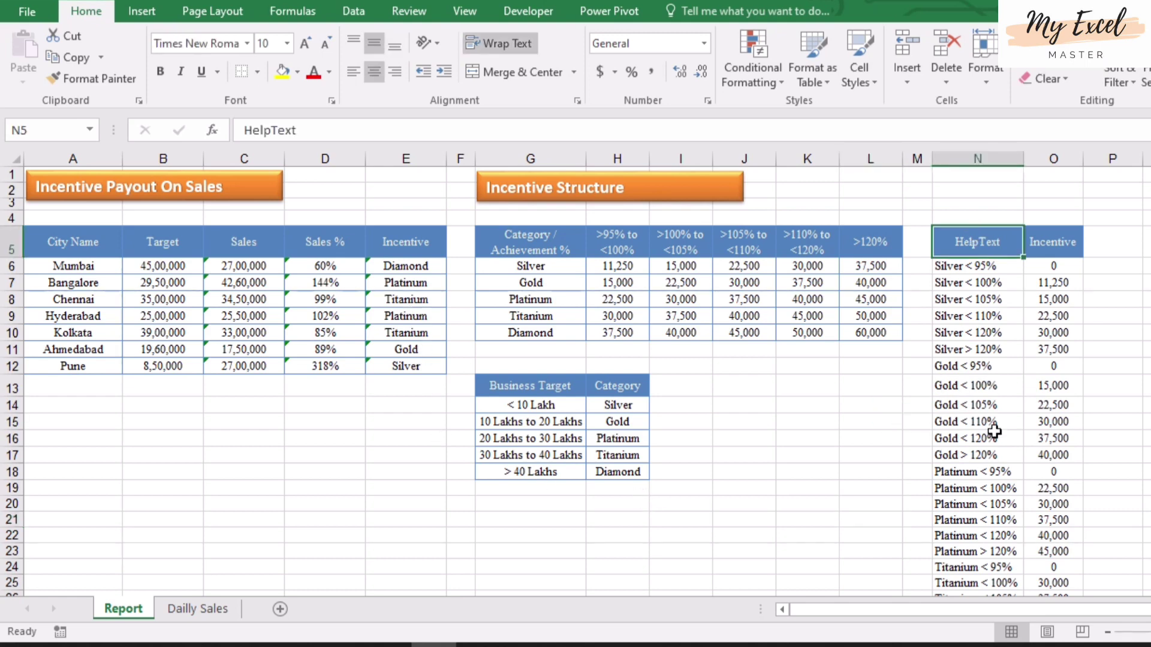
click(1069, 246)
click(1072, 310)
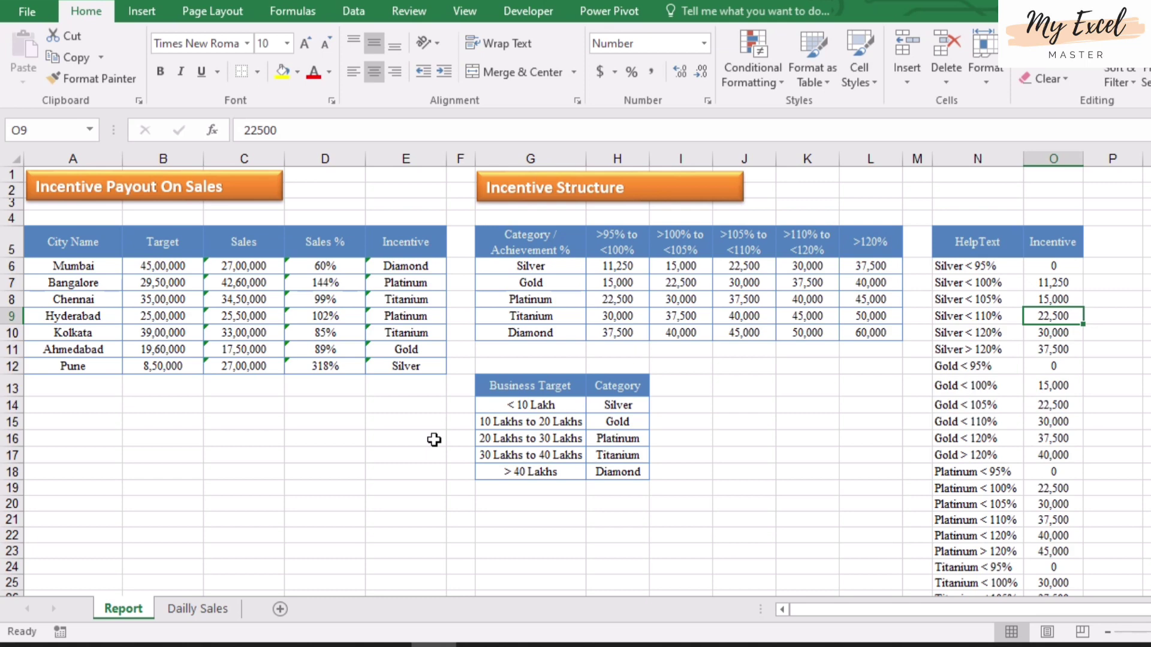
Append &IF(D6<95%,0, to the category formula in E6 so it also tests Mumbai's Sales % against 95%
click(406, 265)
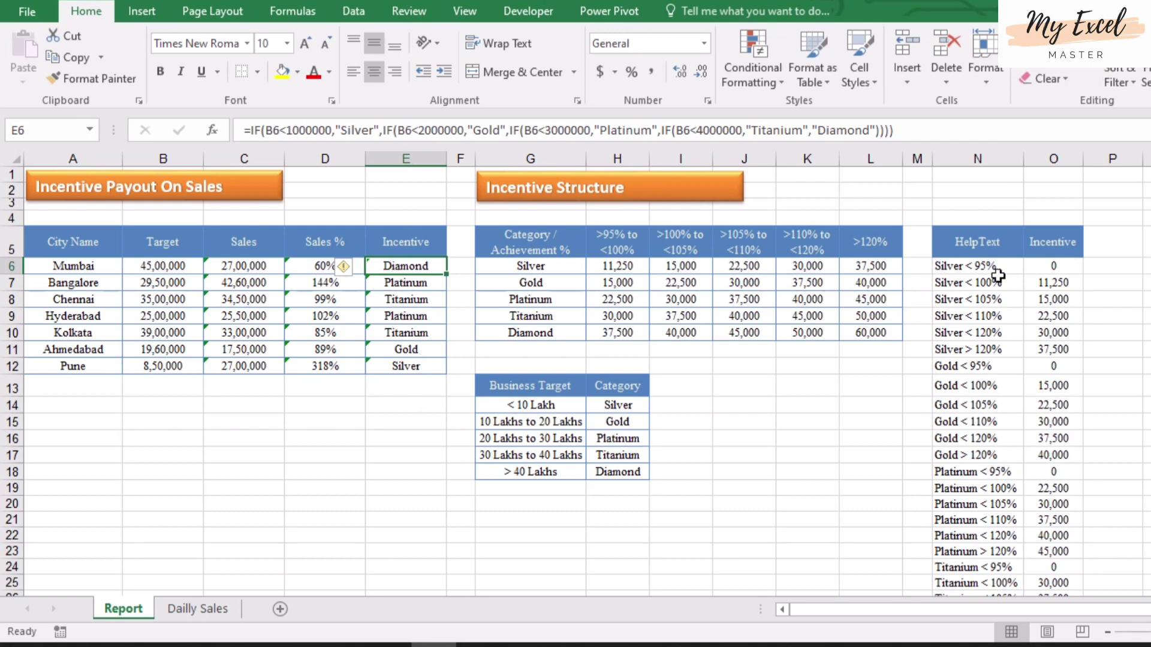
click(945, 130)
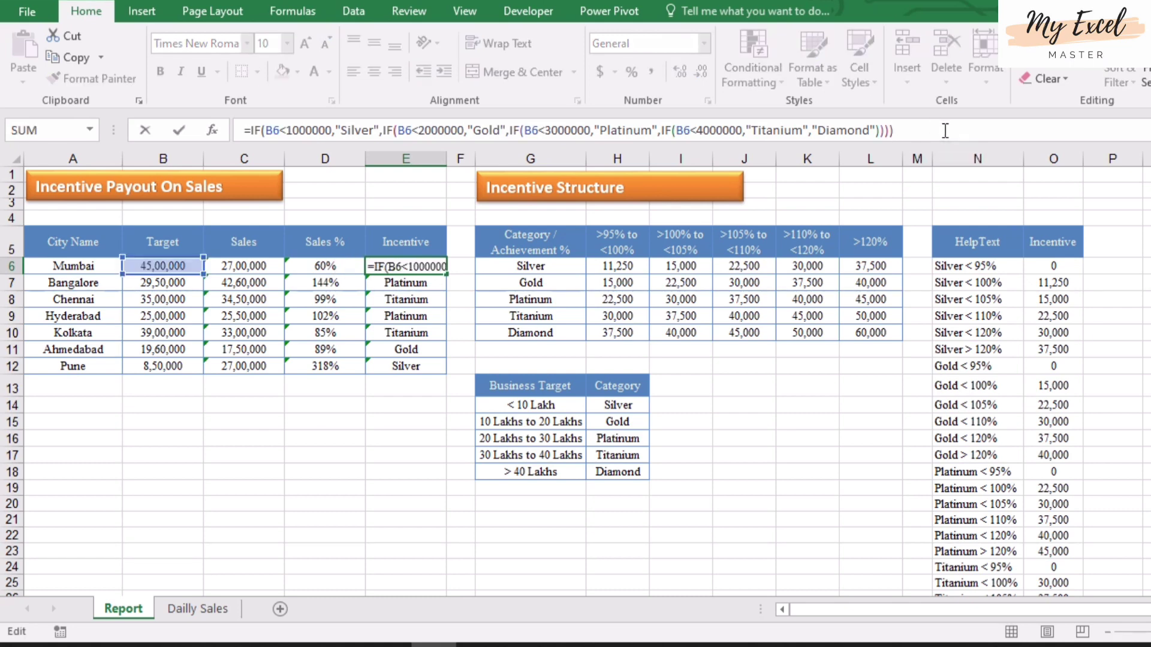
text(&)
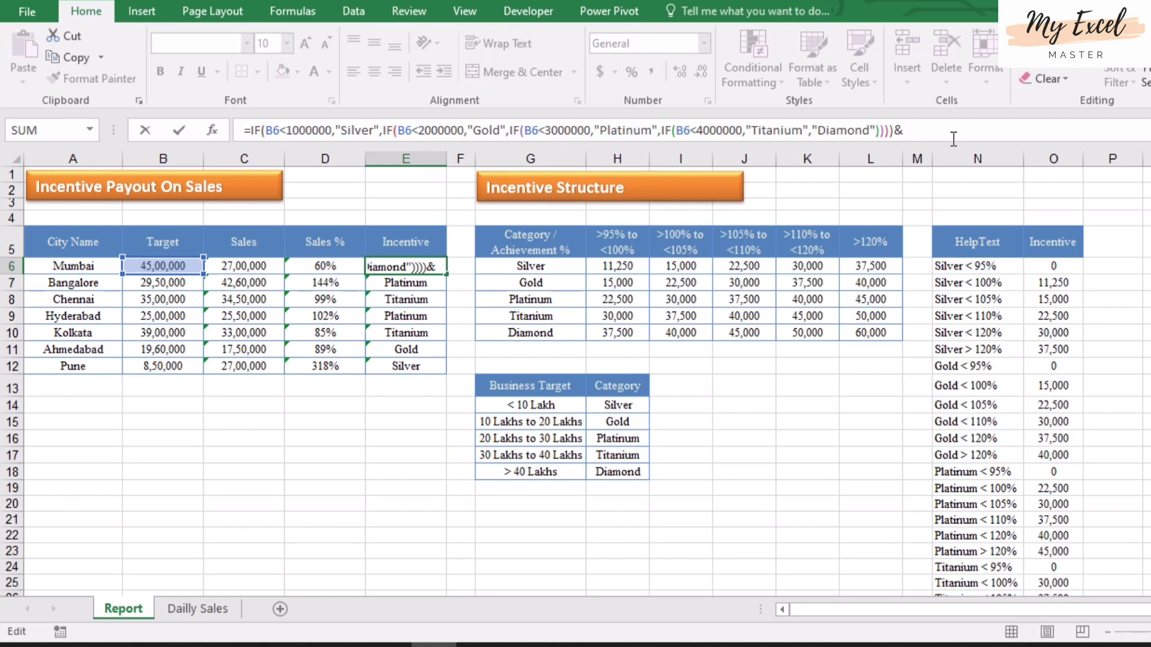
text(if)
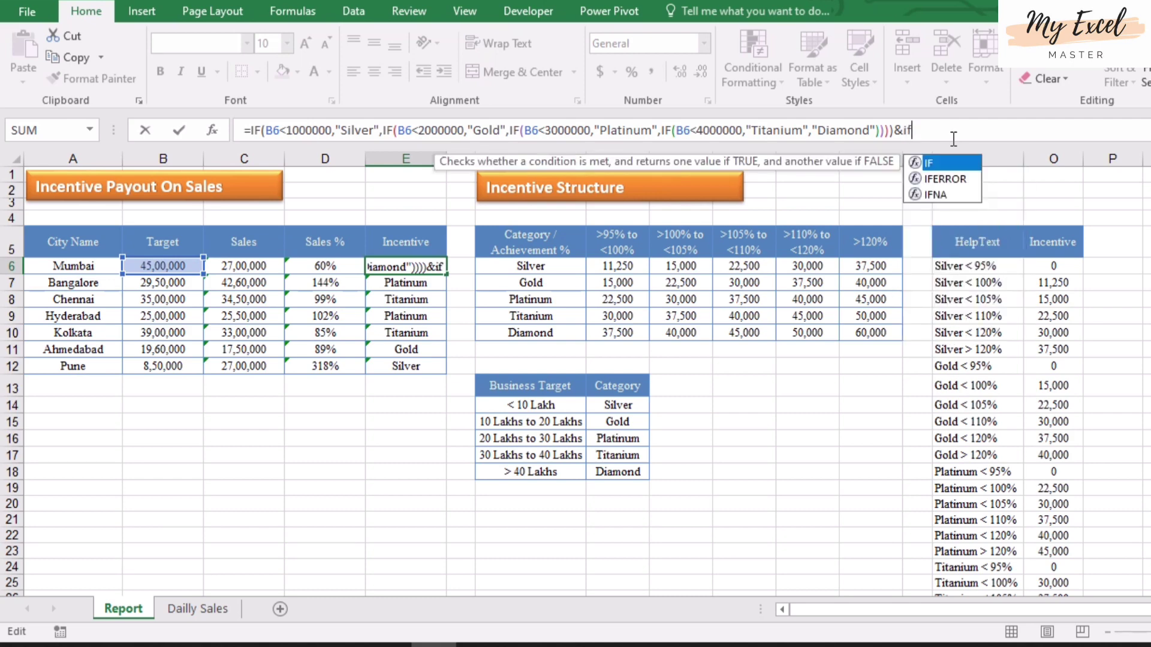
text(()
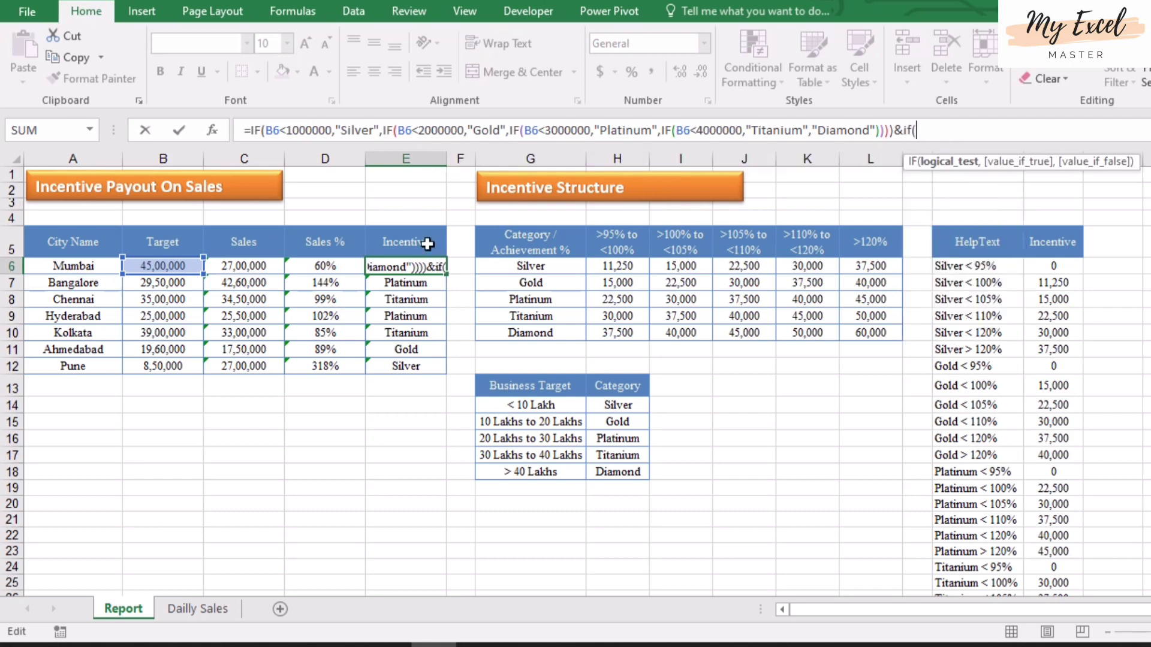
click(306, 266)
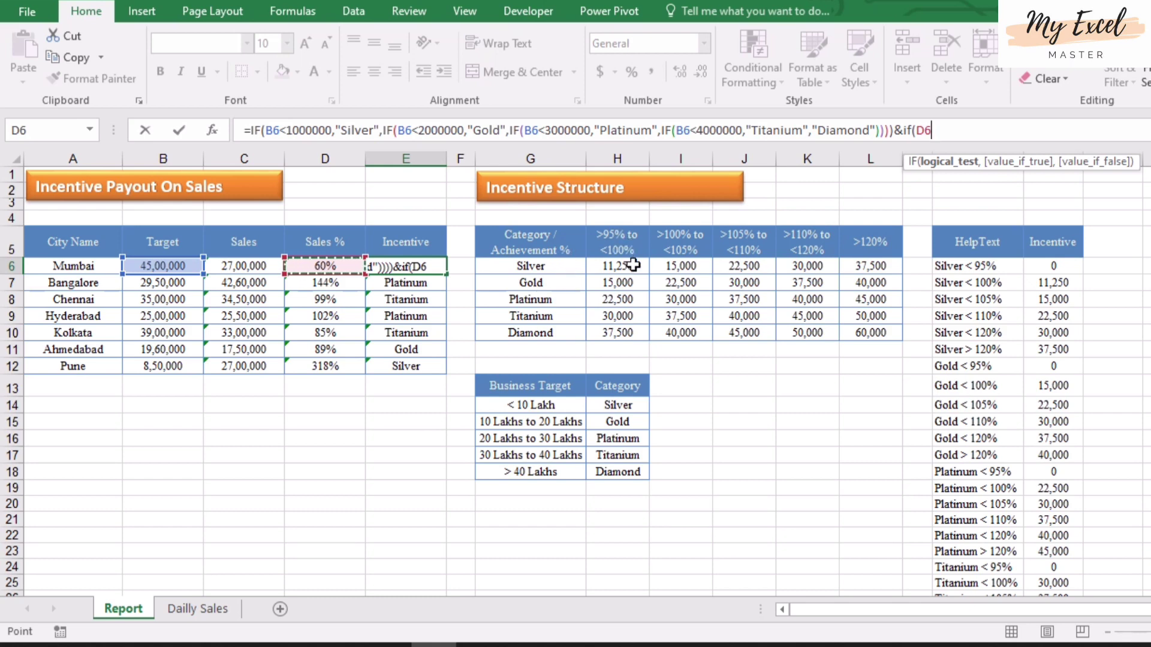
text(<95)
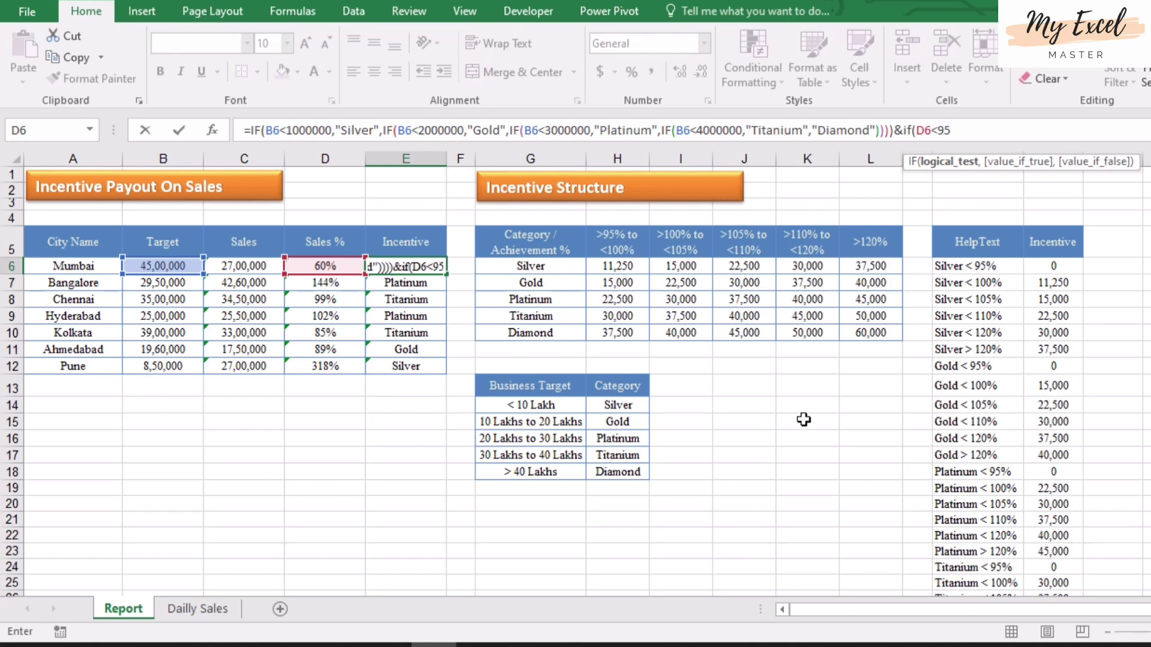
text(%)
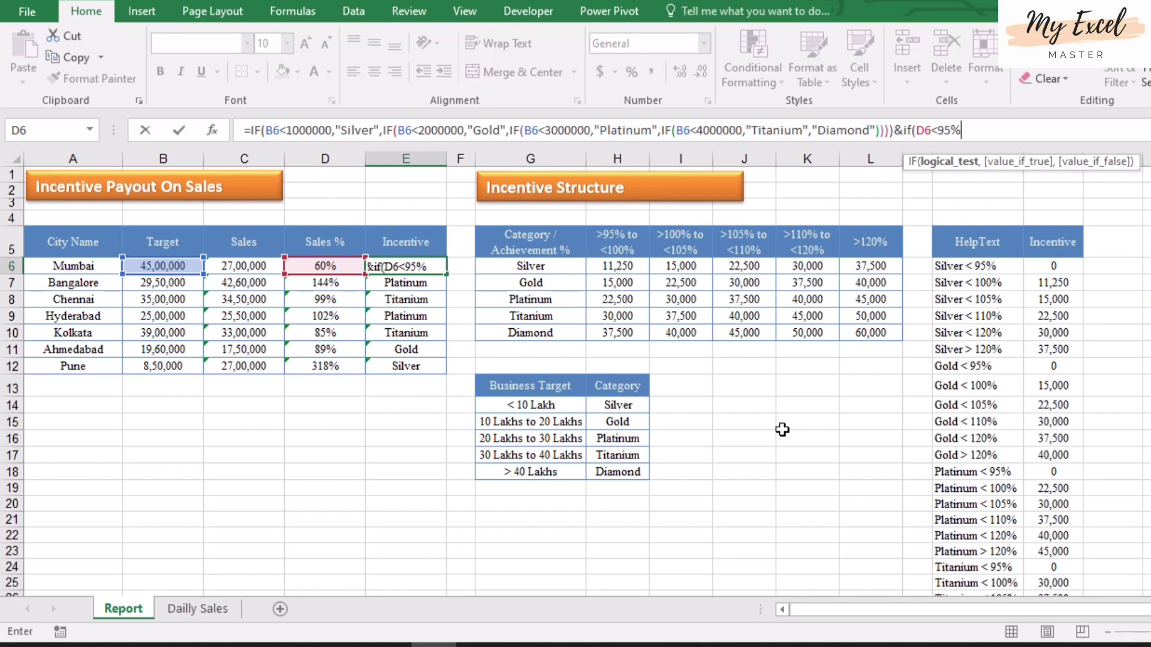
text(,)
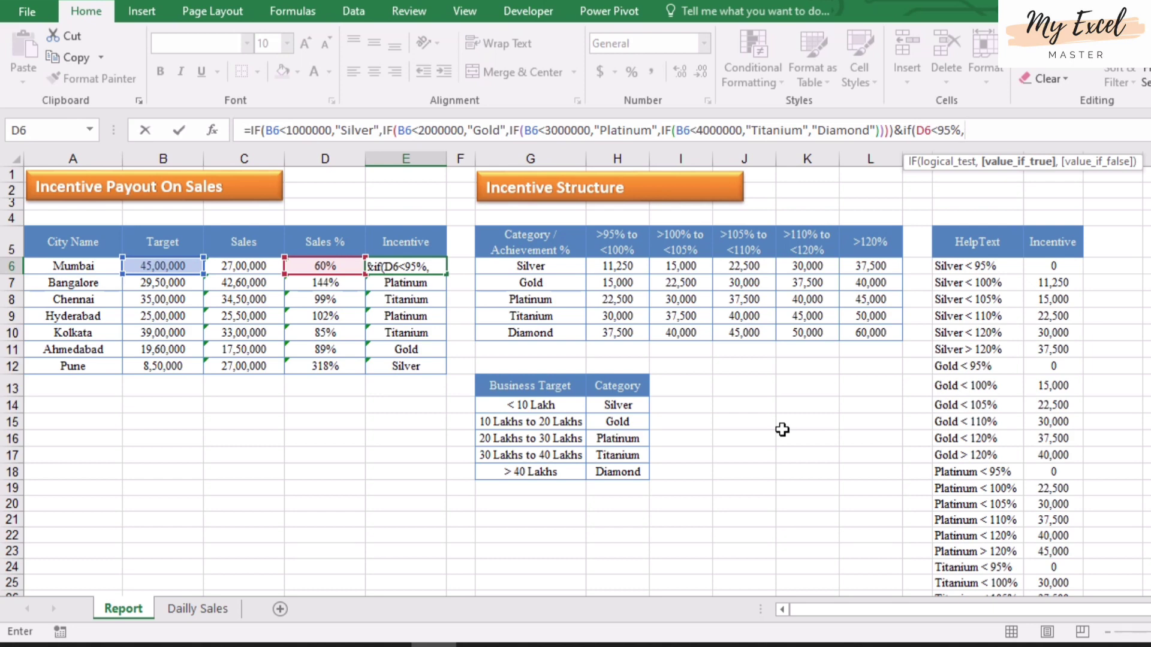
text(0,if)
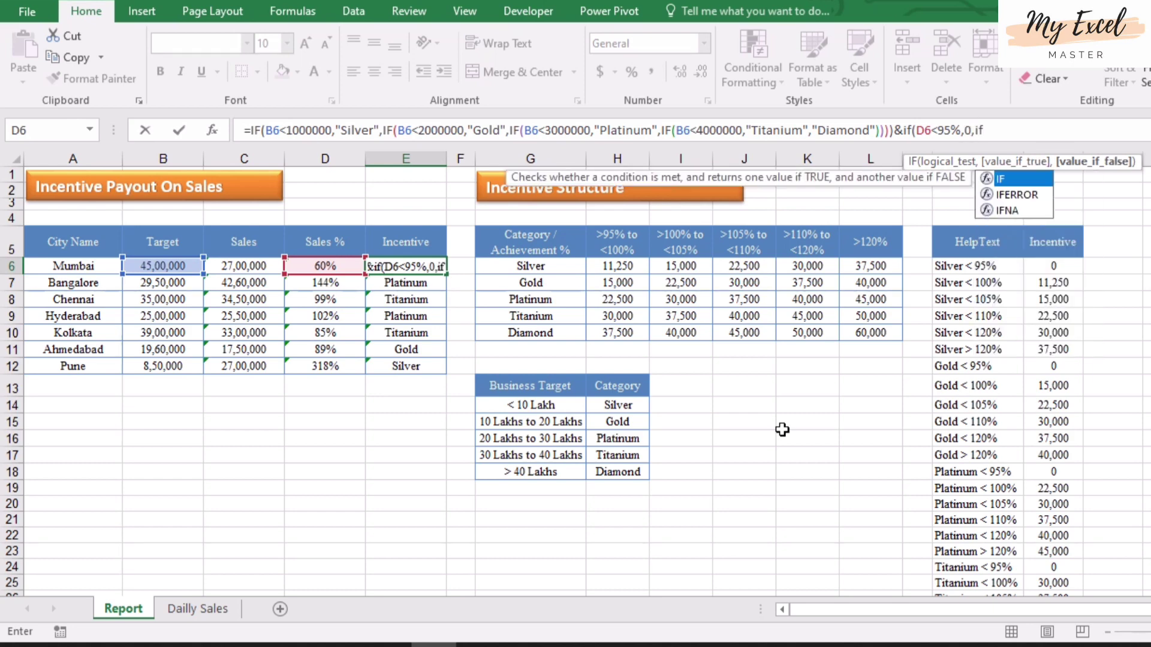
Extend E6's formula with a nested IF that returns " < 100%" when D6<100%
text(()
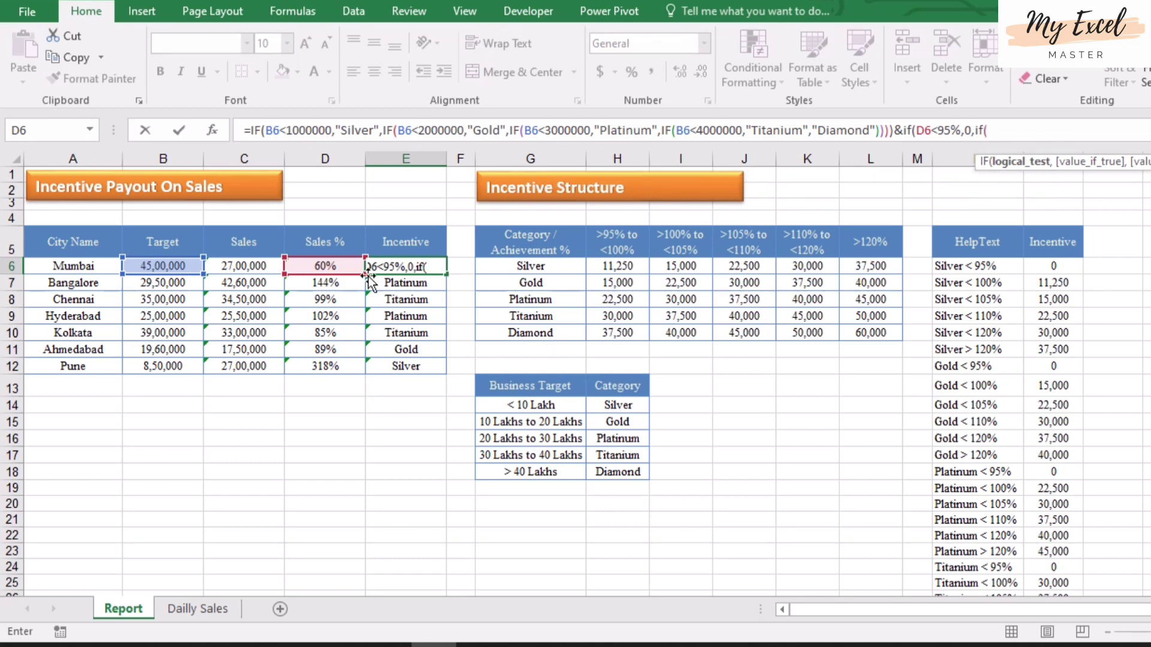
click(323, 268)
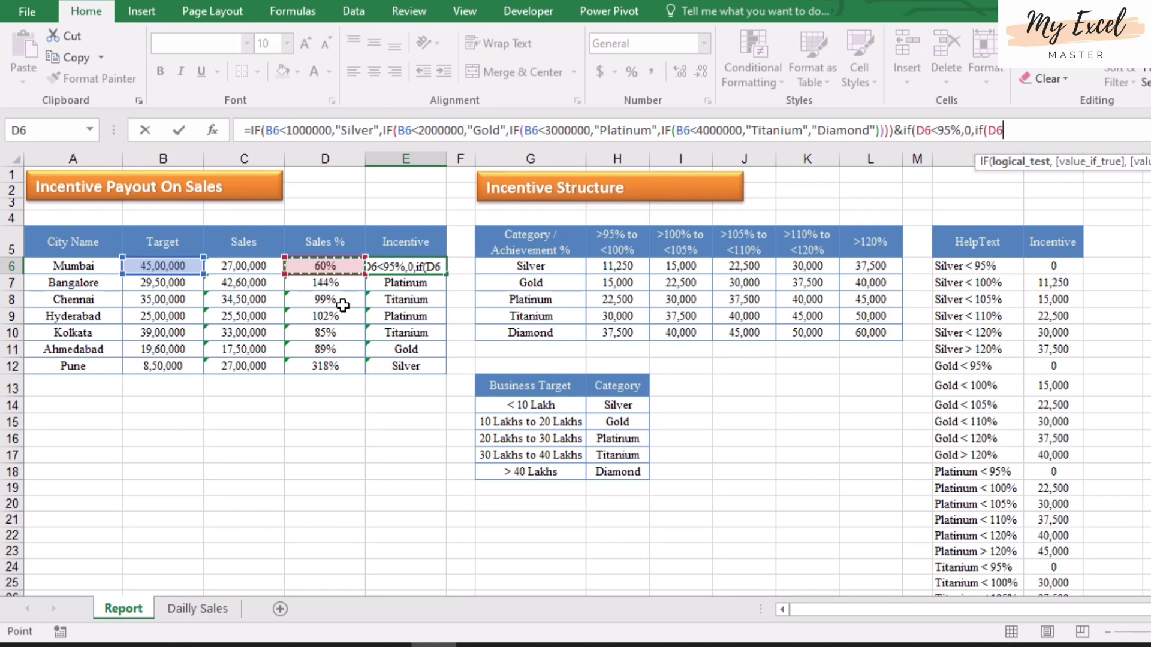
text(<)
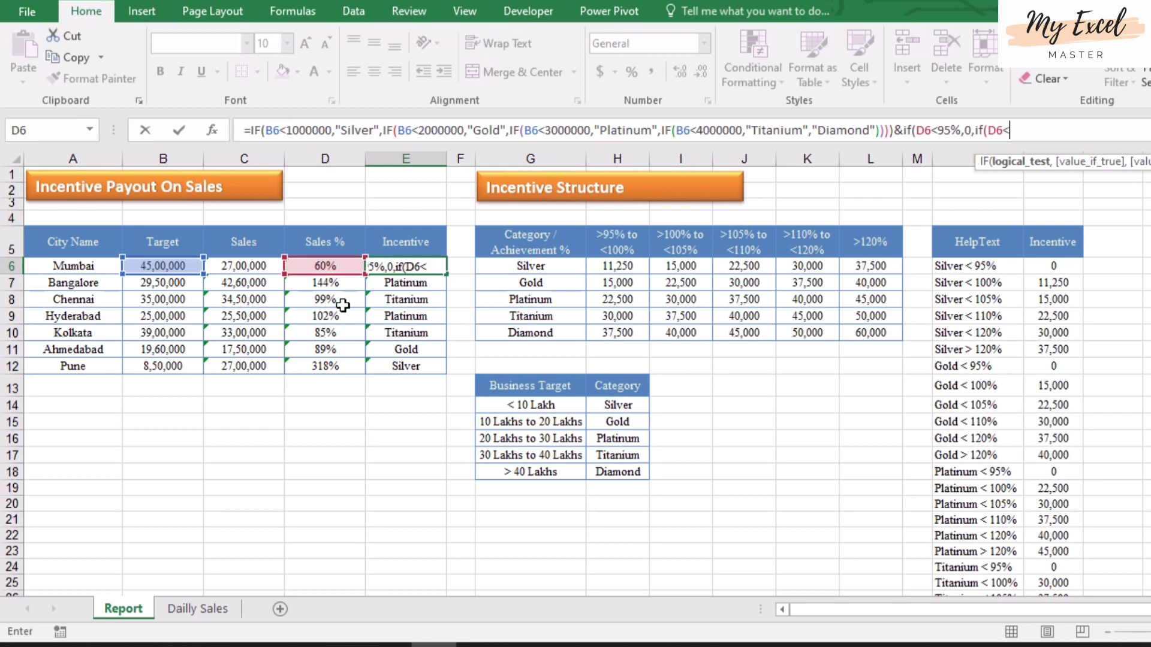
text(100%)
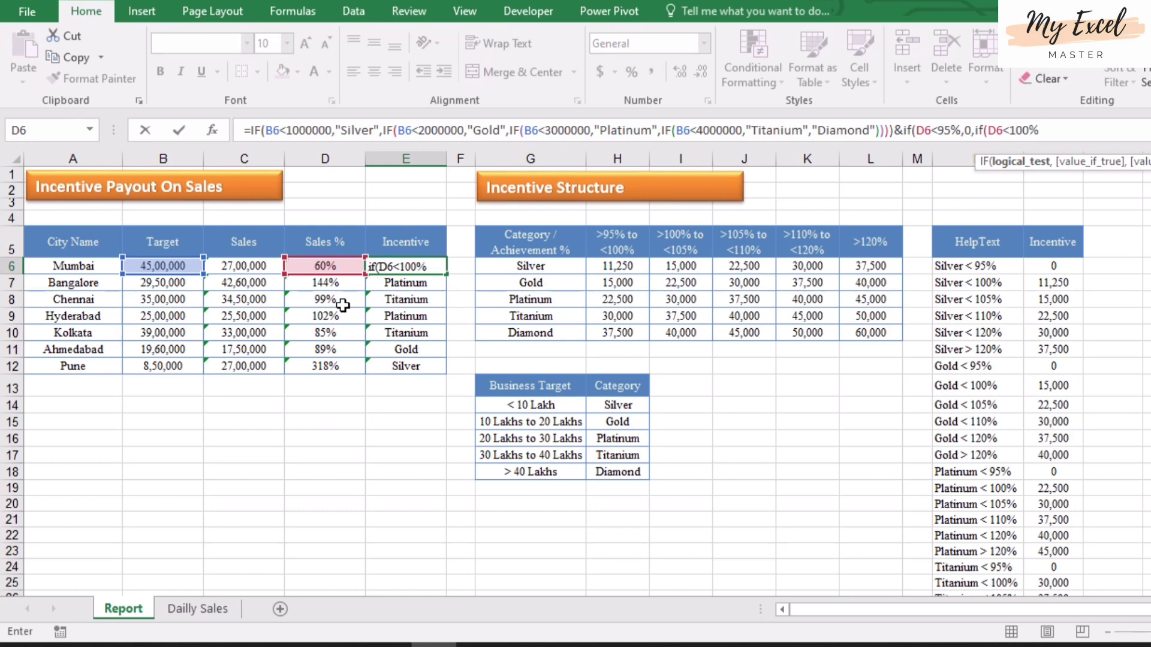
text(,)
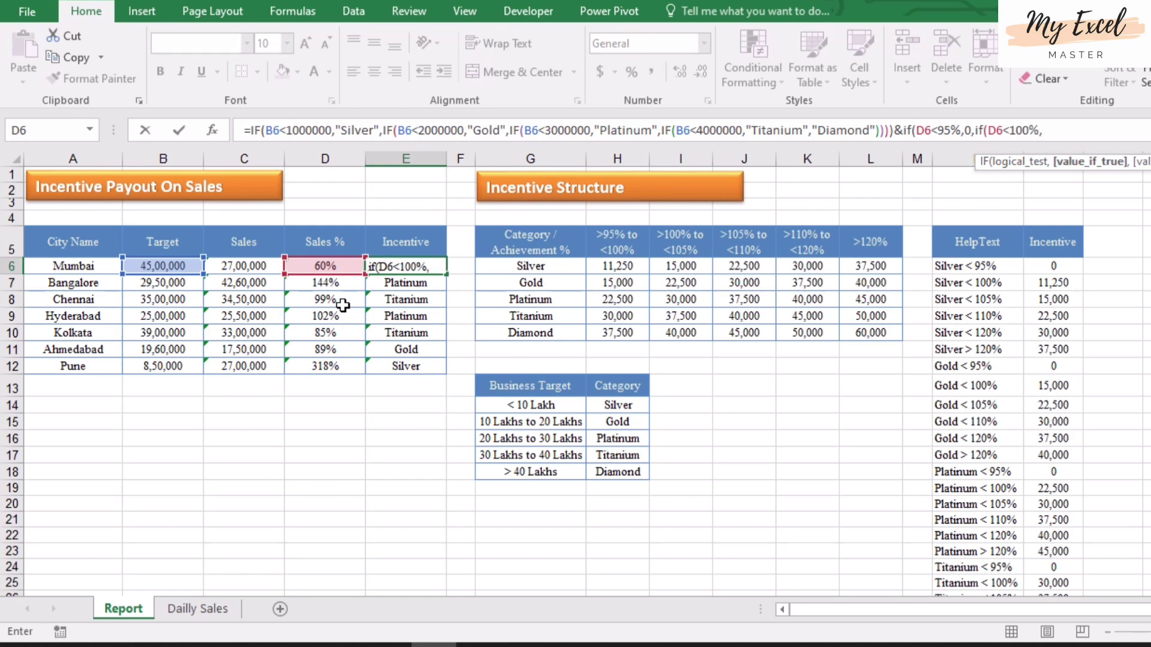
text(")
text(< 100)
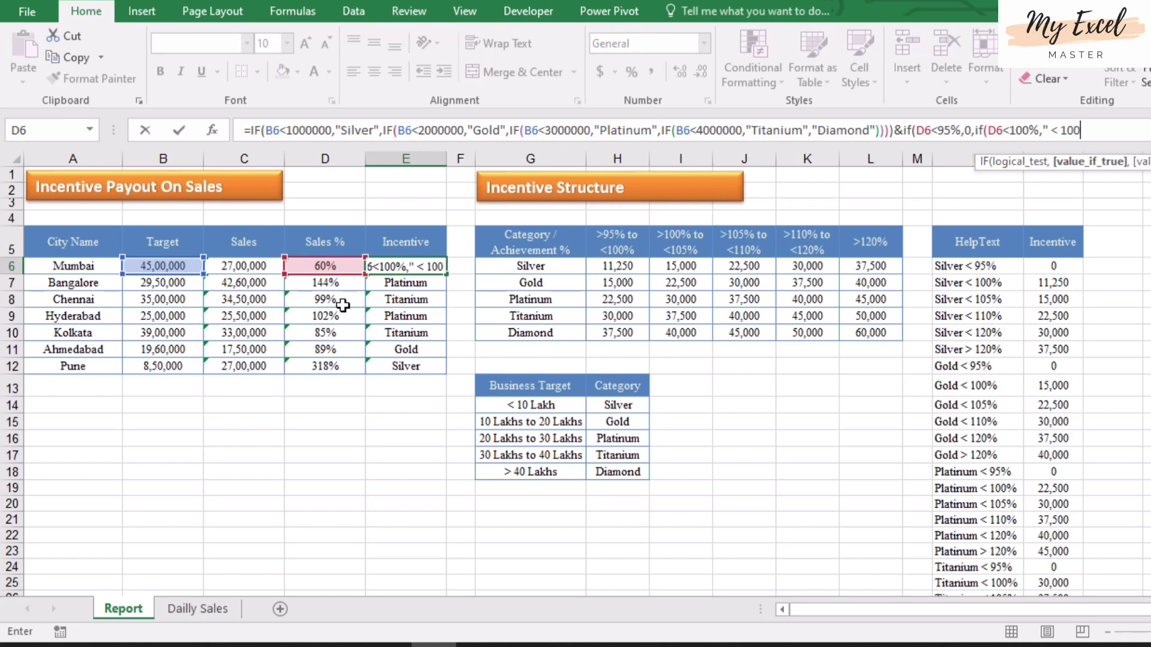
text(%)
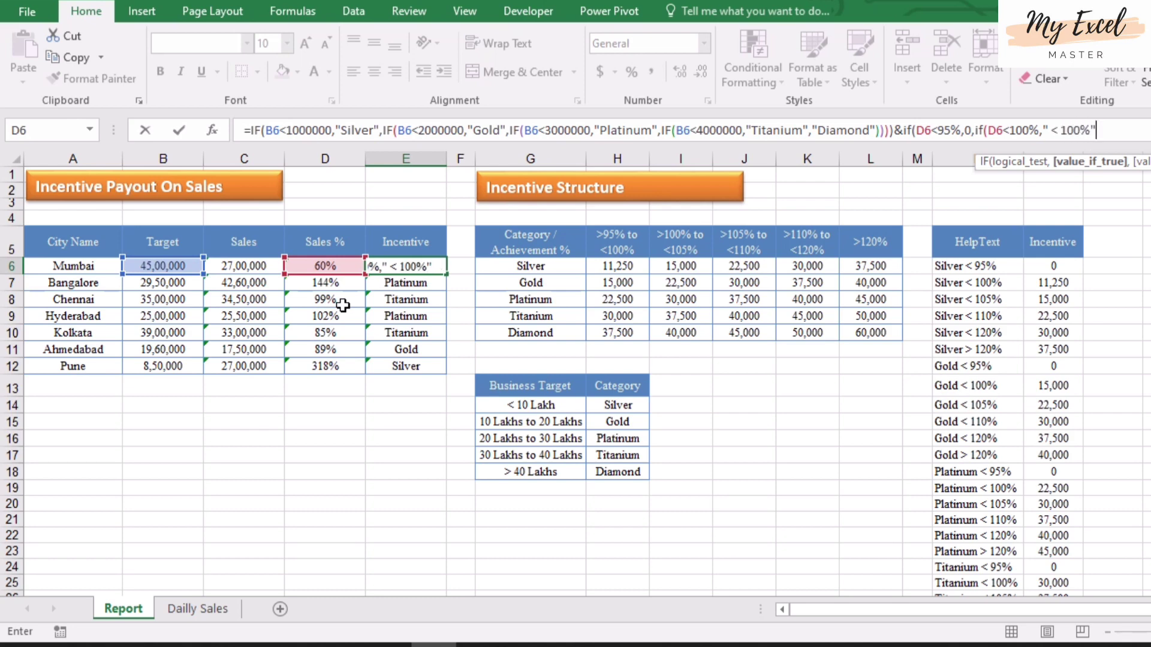
Replace the 0 result of the D6<95% test in E6's formula with the text " < 95%"
click(964, 131)
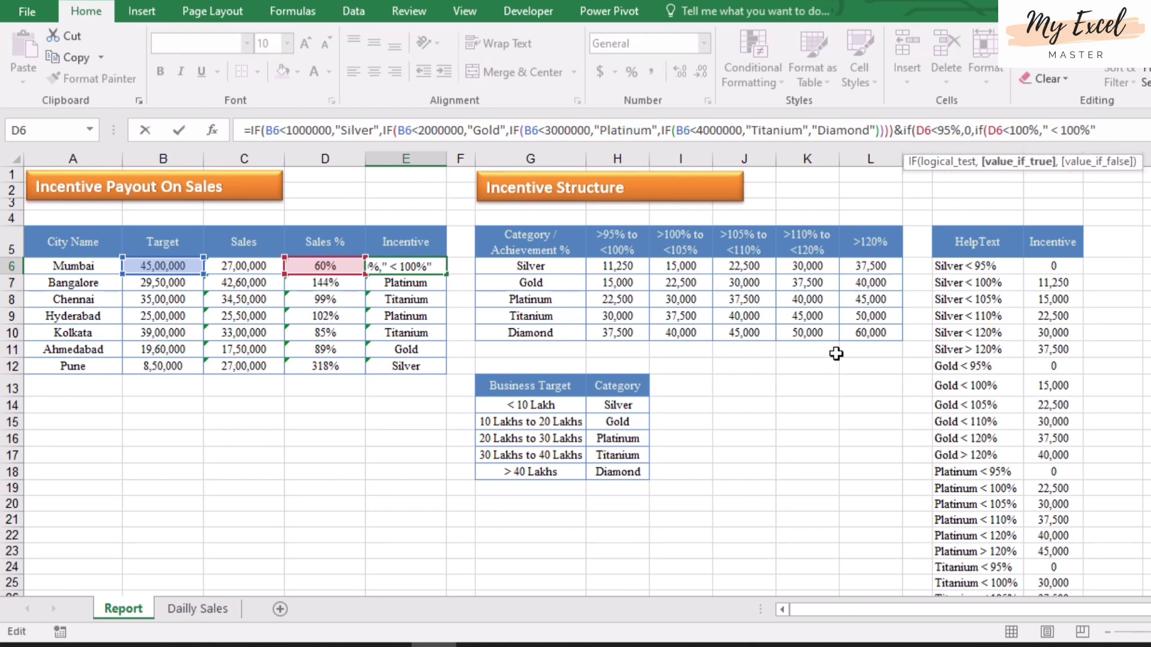
key(Right)
text(")
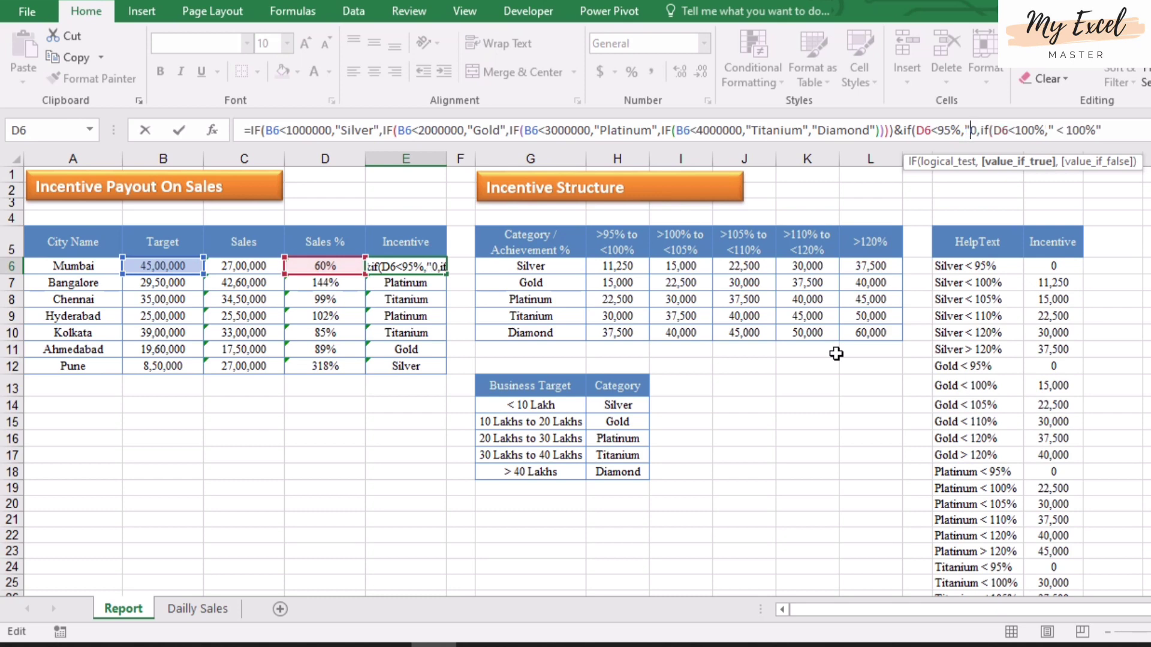
text( <)
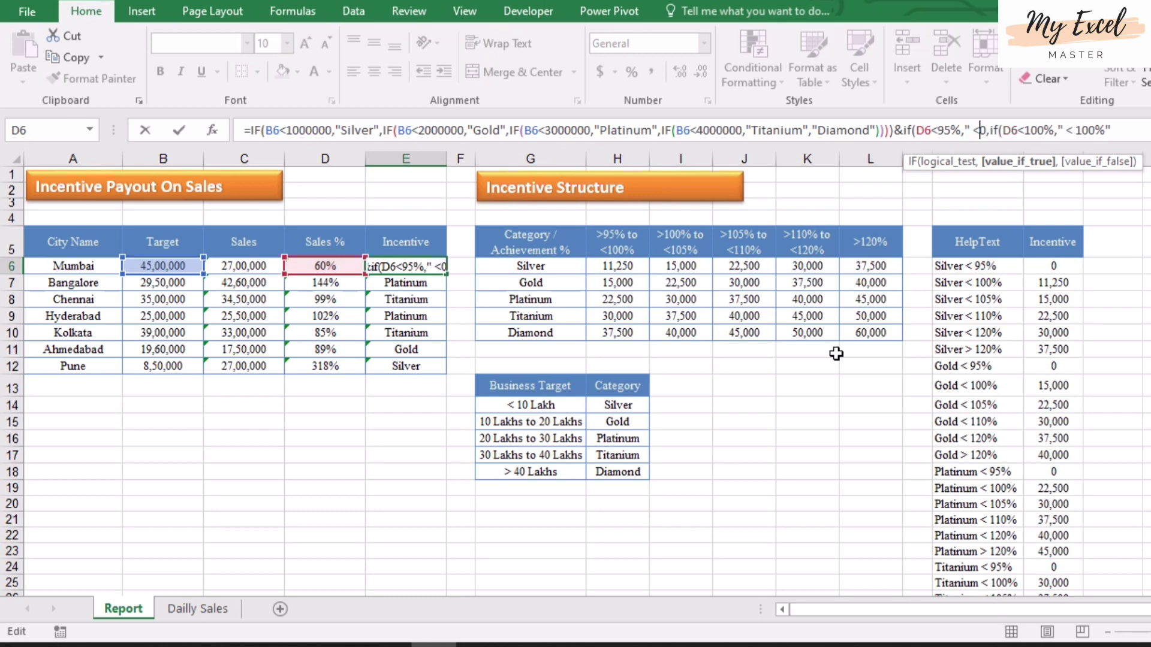
text( 95)
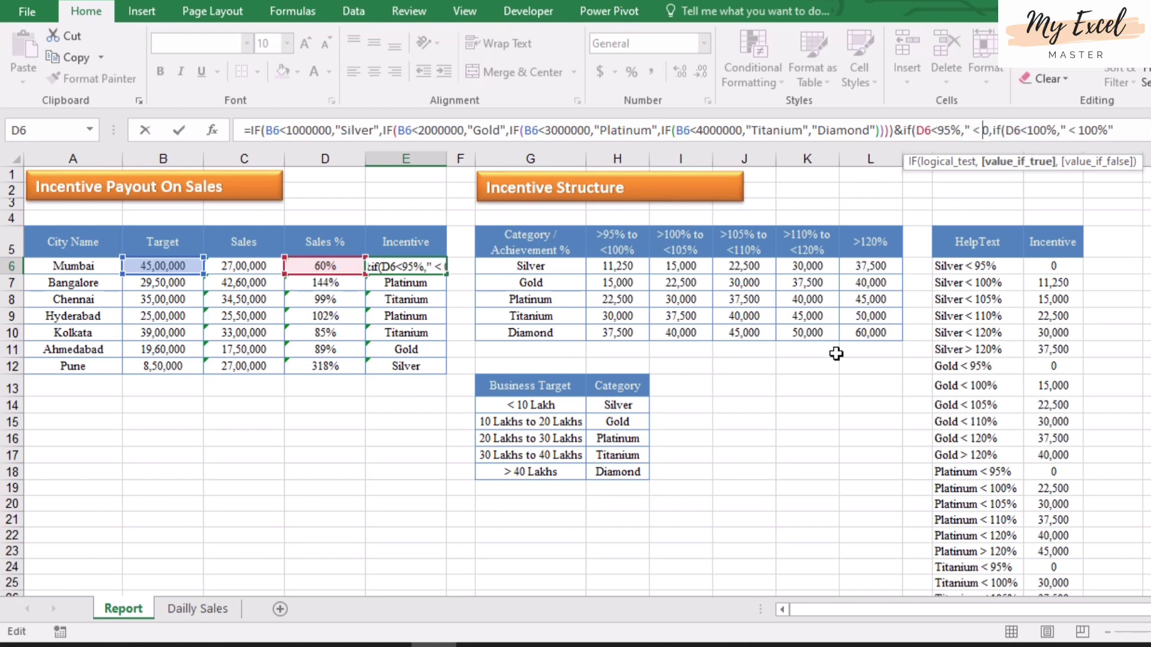
text(%)
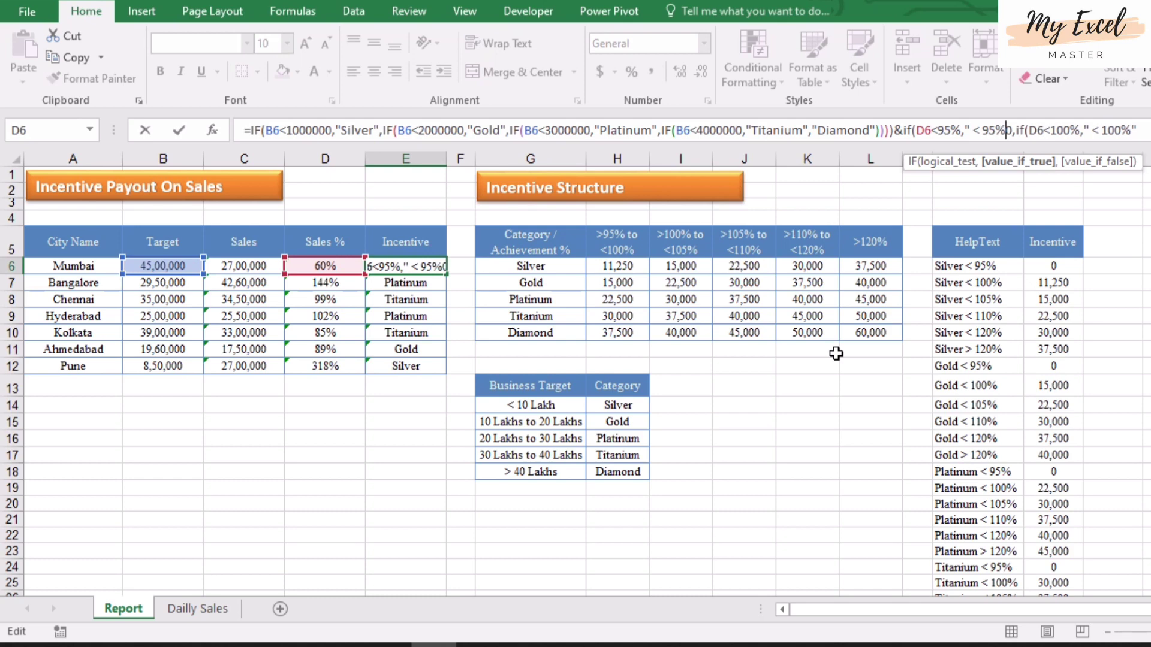
key(Delete)
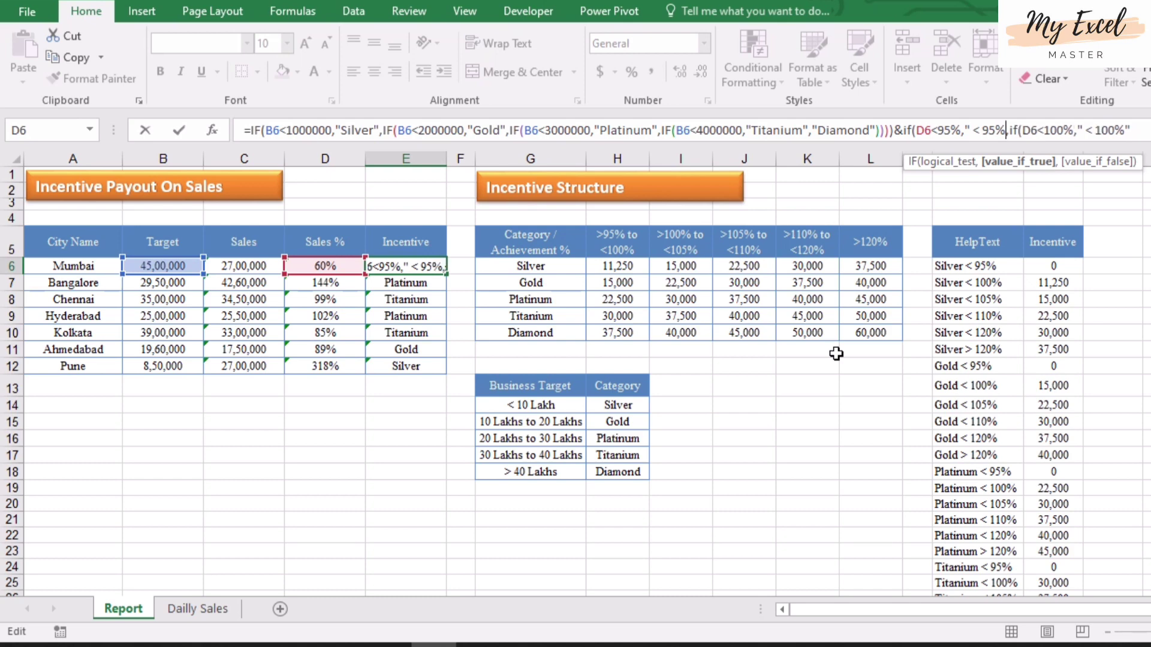
text(")
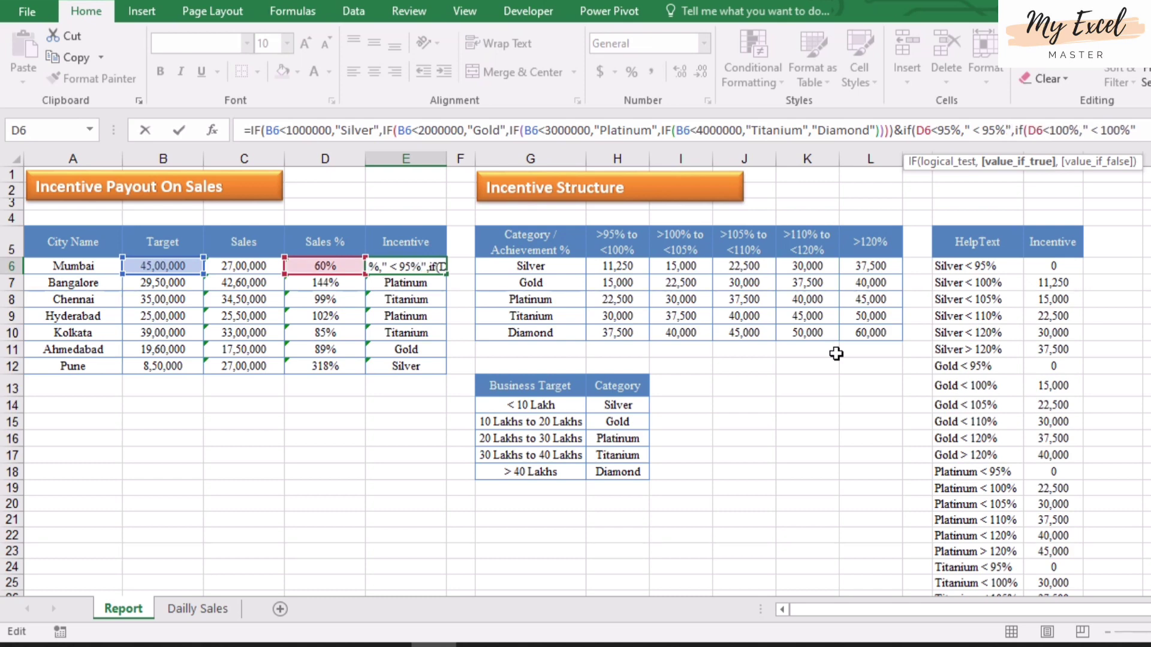
Complete E6's formula with an empty final argument and two closing parentheses, then commit it and reselect E6
key(End)
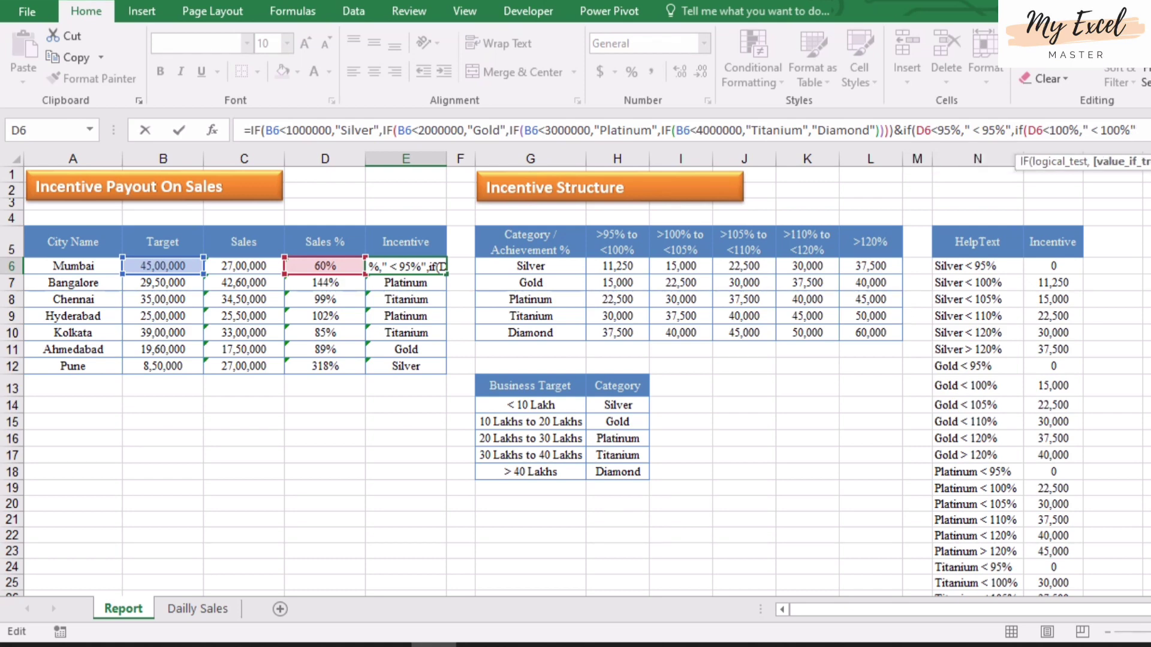
text(,)
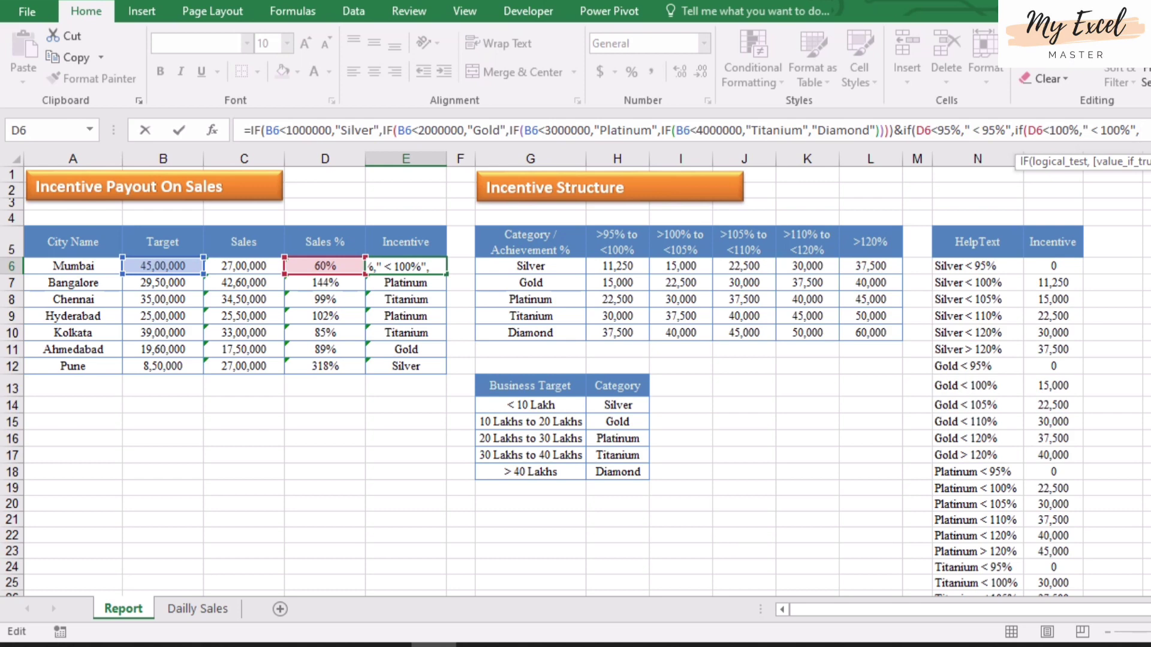
text()))
key(Return)
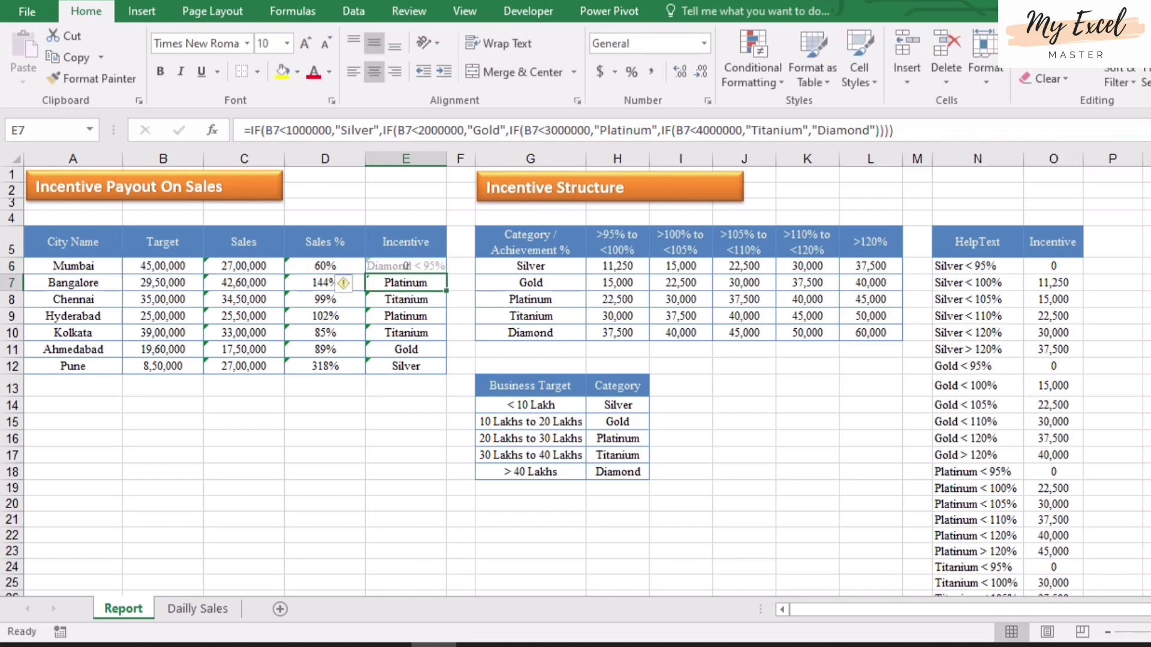
key(Up)
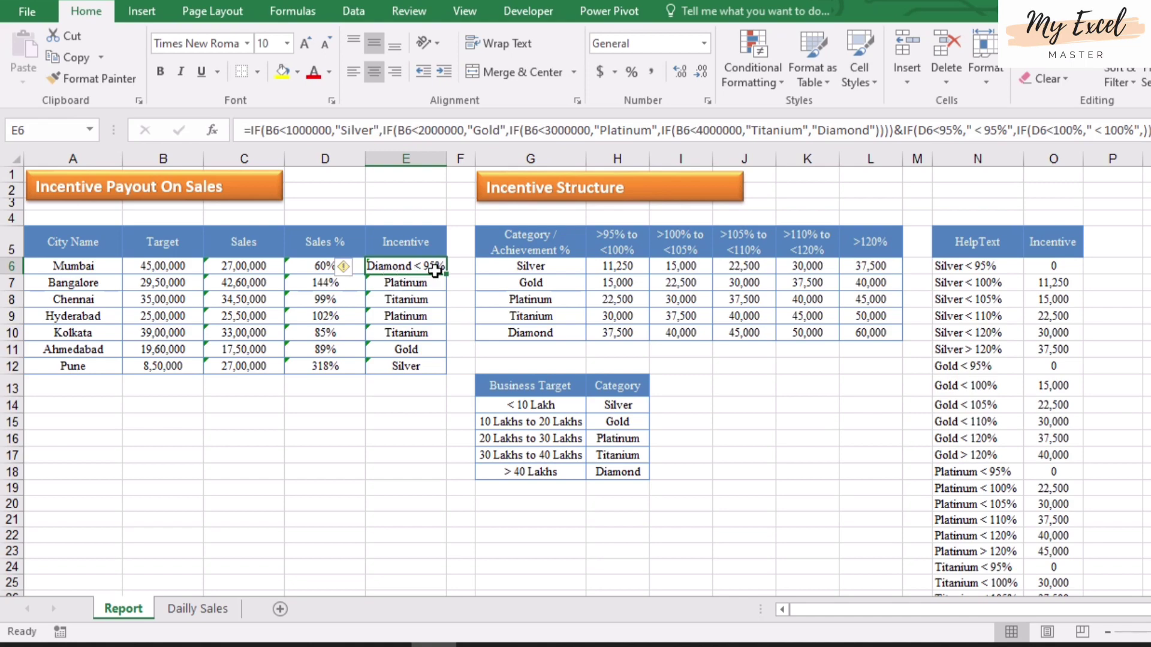
Look up the "Diamond < 95%" key and its incentive in N30:O30 of the HelpText table
scroll(1021, 455, down, 3)
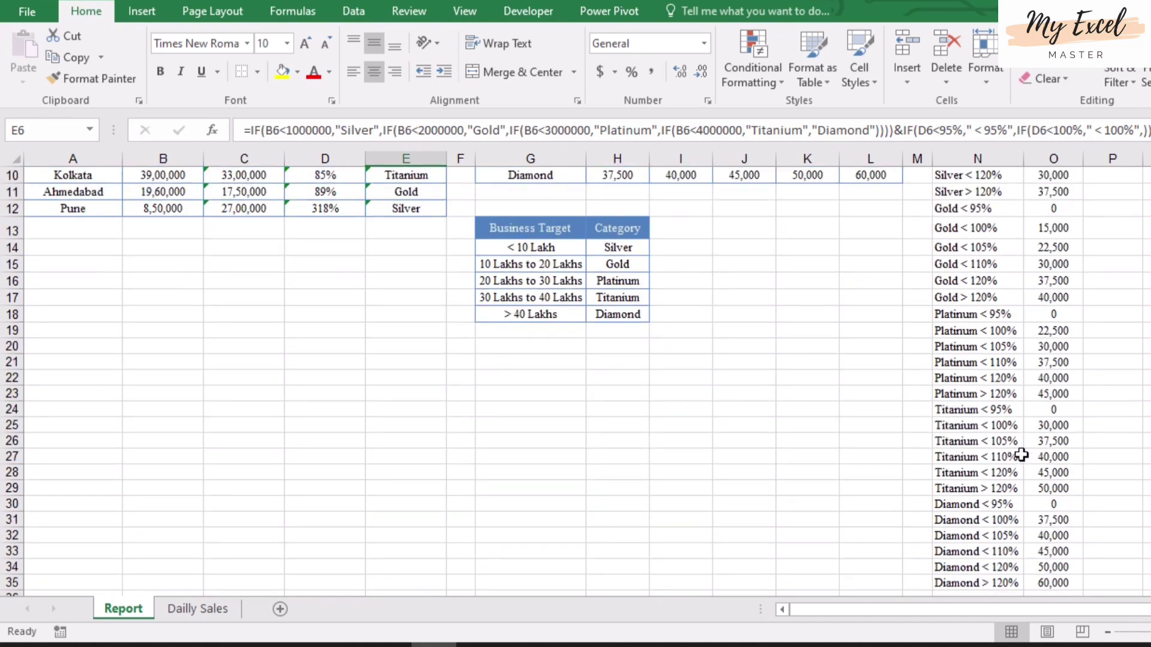
scroll(1017, 377, up, 3)
scroll(1019, 431, down, 6)
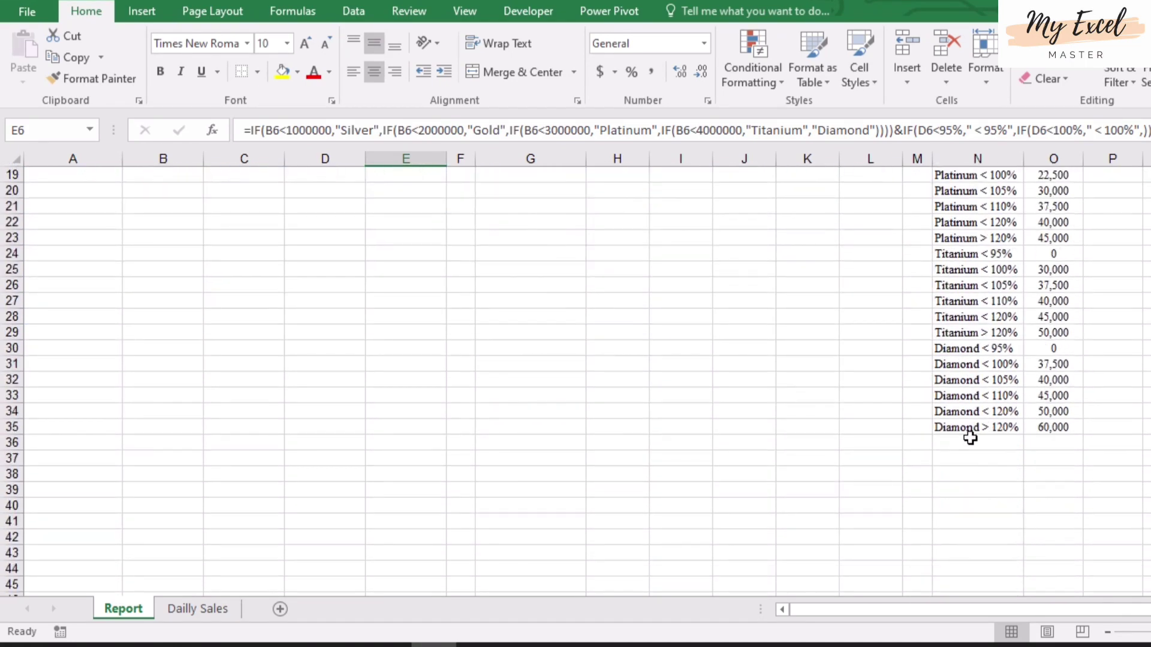
drag(989, 350, 1050, 346)
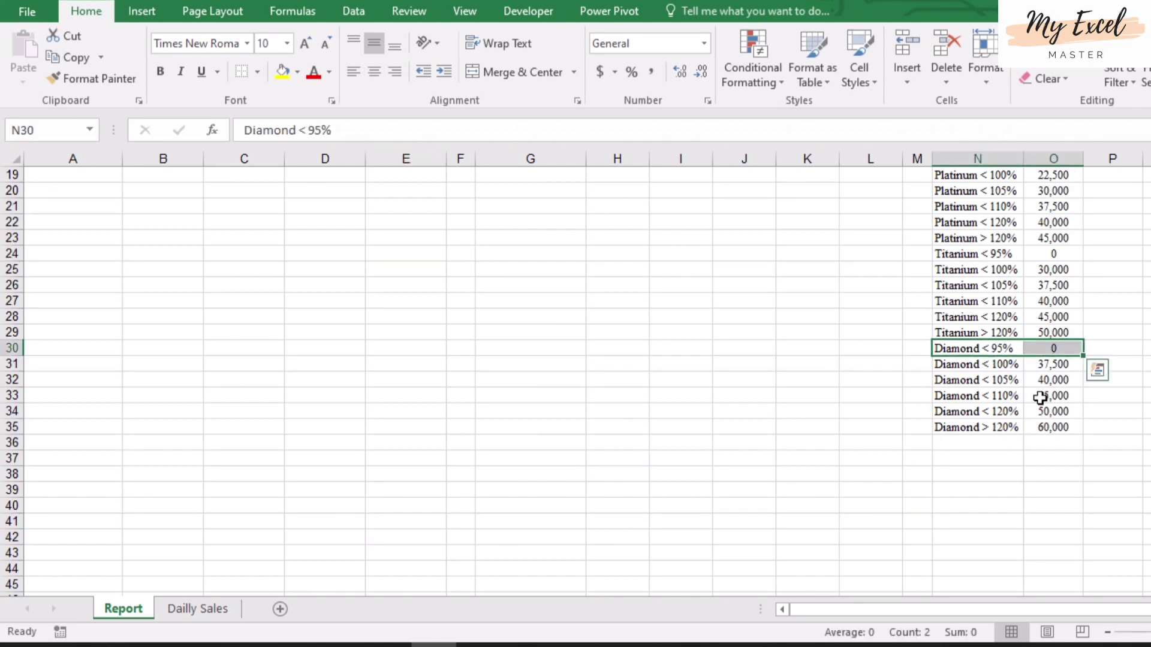
scroll(1017, 485, up, 6)
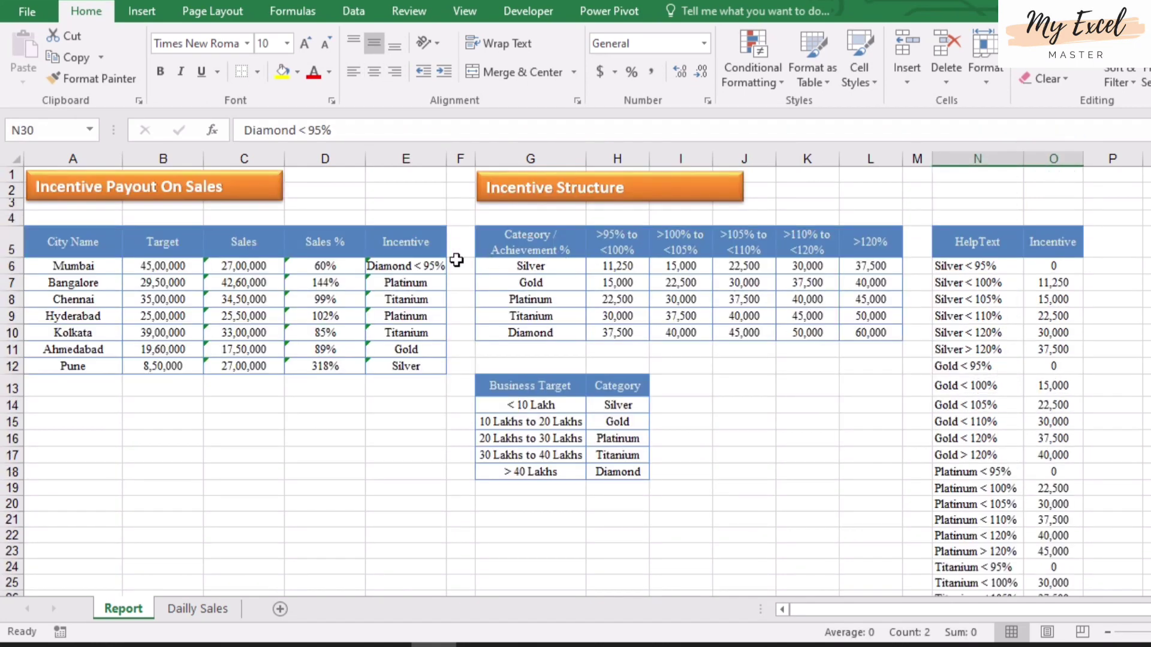
Insert a nested IF in the empty final argument of E6's formula that returns " < 105%" when D6<105%, followed by another if
click(415, 266)
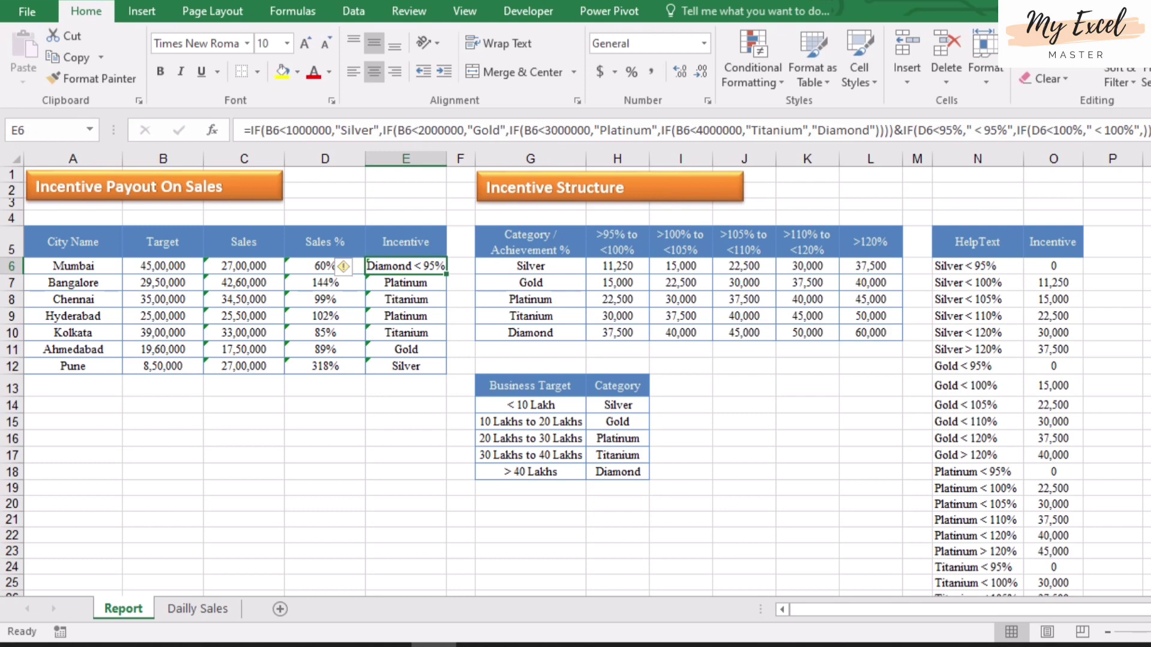
click(1140, 130)
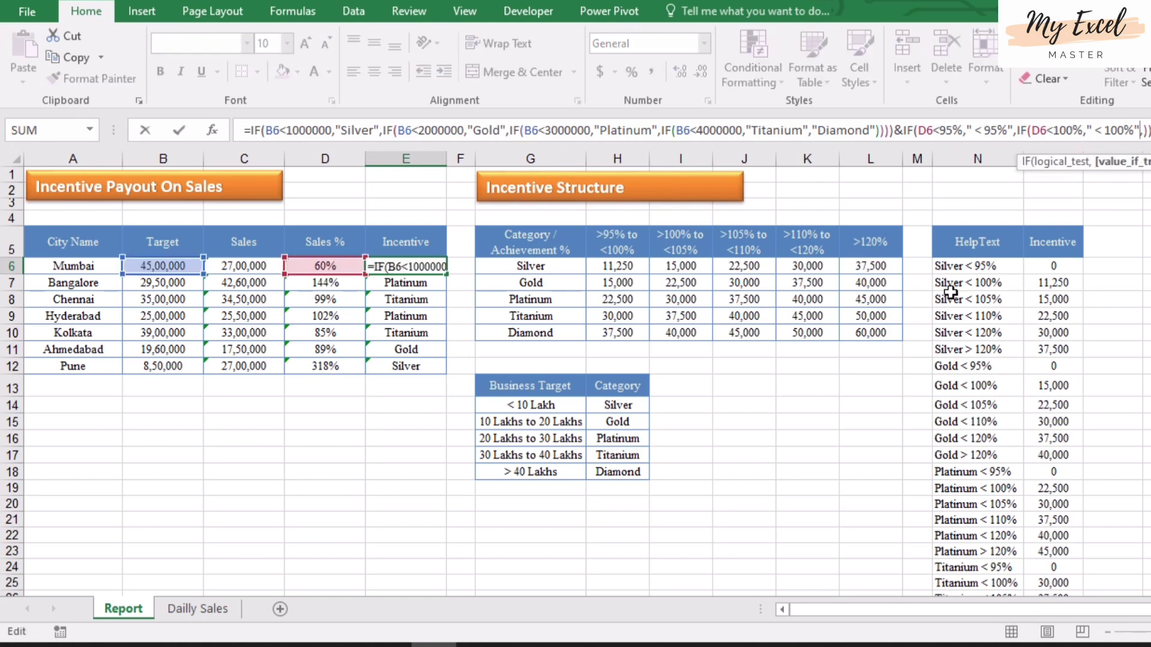
key(Right)
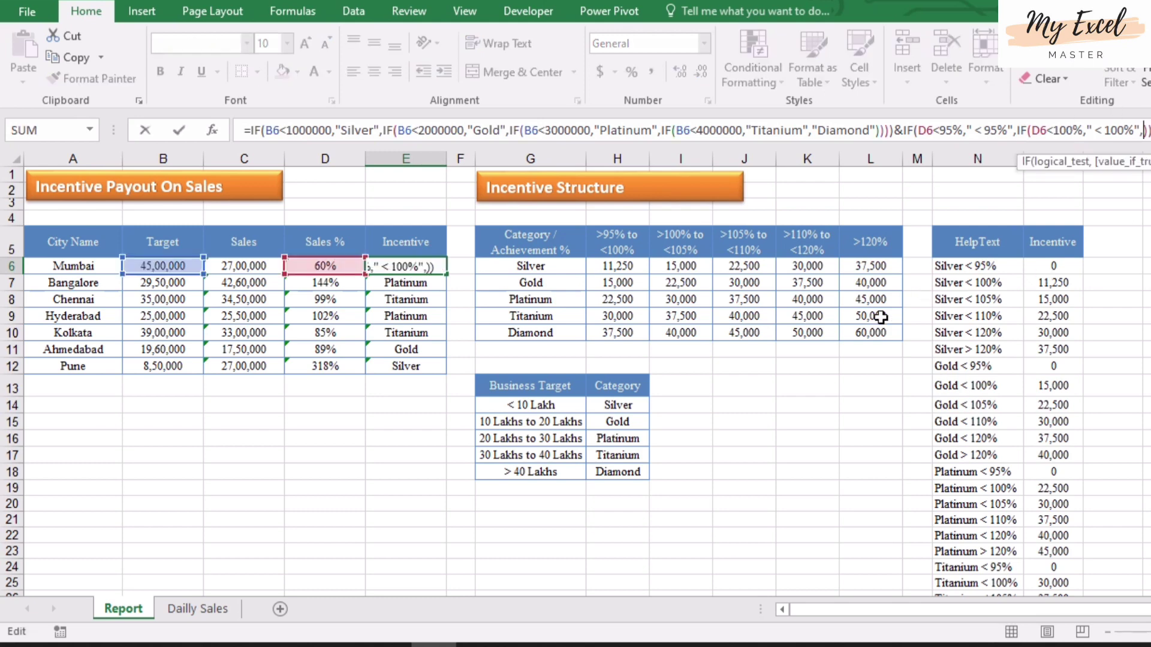
text(if)
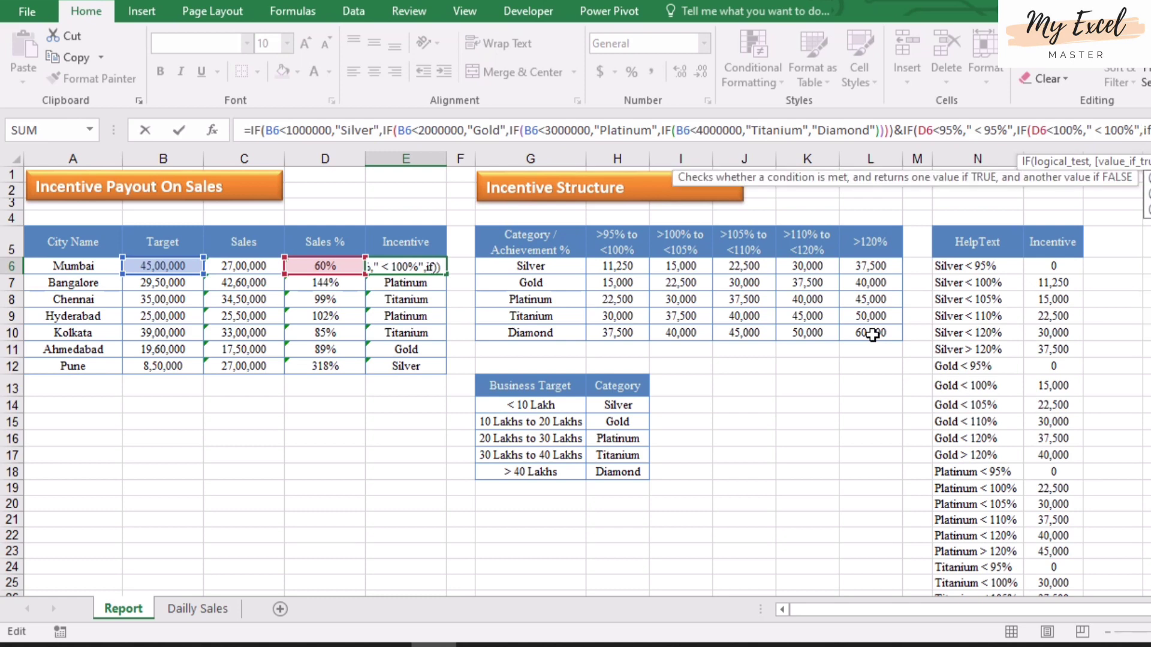
text(()
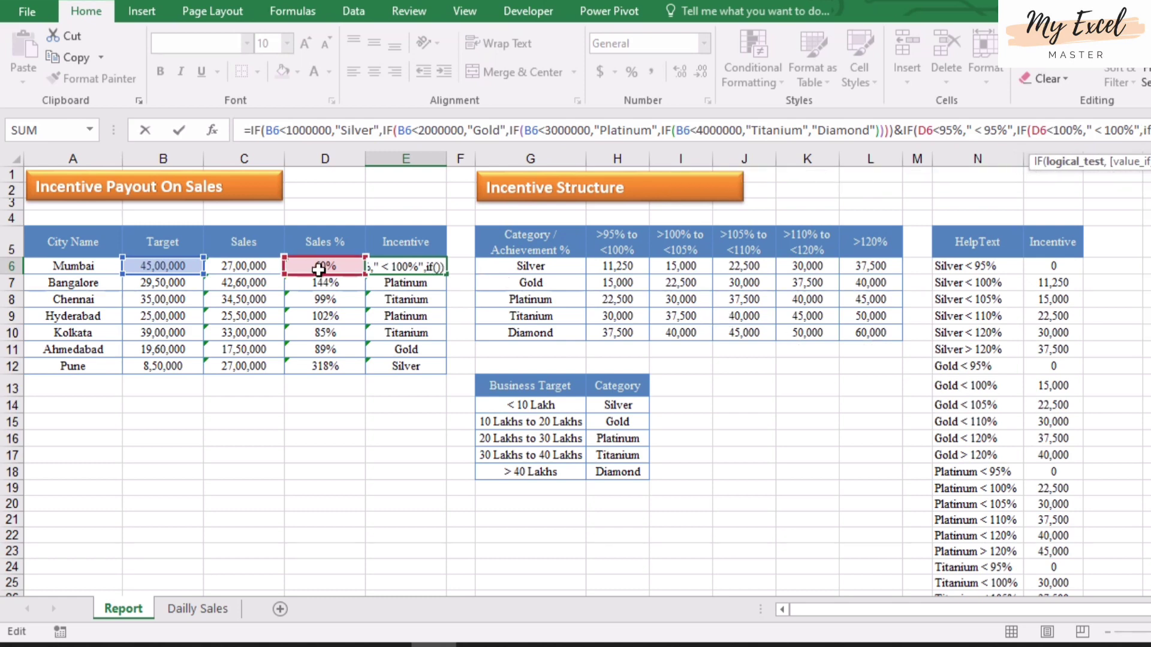
click(317, 268)
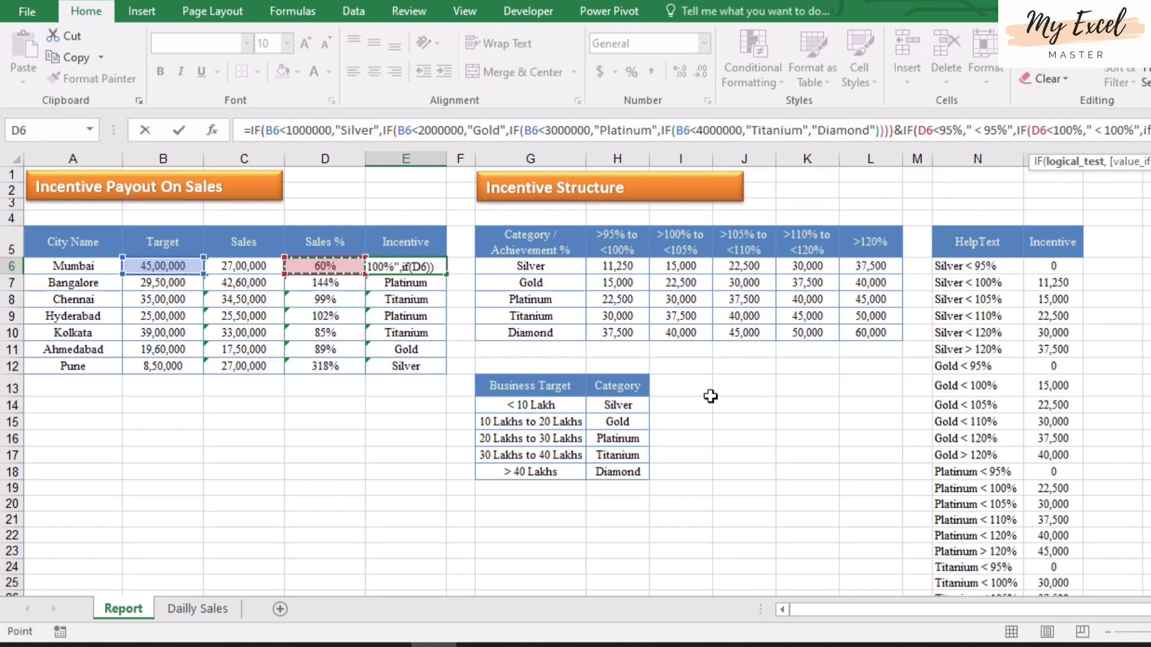
text(<105)
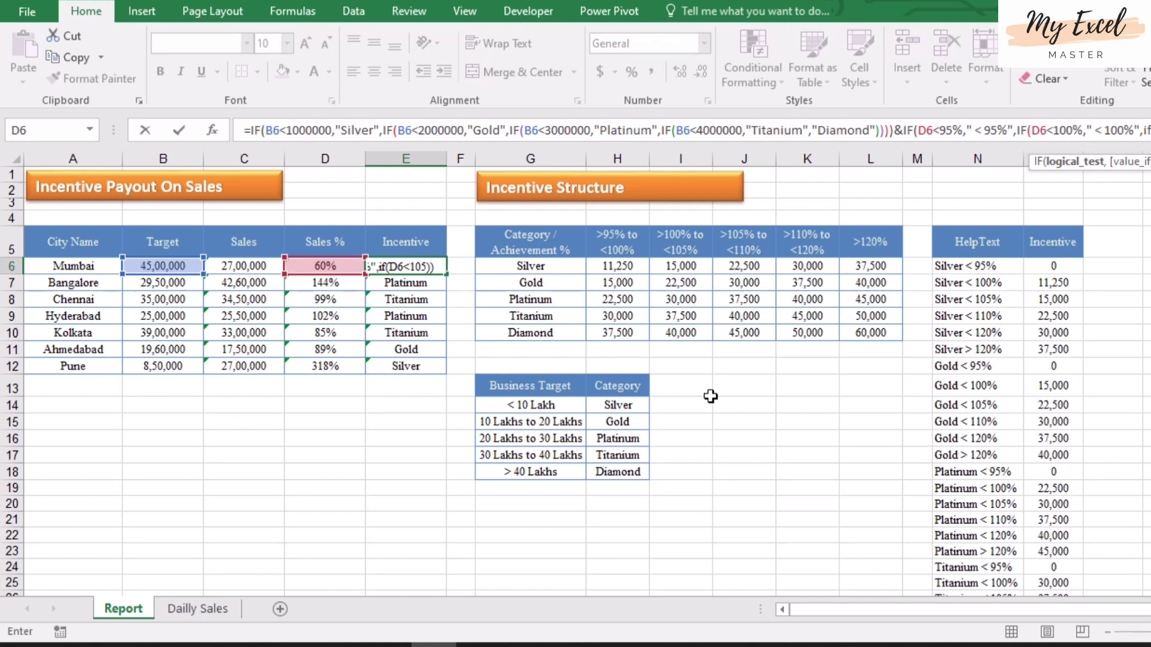
text(%,)
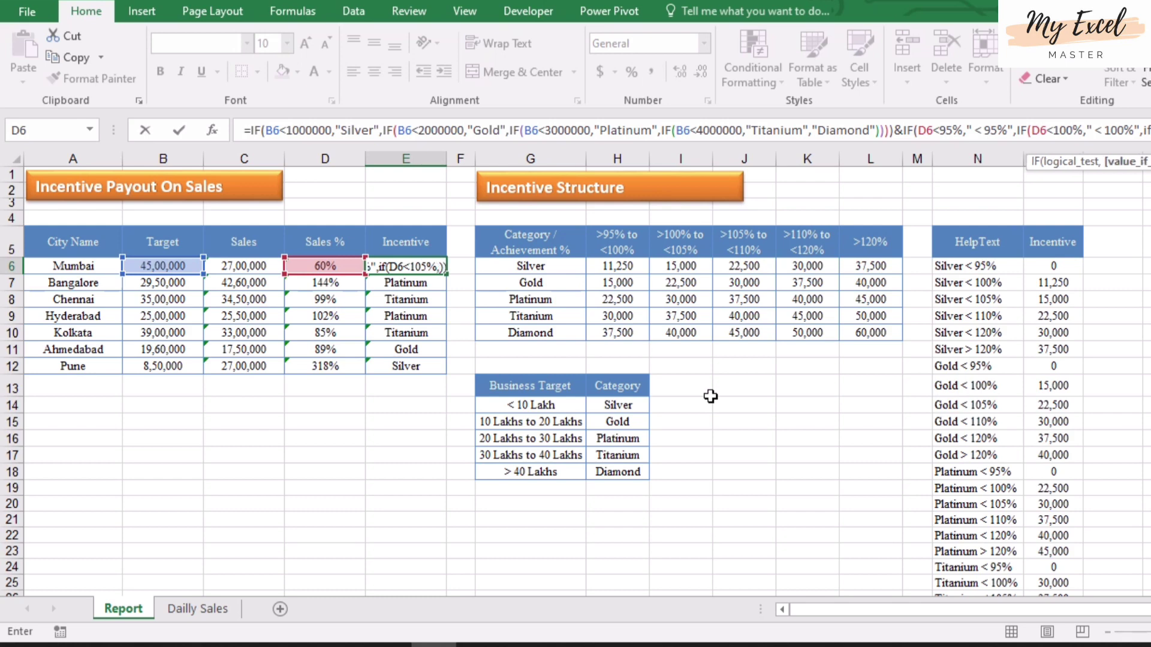
text(")
text( <)
text( 105)
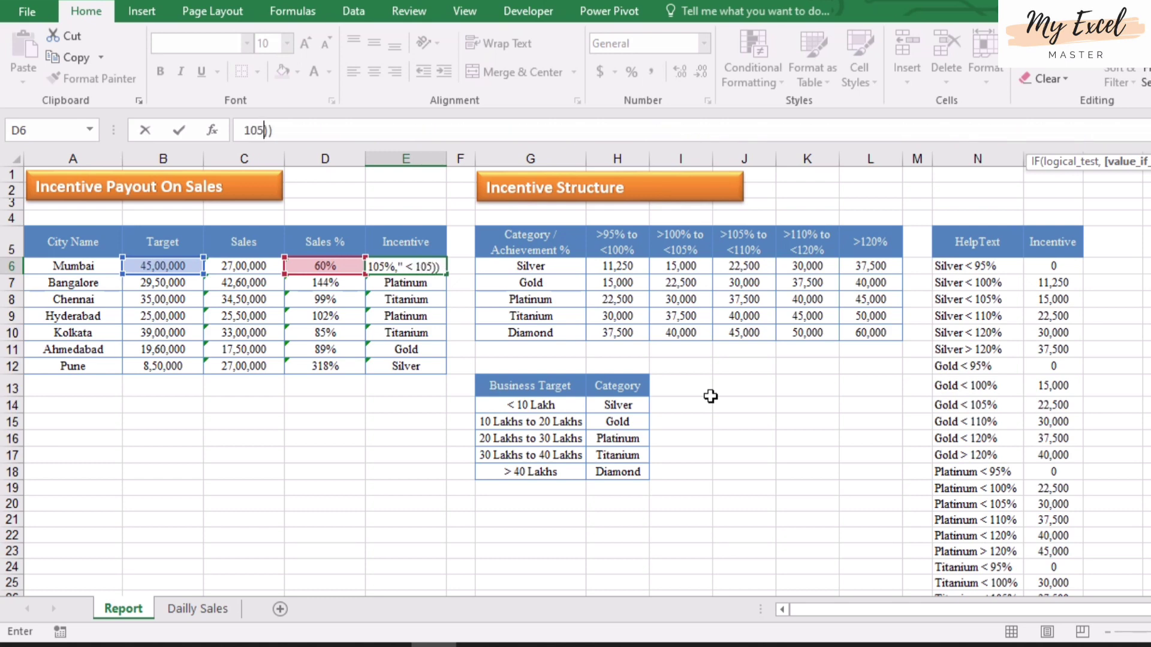
text(%",if)
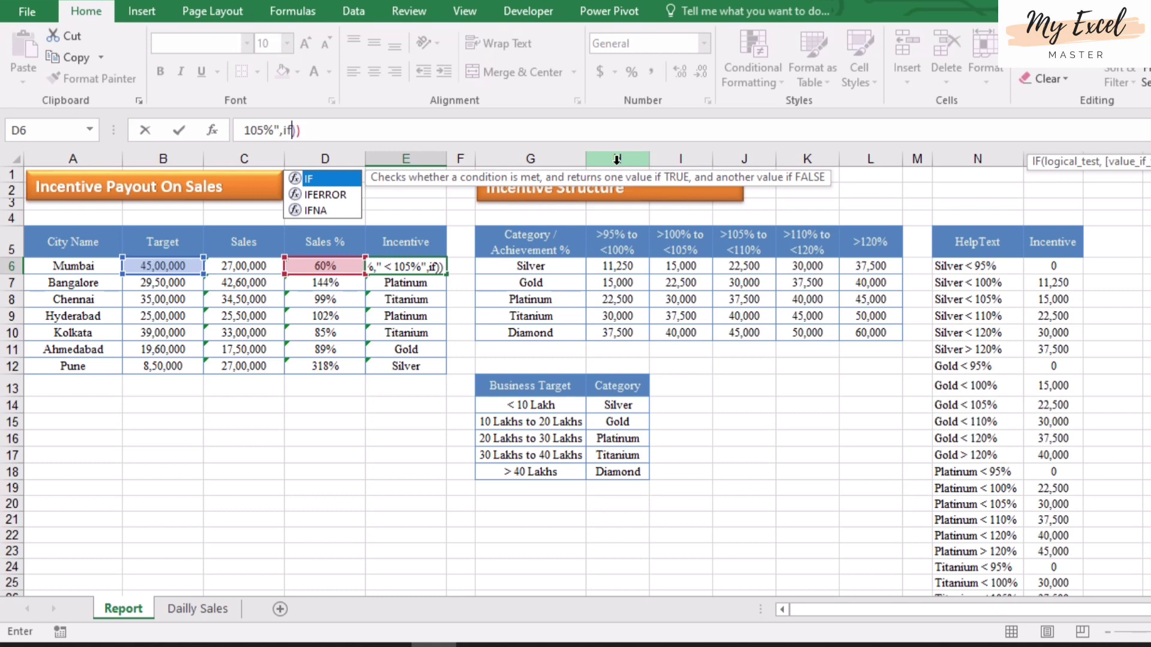
Complete the trailing if in E6's formula to test D6<110% and return " < 110%" when true
key(Return)
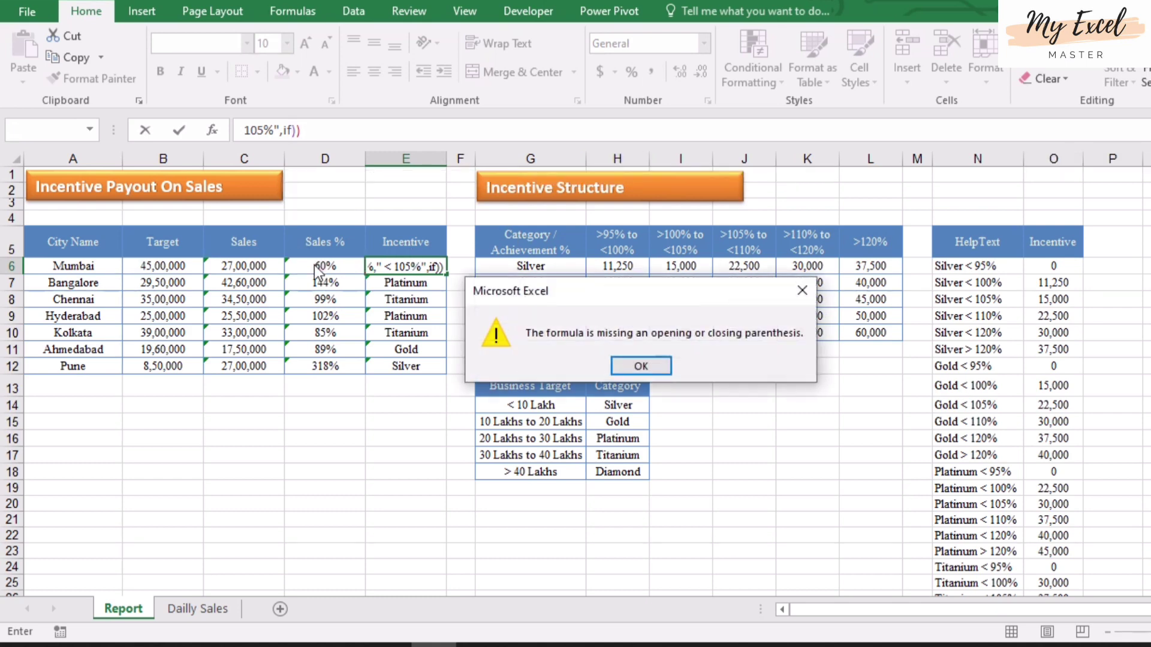
click(609, 367)
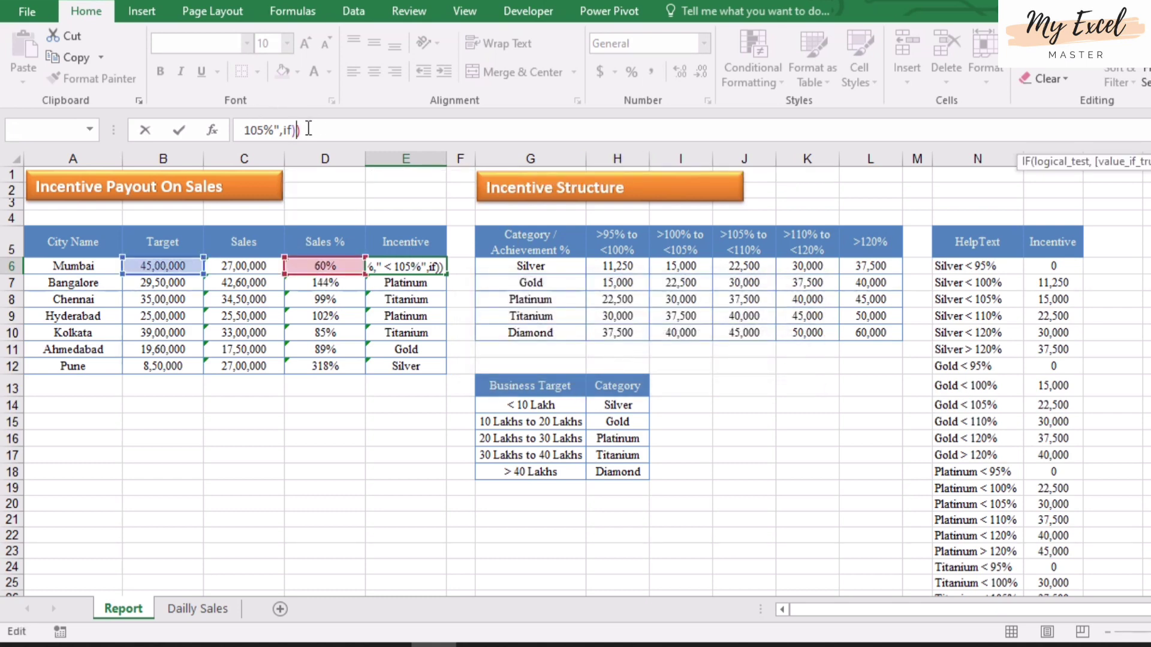
key(BackSpace)
text(()
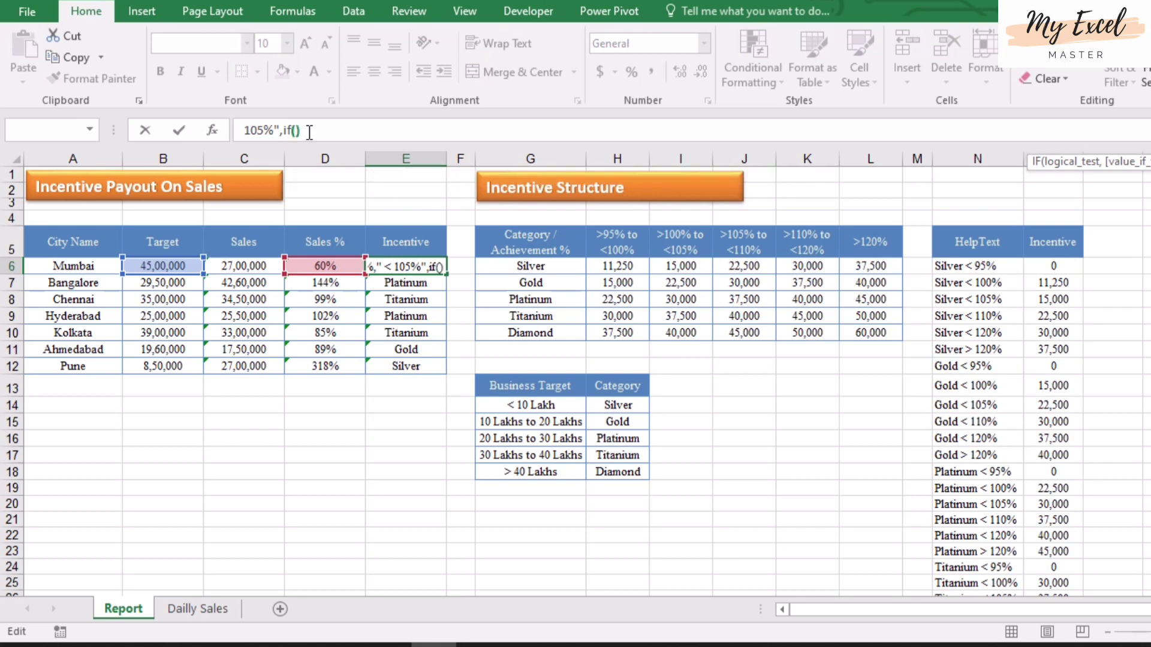
click(324, 265)
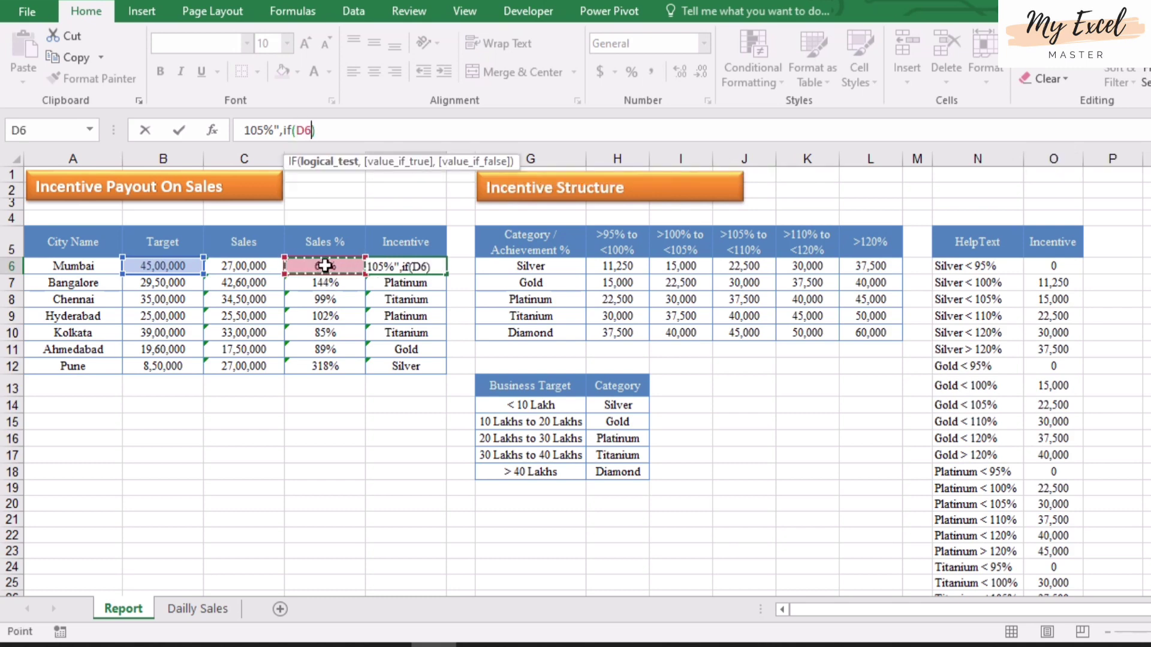
text(<110)
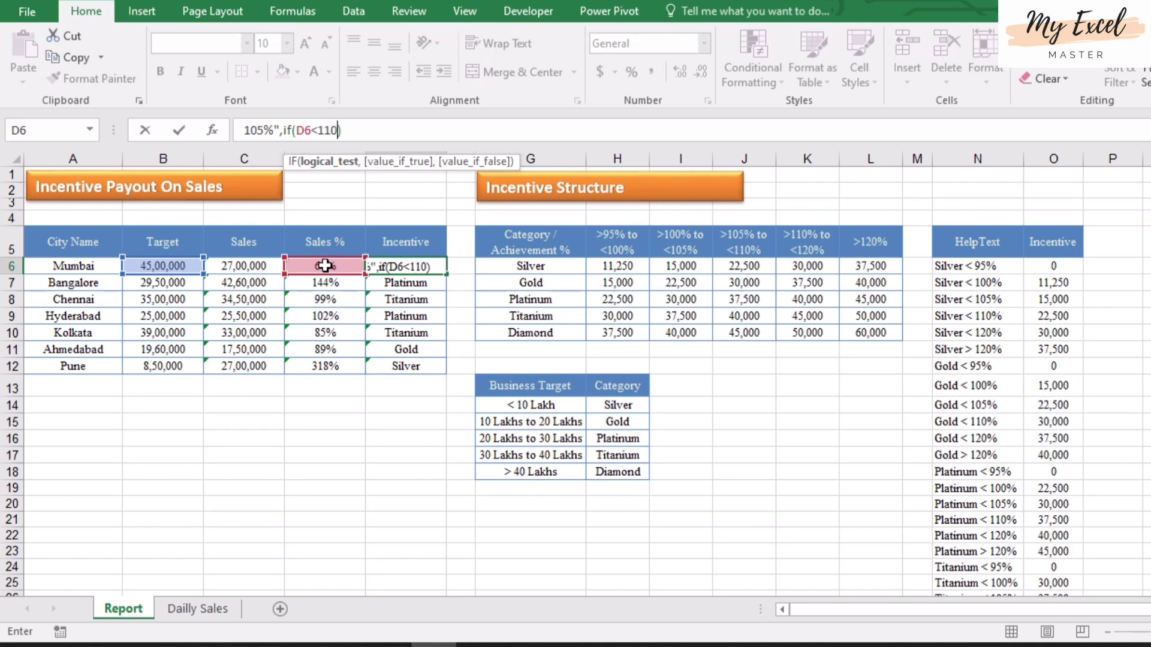
text(%,)
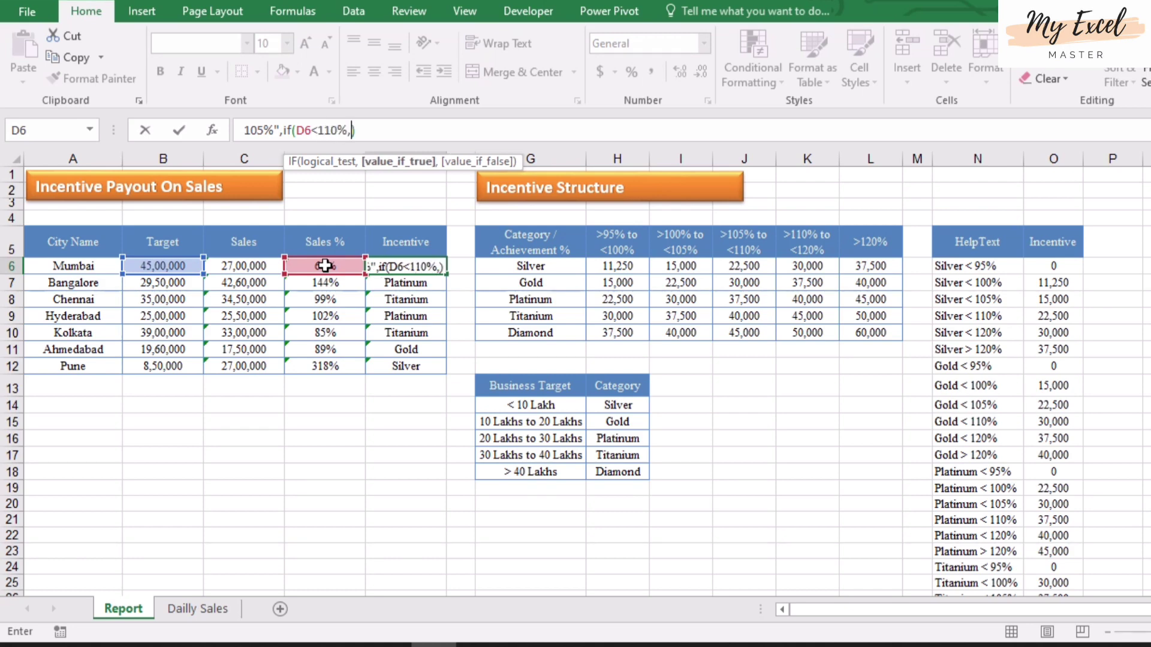
text(" <)
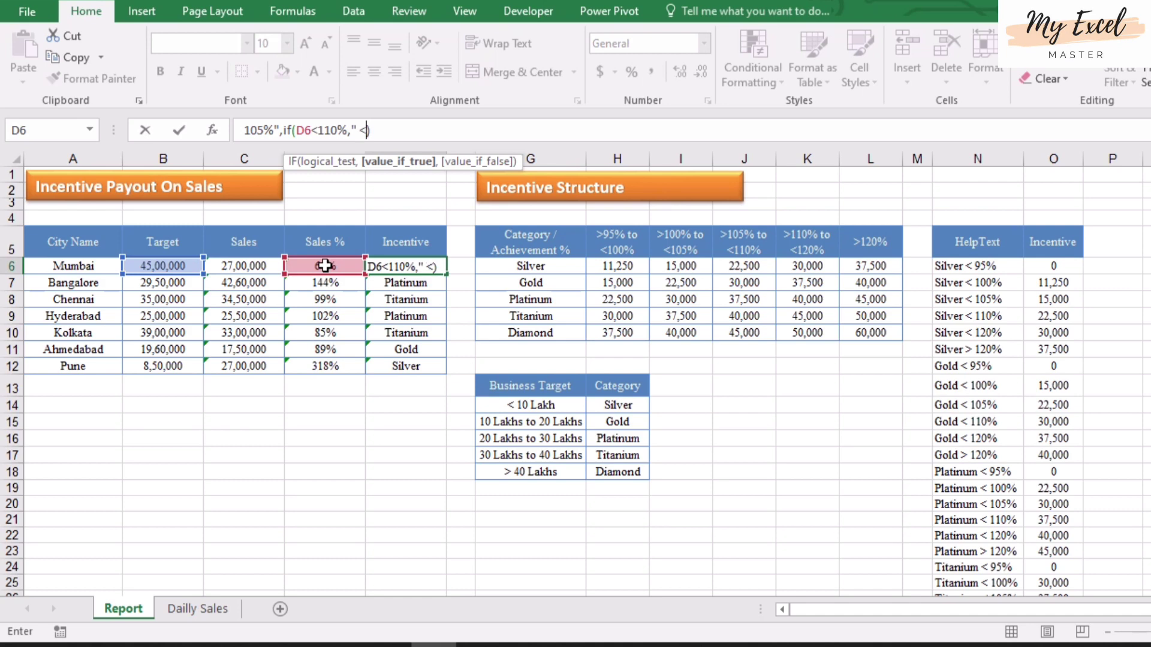
text( 110)
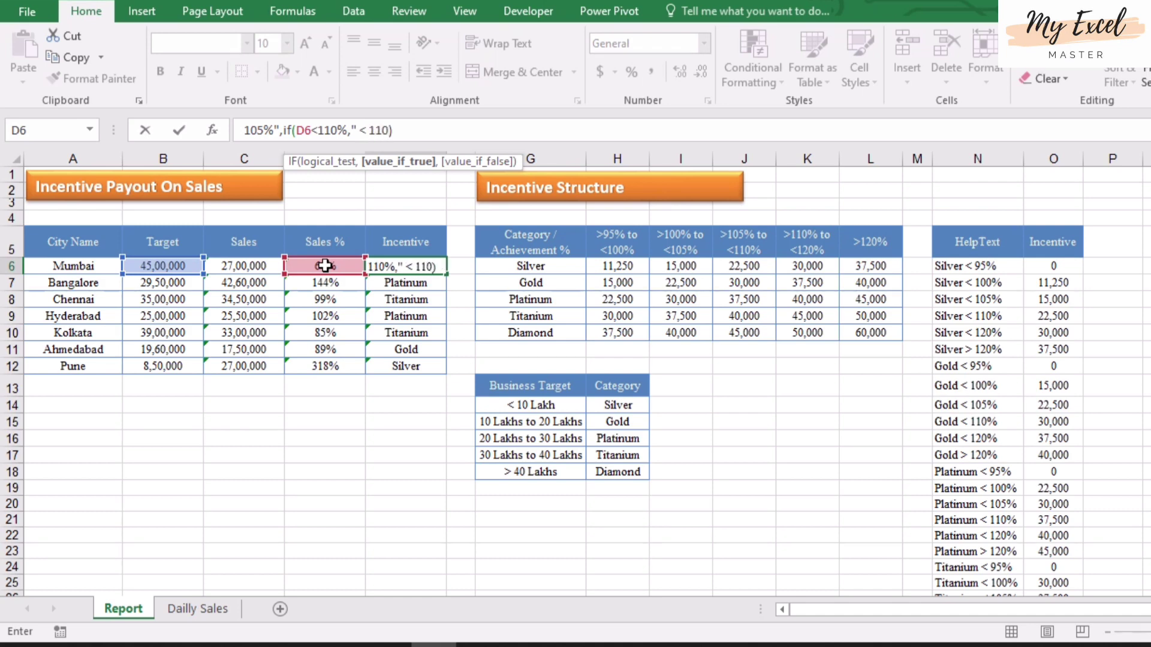
text(%")
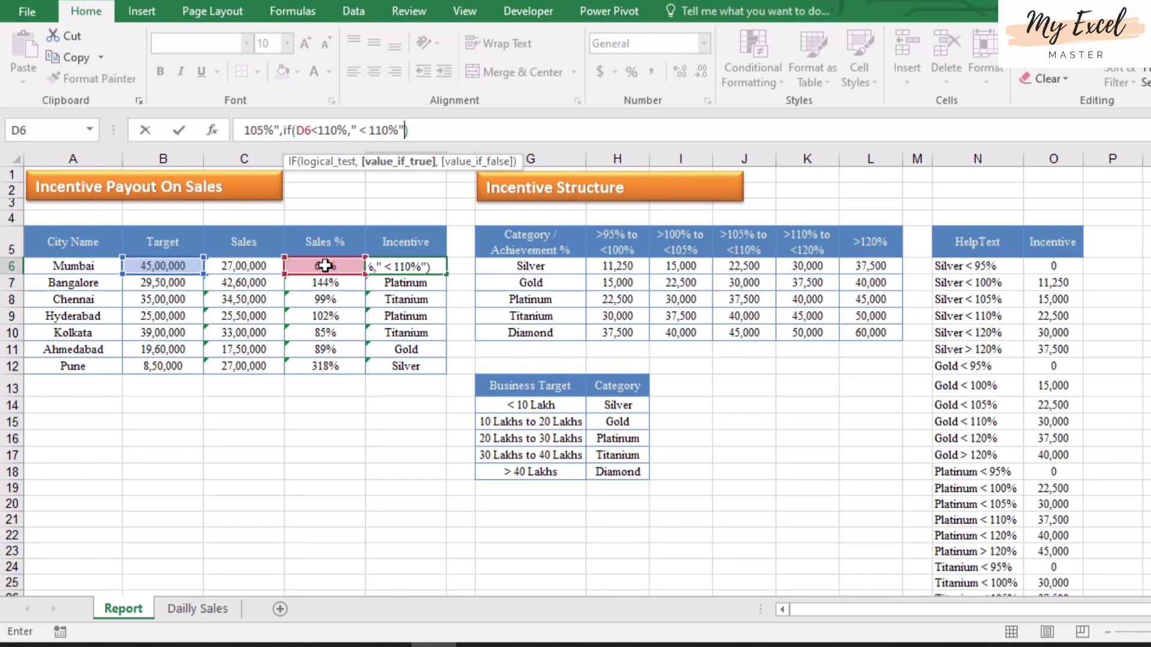
Nest another IF in E6's formula that returns " < 120%" when D6<120%
text(,if)
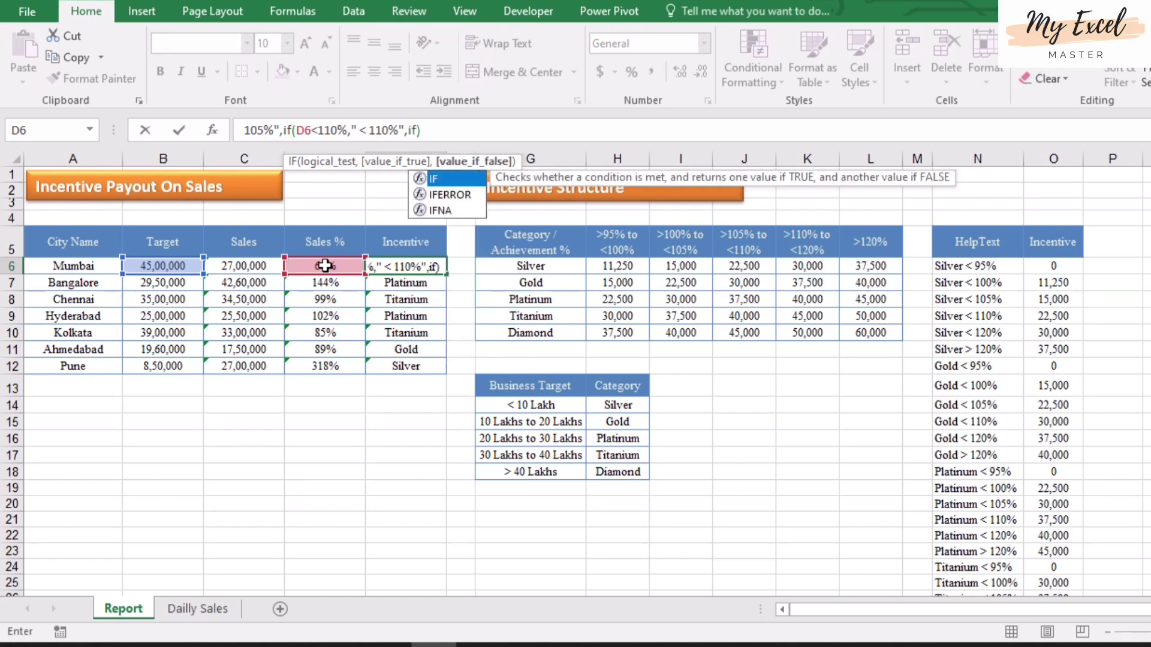
text((d6)
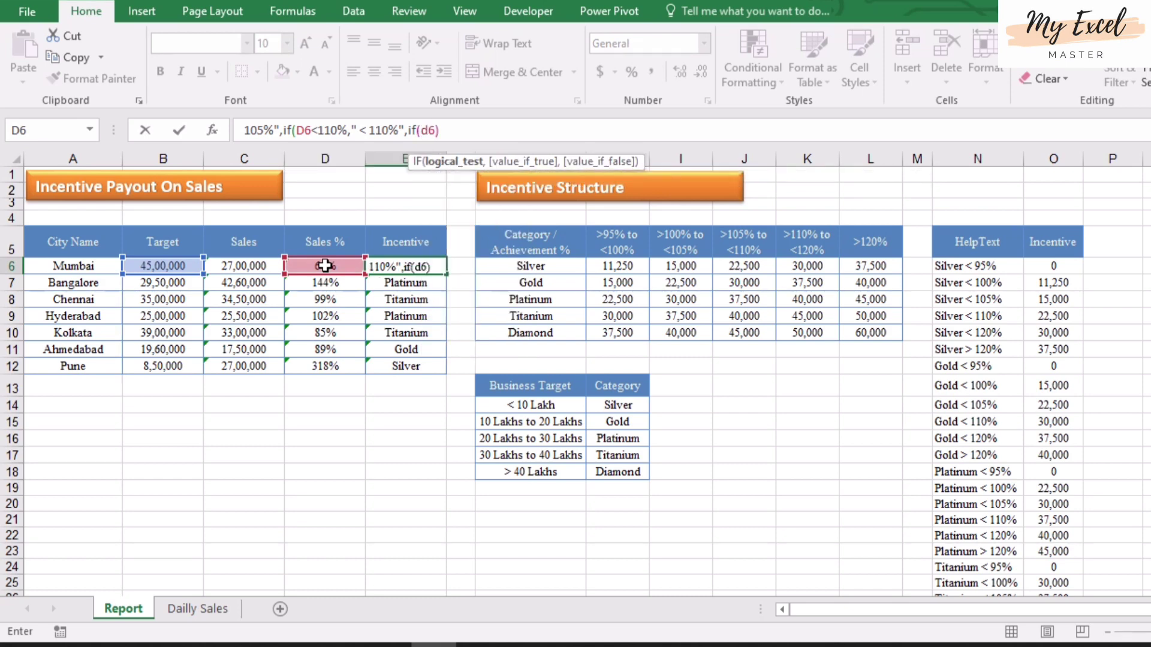
text(<120)
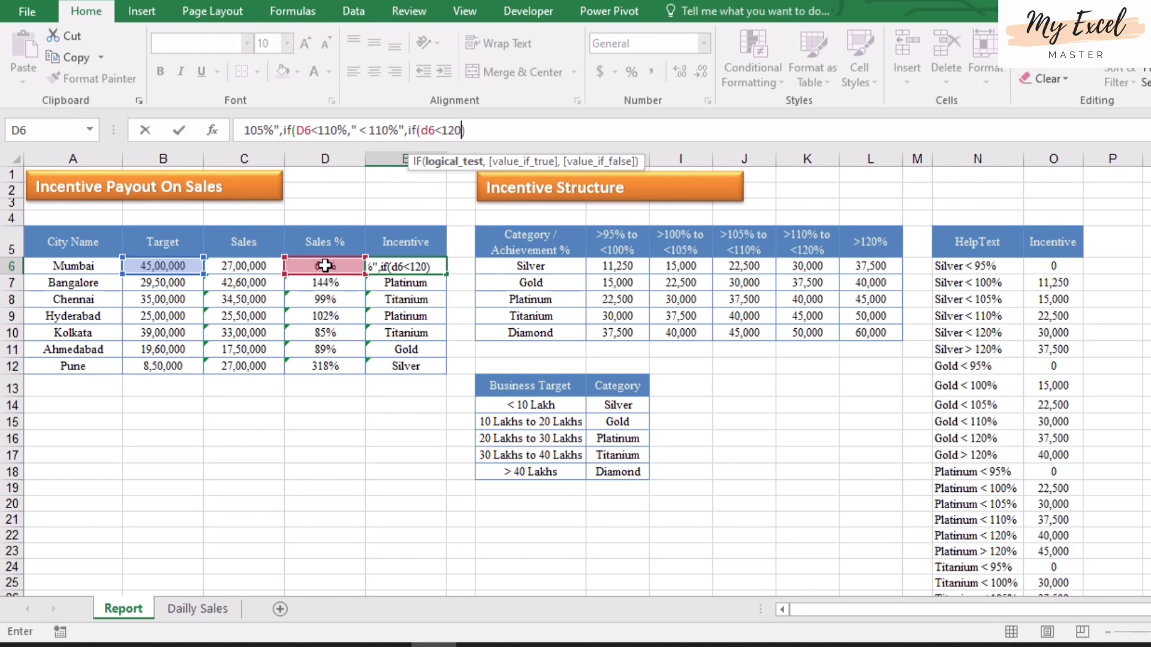
text(%, ")
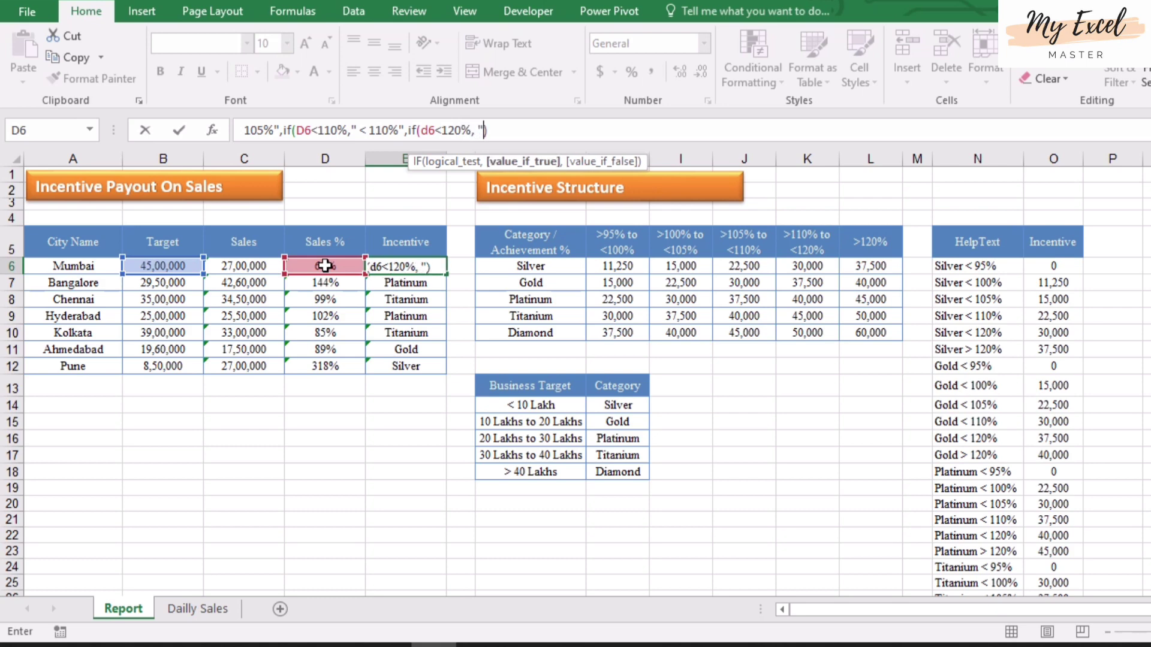
text( < 120)
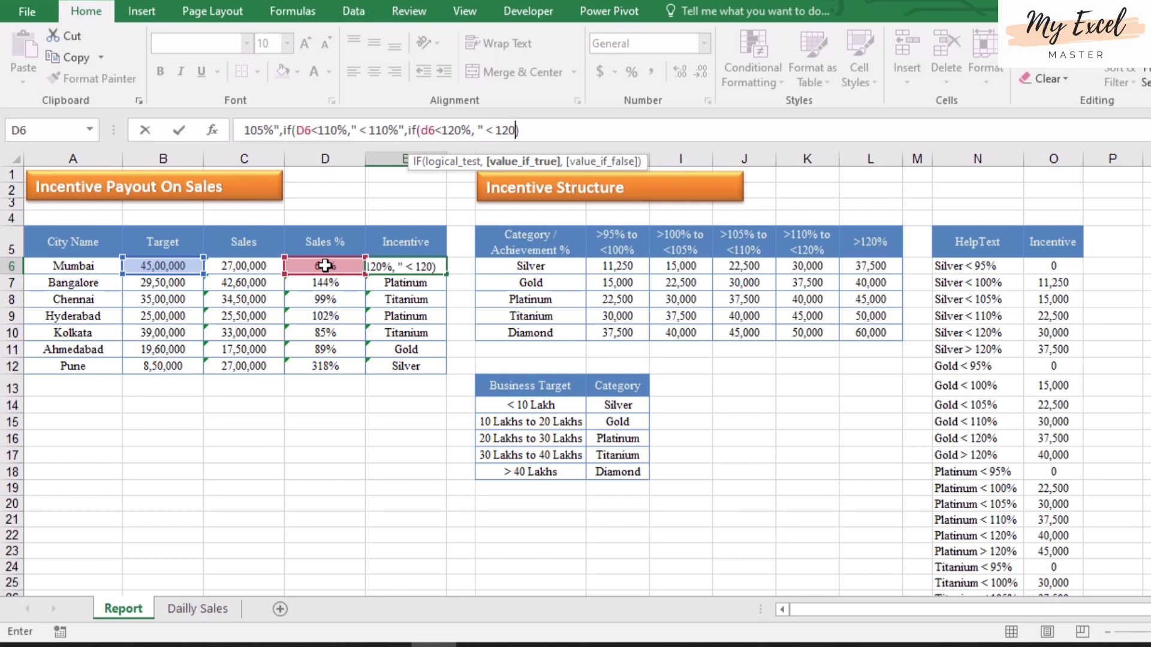
text(%")
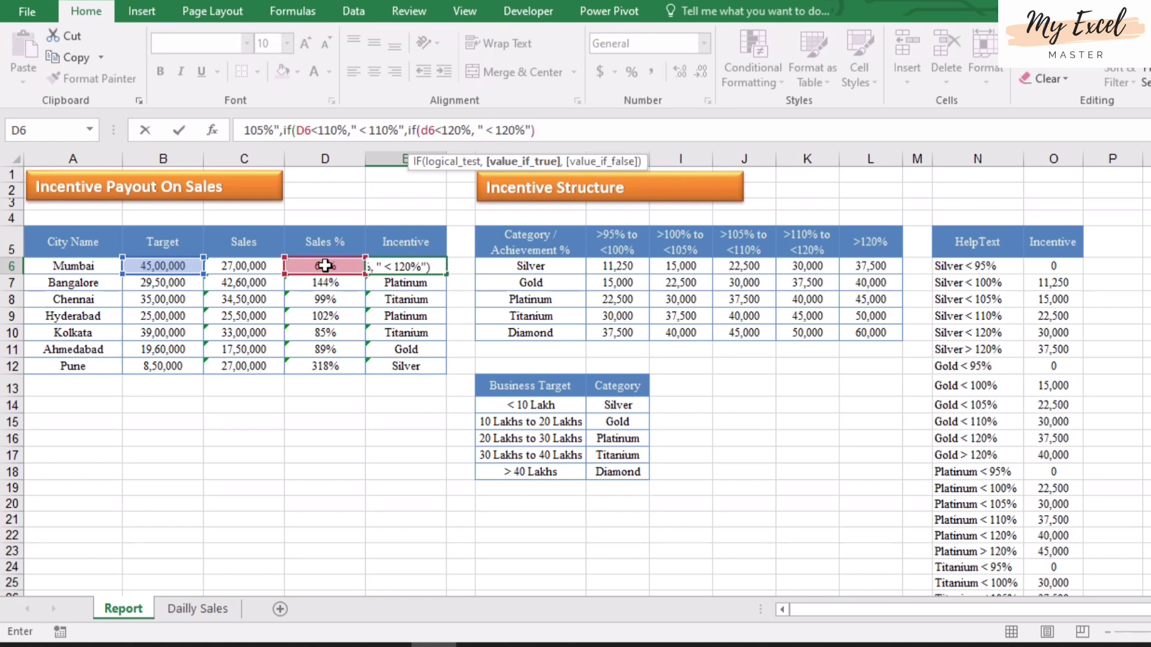
Add " > 120%" as the innermost IF's false result in E6's formula and append closing parentheses for the nested IFs
text(,)
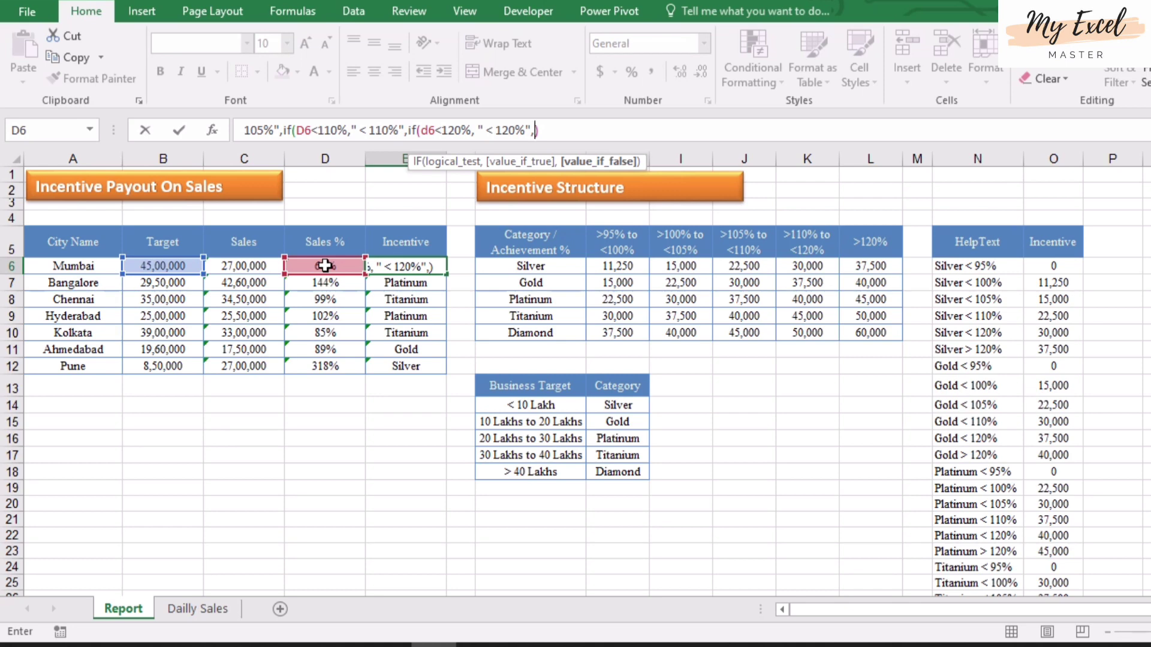
text(")
text( >)
text( 120)
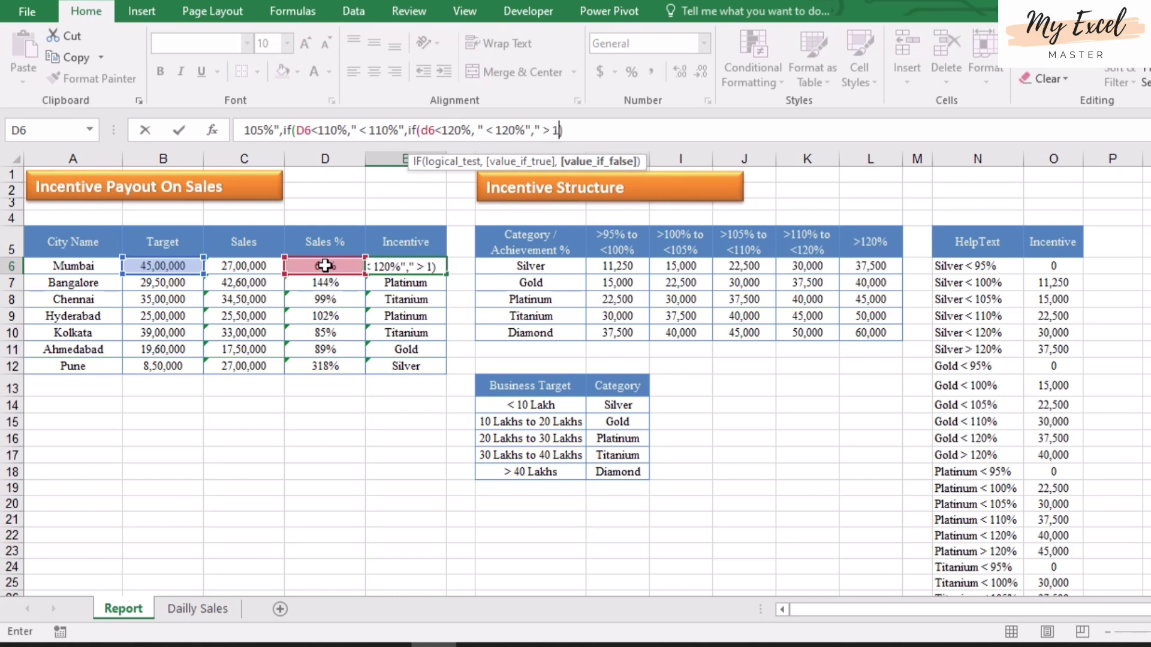
text(%)
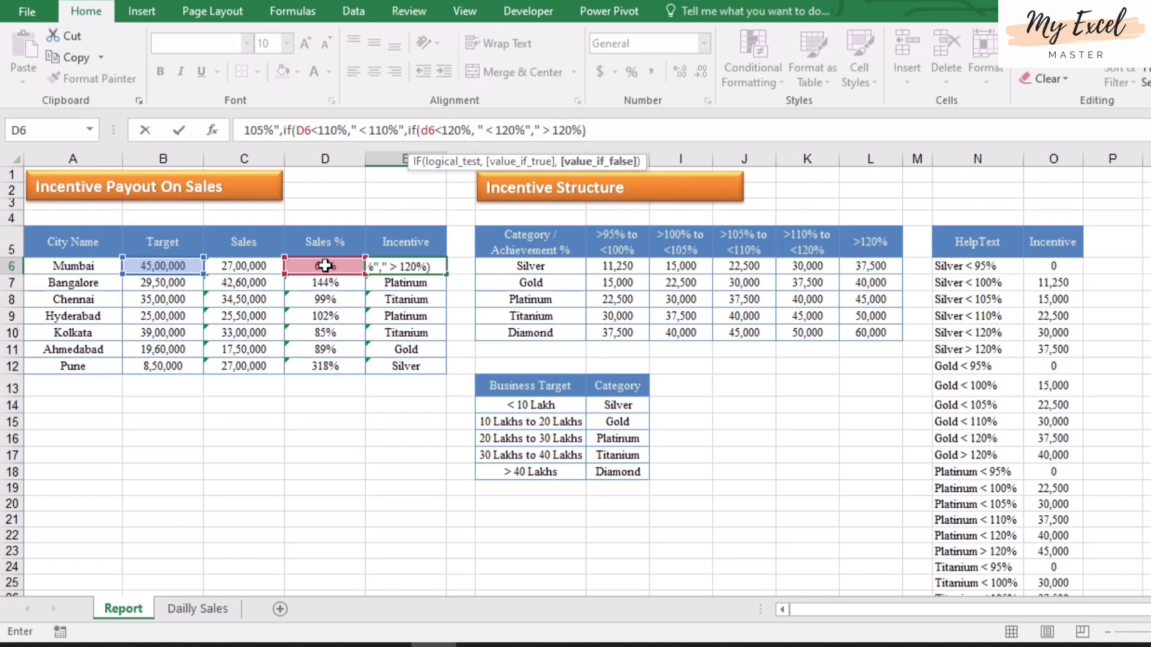
text("))
key(Left)
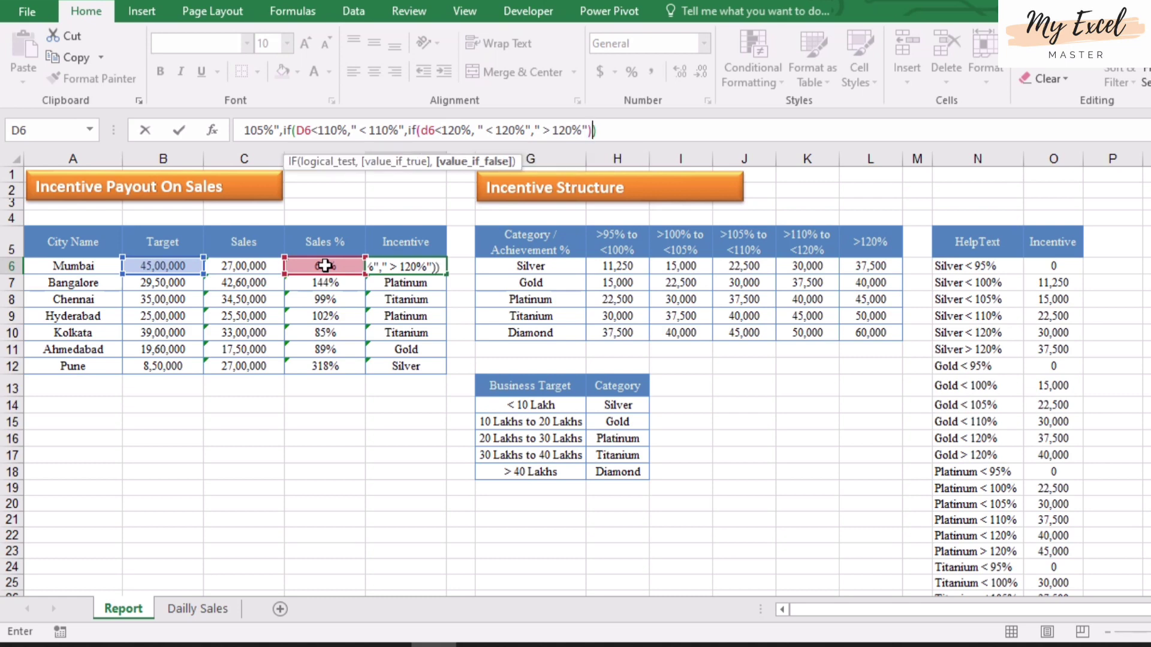
text()))
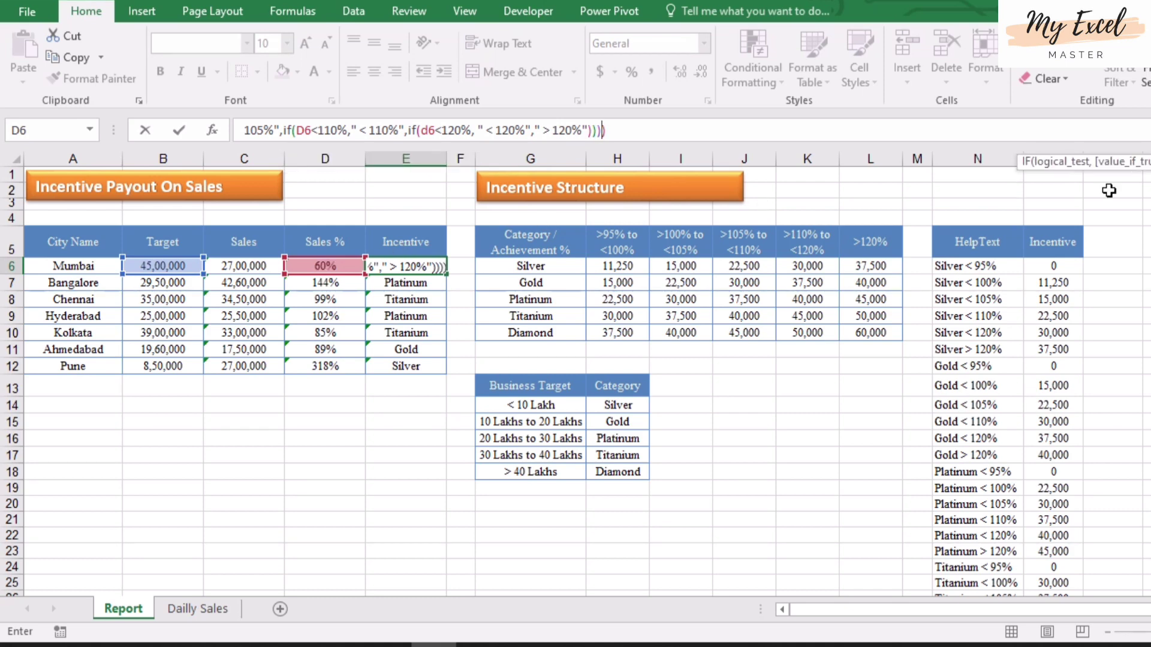
Expand the formula view to check E6's parentheses, add the missing closing parenthesis, and commit the formula
key(ctrl+shift+u)
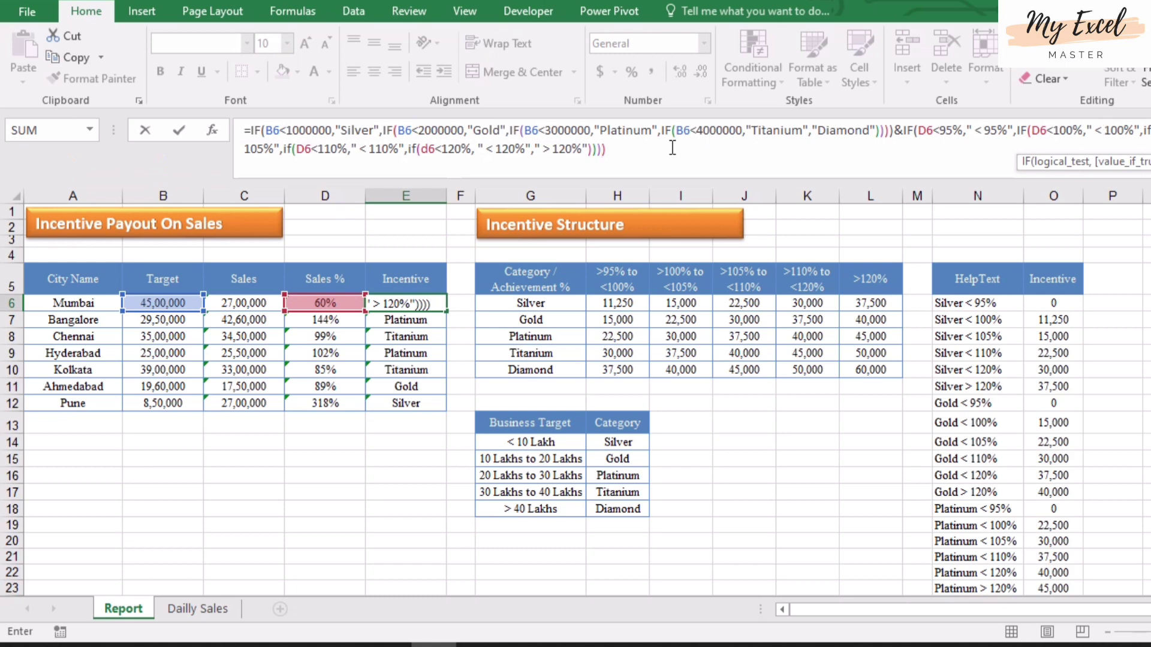
click(595, 149)
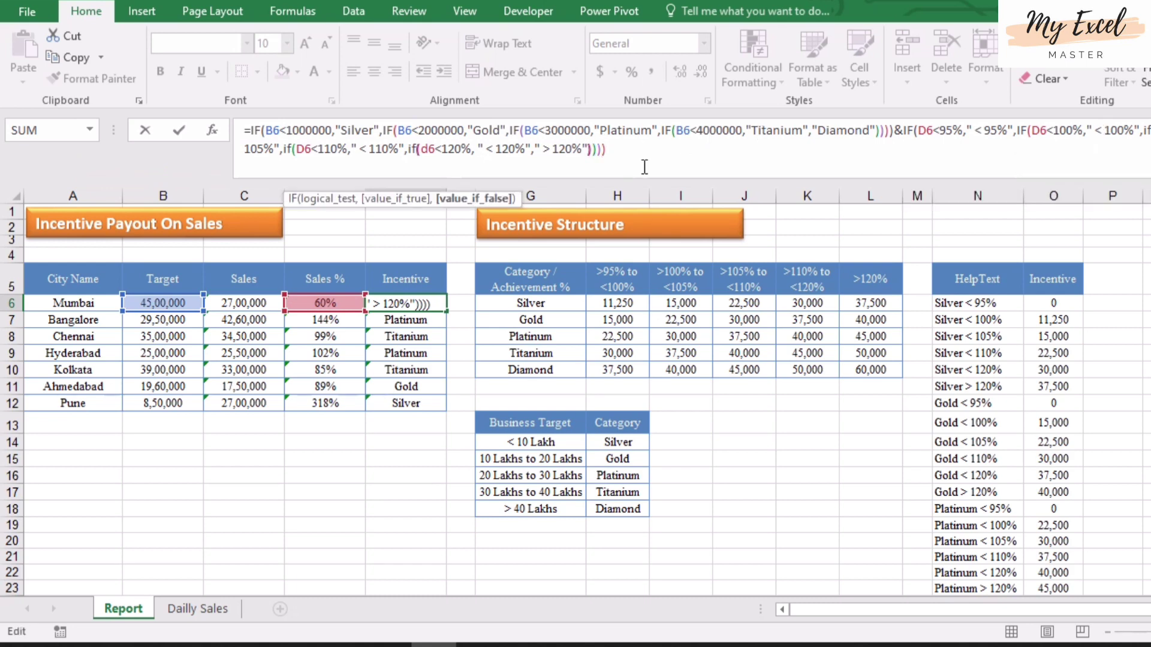
key(Left)
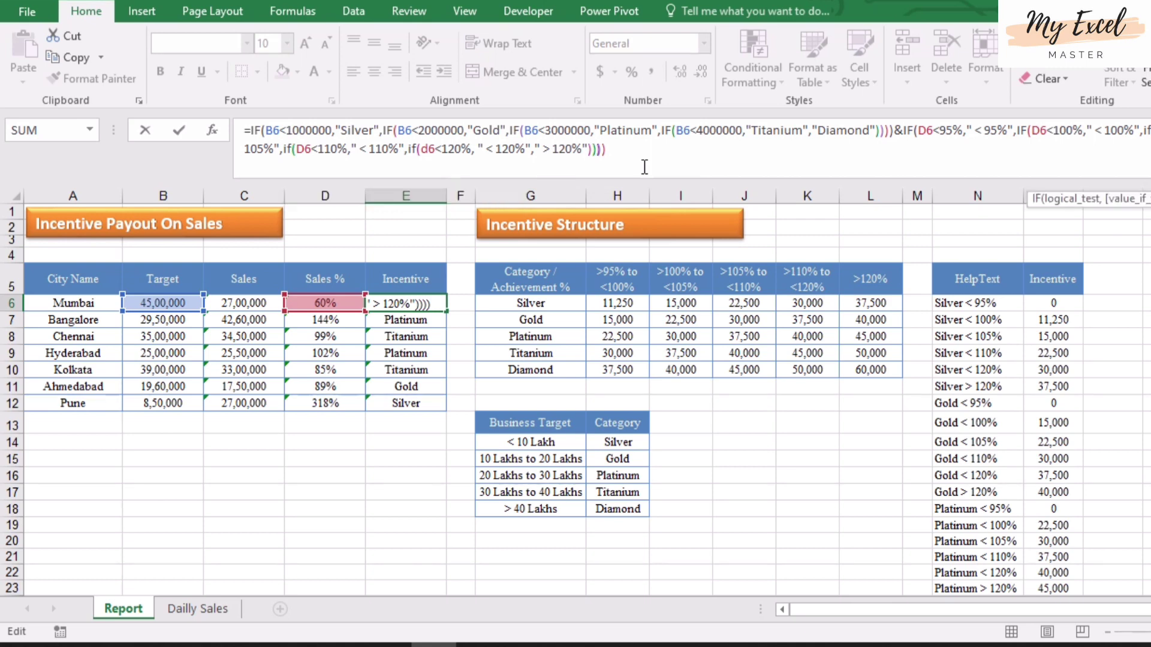
key(Left)
text())
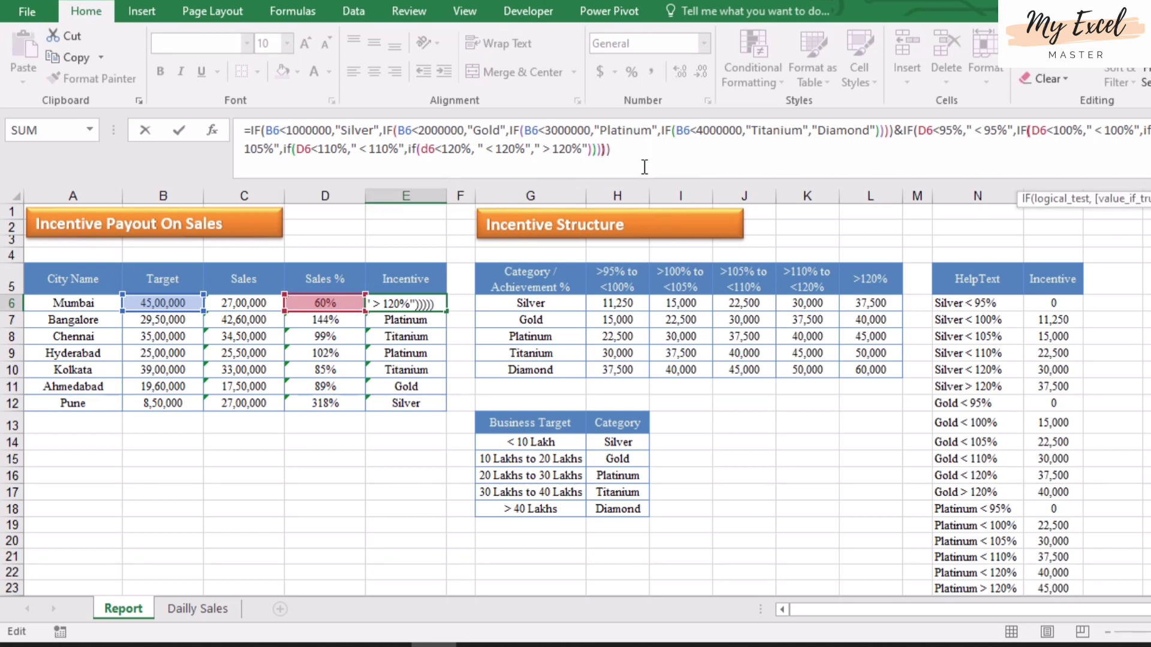
key(Return)
key(Up)
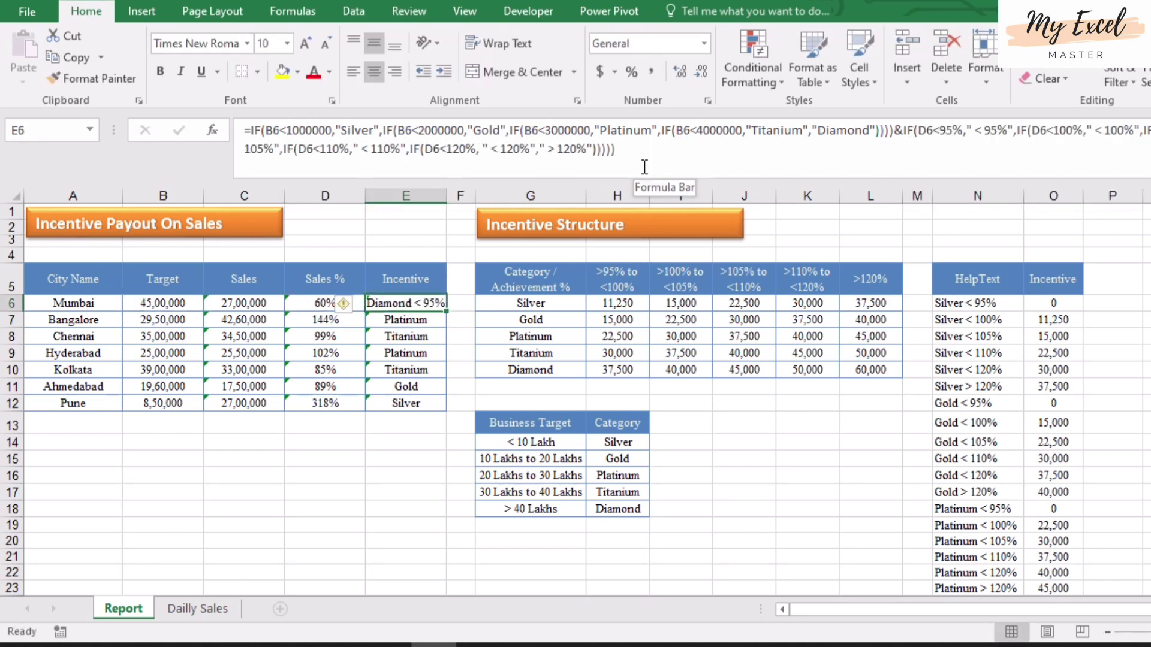
Widen column E slightly to fit the combined keys and fill E6's formula down through E12
drag(447, 196, 460, 196)
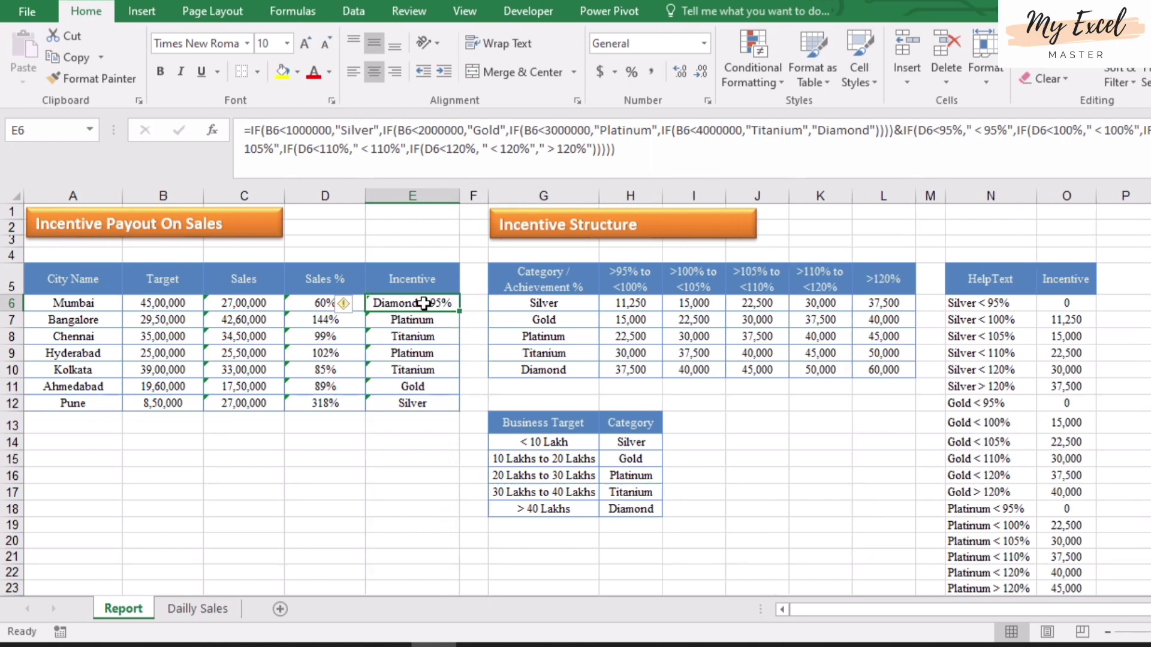
drag(460, 315, 448, 405)
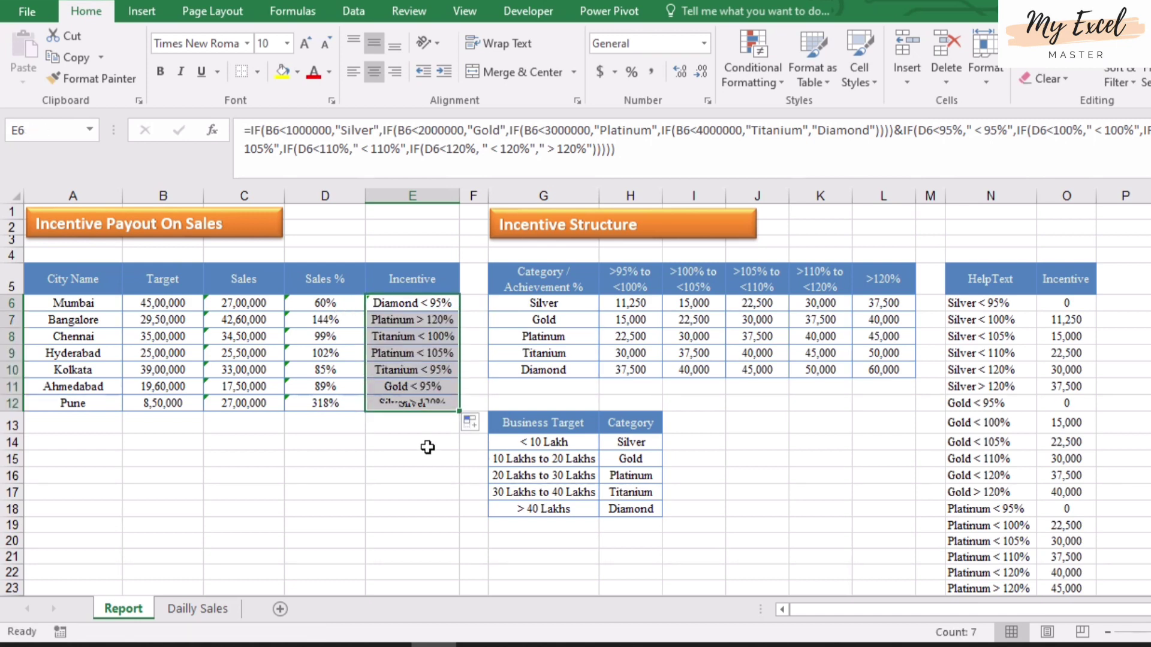
click(424, 427)
click(414, 407)
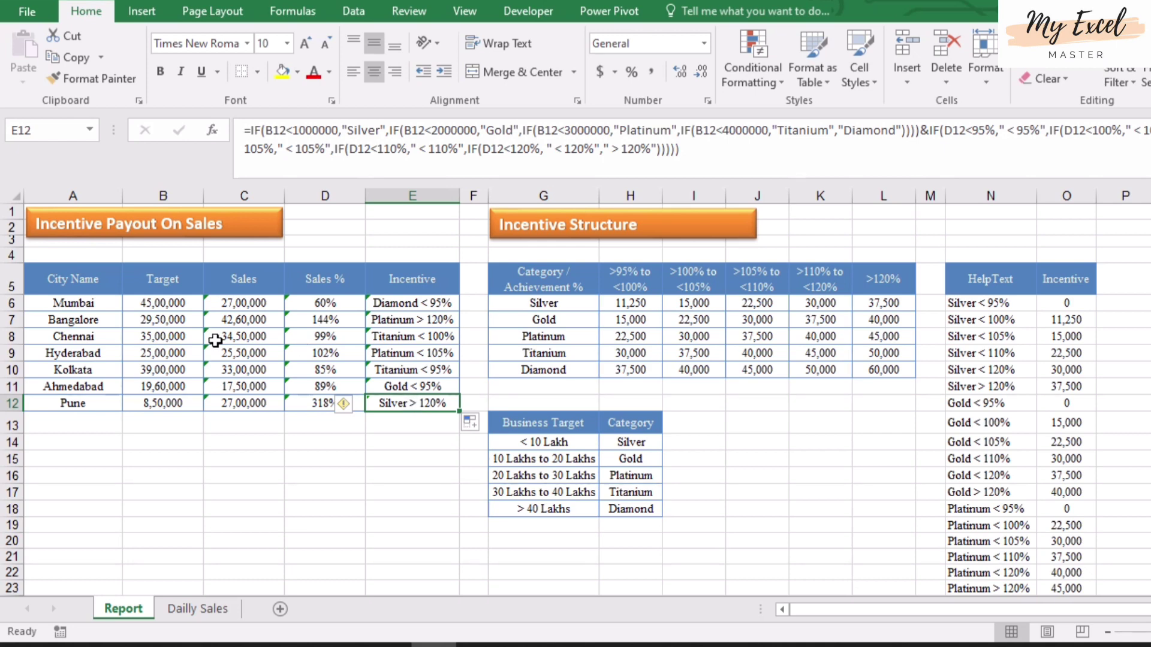
Check the Mumbai and Bangalore keys in column E against their targets, sales percentages and the Business Target category table
click(157, 304)
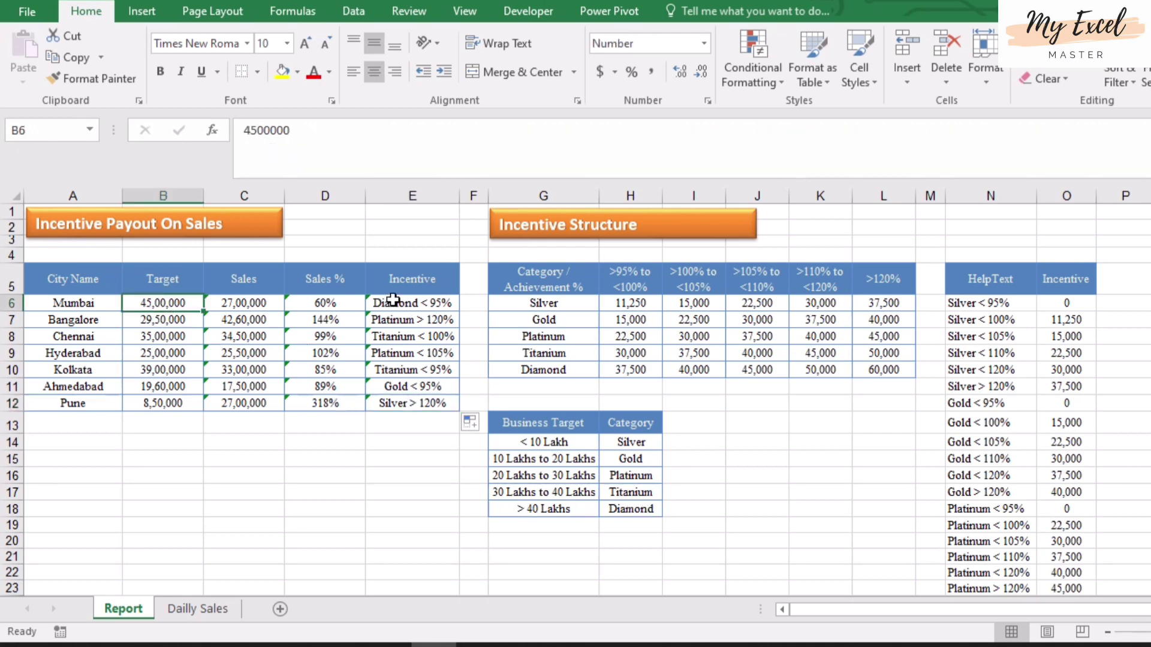
click(331, 306)
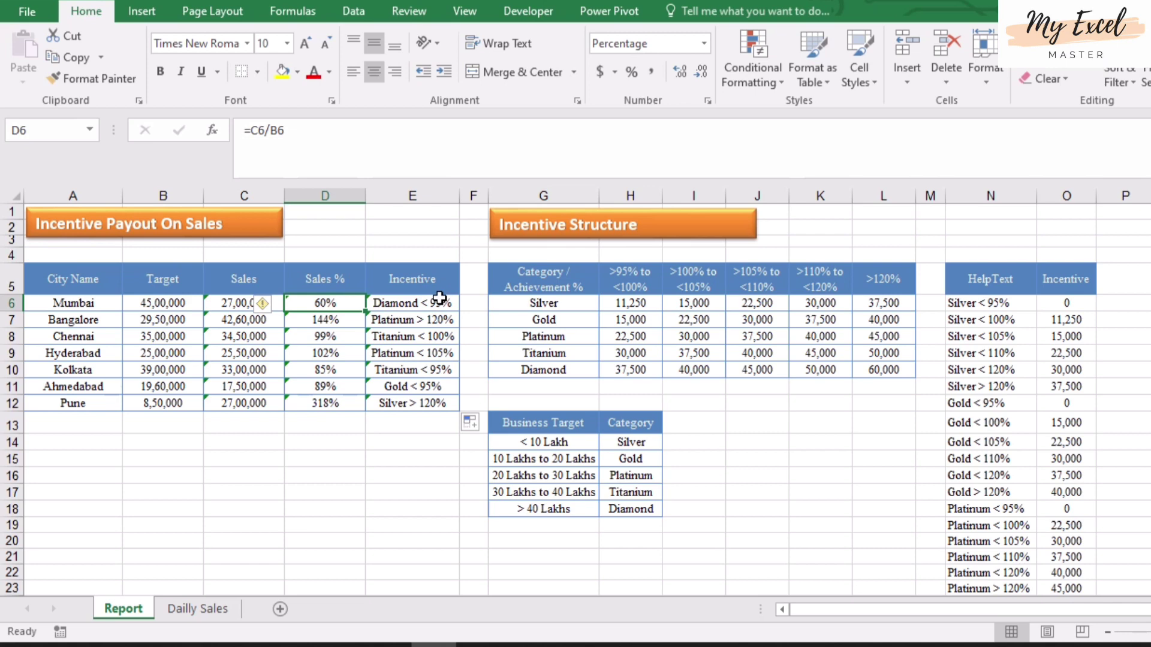
click(78, 318)
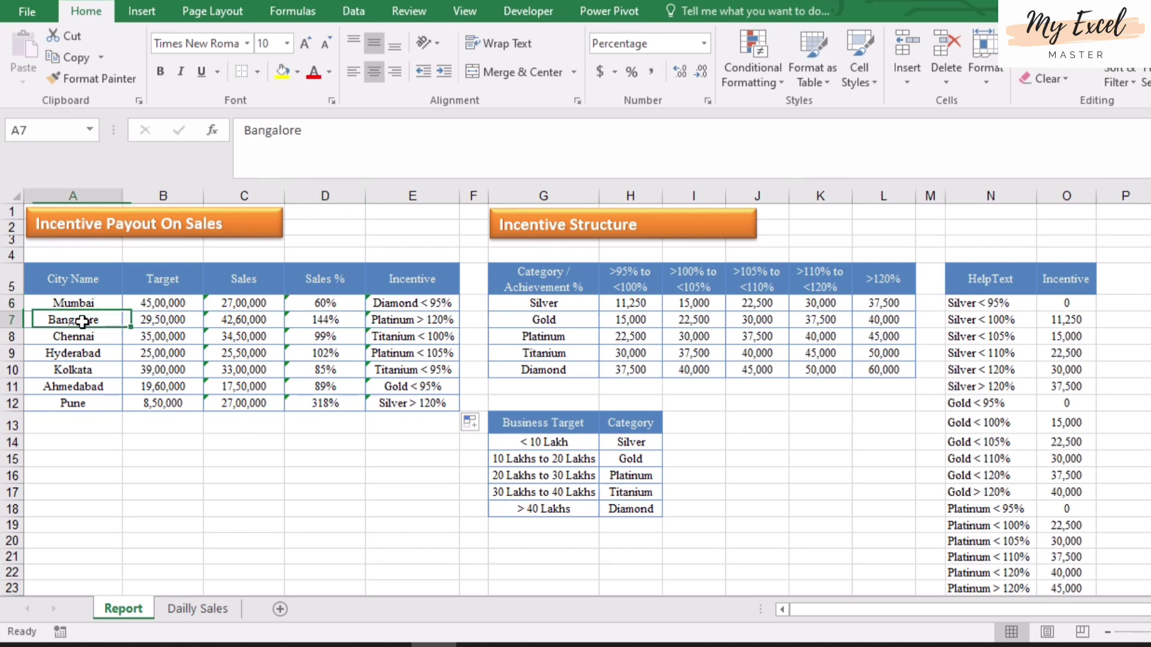
click(157, 323)
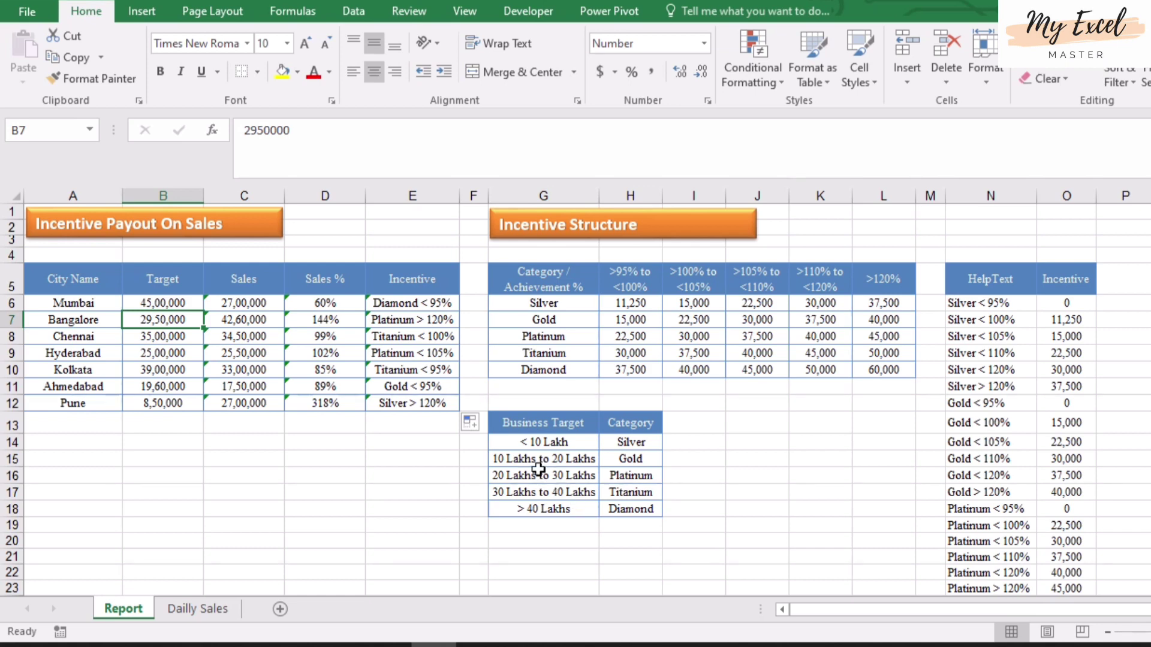
drag(538, 471, 624, 477)
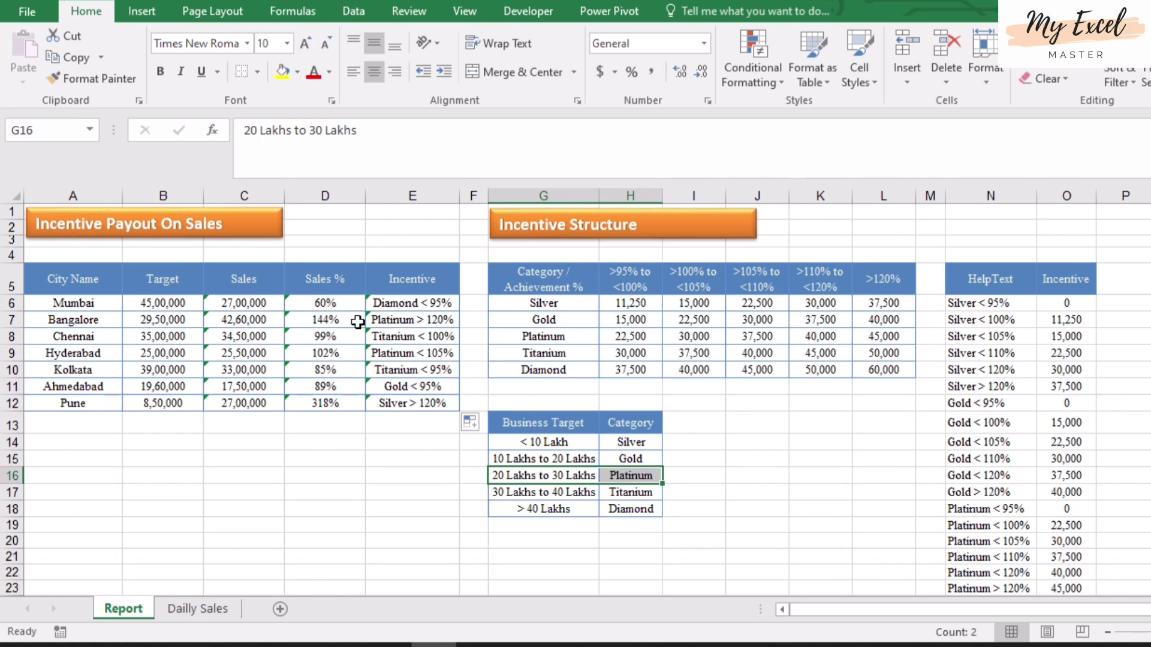
click(420, 321)
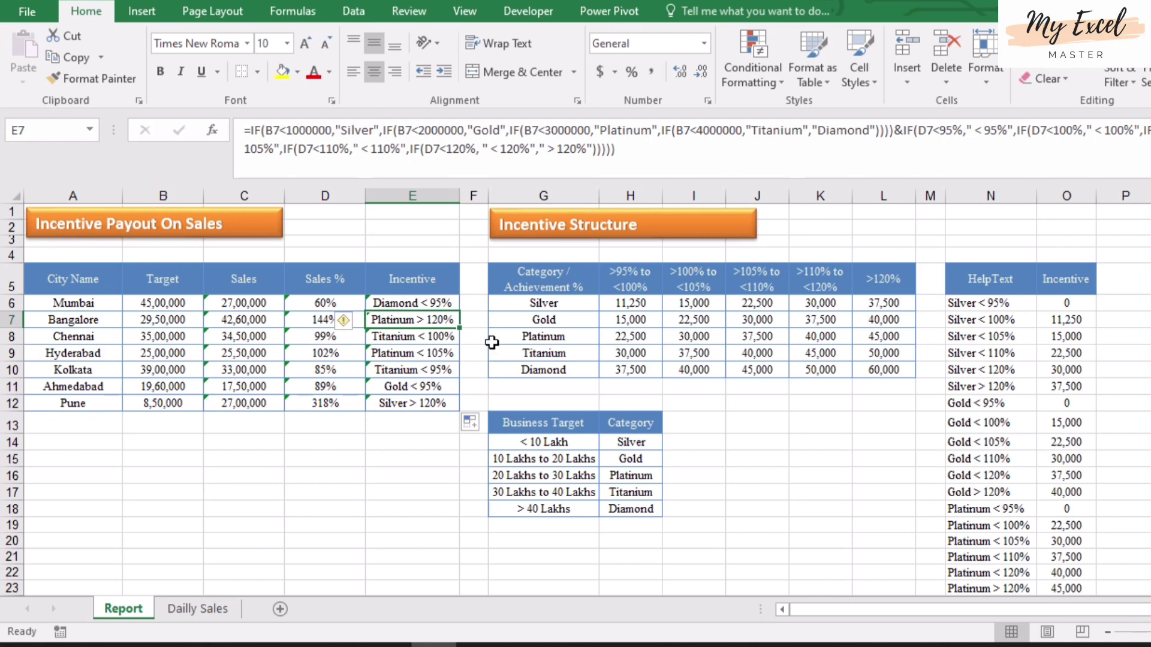
click(422, 403)
click(397, 303)
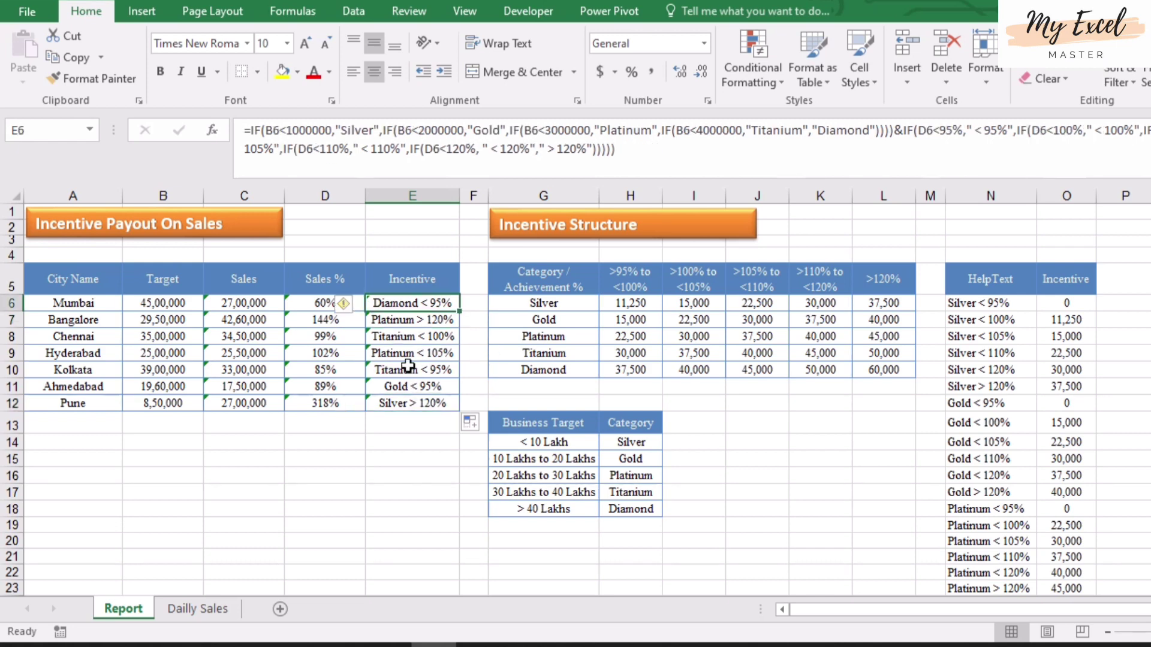
Review the HelpText keys and their matching incentives in columns N and O
drag(965, 306, 971, 525)
click(995, 381)
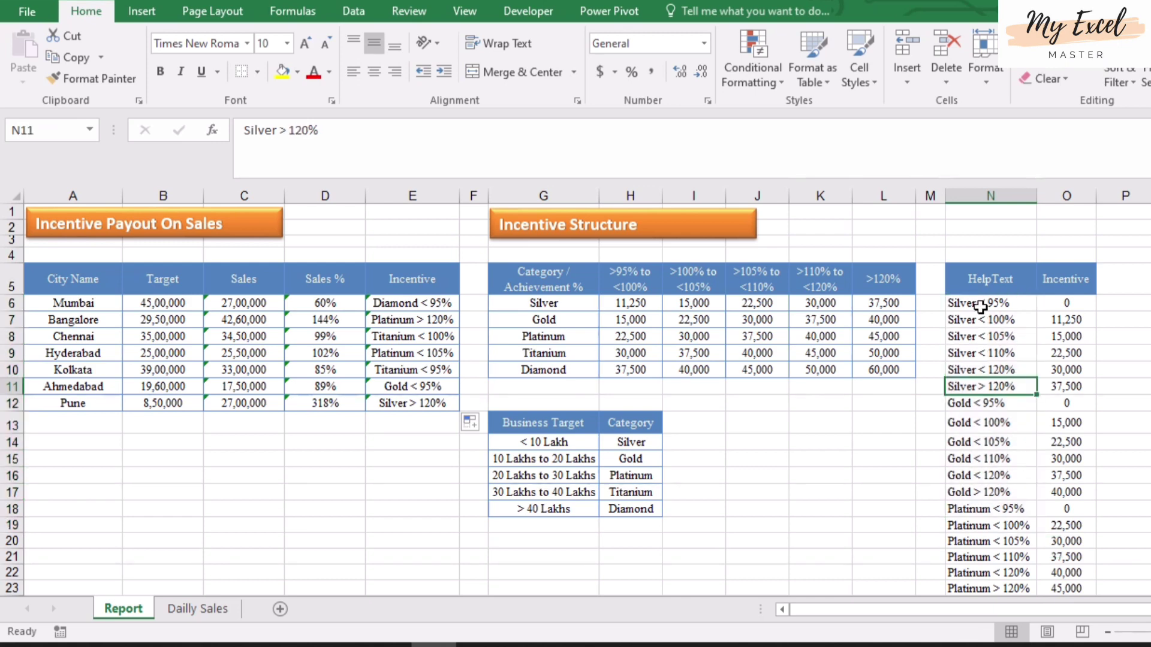
click(982, 303)
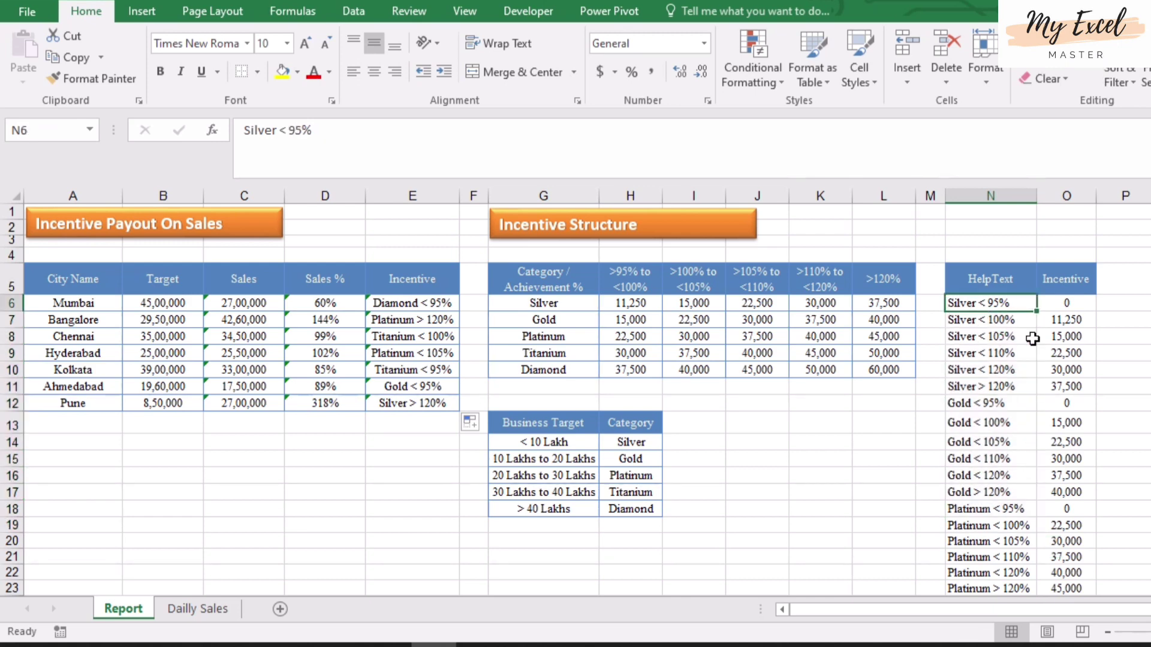
drag(1058, 307, 1001, 424)
click(1000, 425)
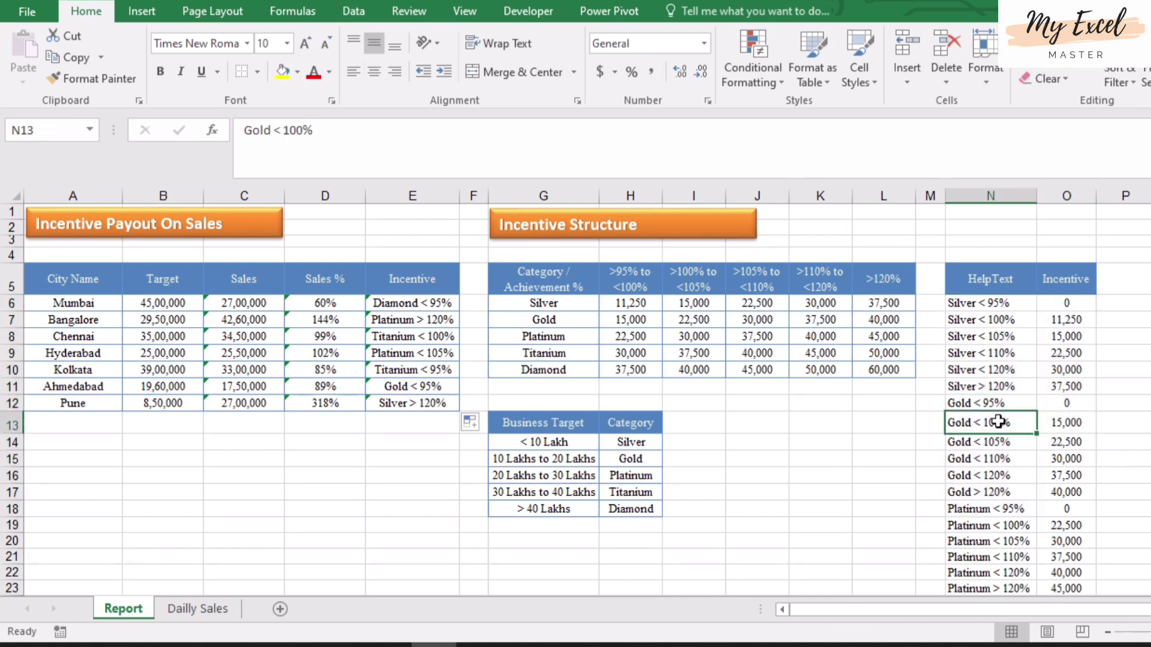
Wrap E6's combined-key formula in a VLOOKUP function, using the nested IF expression as its lookup value
click(403, 303)
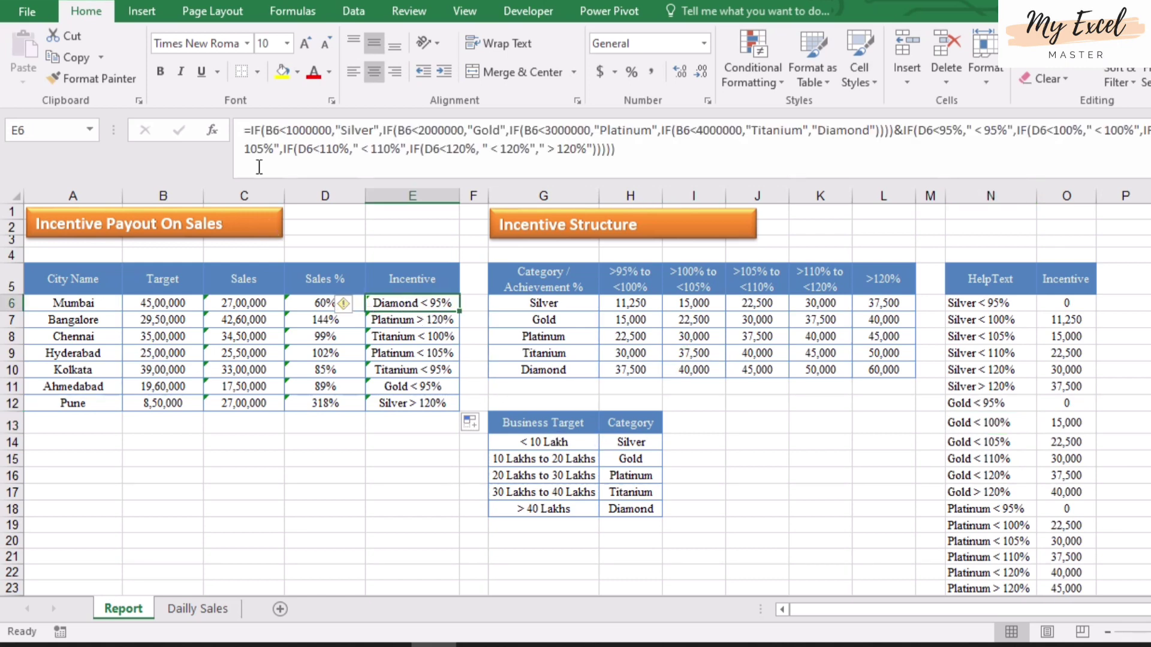
click(250, 131)
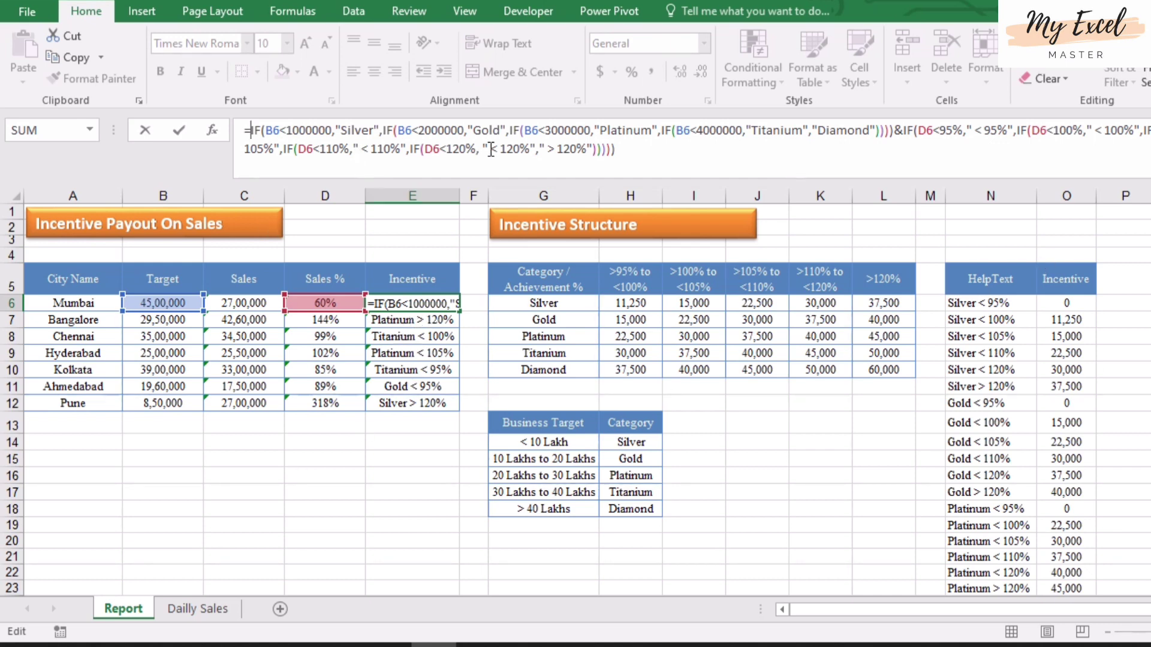
text(v)
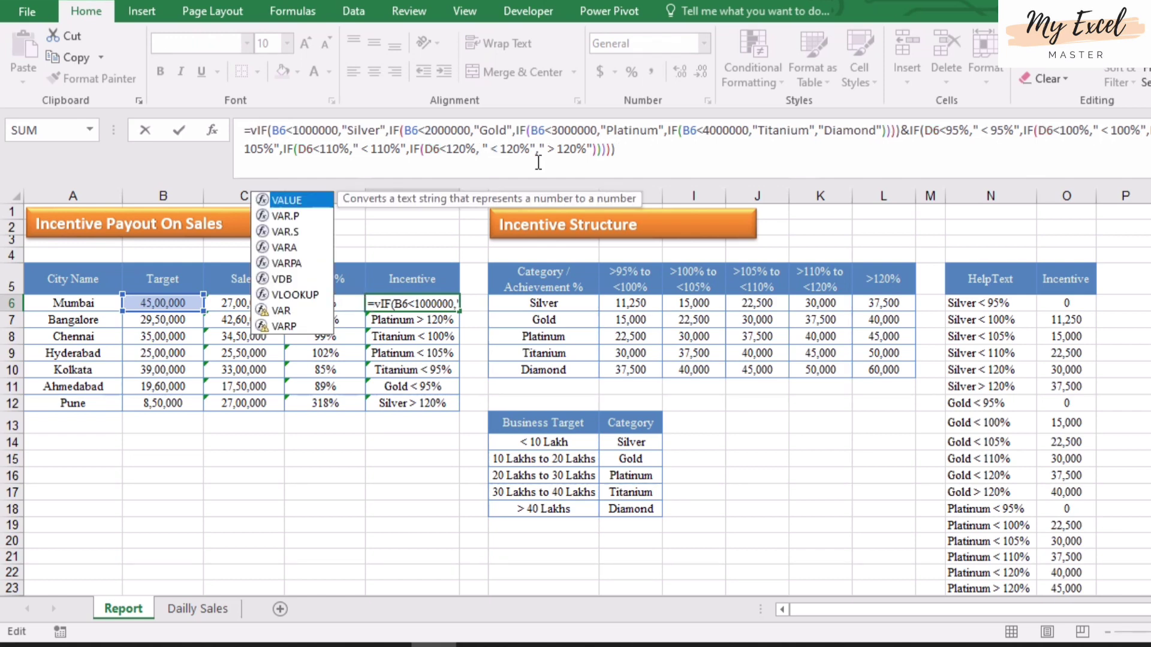
text(lookup)
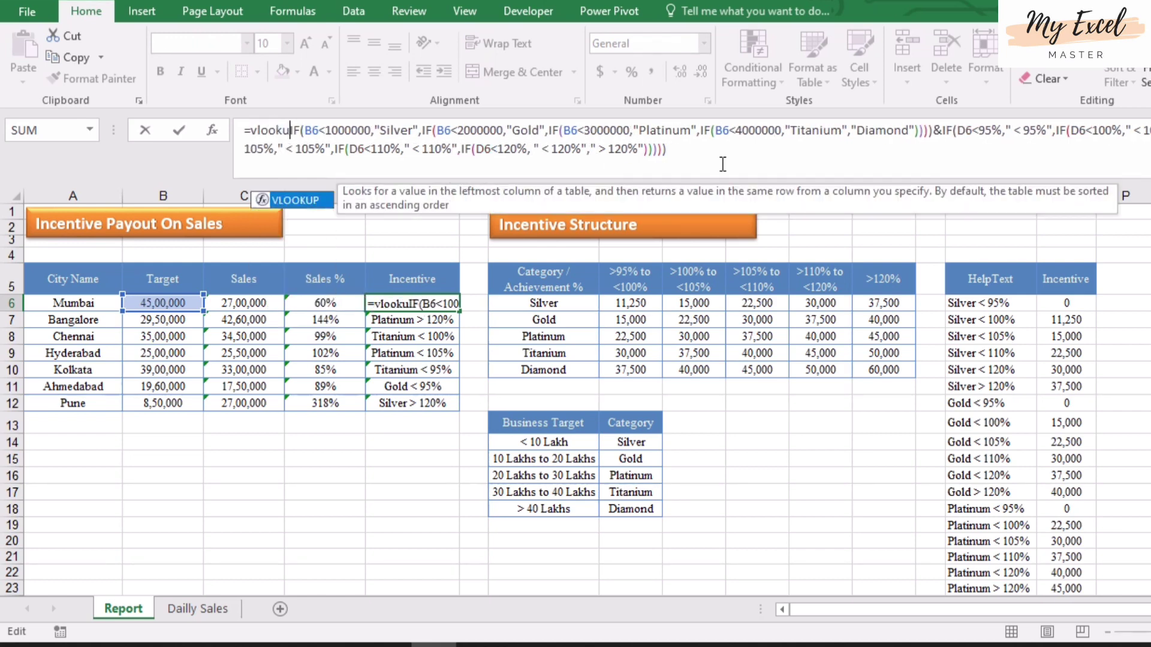
text(()
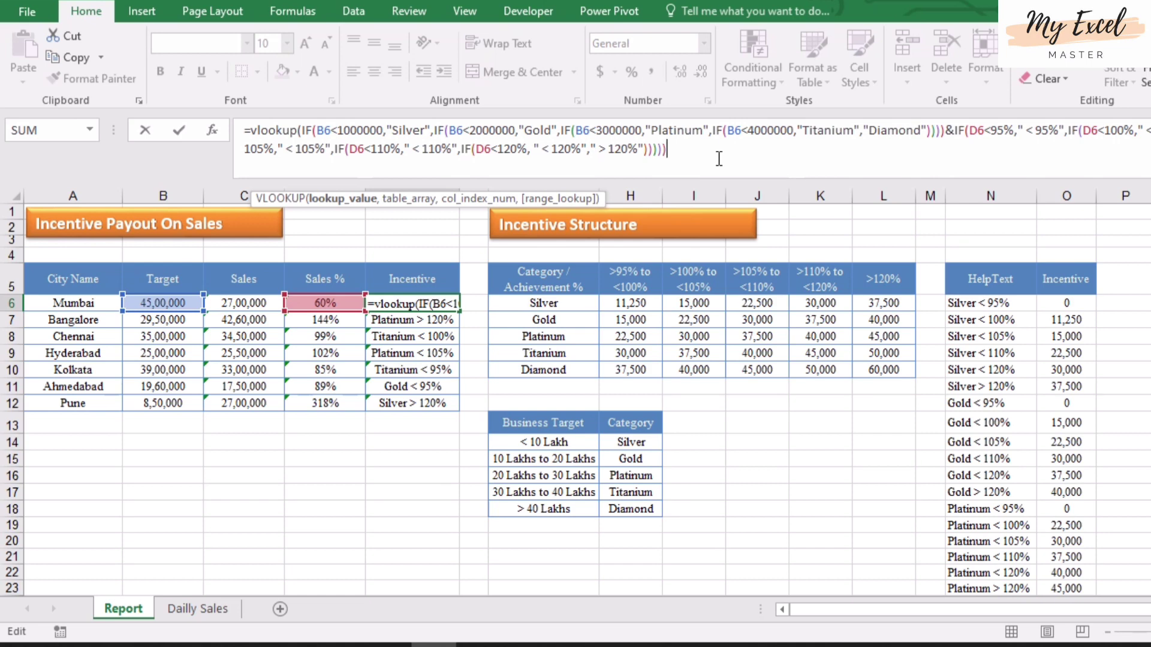
text(,)
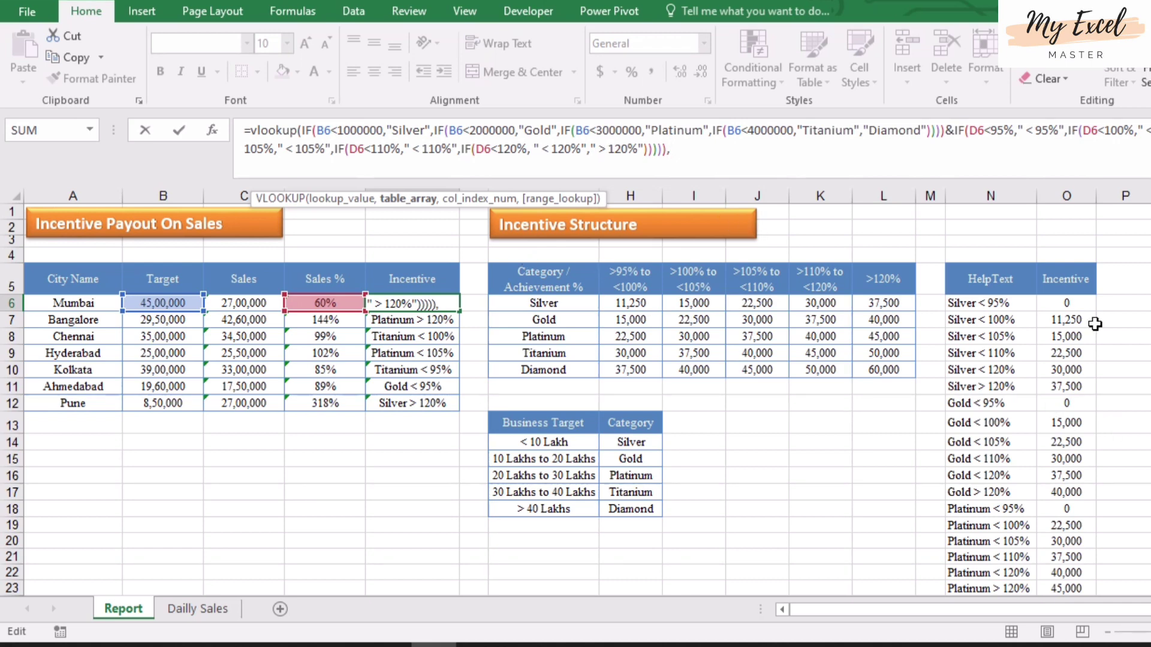
Complete E6's VLOOKUP with table array N:O, column index 2 and exact match FALSE, and commit the formula
drag(986, 205, 1060, 197)
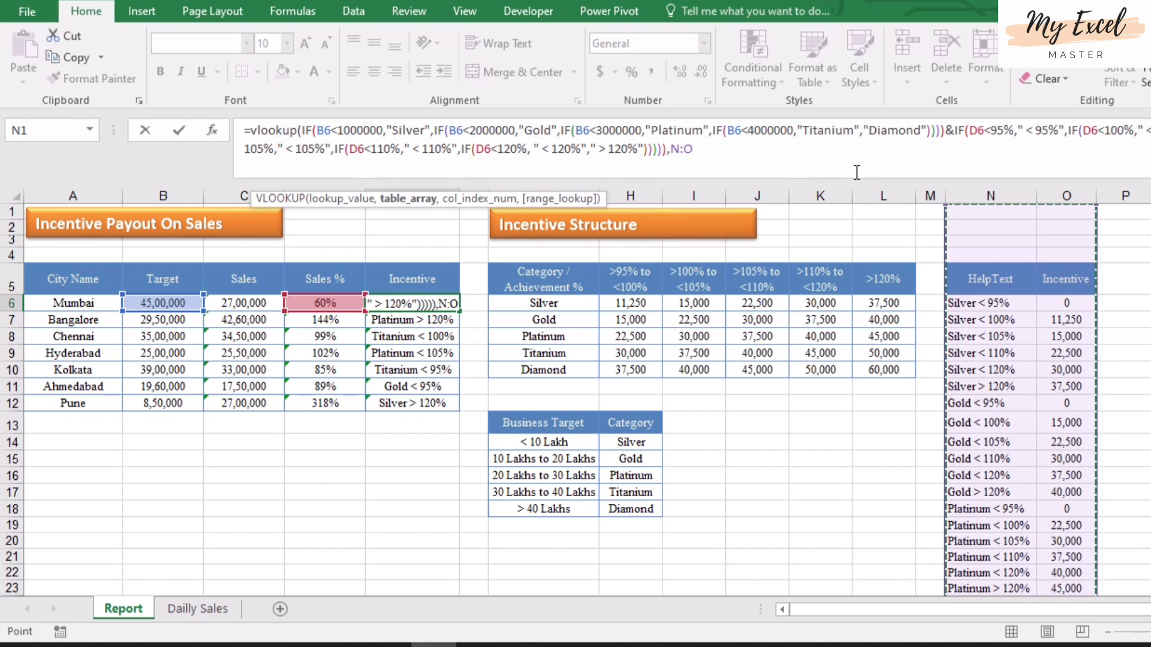
text(,)
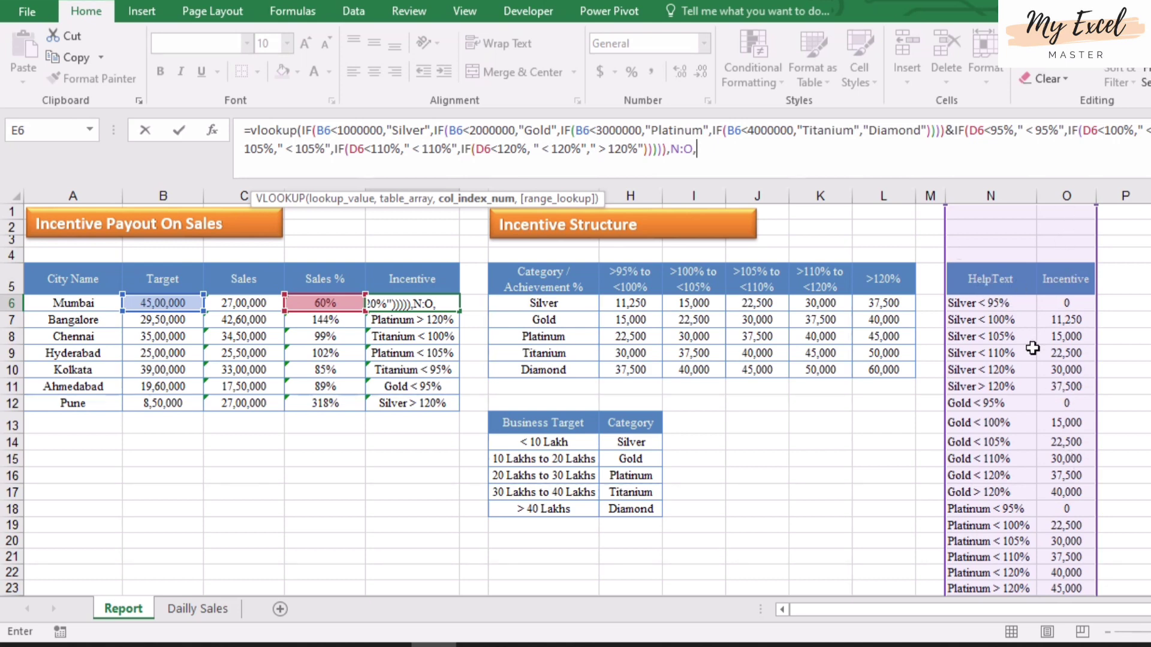
text(2,)
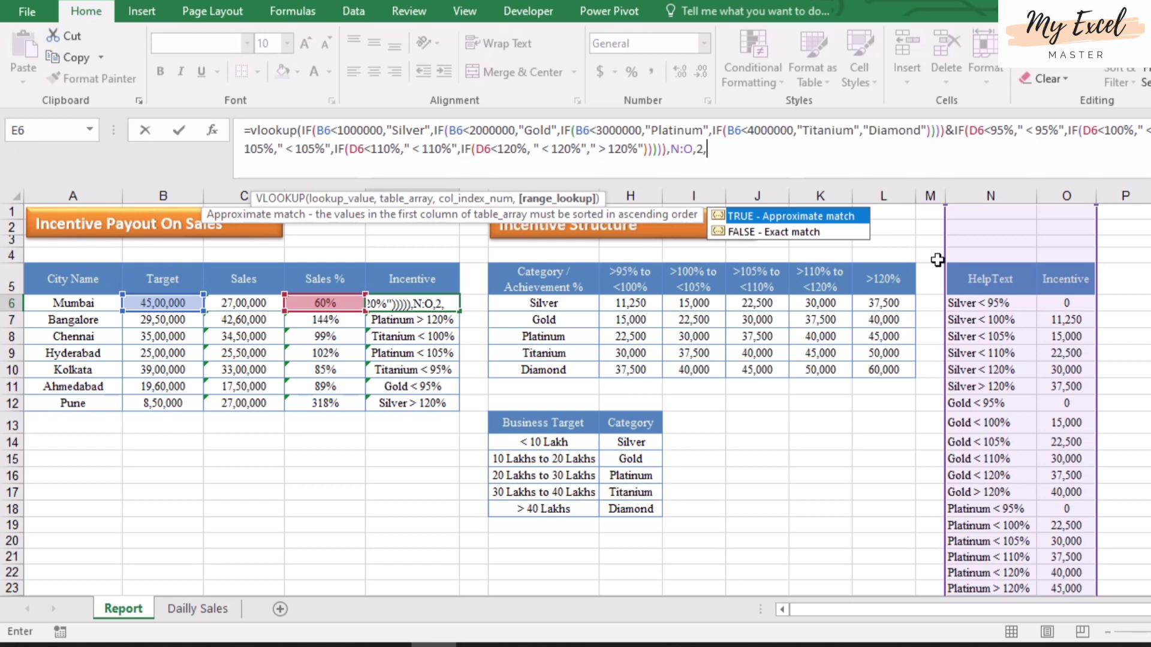
text(false)
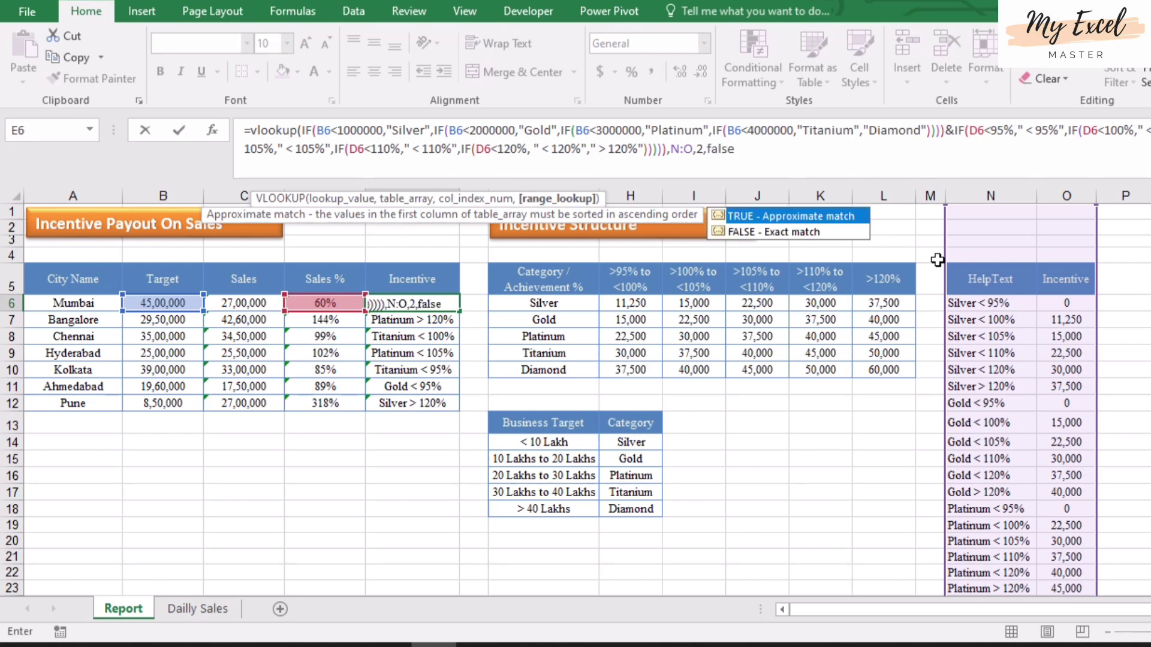
text())
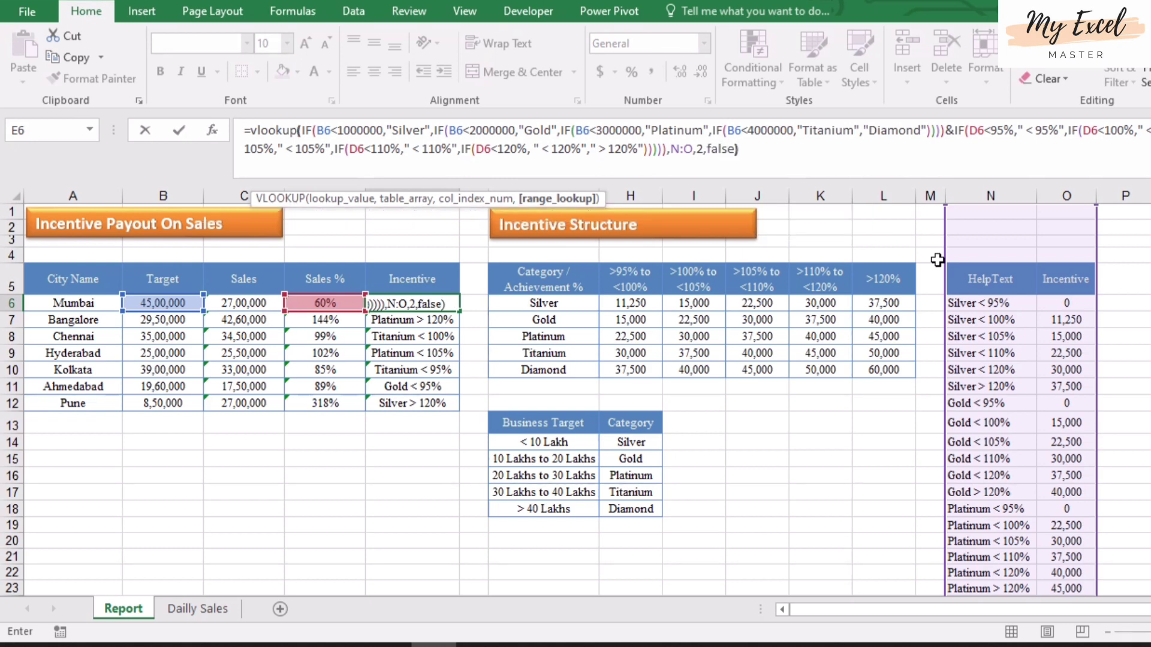
key(Return)
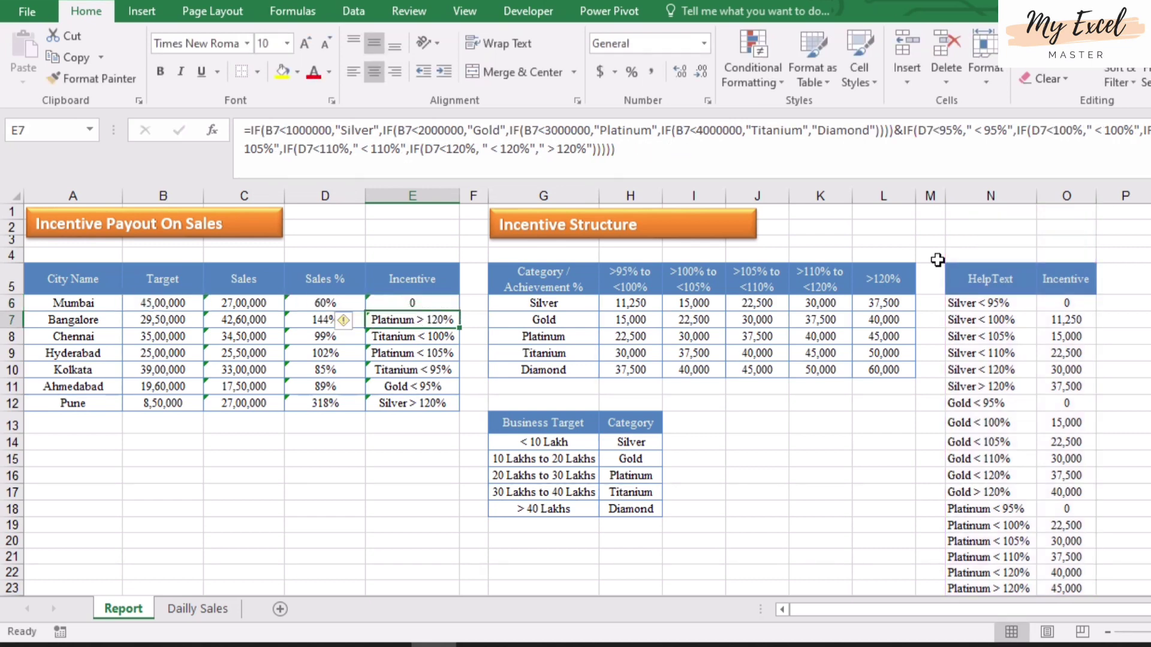
key(Up)
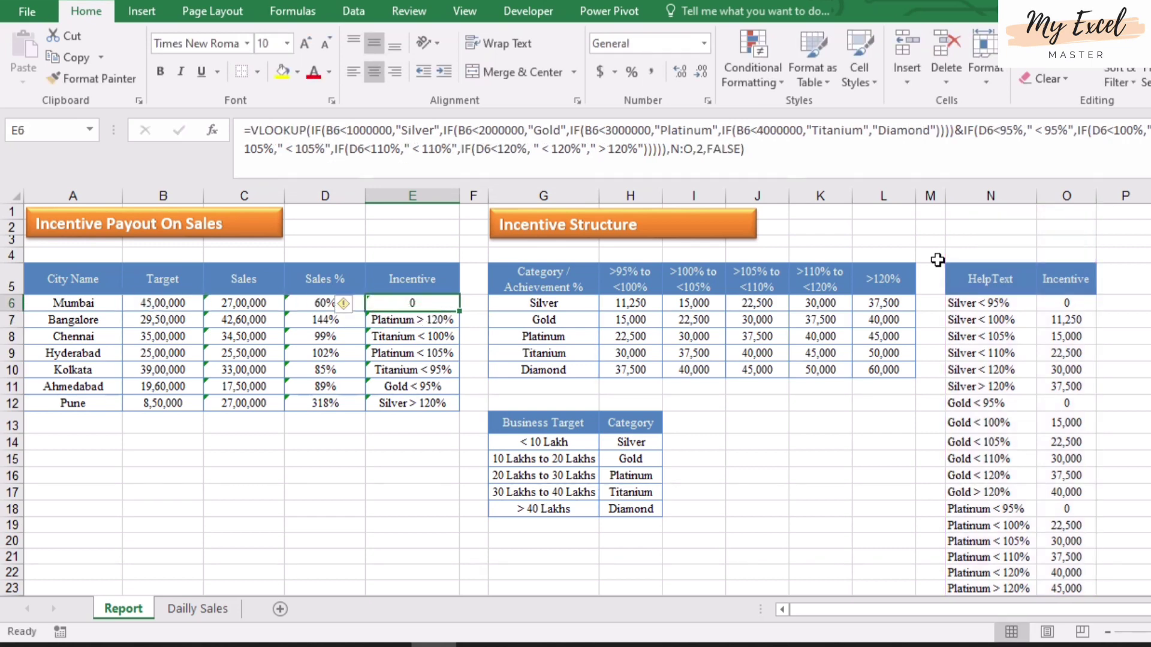
Check Mumbai's incentive by tracing its target category and sales percentage to the matching "Diamond < 95%" row in the HelpText table
click(181, 302)
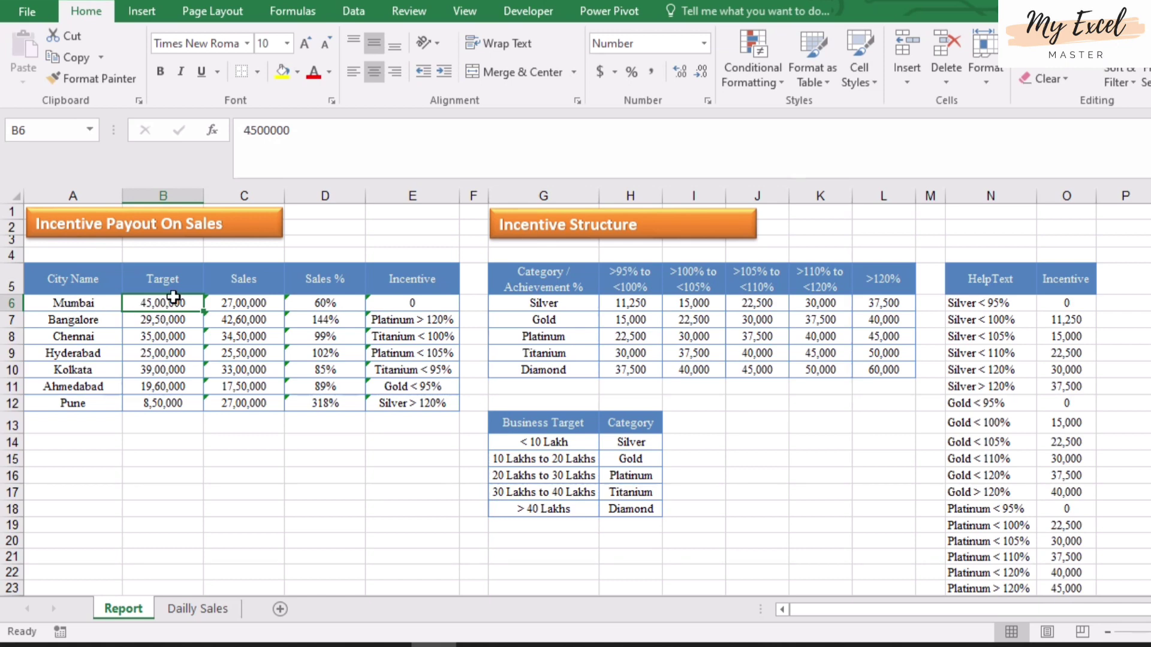
click(628, 506)
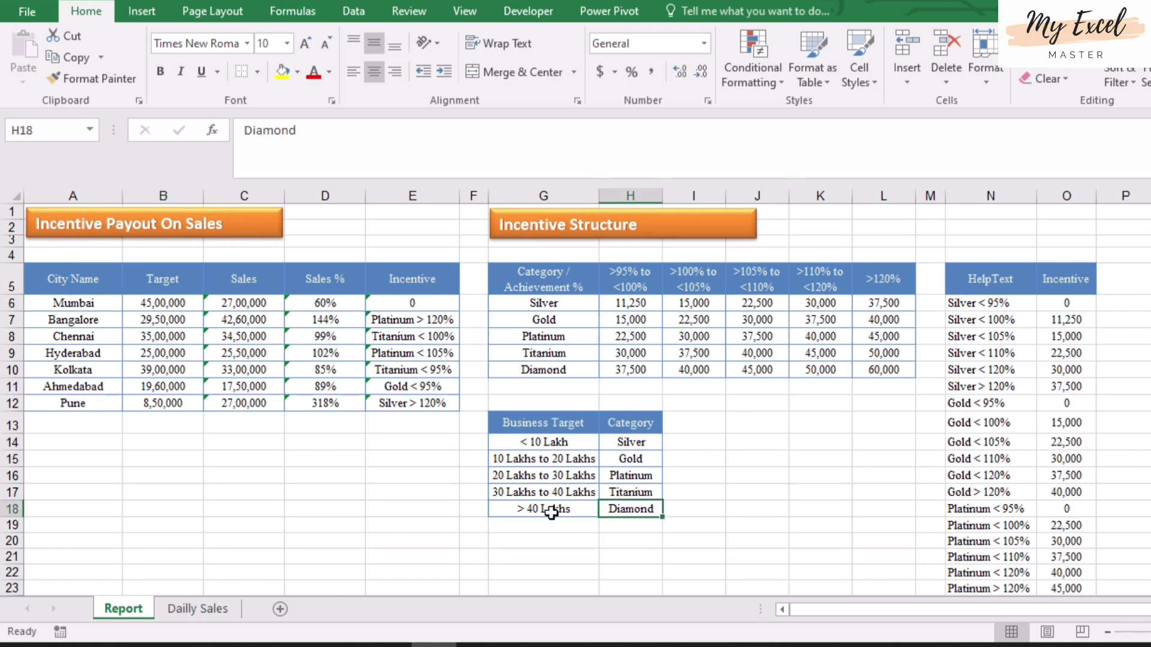
click(346, 299)
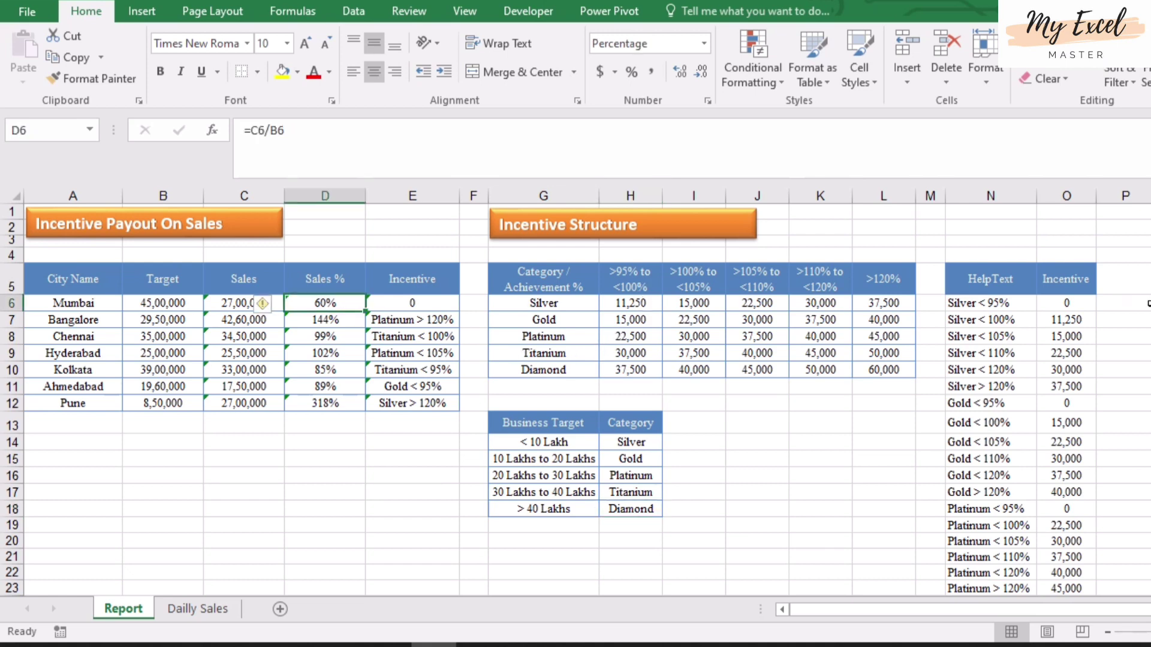
scroll(1026, 398, down, 6)
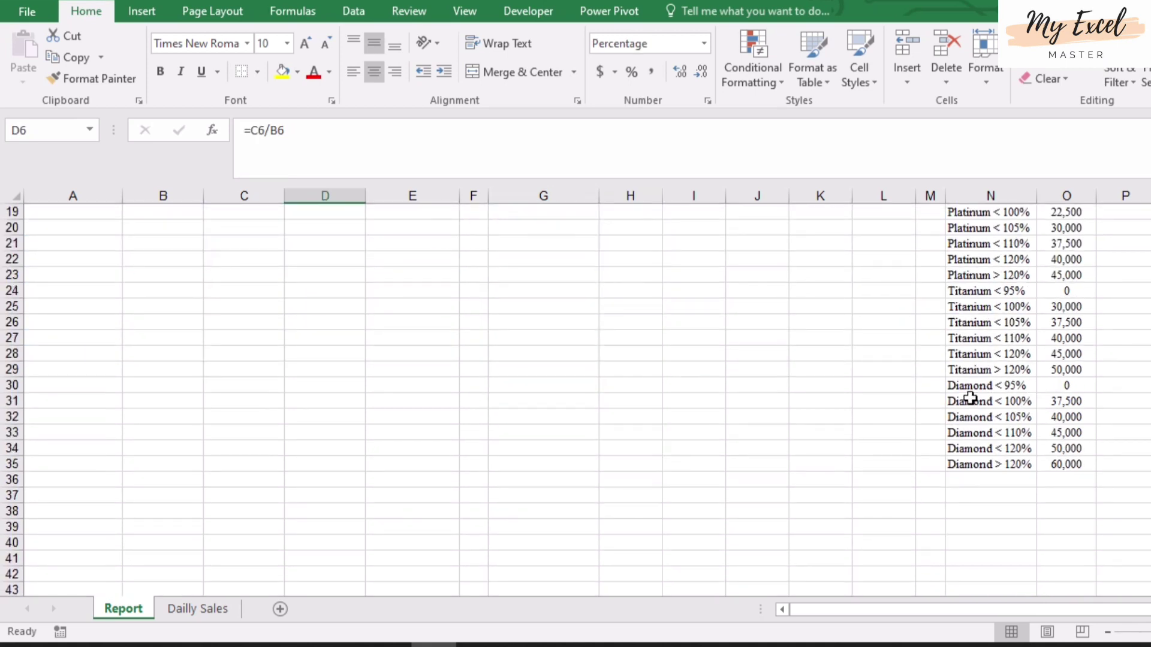
click(1007, 387)
key(Right)
scroll(959, 437, up, 6)
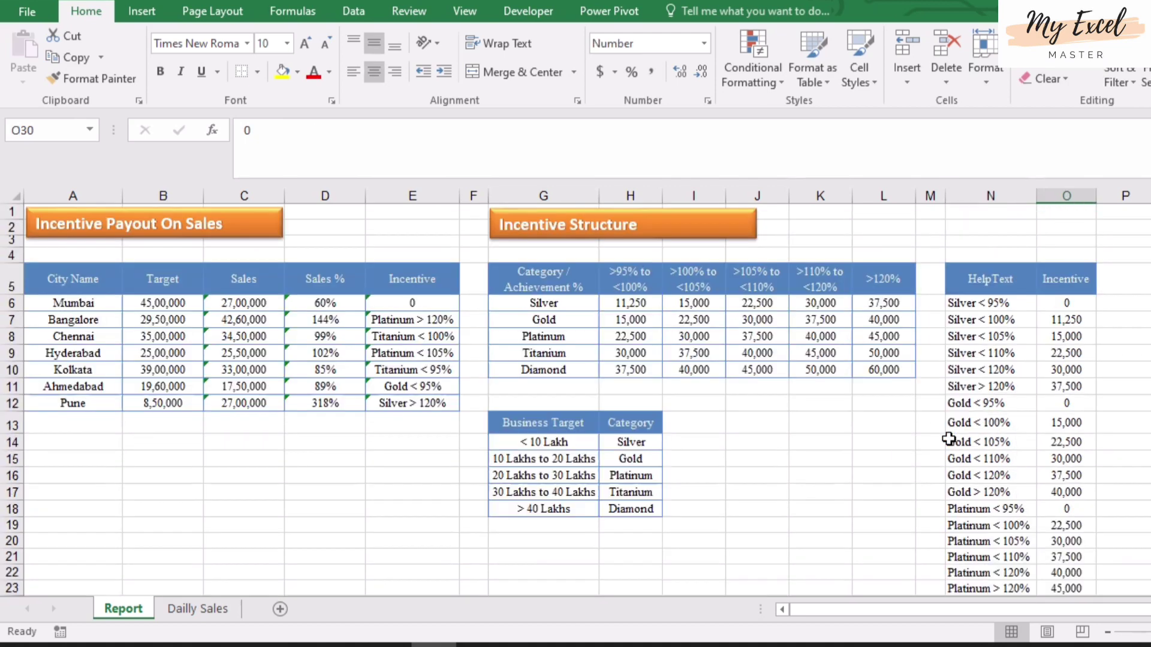
Fill E6's VLOOKUP formula down through E12
click(447, 305)
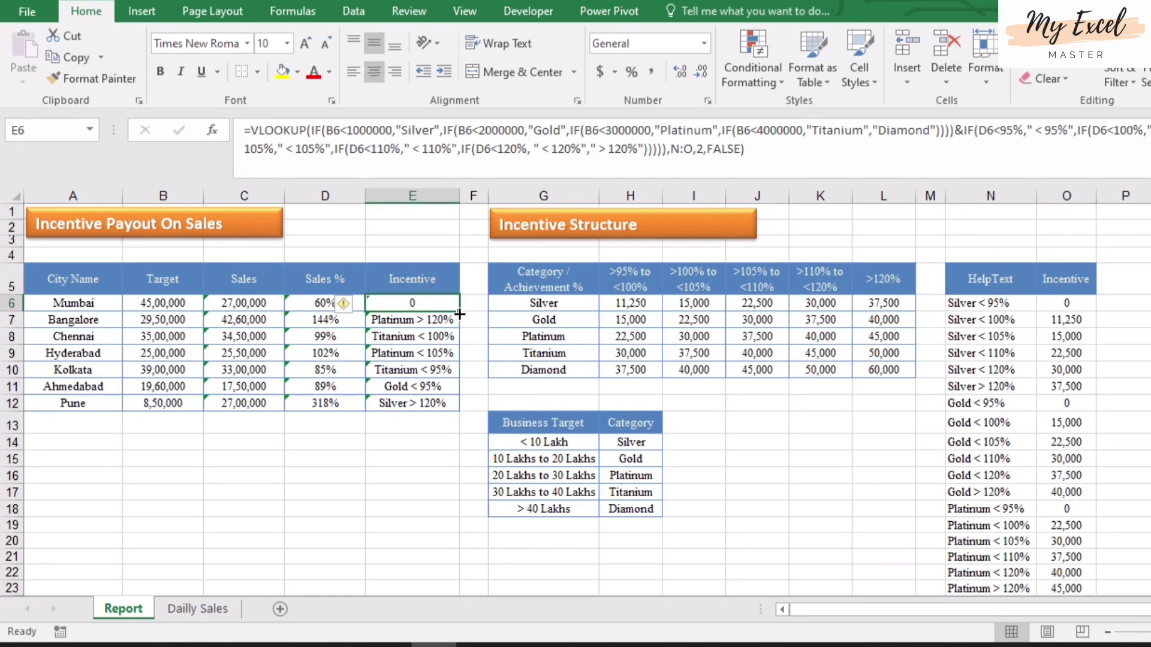
drag(459, 314, 459, 406)
click(419, 457)
Check Bangalore's incentive against its target, the Platinum category and the "Platinum > 120%" row of the HelpText table
click(394, 320)
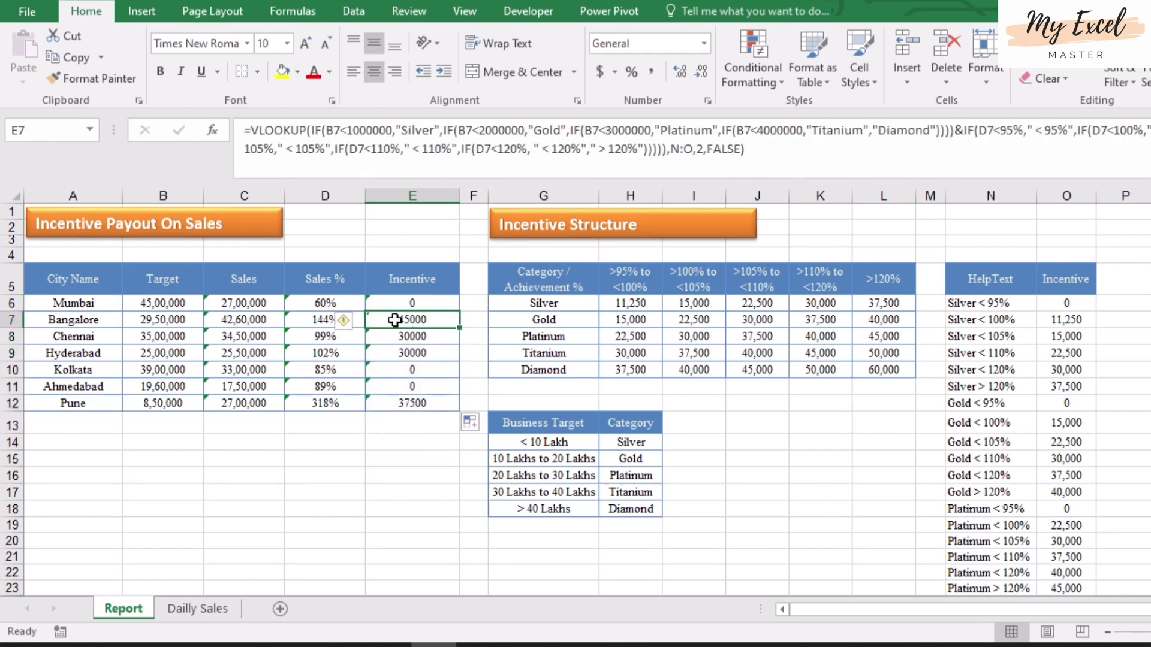
click(157, 321)
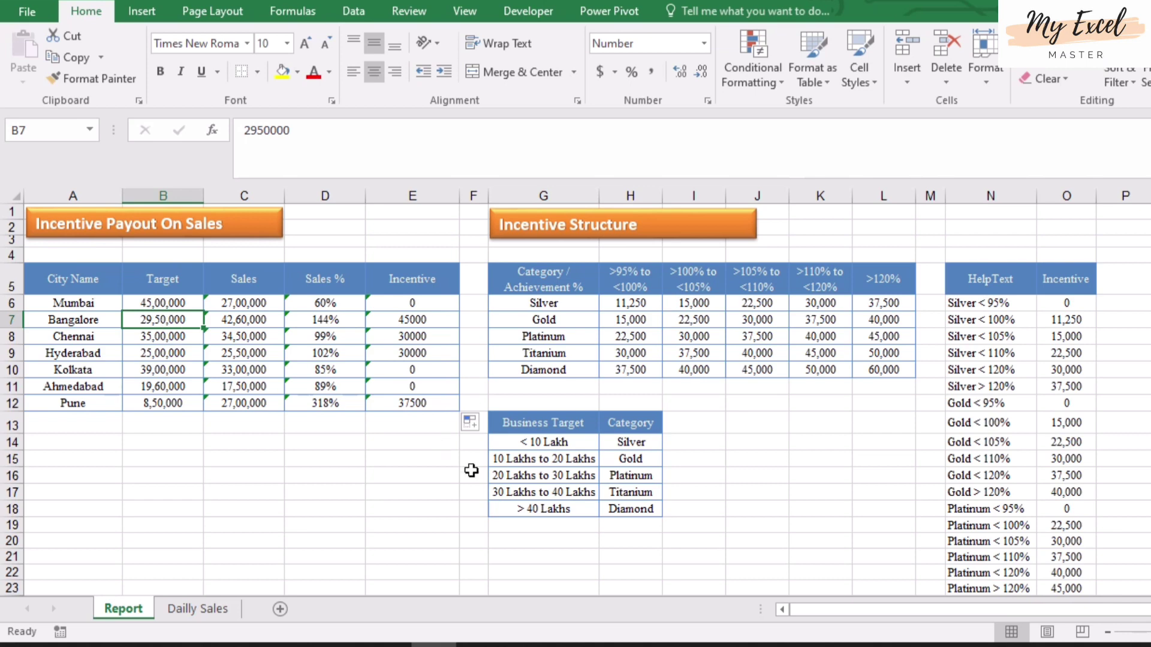
drag(561, 478, 631, 470)
click(631, 477)
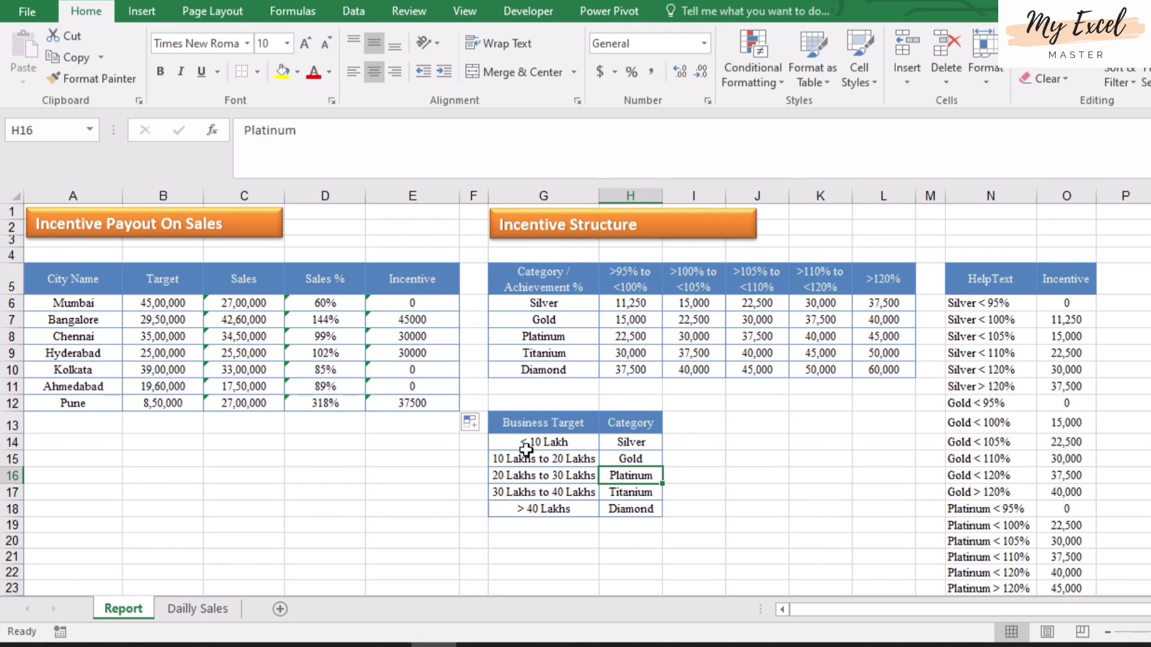
scroll(1066, 479, down, 6)
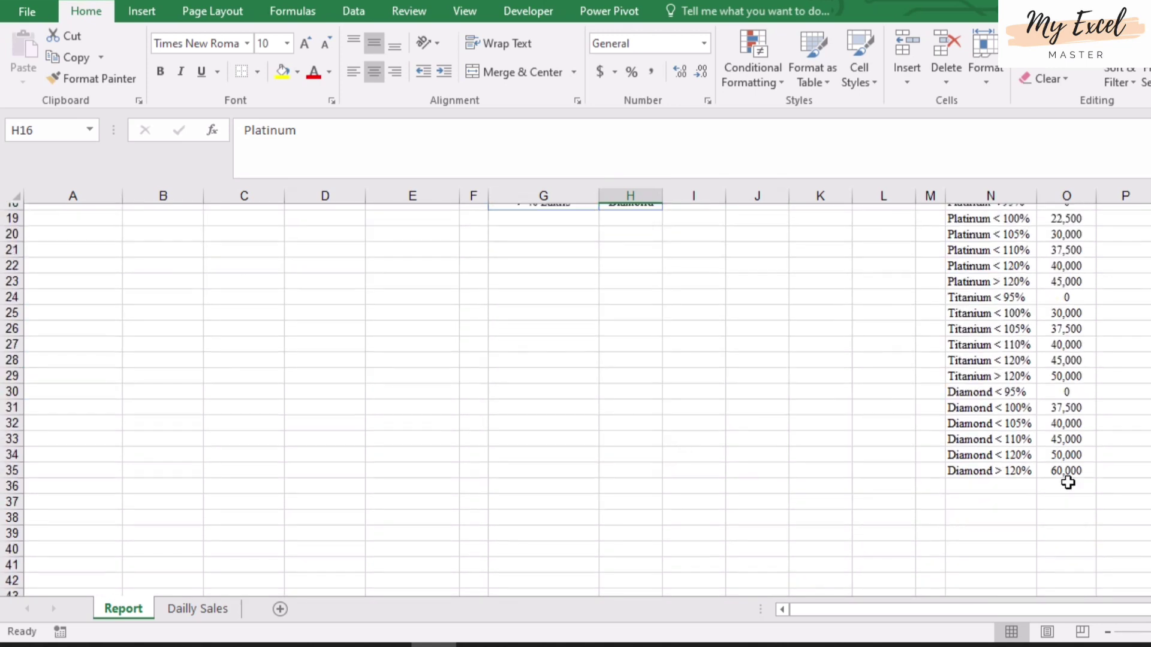
click(959, 276)
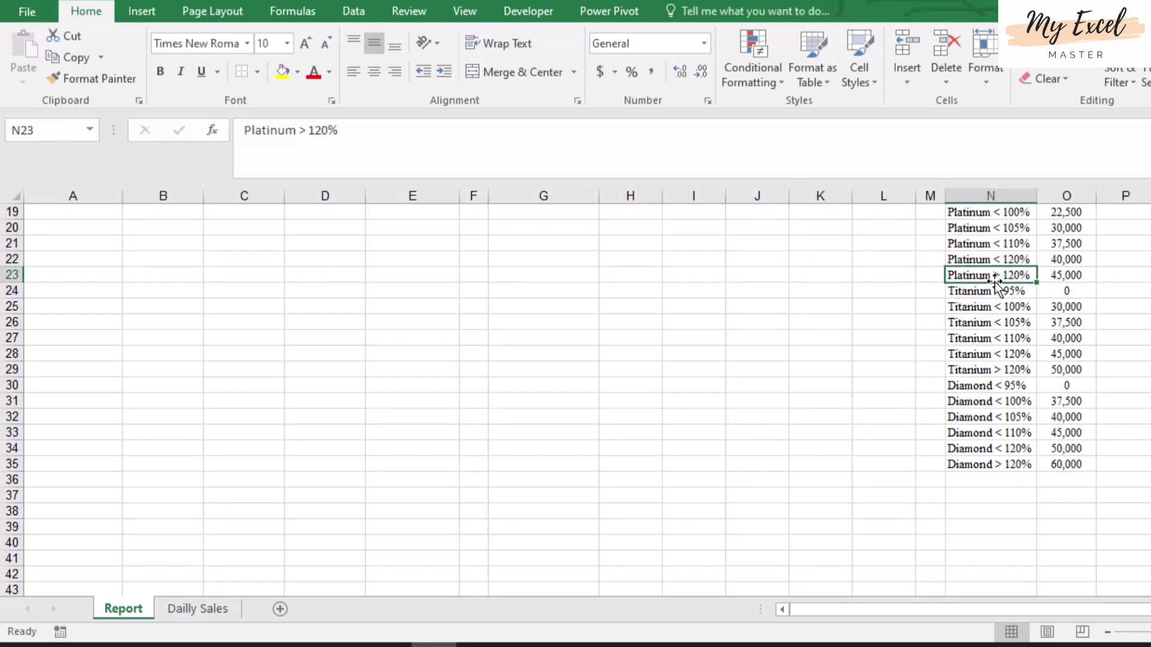
click(1071, 278)
scroll(986, 411, up, 6)
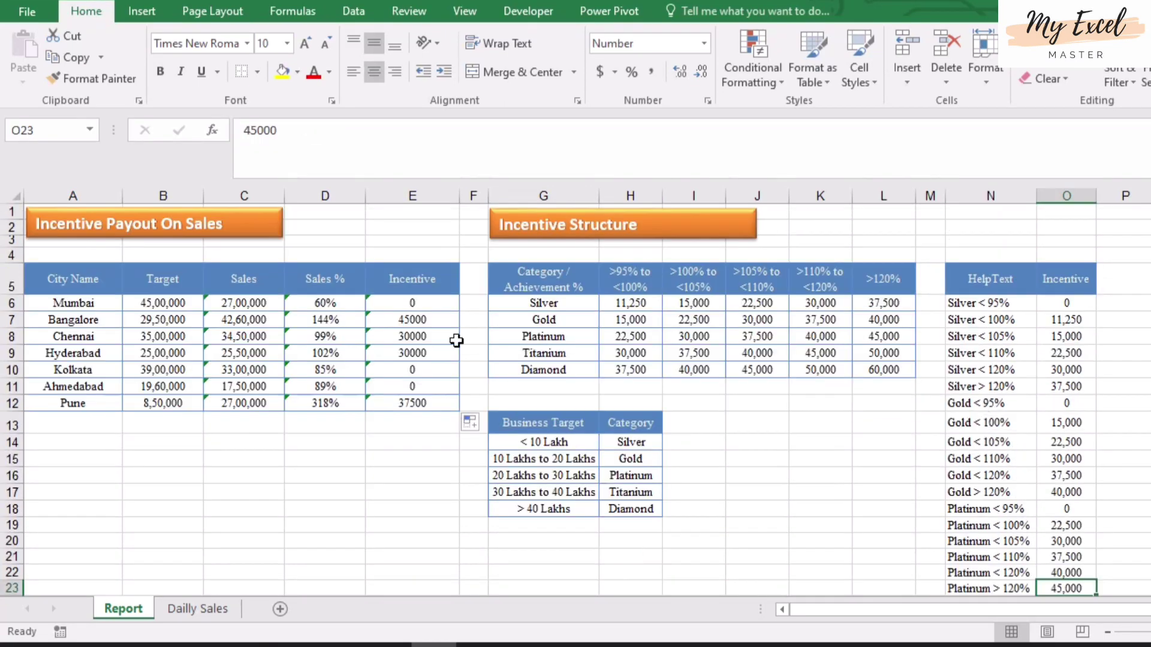
click(434, 319)
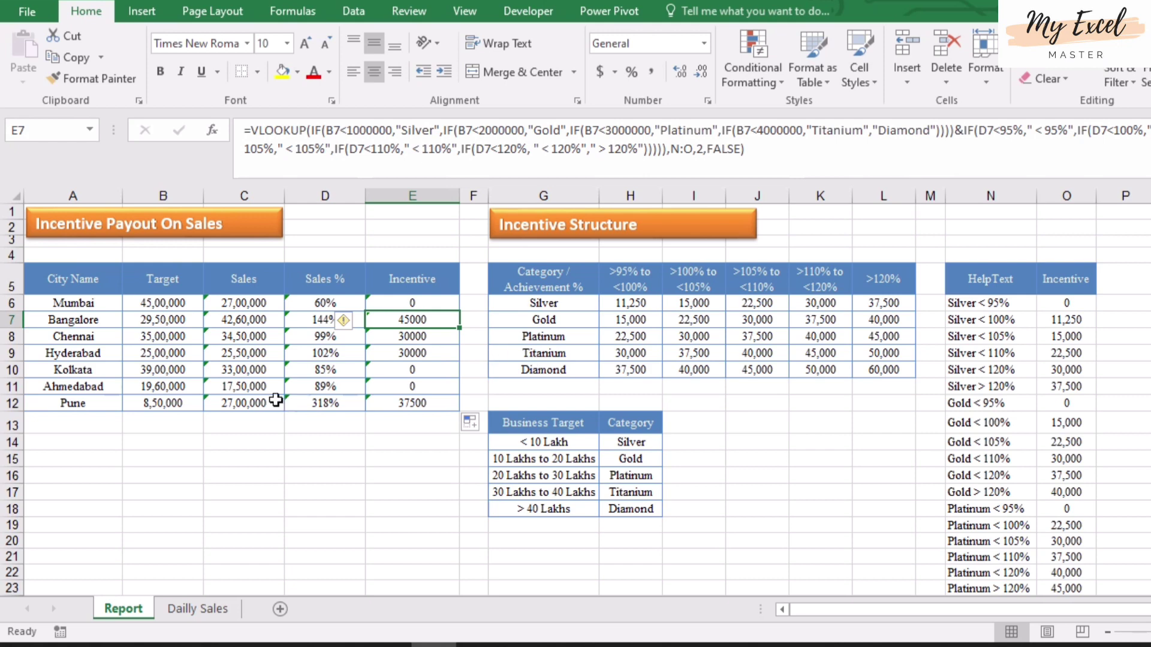
Check Chennai's incentive against its target, the Titanium category, its sales percentage and the "Titanium < 100%" row of the HelpText table
click(232, 338)
click(139, 337)
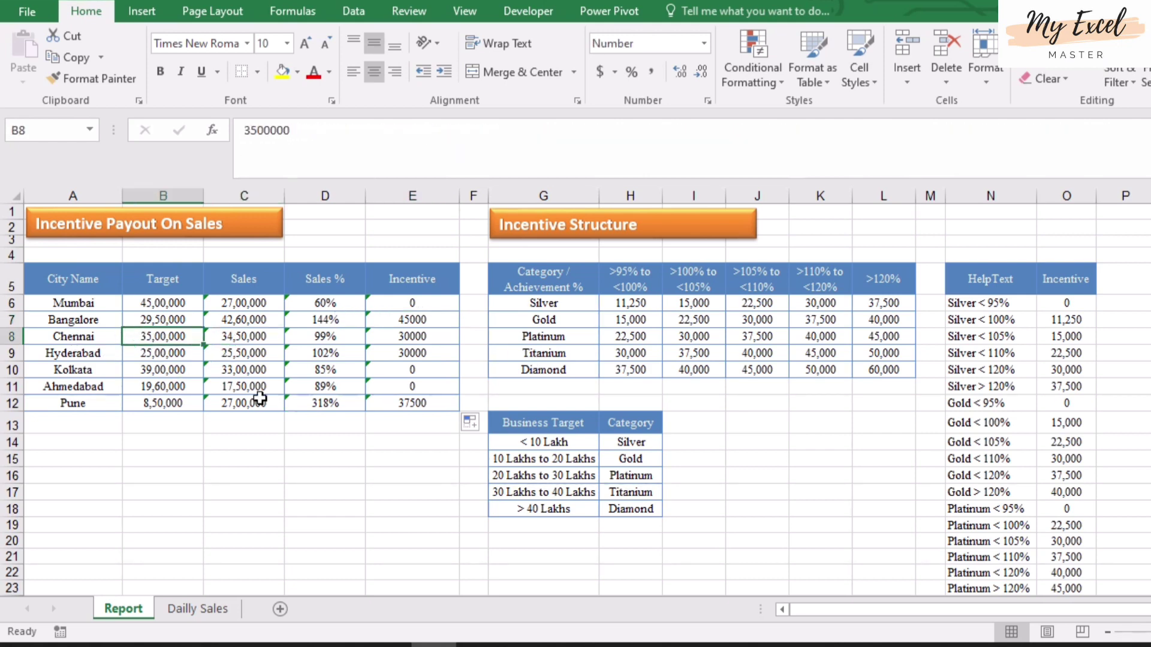
drag(539, 498, 629, 492)
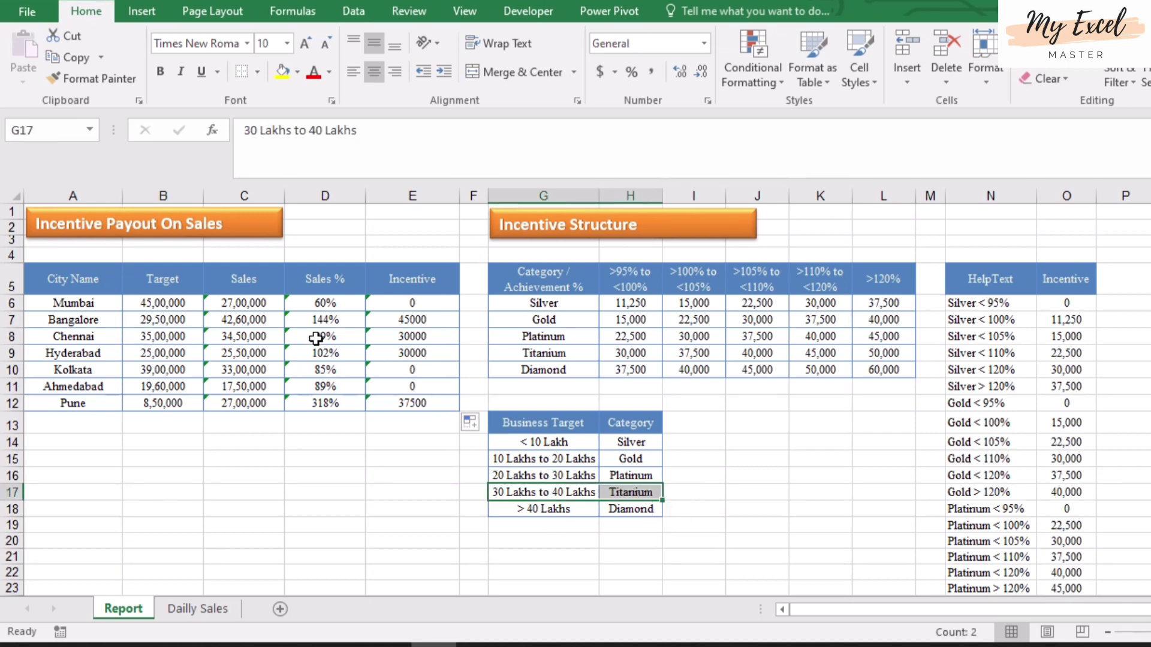
click(341, 338)
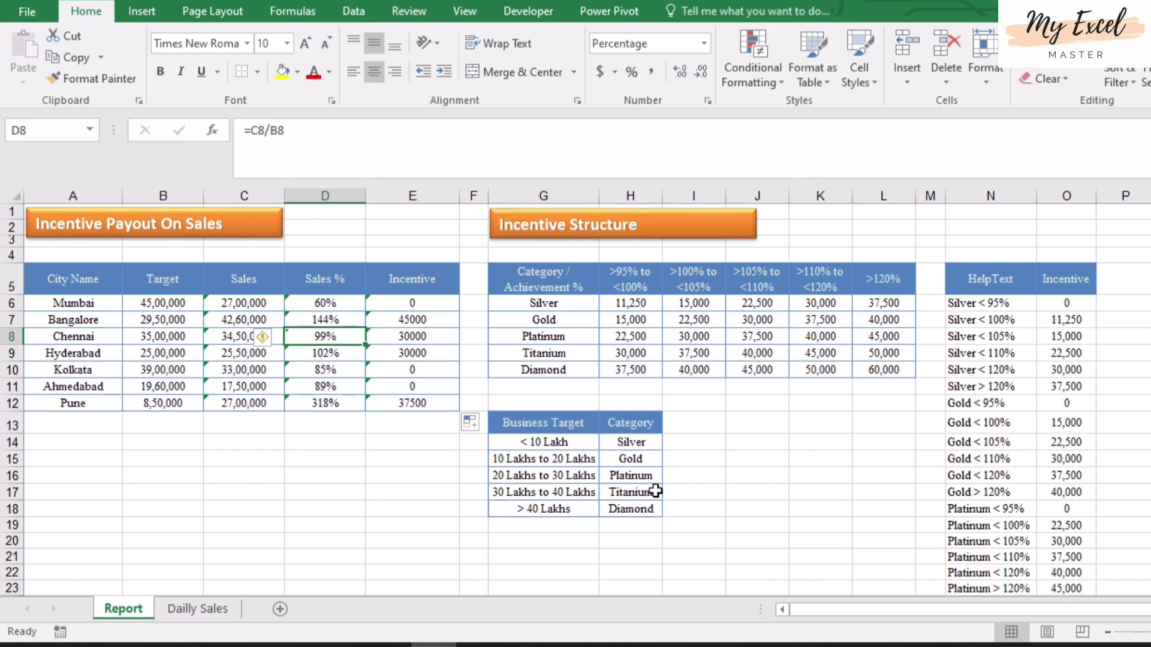
scroll(1102, 510, down, 3)
scroll(1021, 457, down, 3)
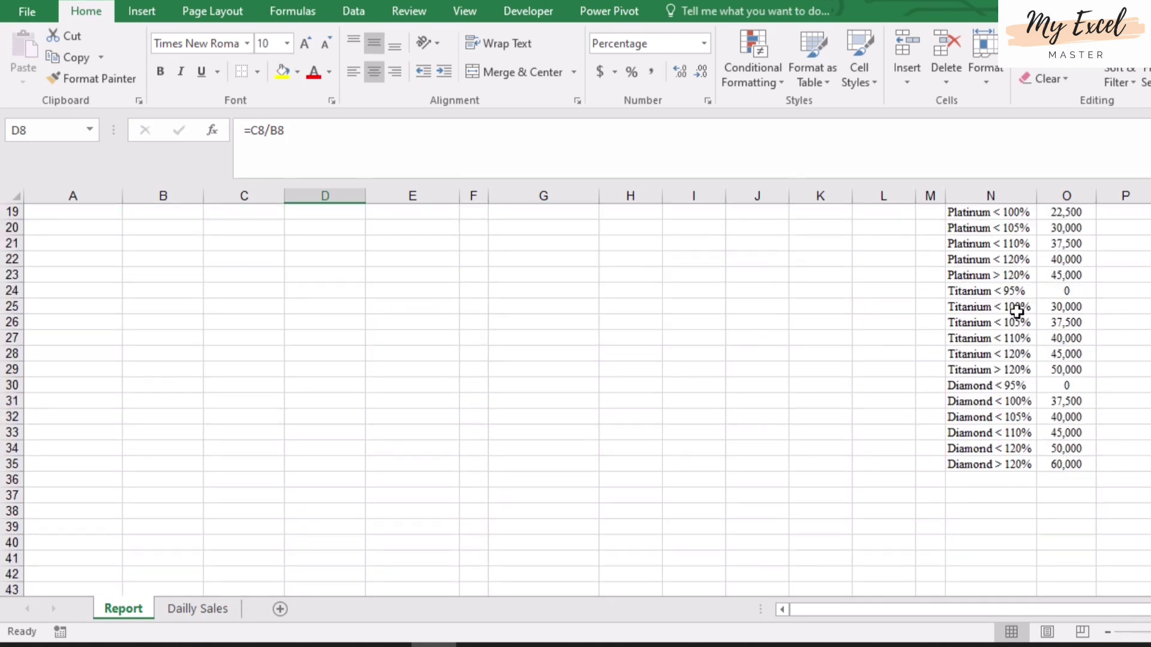
click(1063, 306)
scroll(853, 422, up, 6)
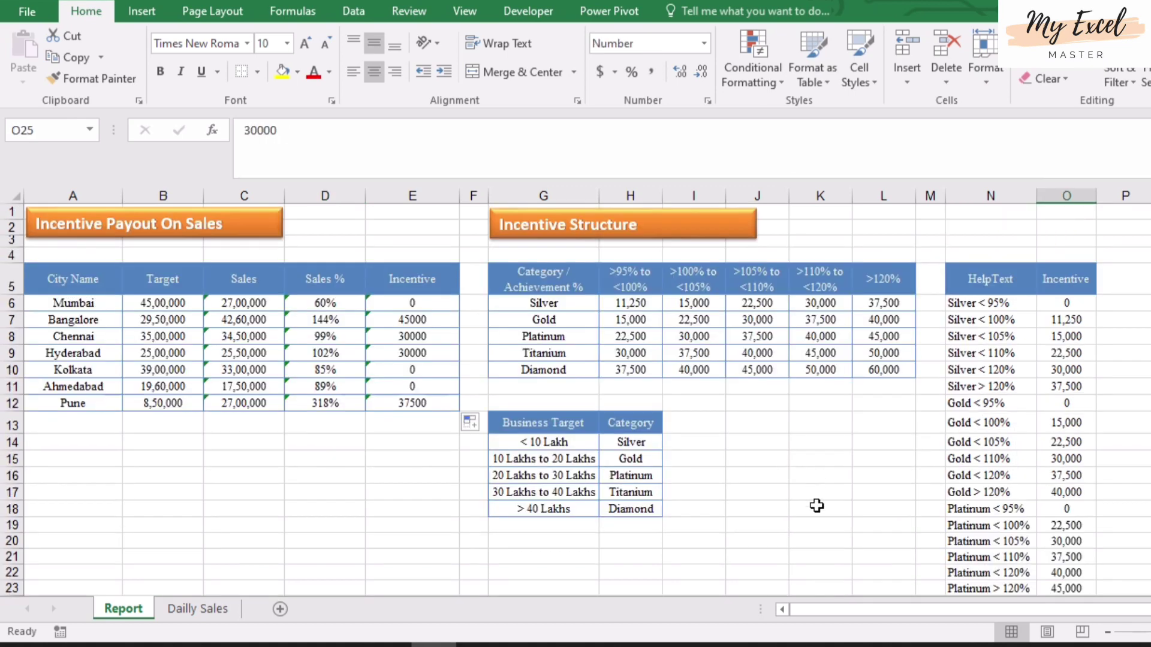
click(441, 337)
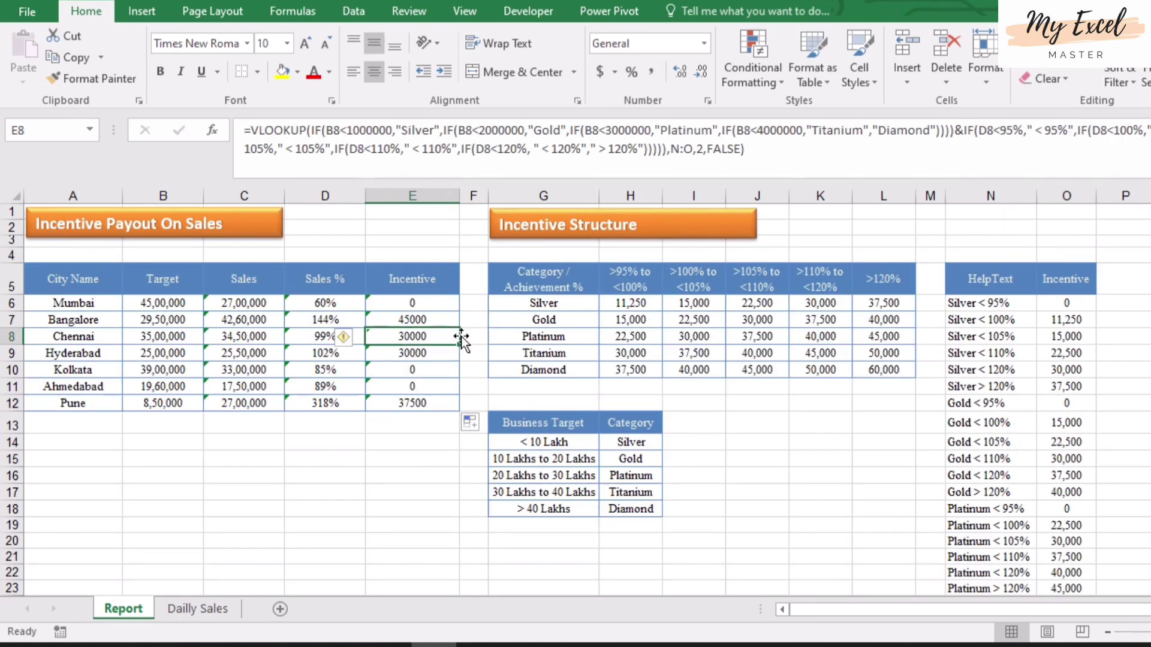
Check the filled-down incentives of Hyderabad, Kolkata, Ahmedabad and Pune, comparing Kolkata's and Ahmedabad's with their sales percentages
click(414, 353)
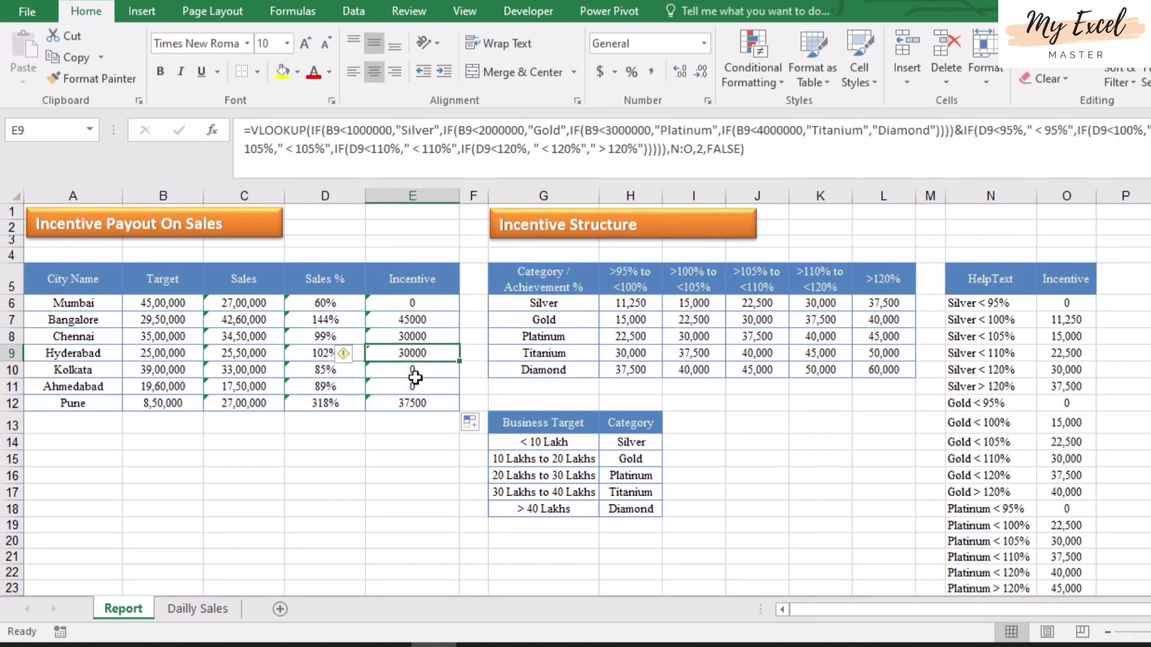
click(415, 373)
click(310, 367)
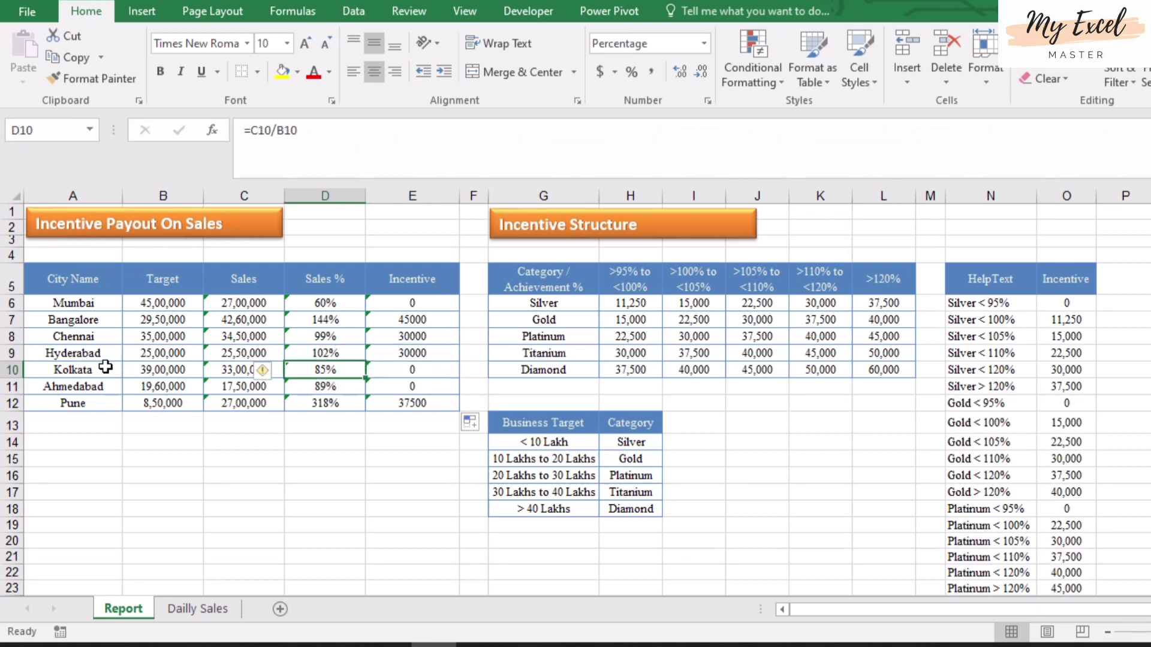
click(340, 385)
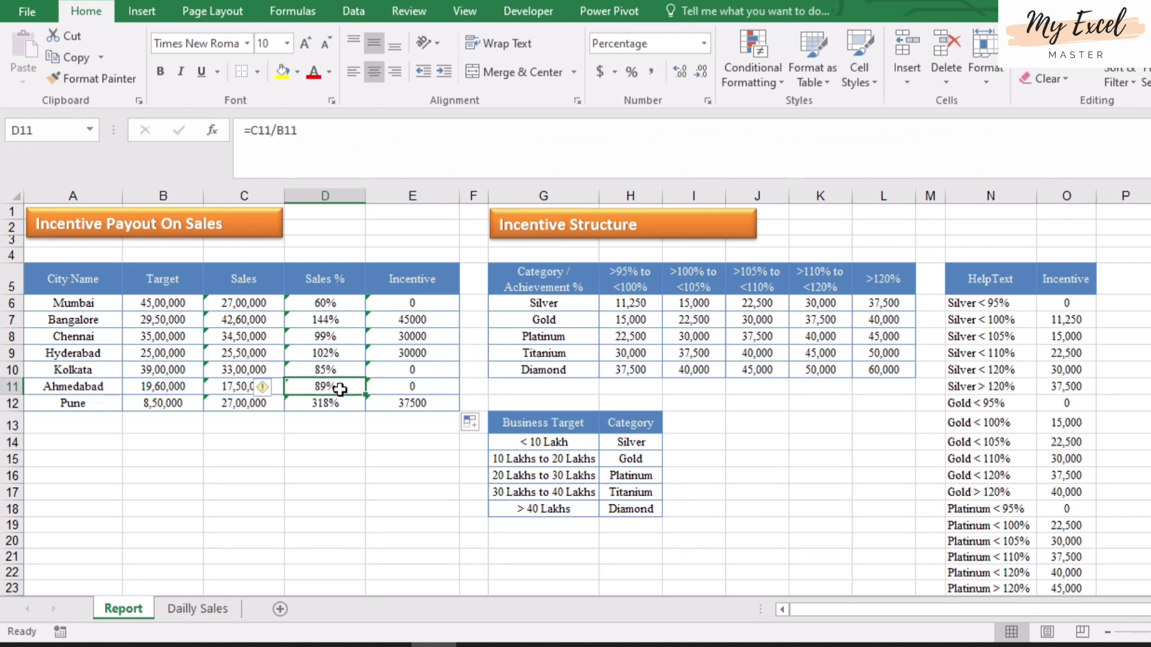
click(328, 365)
click(417, 372)
click(422, 387)
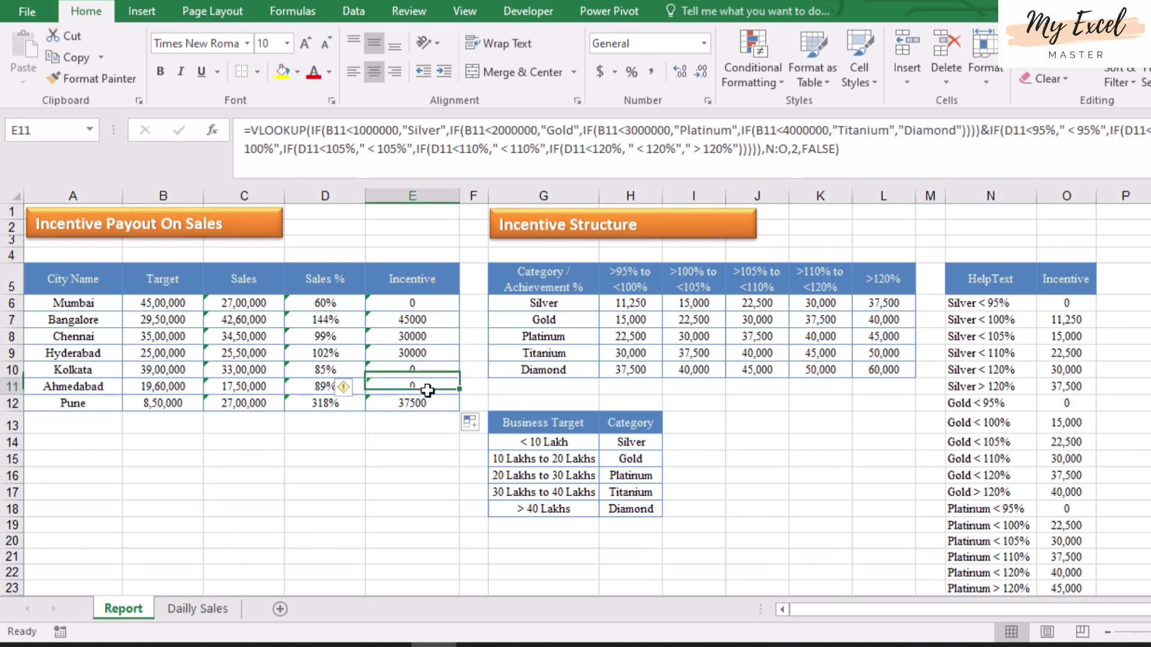
click(416, 405)
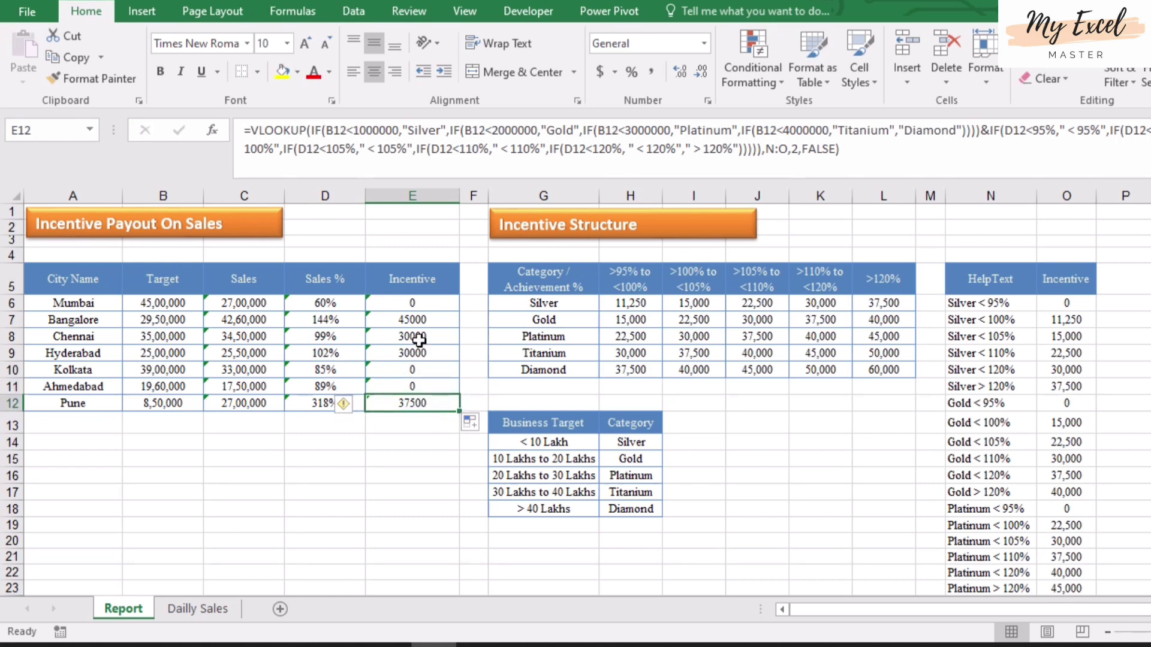
click(420, 320)
Deselect the report table and collapse the expanded formula bar to a single line
click(440, 546)
click(578, 571)
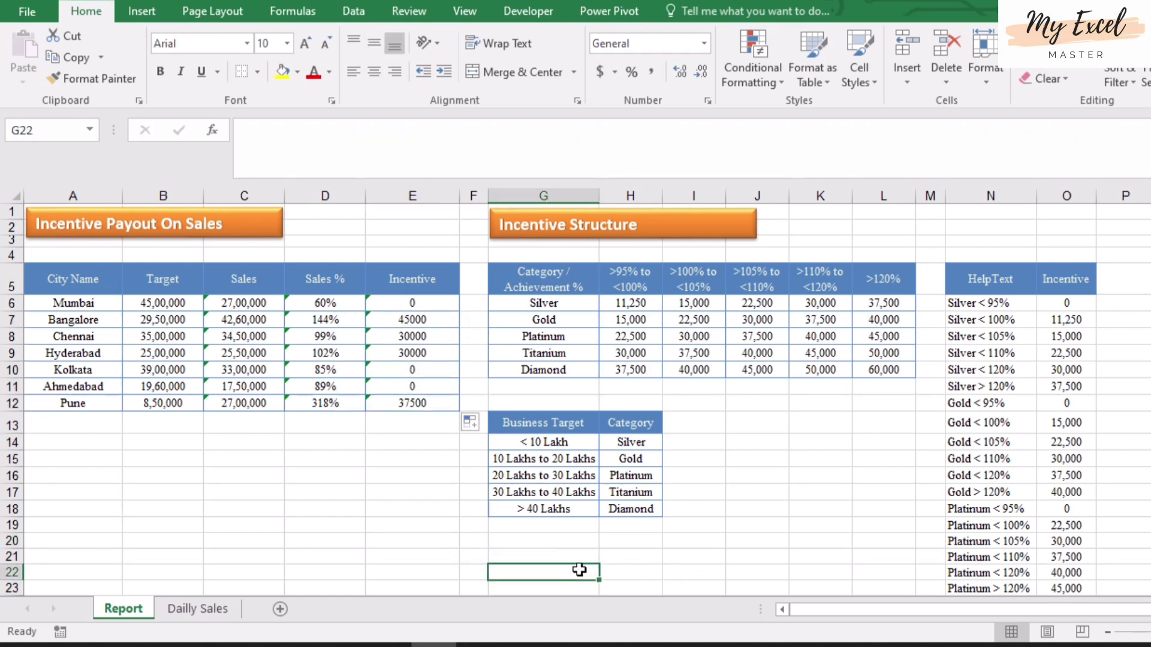
key(ctrl+shift+u)
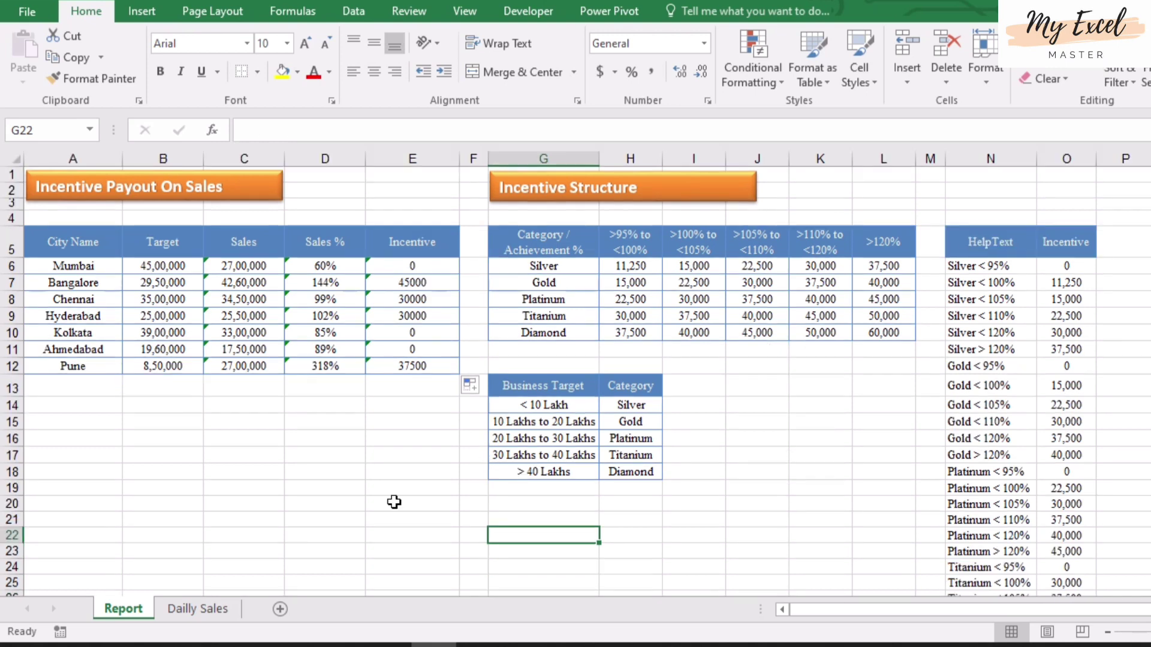
click(308, 541)
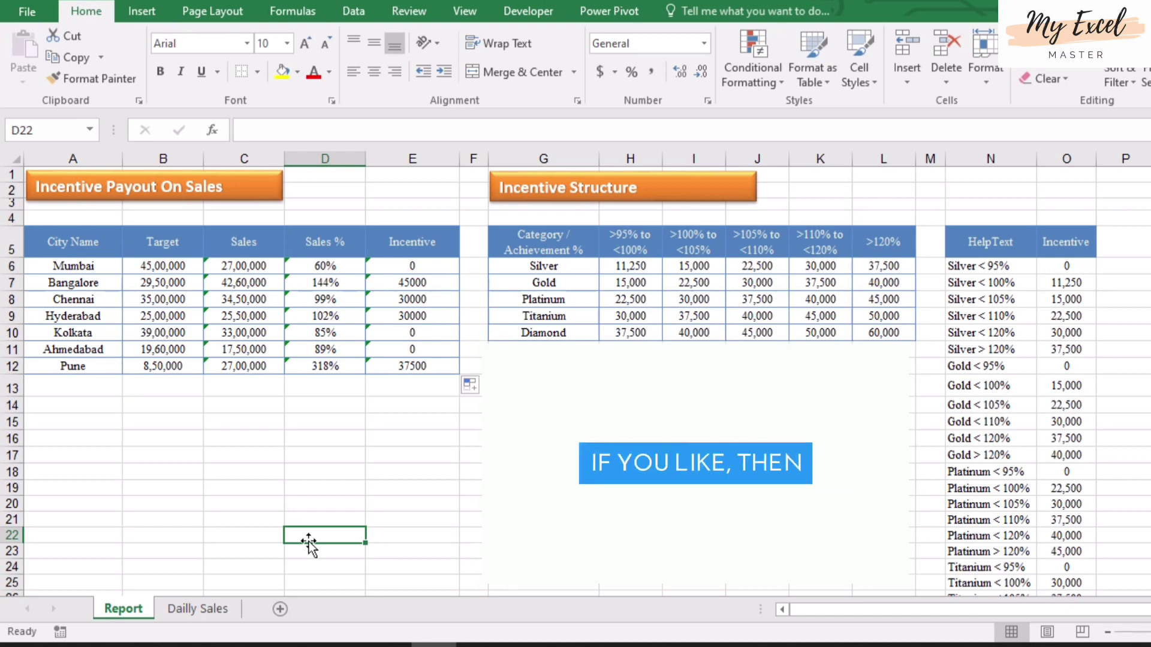
click(196, 488)
click(821, 504)
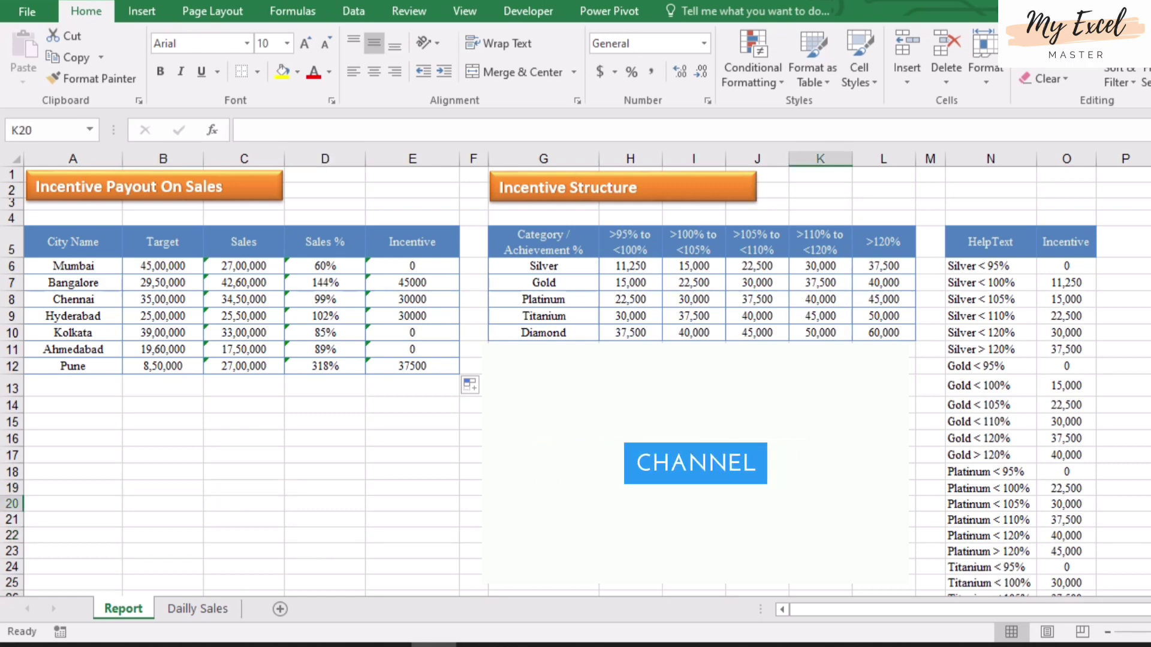
scroll(806, 498, down, 9)
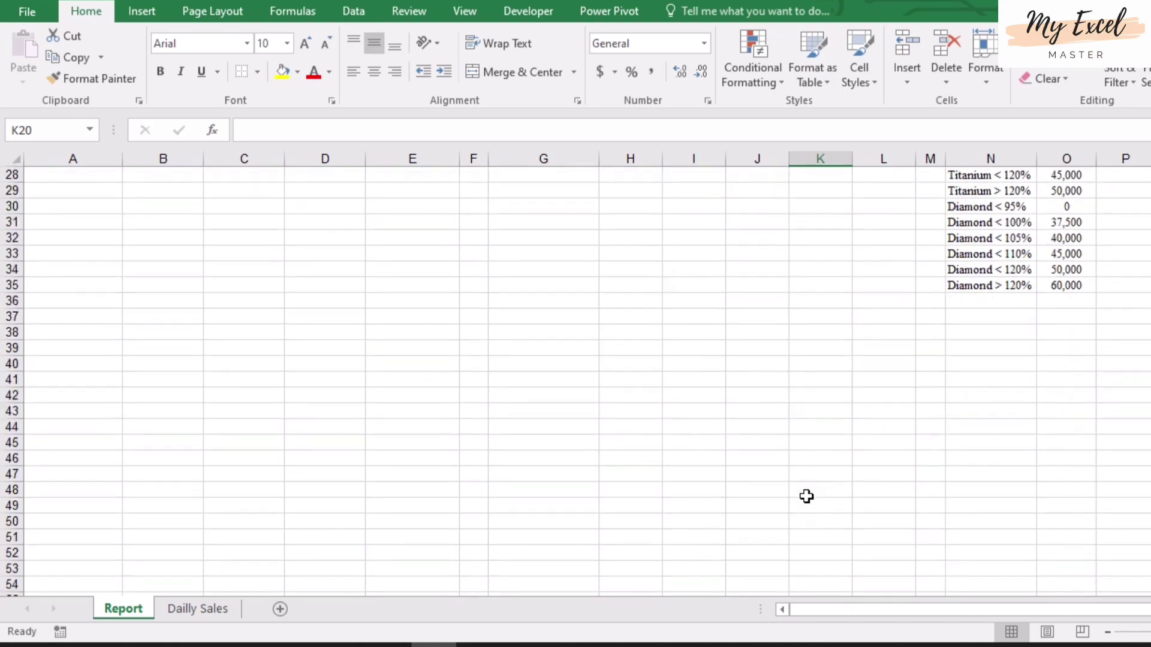